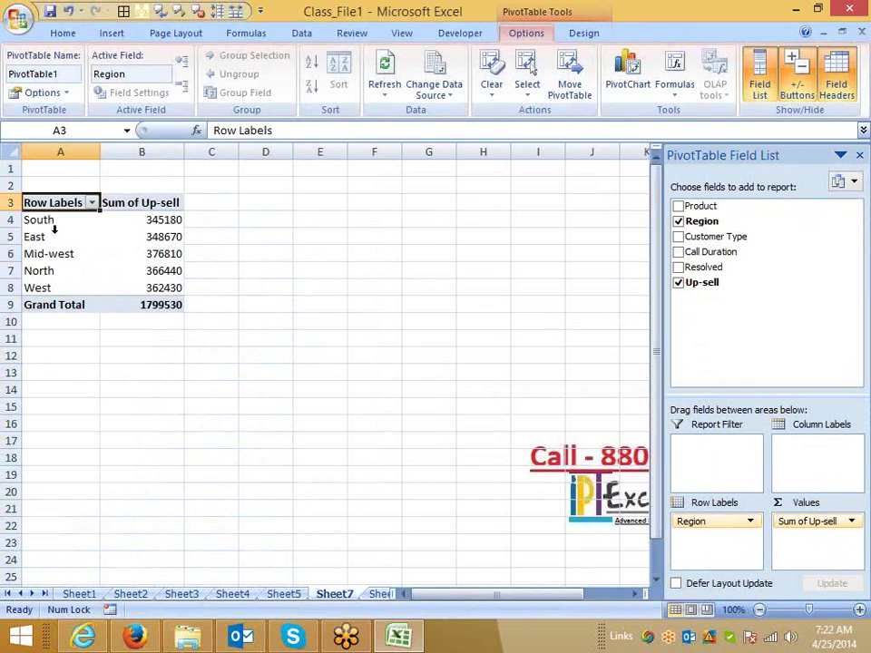
# Step: Copy the five region names from the pivot table on Sheet7 into Sheet6, starting at cell H3
pyautogui.moveTo(50, 223); pyautogui.dragTo(59, 287)
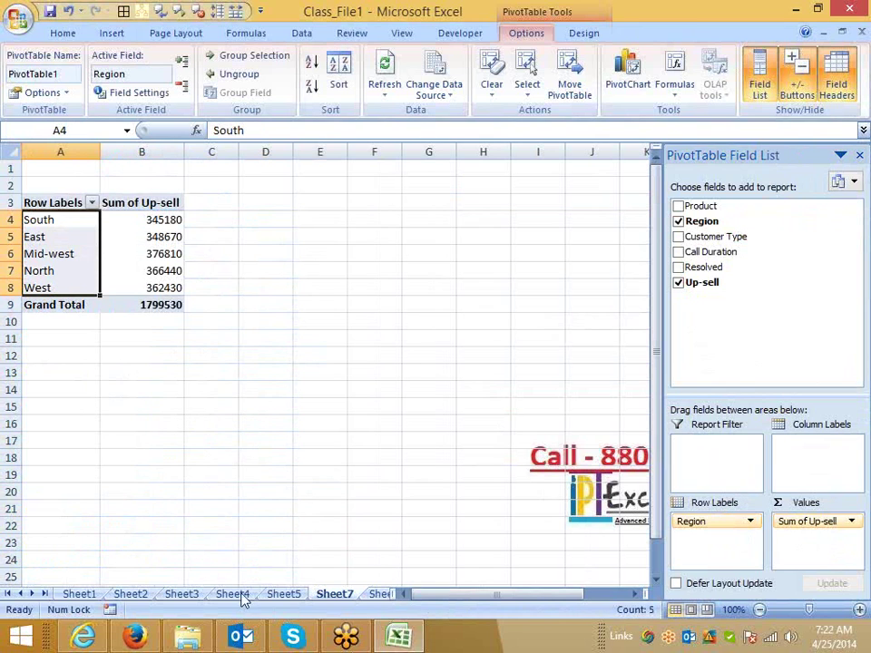
pyautogui.hotkey('ctrl', 'c')
pyautogui.click(381, 594)
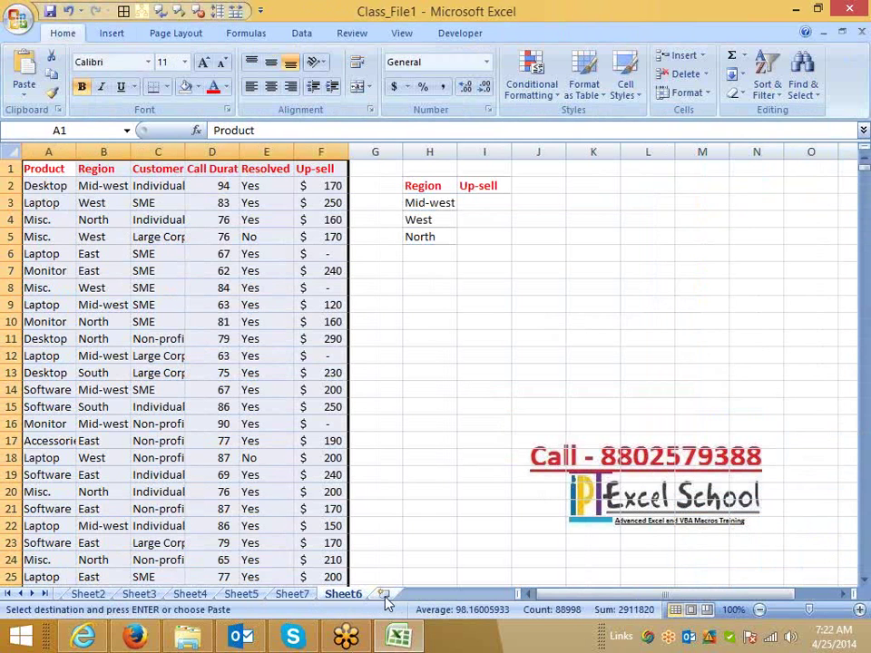
pyautogui.click(422, 203)
pyautogui.hotkey('ctrl', 'v')
# Step: Start a SUMIF formula in I3 with the whole of column A as its range
pyautogui.click(478, 203)
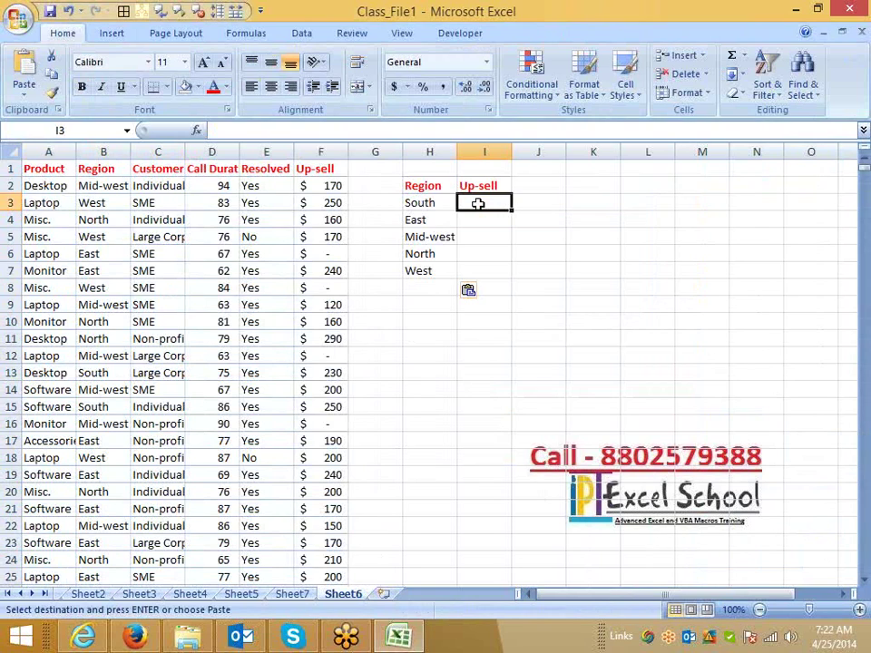
pyautogui.write('=sum')
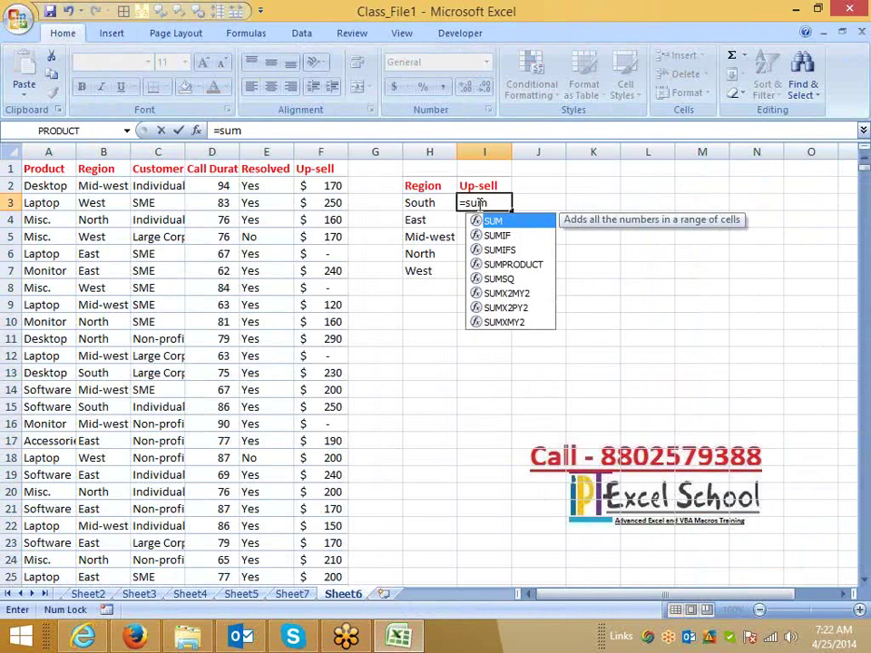
pyautogui.press('Down')
pyautogui.press('Tab')
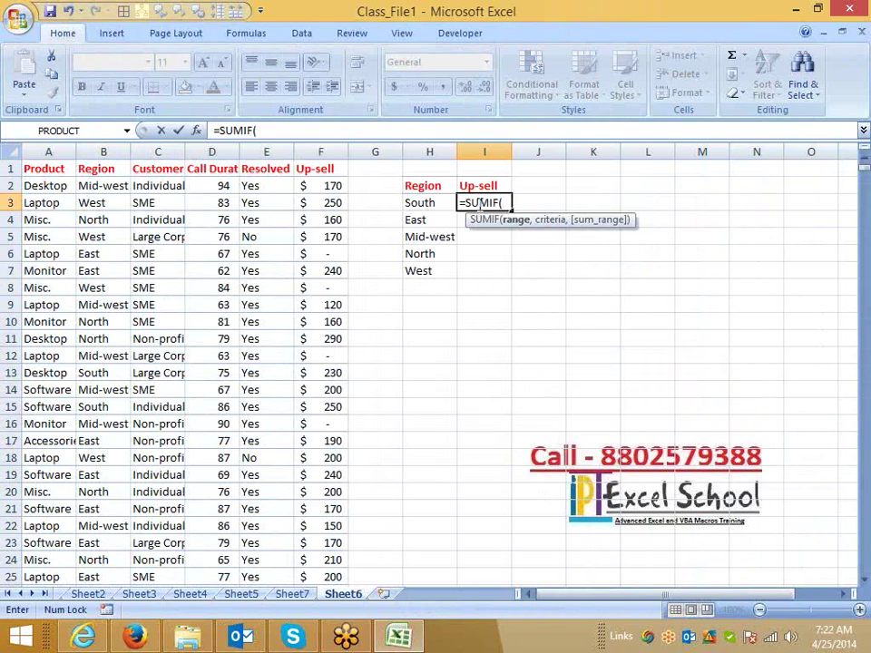
pyautogui.press('Left')
pyautogui.press('Left')
pyautogui.press('Left')
pyautogui.press('Left')
pyautogui.press('Left')
pyautogui.press('Left')
pyautogui.press('Left')
pyautogui.press('Left')
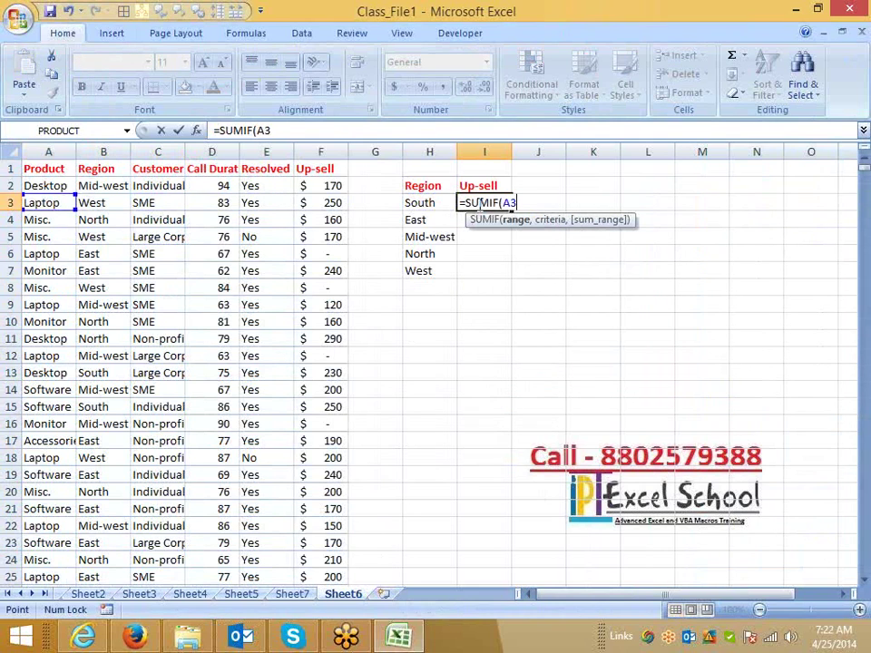
pyautogui.hotkey('ctrl', 'space')
pyautogui.write(',')
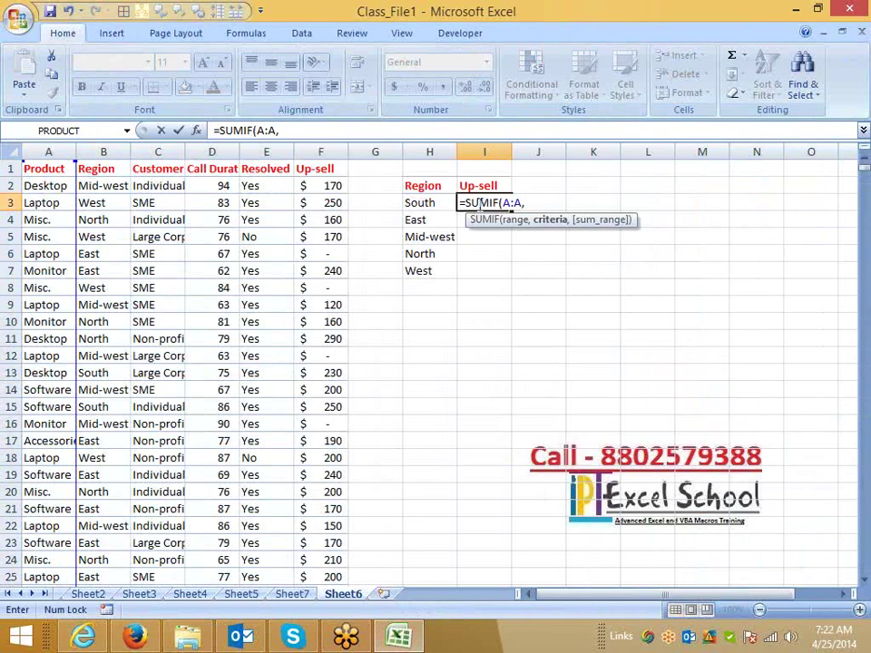
# Step: Complete the SUMIF formula in I3 with H3 as the criteria and column F as the sum range
pyautogui.press('Left')
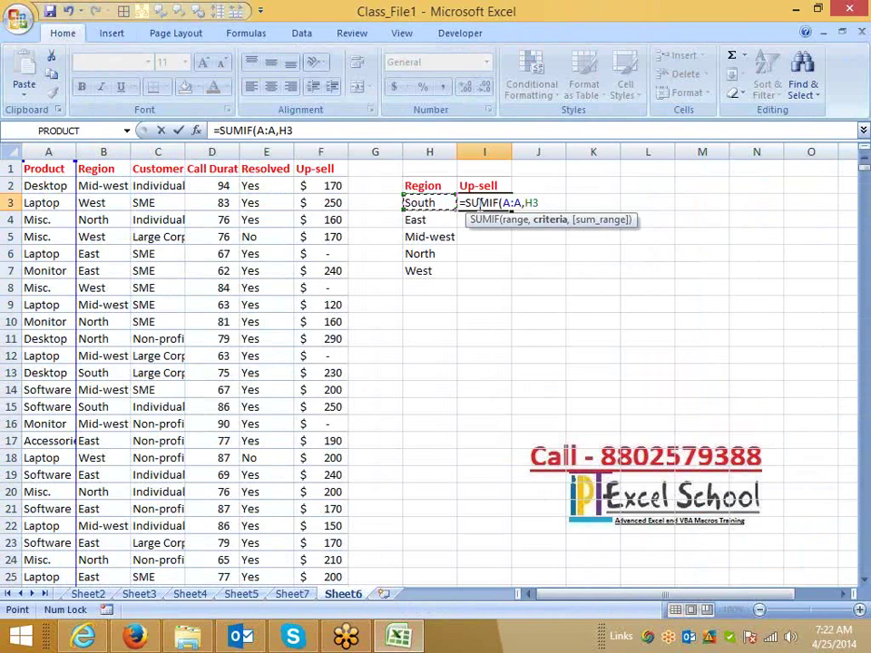
pyautogui.write(',')
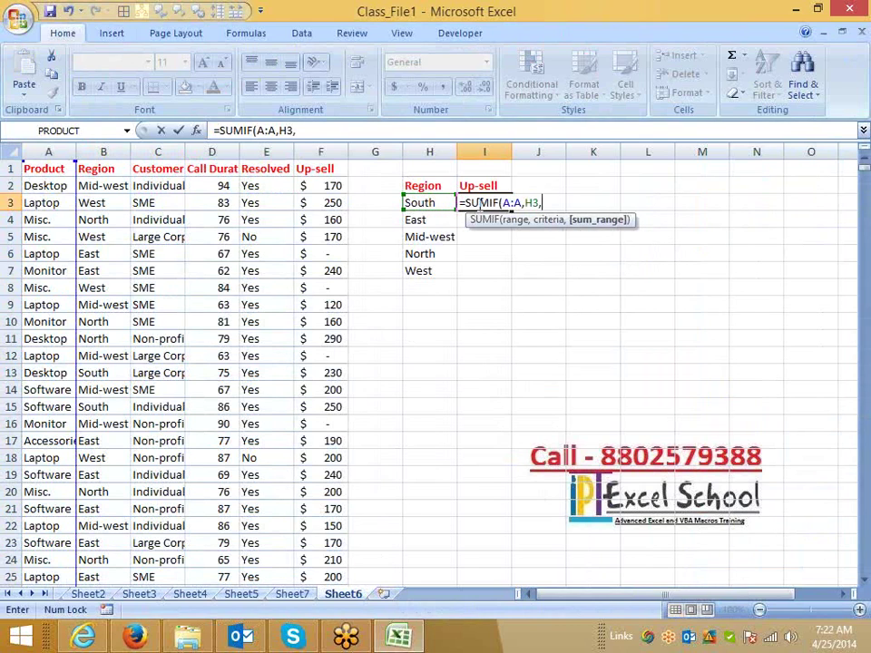
pyautogui.press('Left')
pyautogui.press('Left')
pyautogui.press('Left')
pyautogui.press('Left')
pyautogui.press('Right')
pyautogui.hotkey('ctrl', 'space')
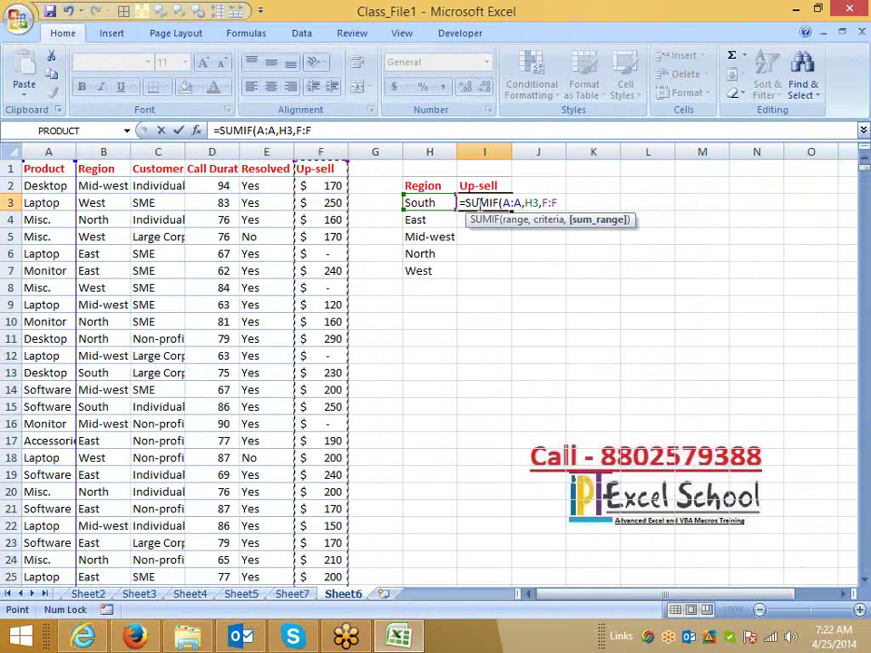
pyautogui.press('Return')
# Step: Change the criteria range of the SUMIF formula in I3 to the Region column, B:B
pyautogui.press('Up')
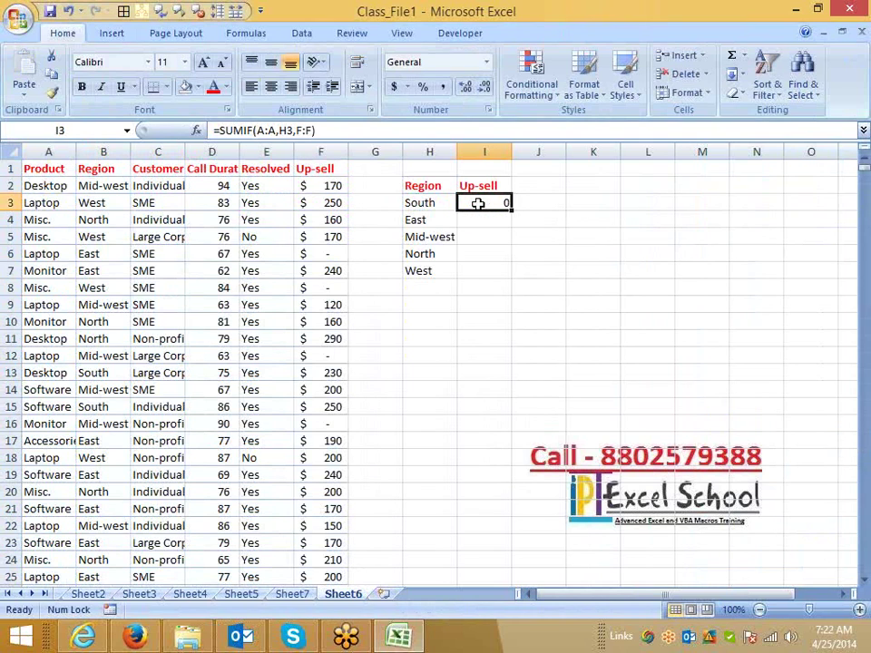
pyautogui.click(256, 131)
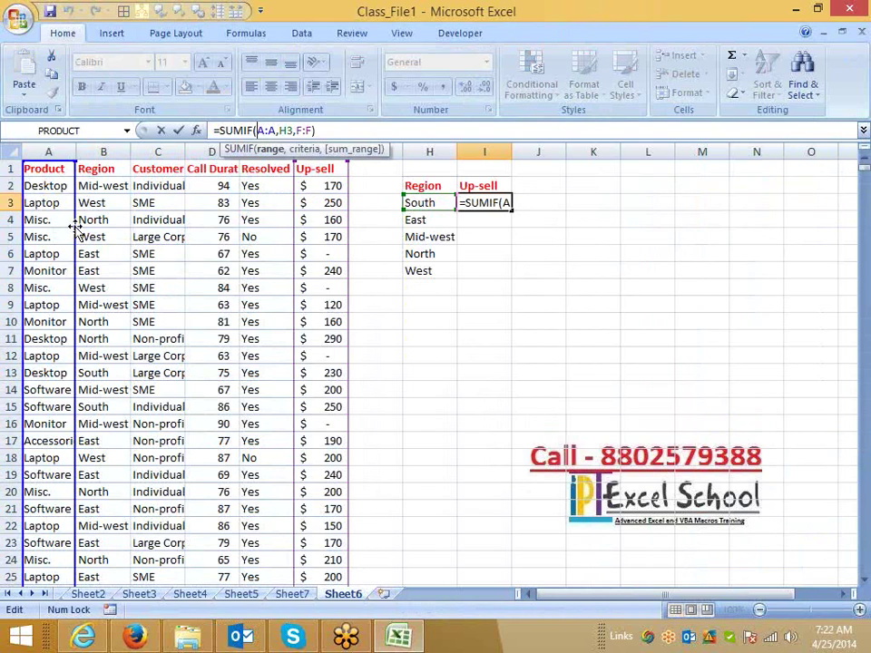
pyautogui.moveTo(77, 229); pyautogui.dragTo(94, 228)
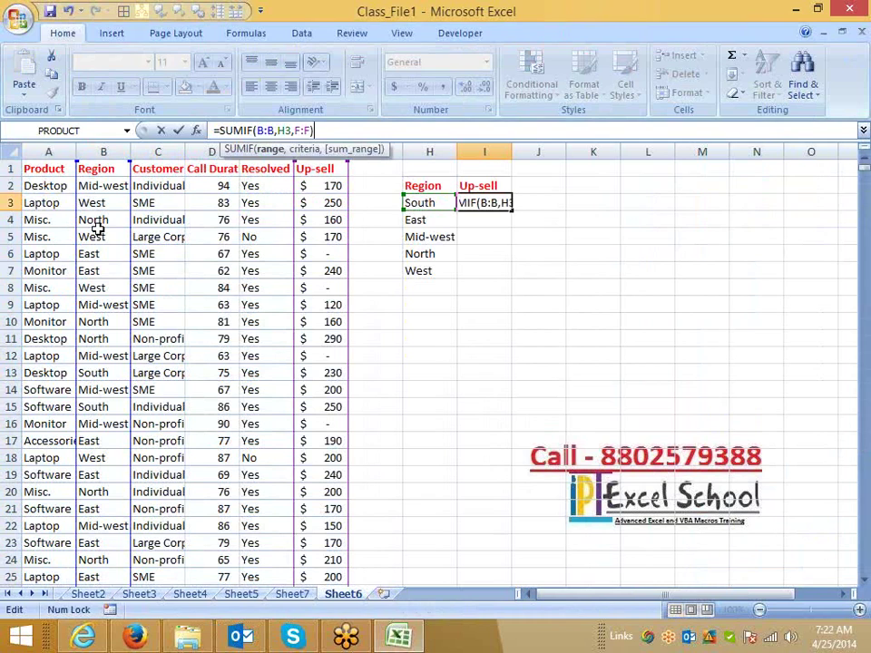
pyautogui.press('Return')
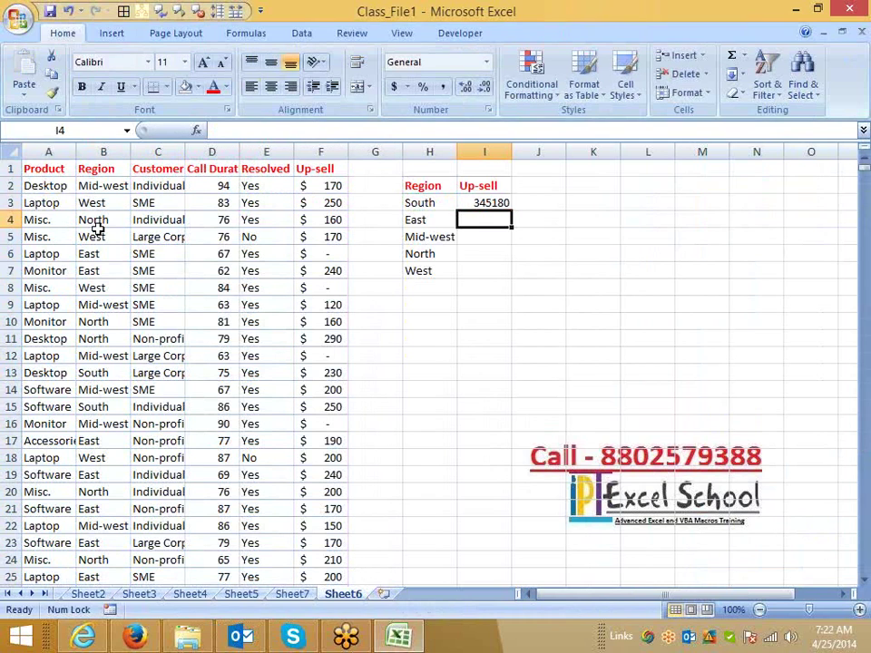
# Step: Enter =SUMIF(B:B,H4,F:F) in I4 to total the East region's up-sell
pyautogui.write('=sum')
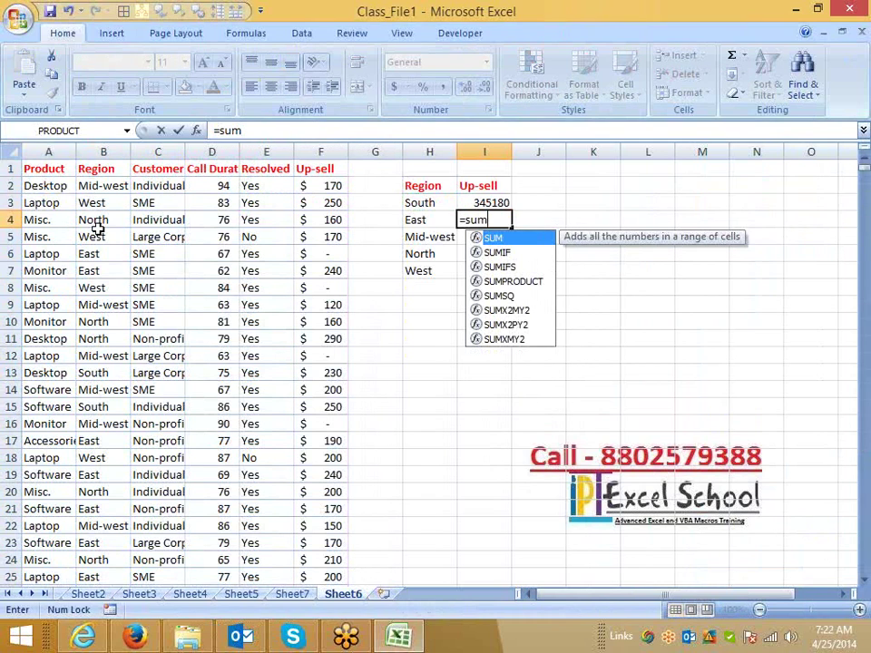
pyautogui.press('Down')
pyautogui.press('Tab')
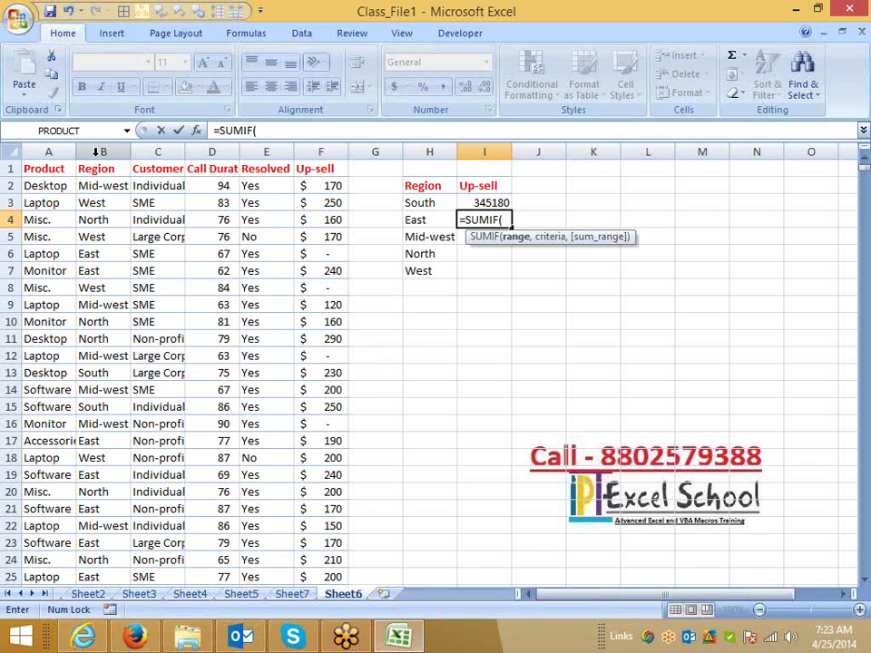
pyautogui.click(98, 152)
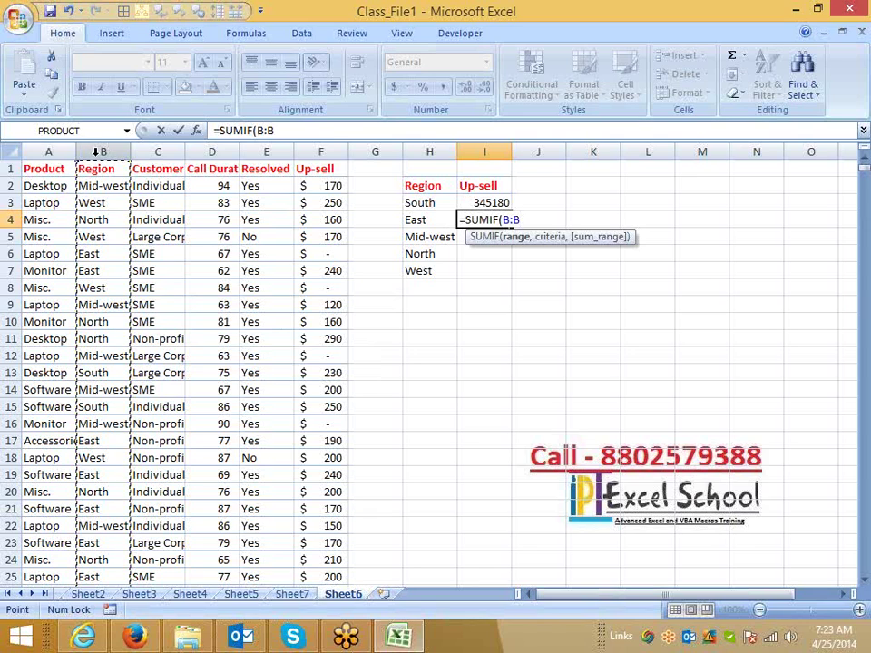
pyautogui.write(',')
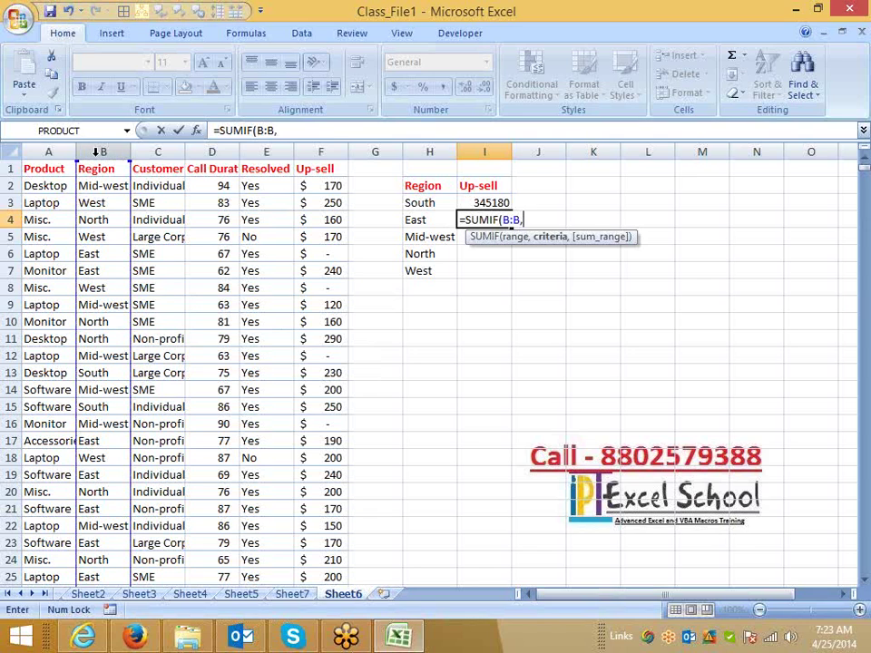
pyautogui.click(448, 224)
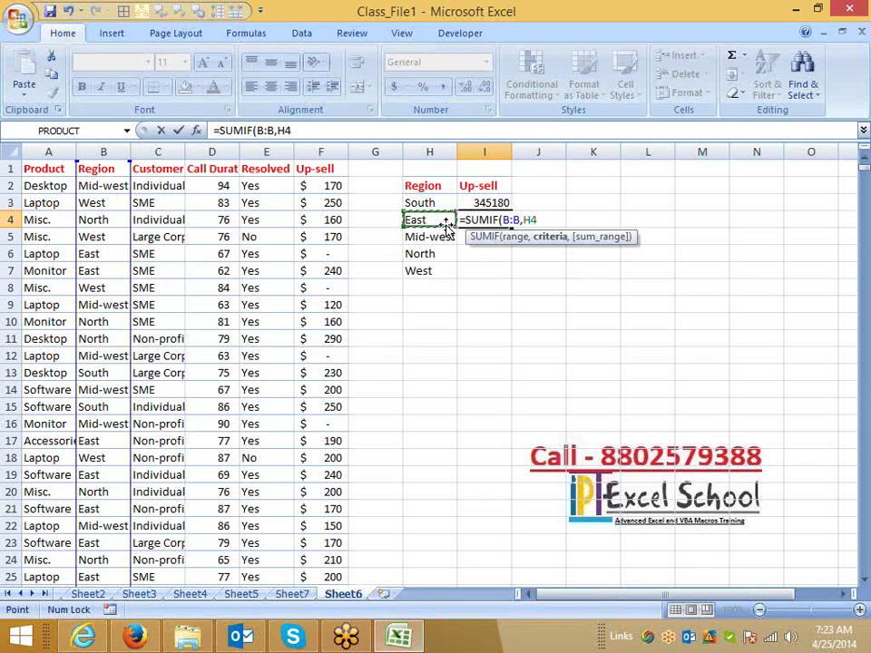
pyautogui.write(',')
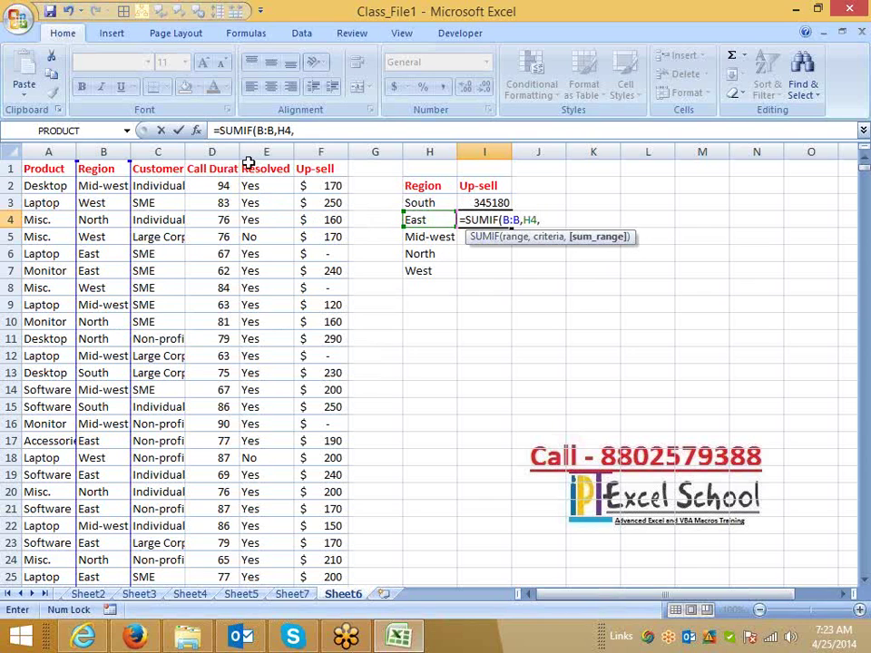
pyautogui.click(308, 152)
pyautogui.press('Return')
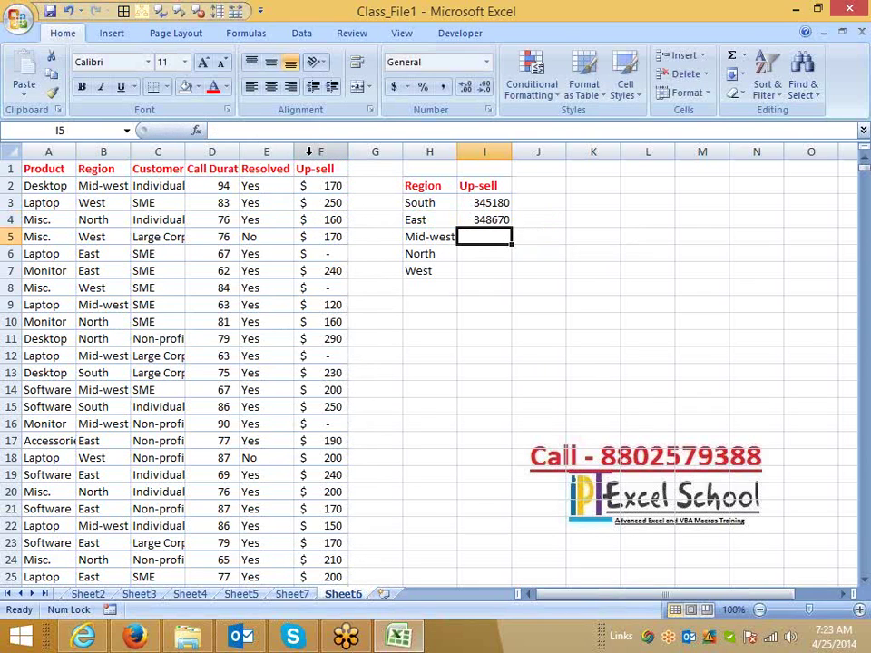
# Step: Enter =SUMIF(B:B,H5,F:F) in I5 to total the Mid-west region's up-sell
pyautogui.write('=sum')
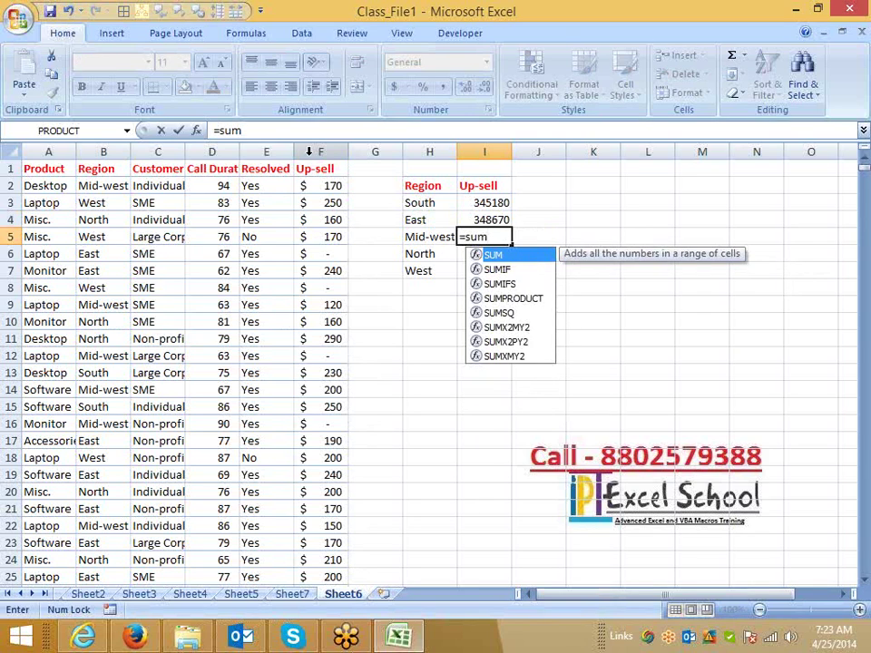
pyautogui.press('Down')
pyautogui.press('Tab')
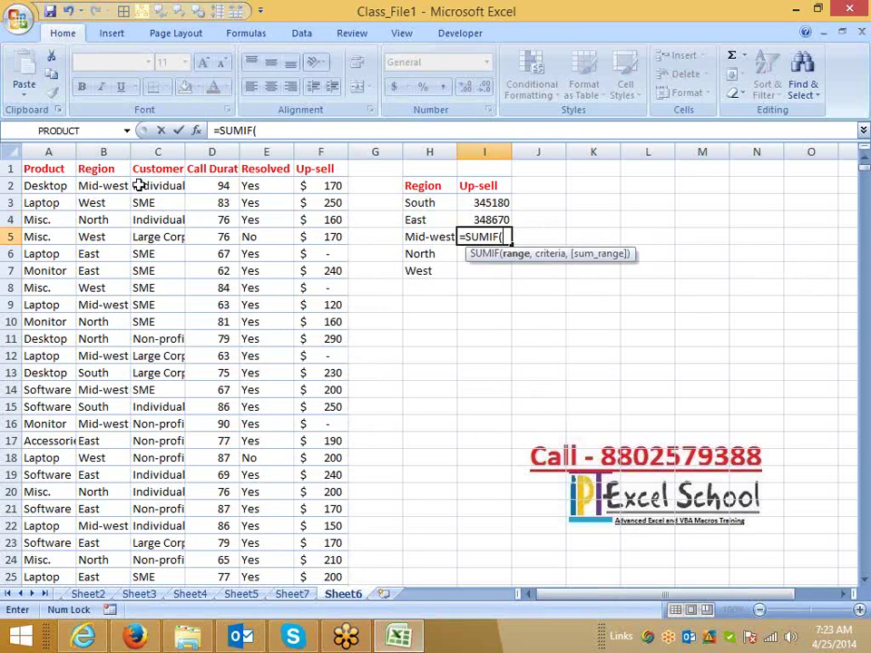
pyautogui.click(94, 163)
pyautogui.click(97, 152)
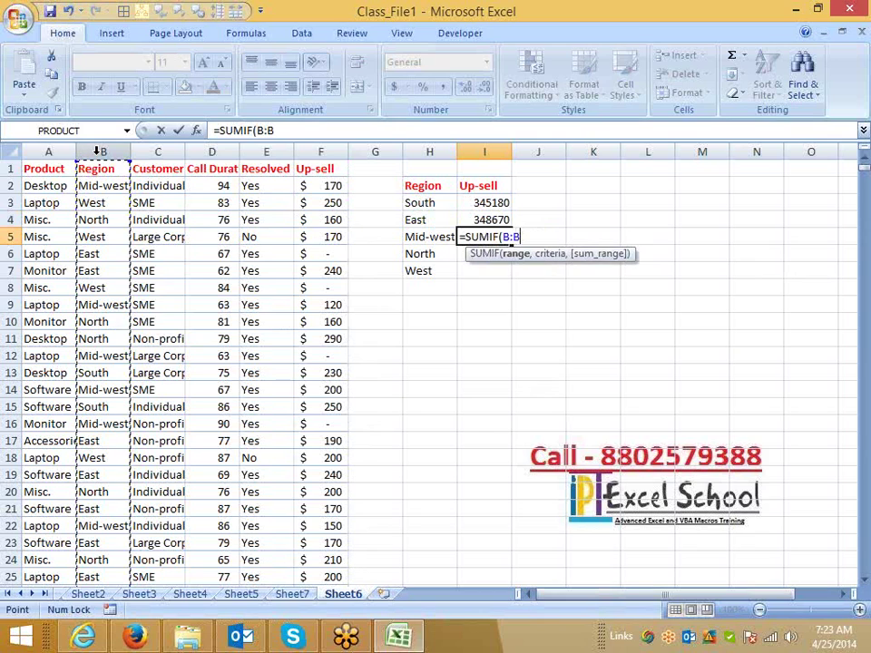
pyautogui.write(',')
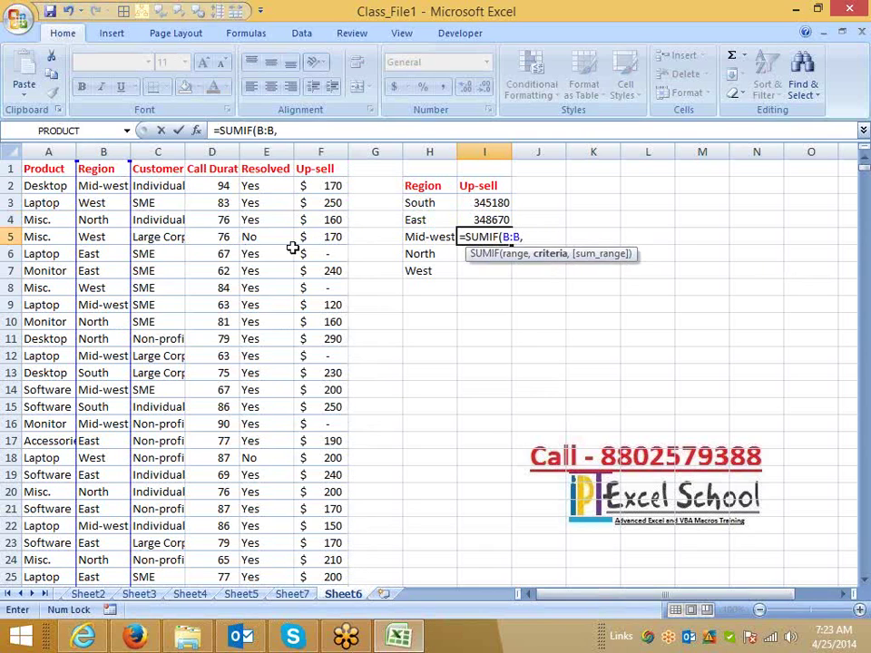
pyautogui.click(423, 236)
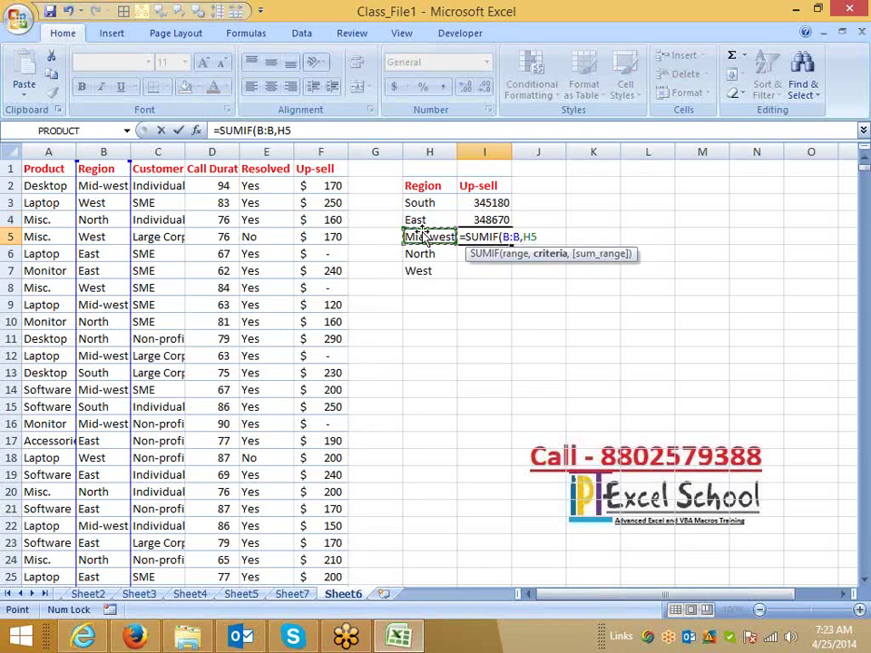
pyautogui.write(',')
pyautogui.click(302, 151)
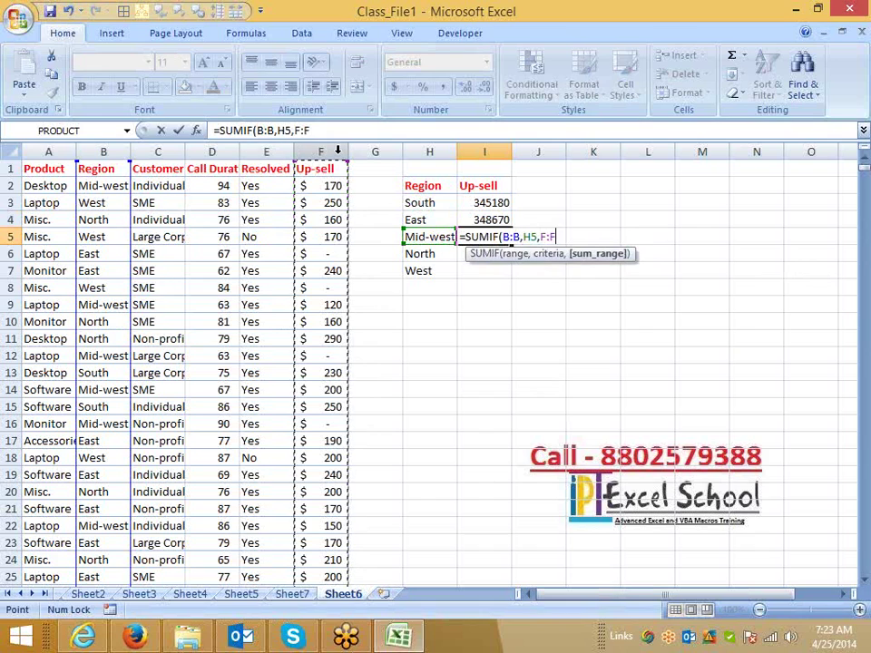
pyautogui.press('Return')
# Step: Fill the SUMIF formula from I5 down through I7 for the North and West regions
pyautogui.press('Up')
pyautogui.hotkey('shift', 'Down')
pyautogui.hotkey('shift', 'Down')
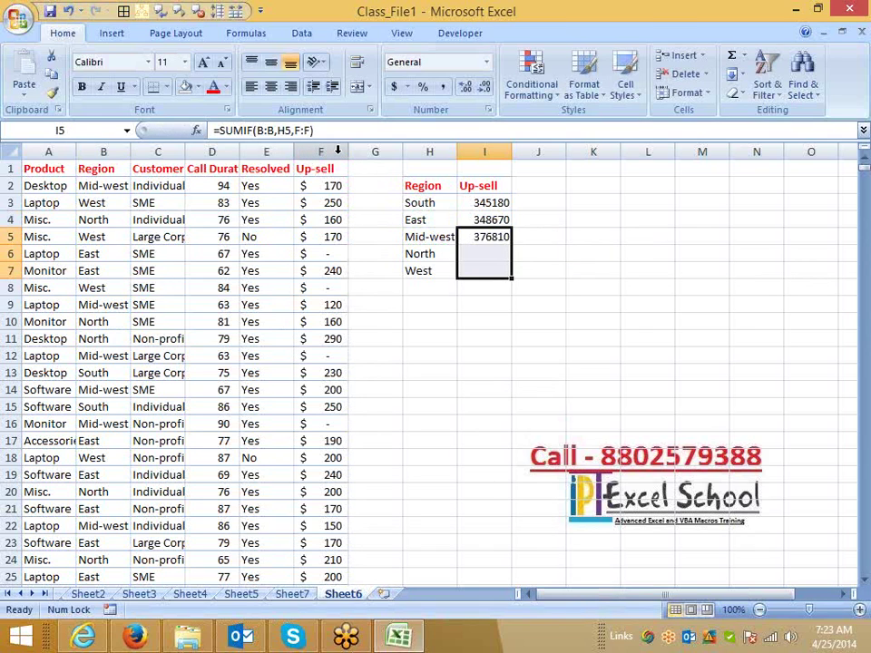
pyautogui.hotkey('ctrl', 'd')
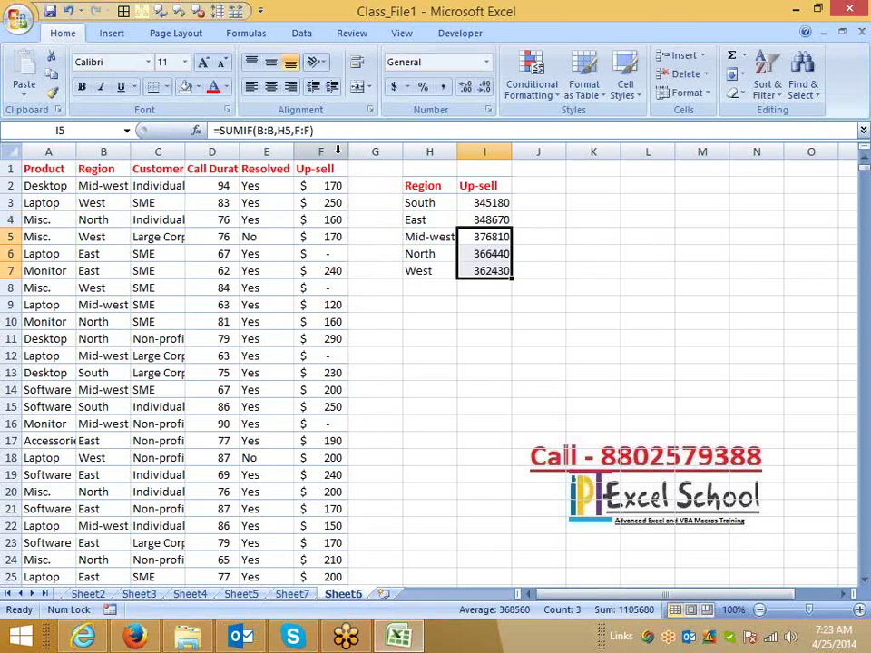
# Step: Set the up-sell value in F6 to 254 to test the East region's total
pyautogui.press('Left')
pyautogui.press('Left')
pyautogui.press('Left')
pyautogui.press('Down')
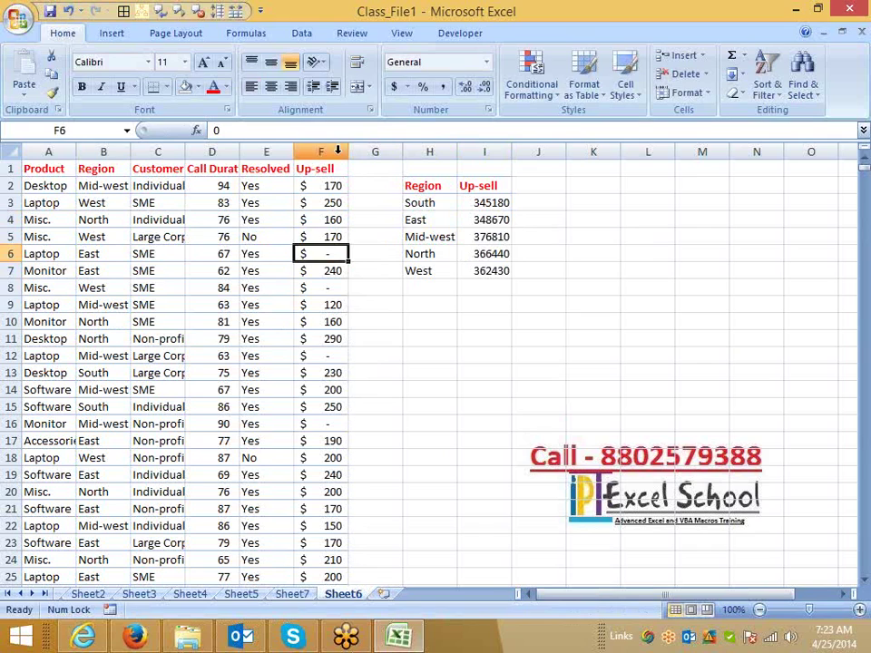
pyautogui.write('254')
pyautogui.press('Return')
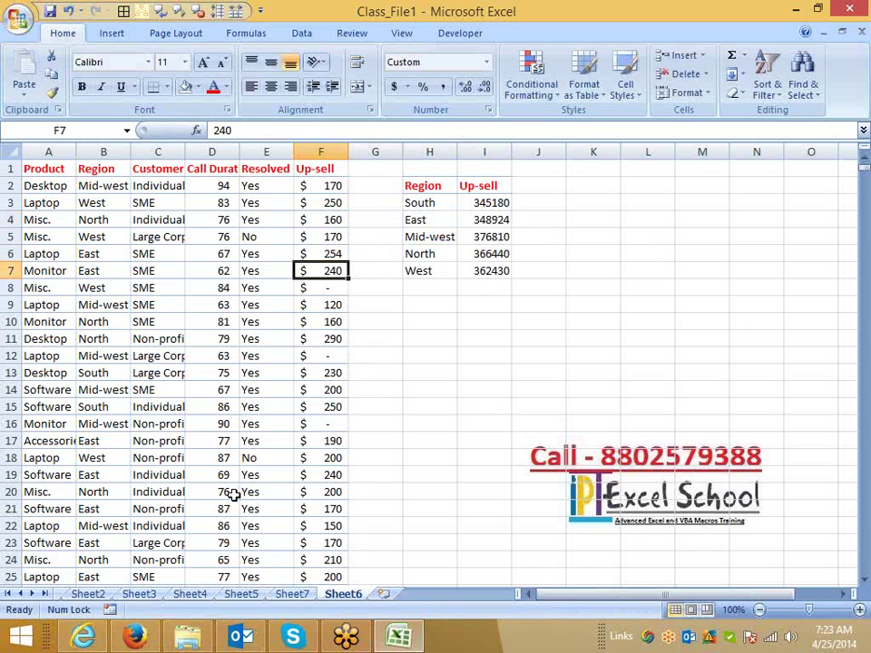
# Step: Enter the criterion >200 in cell H9 for the Up-sell column
pyautogui.click(419, 309)
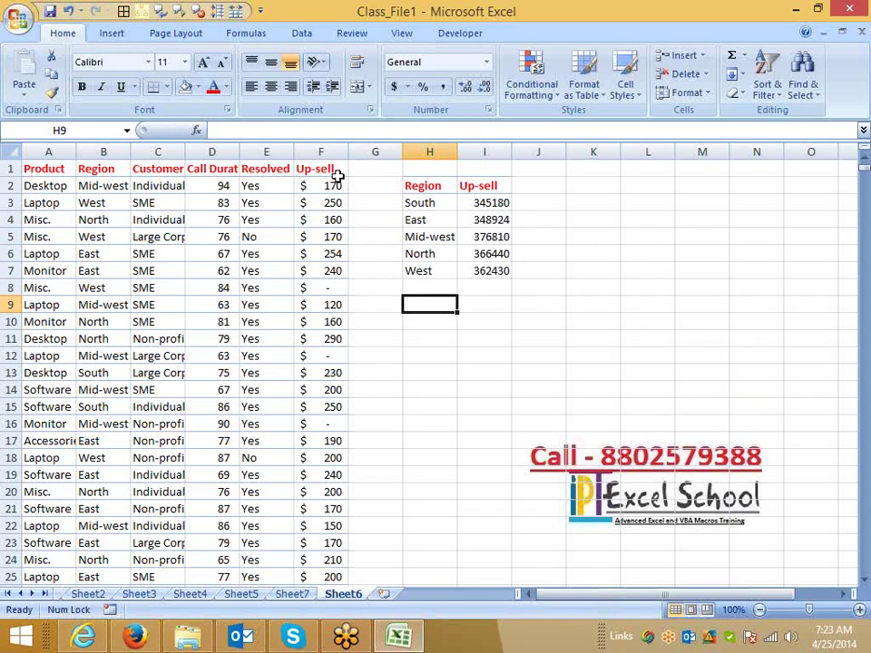
pyautogui.click(322, 149)
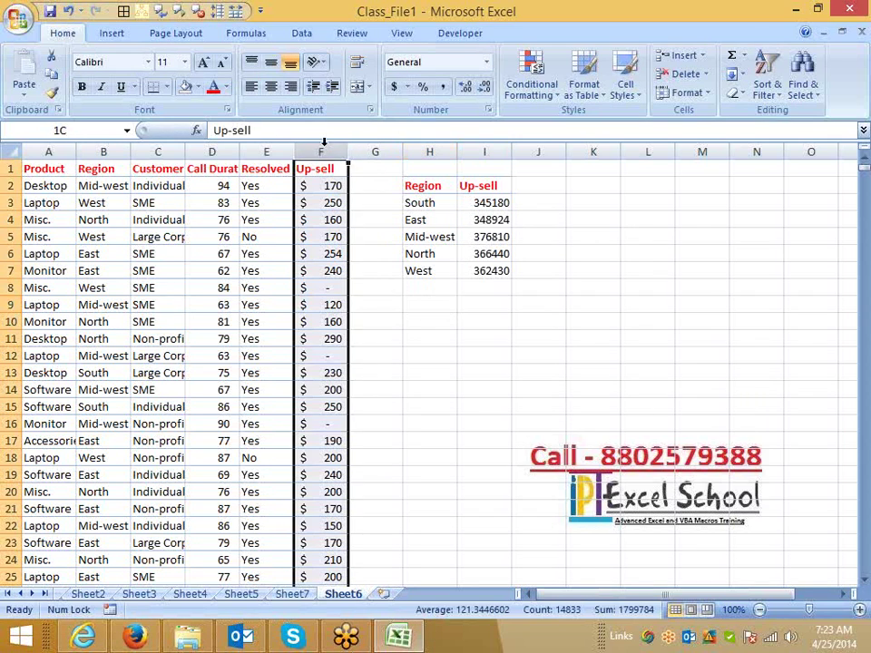
pyautogui.click(409, 307)
pyautogui.write('>200')
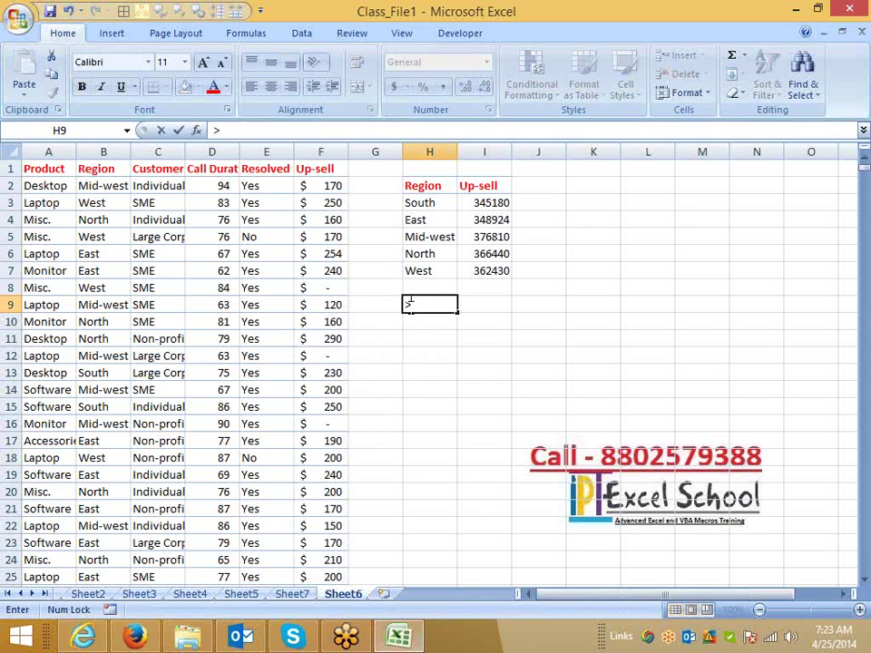
pyautogui.press('Return')
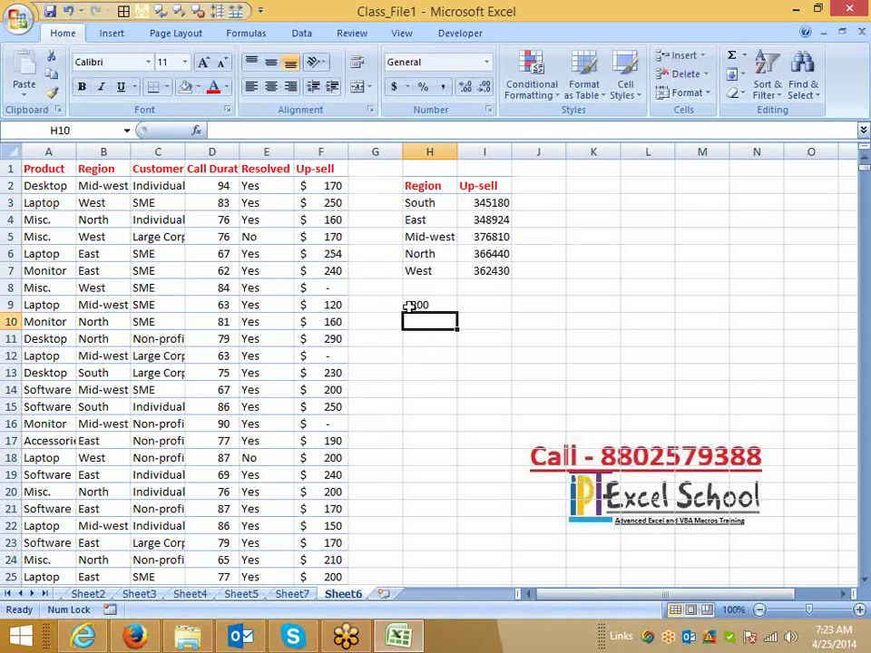
pyautogui.press('Up')
pyautogui.press('Right')
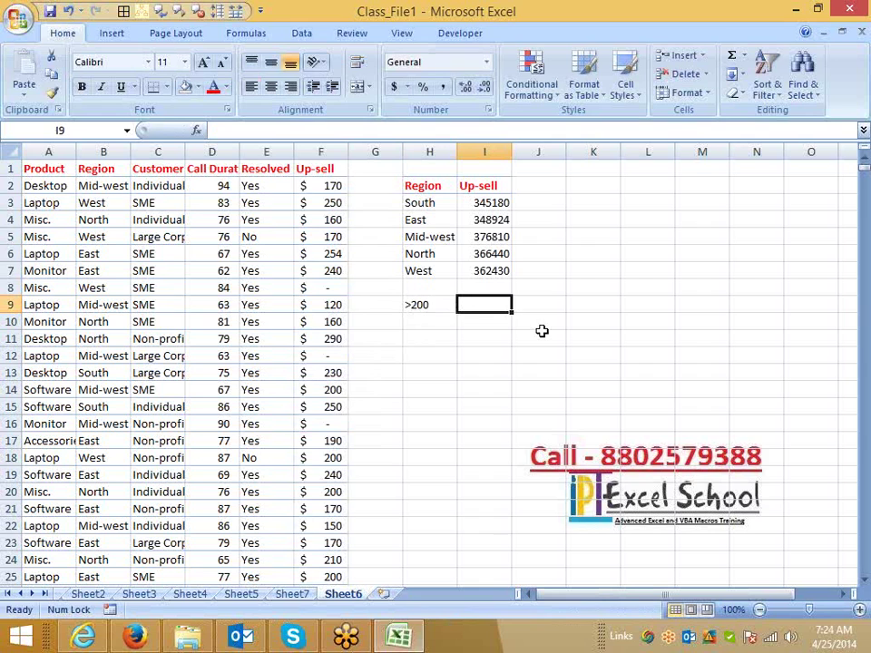
pyautogui.click(460, 32)
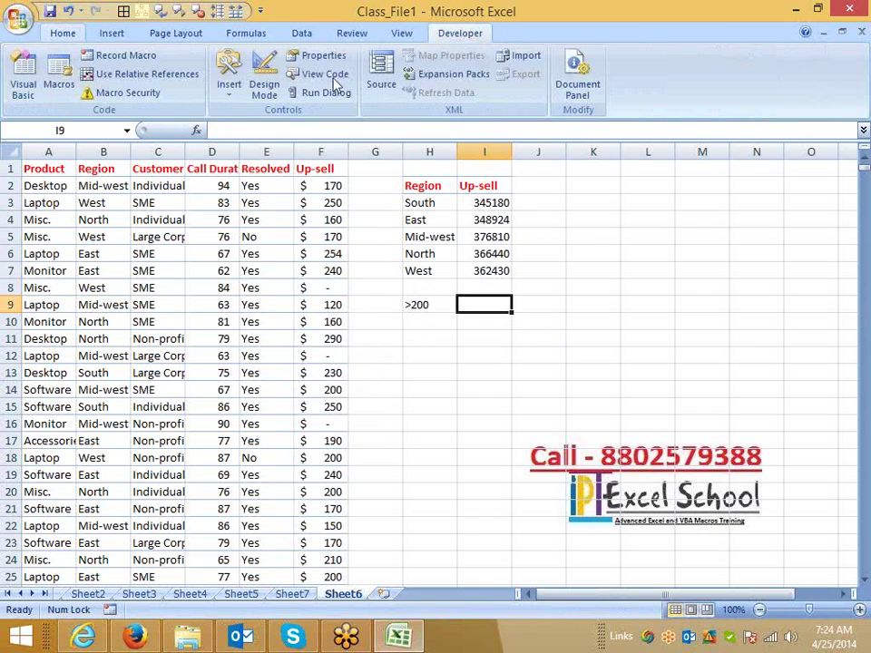
pyautogui.click(25, 100)
pyautogui.moveTo(266, 265); pyautogui.dragTo(208, 234)
pyautogui.press('Delete')
pyautogui.click(436, 499)
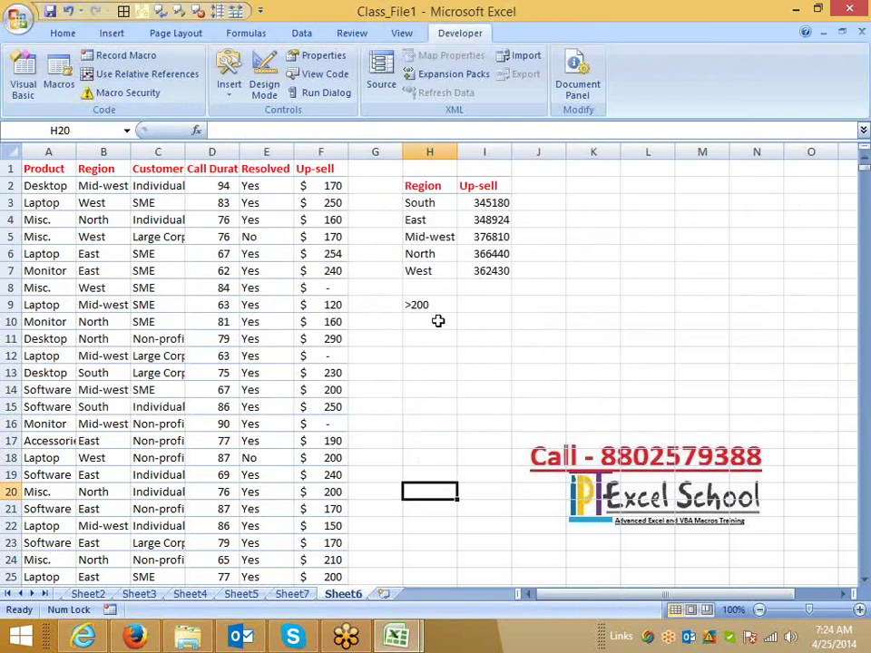
# Step: Enter =SUMIF(F:F,">200") in I9 to total the up-sell values above 200
pyautogui.click(469, 313)
pyautogui.click(466, 306)
pyautogui.write('=sum')
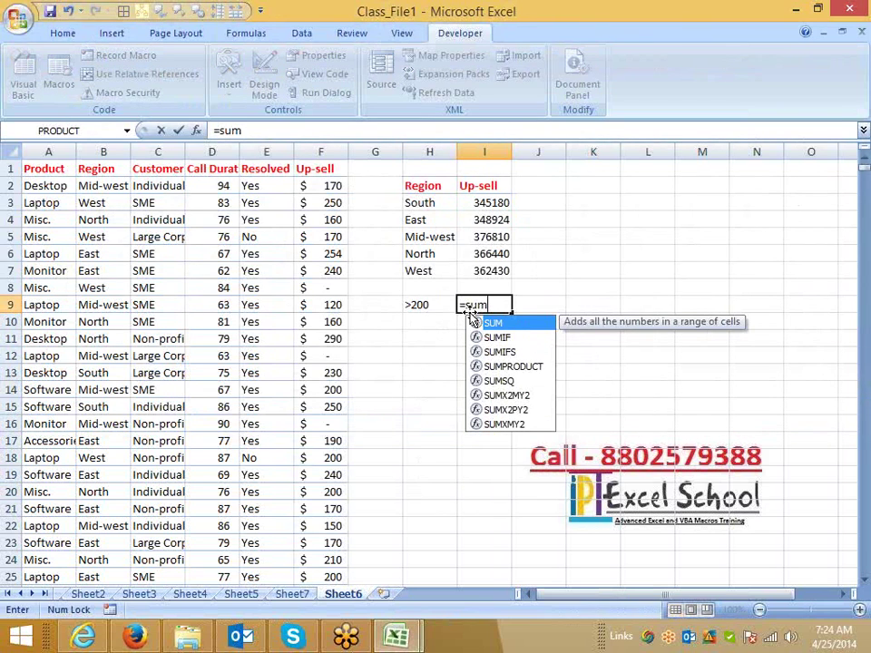
pyautogui.press('Down')
pyautogui.press('Tab')
pyautogui.press('Left')
pyautogui.press('Left')
pyautogui.press('Left')
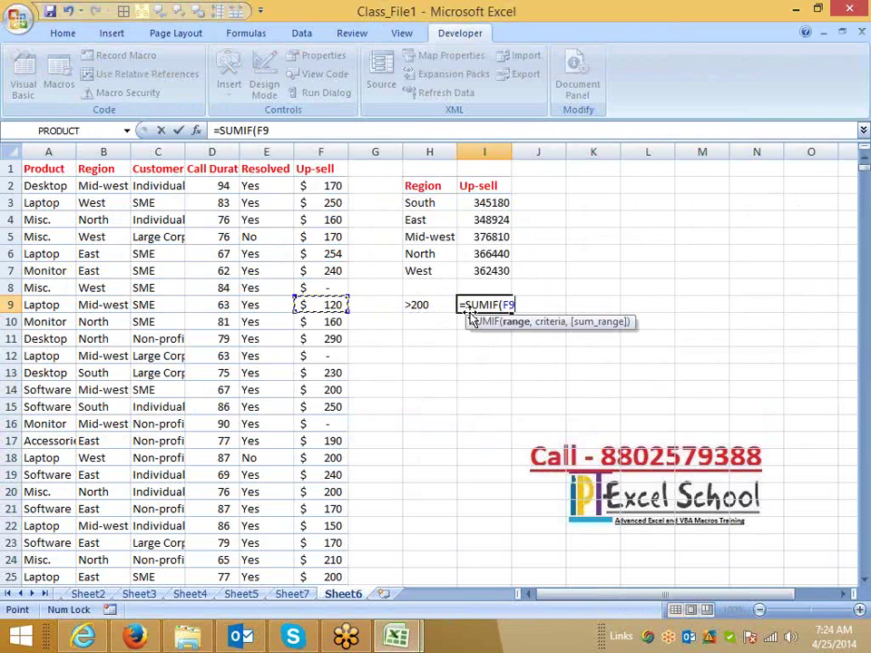
pyautogui.hotkey('ctrl', 'space')
pyautogui.write(',')
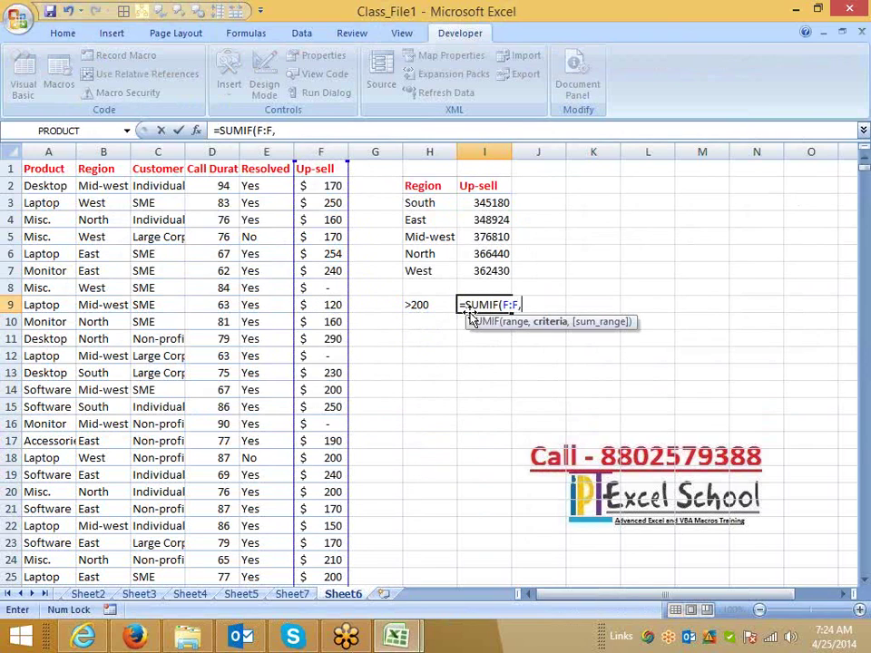
pyautogui.write('">200"')
pyautogui.press('Return')
pyautogui.click(471, 310)
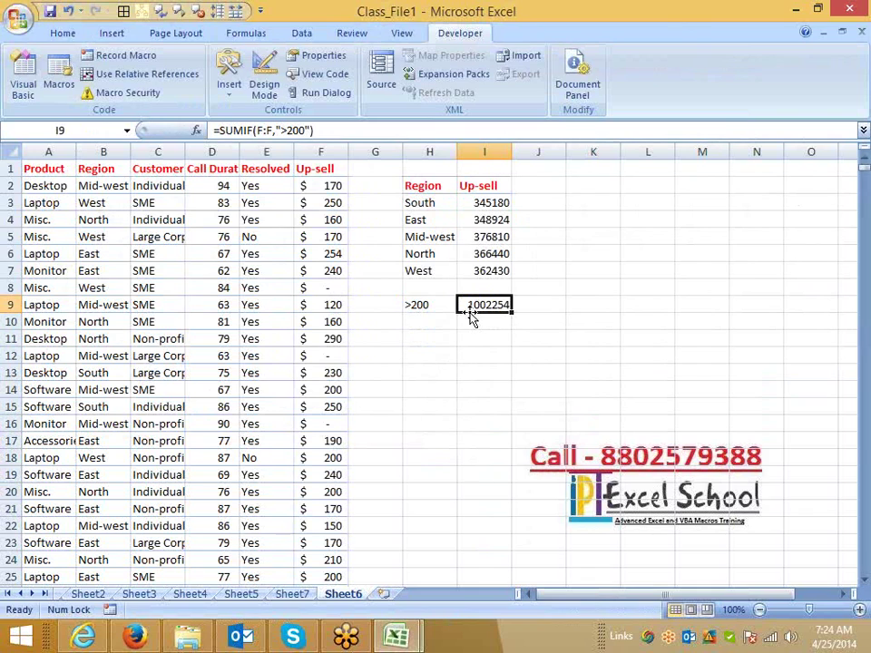
# Step: Compare the SUMIF arguments in I7 and I9, examining how each formula handles the optional sum range
pyautogui.click(481, 270)
pyautogui.click(277, 130)
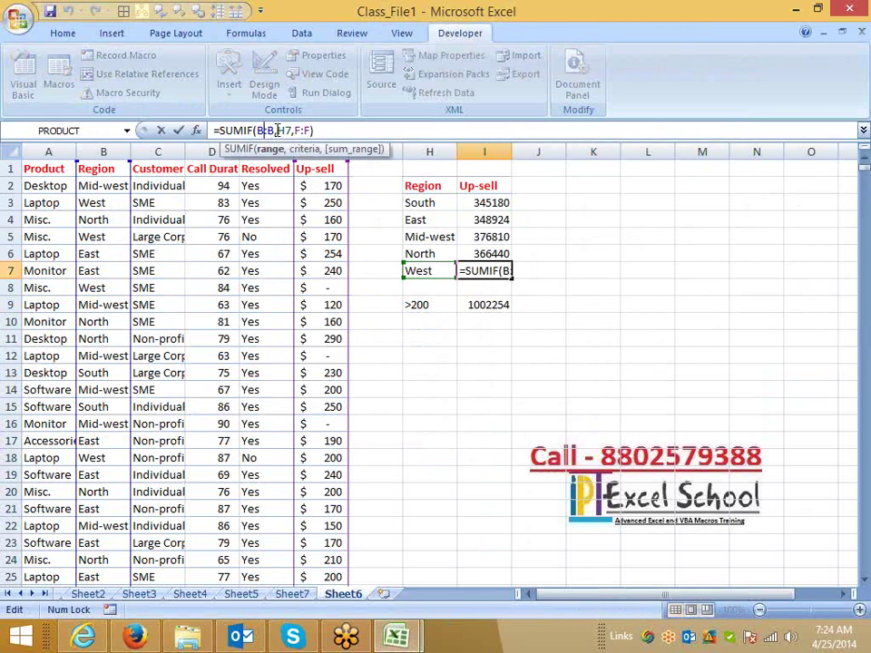
pyautogui.press('Return')
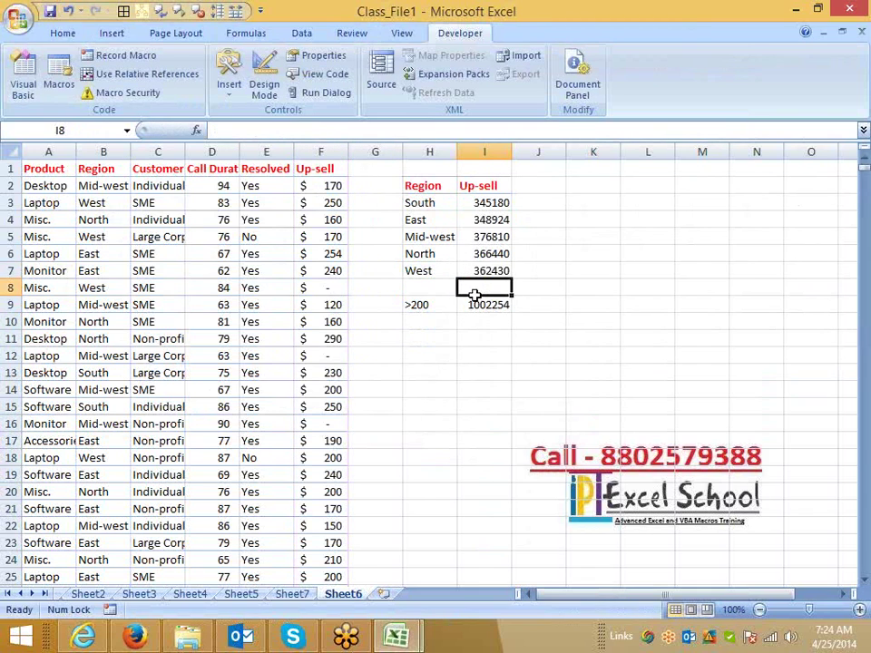
pyautogui.doubleClick(482, 271)
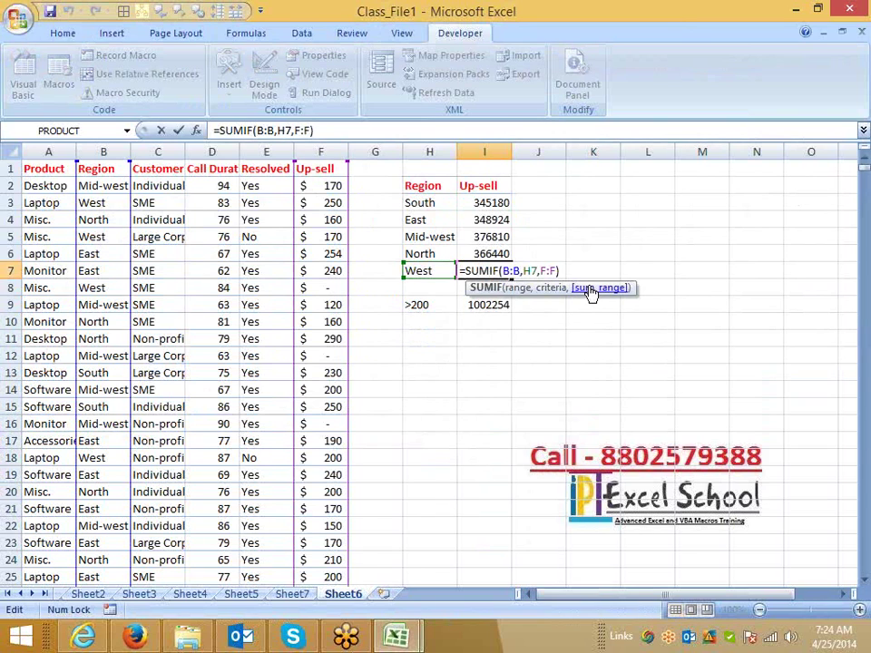
pyautogui.press('Escape')
pyautogui.click(481, 305)
pyautogui.doubleClick(481, 305)
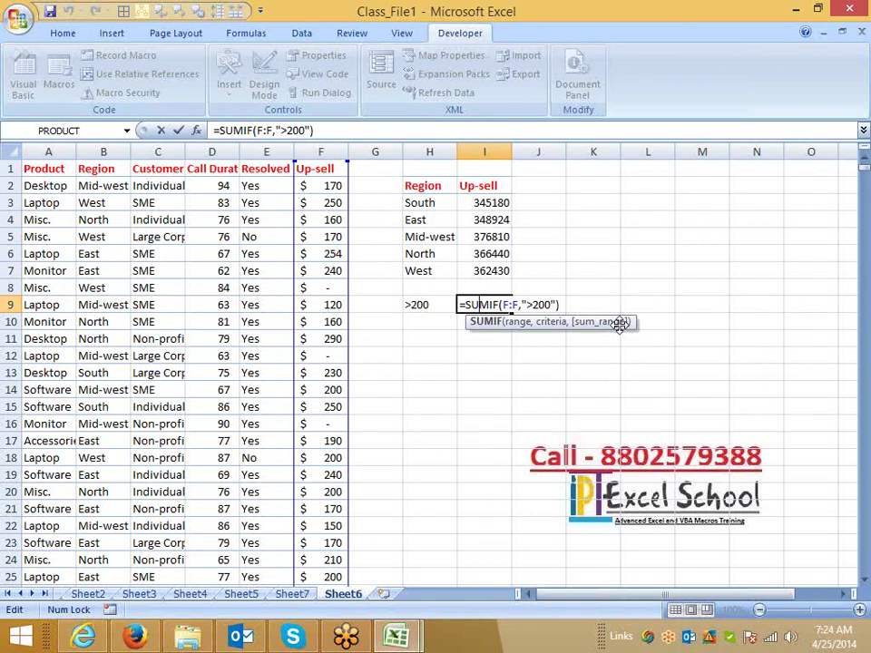
pyautogui.hotkey('ctrl', 'Return')
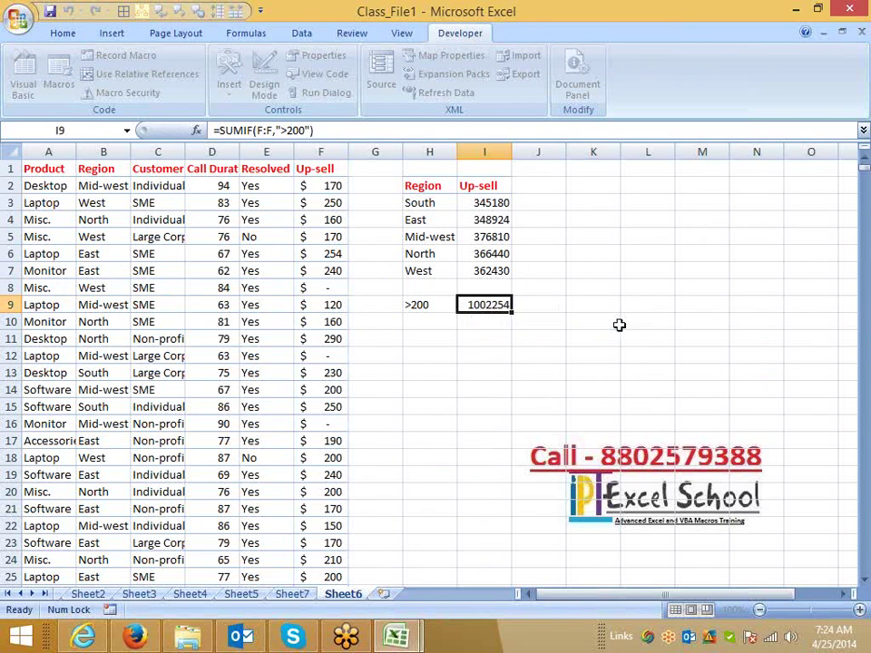
# Step: Enter the criterion <200 in cell H10, below the >200 criterion
pyautogui.click(416, 319)
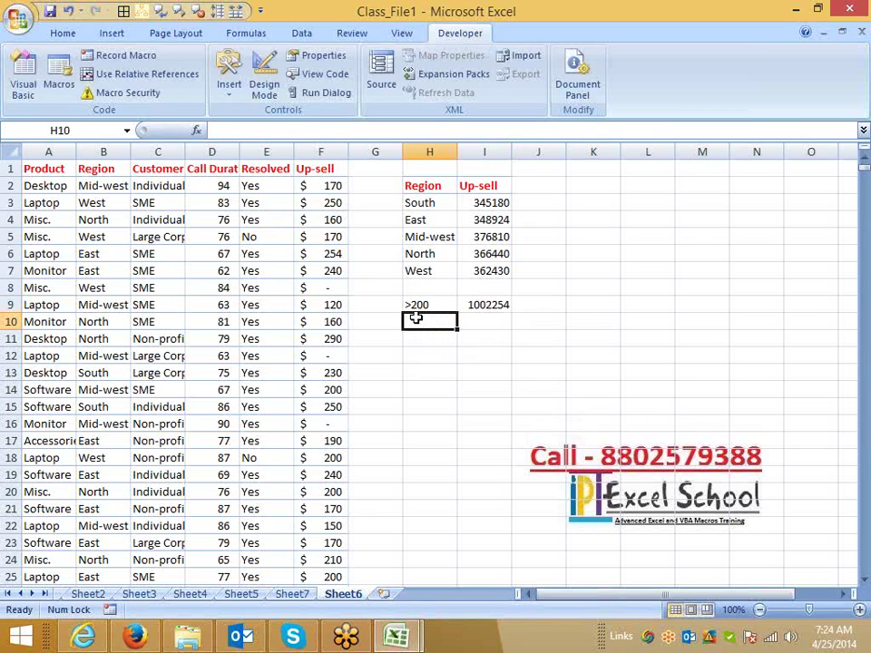
pyautogui.write('<1')
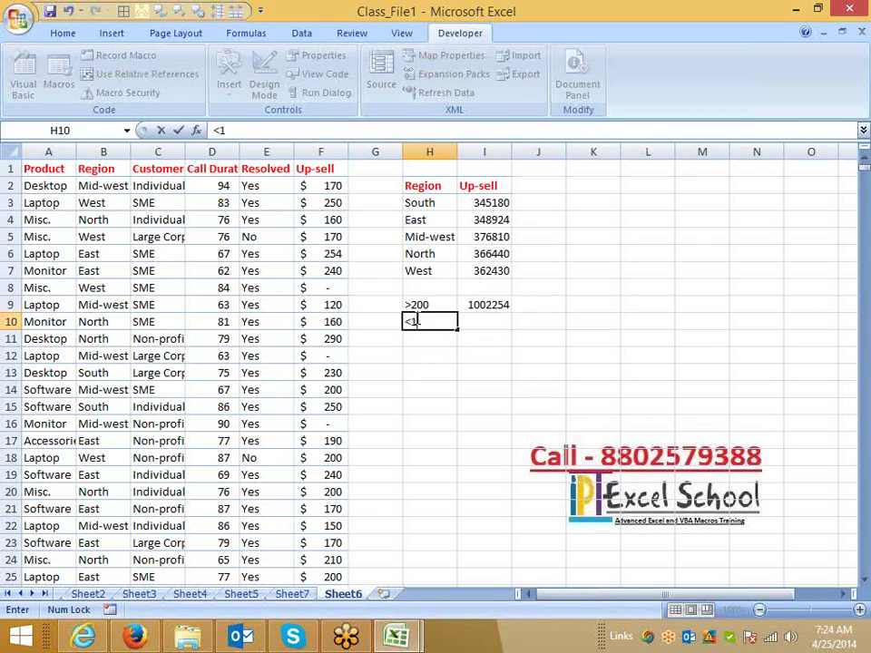
pyautogui.press('Escape')
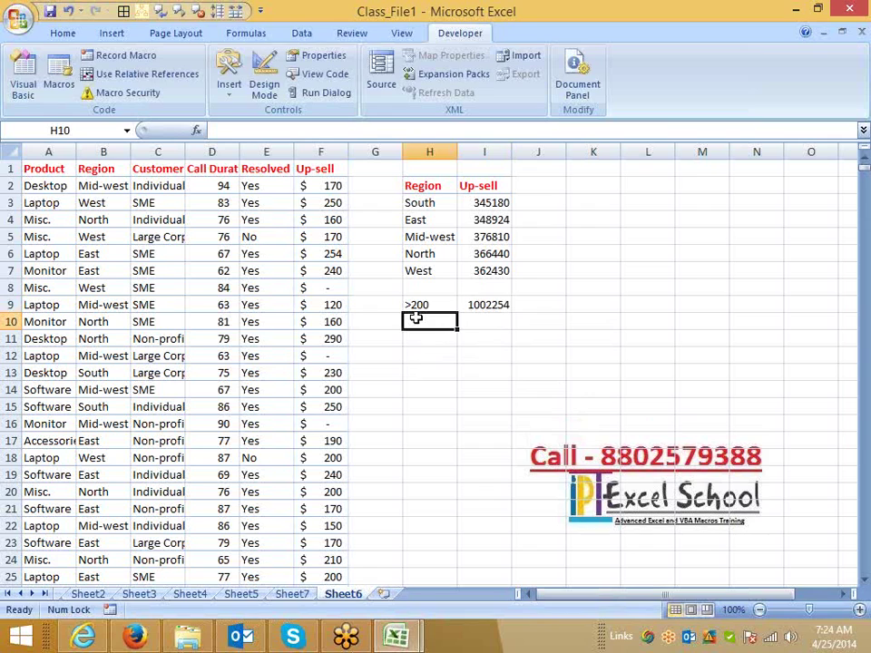
pyautogui.write('<100')
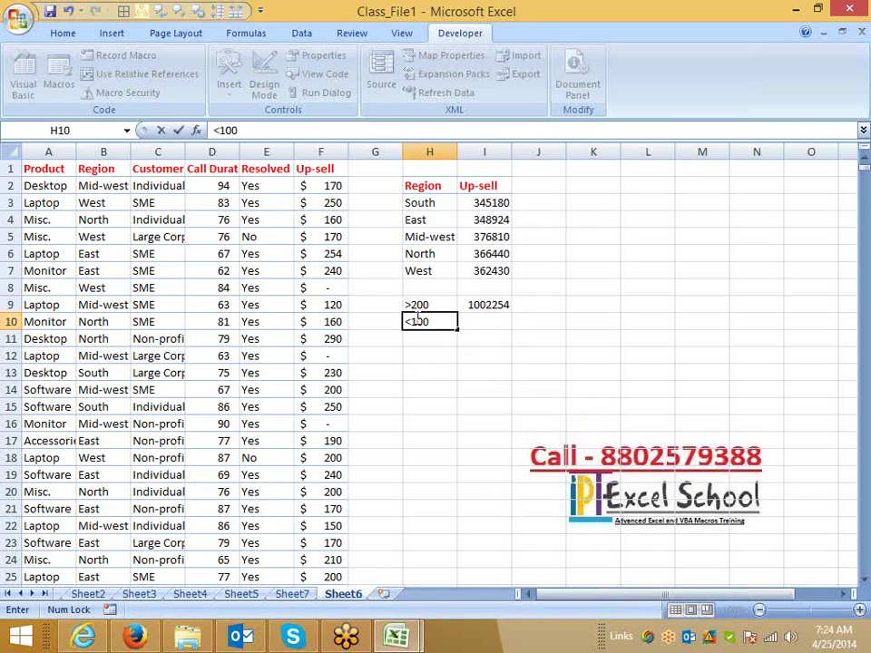
pyautogui.press('BackSpace')
pyautogui.press('BackSpace')
pyautogui.press('BackSpace')
pyautogui.write('200')
pyautogui.press('Tab')
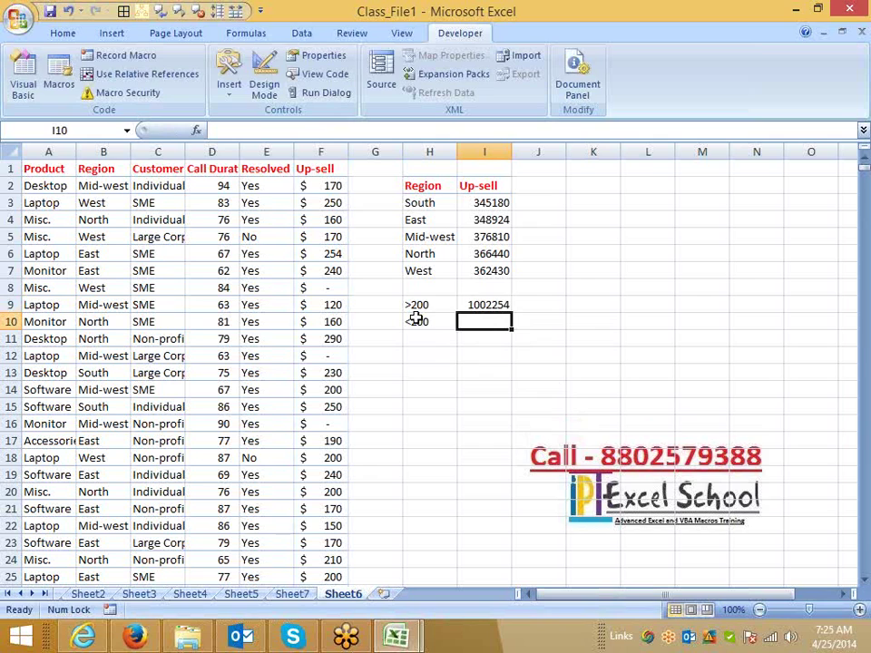
# Step: Enter =SUMIF(F:F,H10) in I10 to total the up-sell values that meet the criterion in H10
pyautogui.write('=sum')
pyautogui.press('Down')
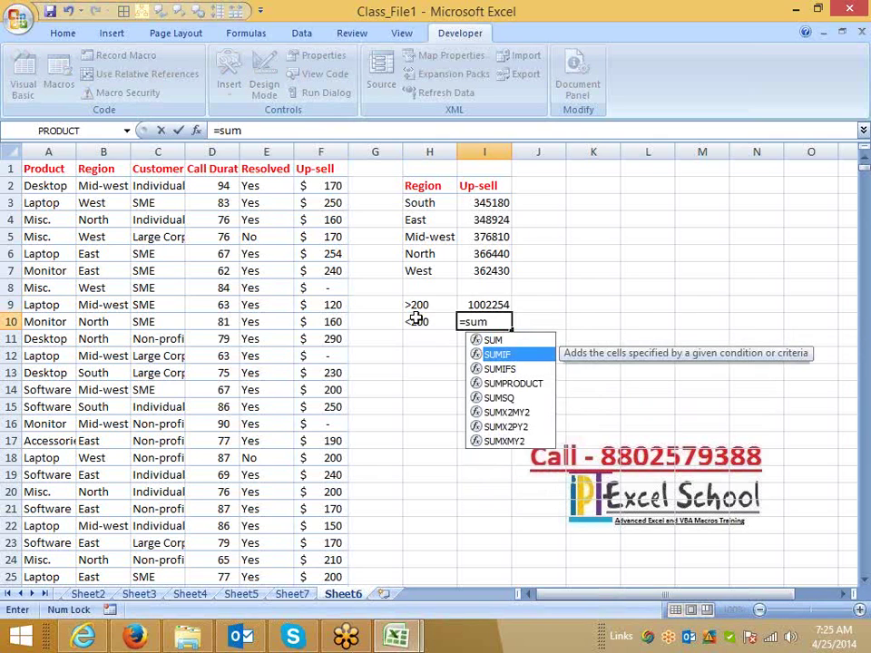
pyautogui.press('Tab')
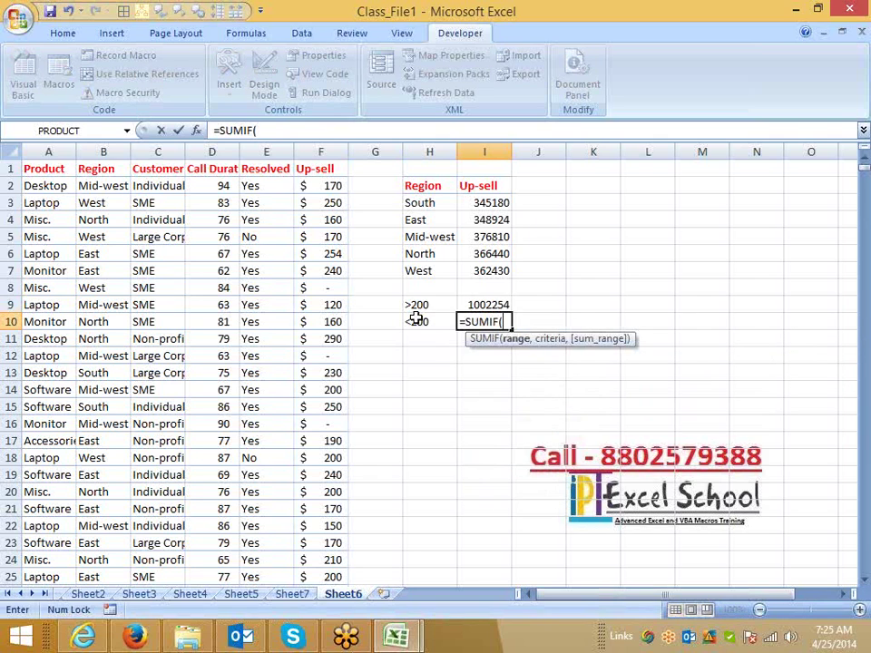
pyautogui.press('Left')
pyautogui.press('Left')
pyautogui.press('Left')
pyautogui.hotkey('ctrl', 'space')
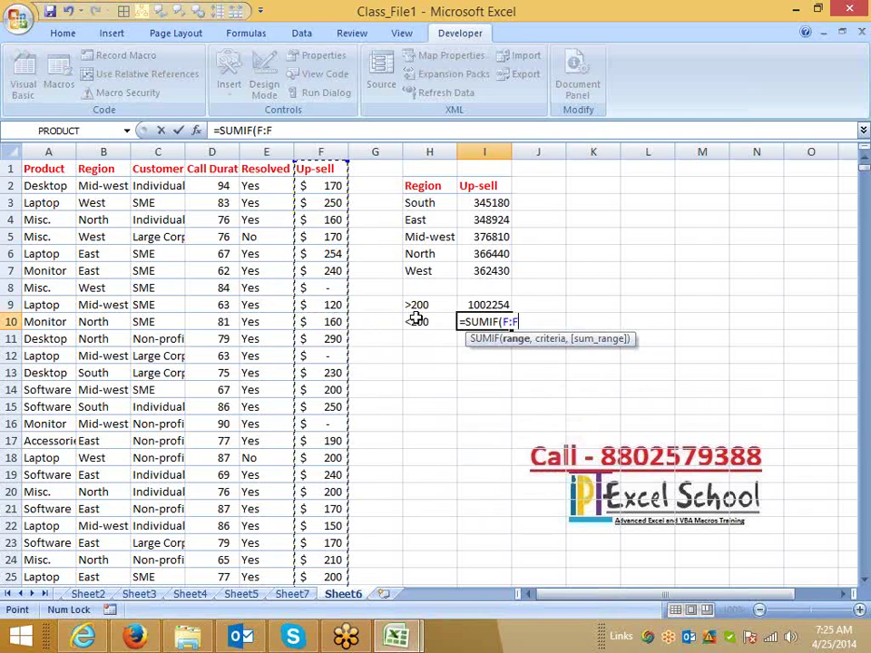
pyautogui.write(',"')
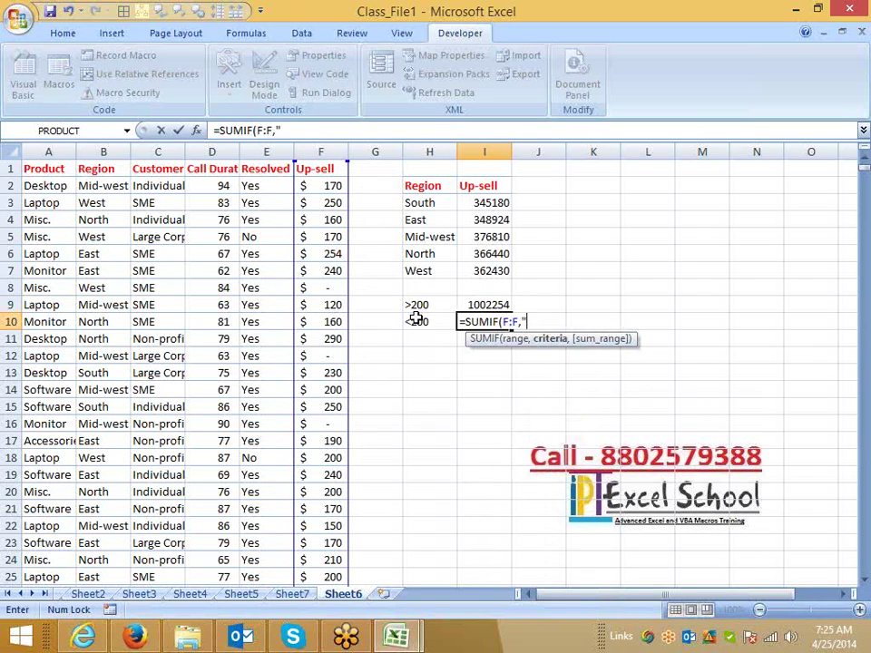
pyautogui.press('Left')
pyautogui.press('Escape')
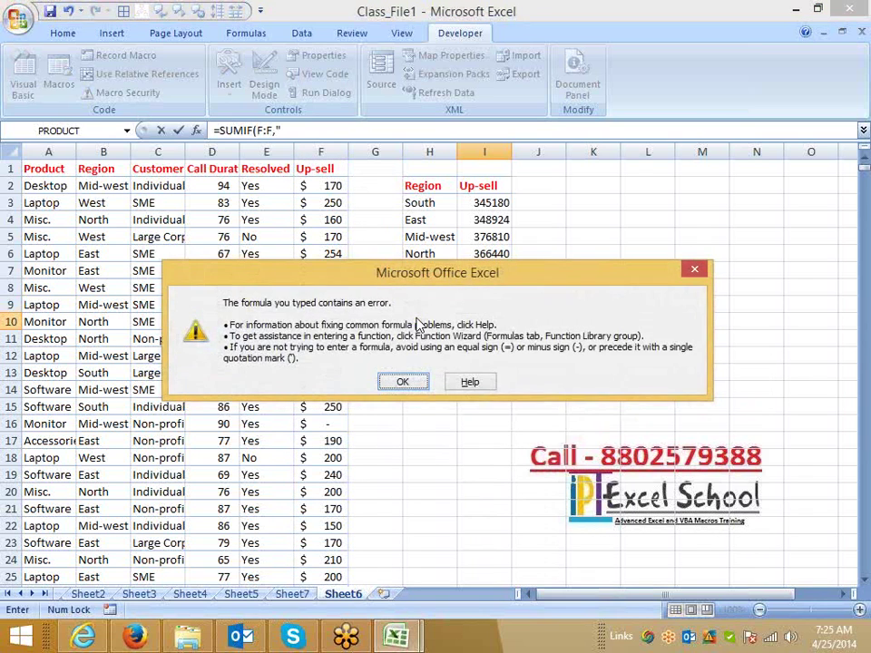
pyautogui.press('Escape')
pyautogui.press('BackSpace')
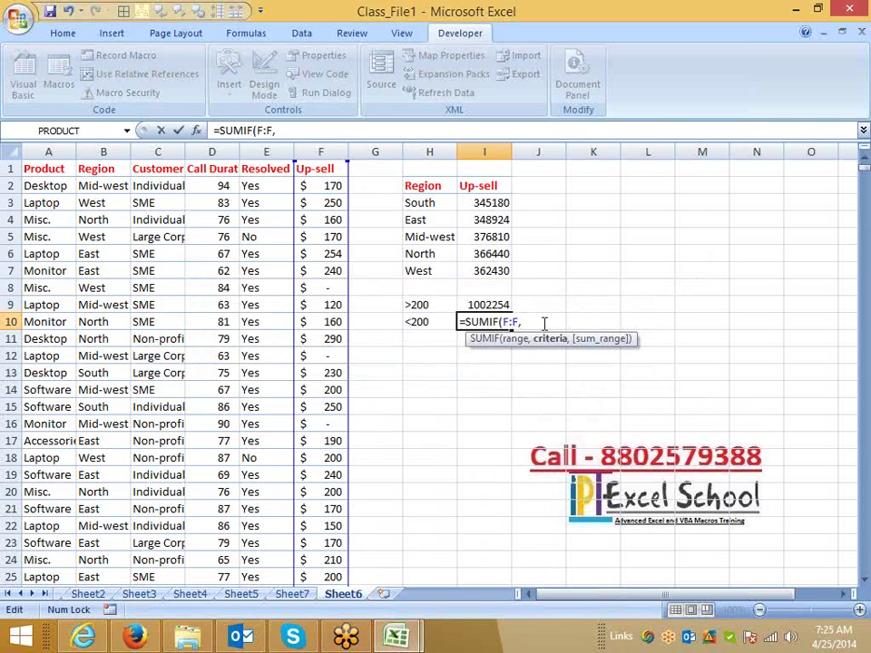
pyautogui.click(418, 322)
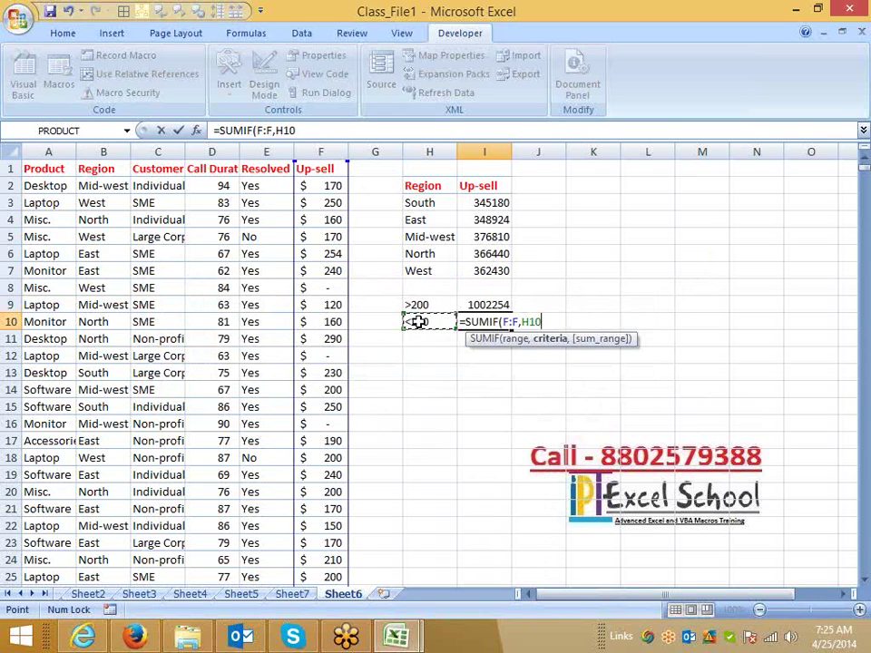
pyautogui.press('Return')
pyautogui.click(495, 314)
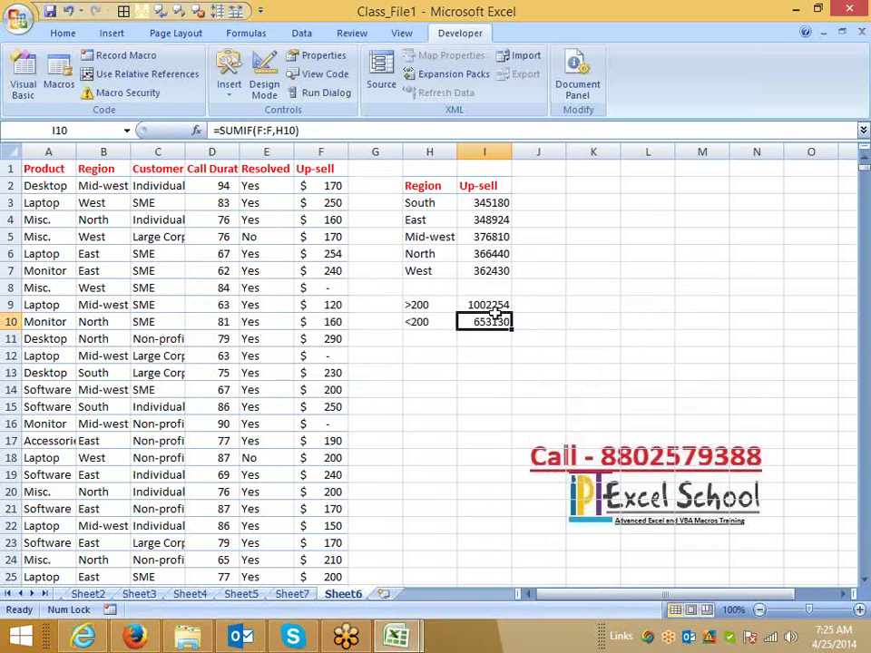
# Step: List the comparison operators <, >, <=, >= and <> in cells H11 through H15
pyautogui.click(446, 335)
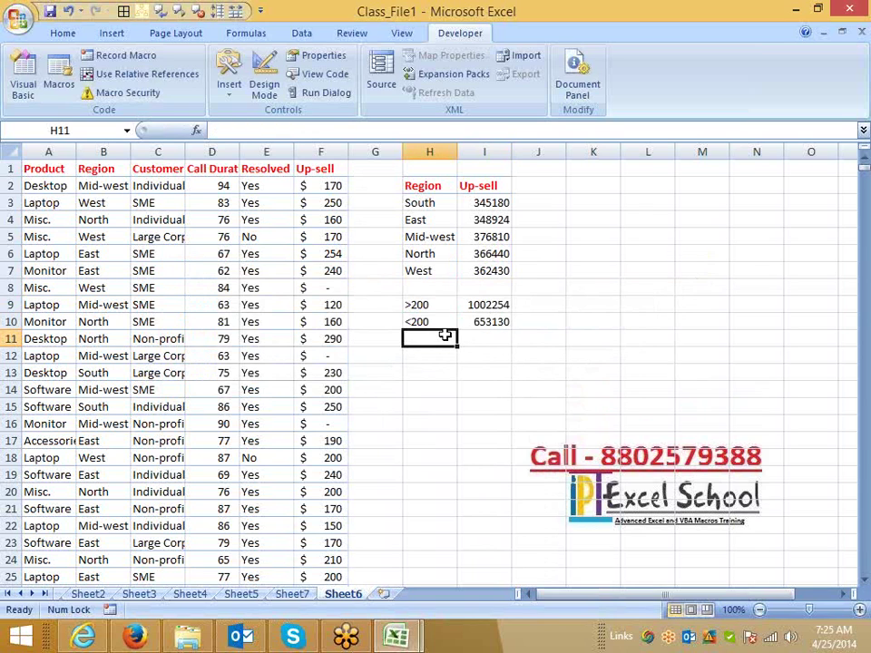
pyautogui.write('<')
pyautogui.press('Return')
pyautogui.write('>')
pyautogui.press('Return')
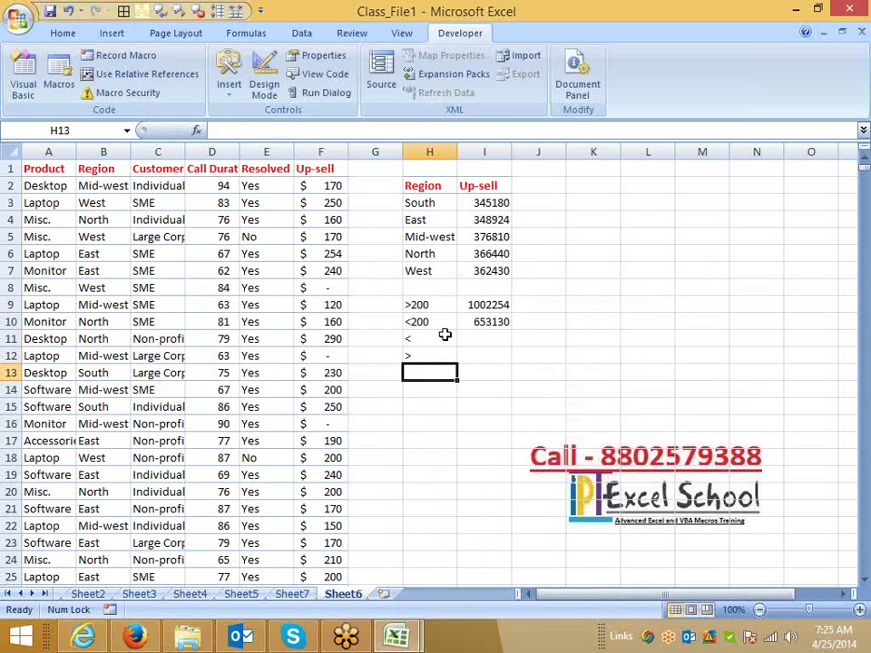
pyautogui.write('<=')
pyautogui.press('Return')
pyautogui.write('>=')
pyautogui.press('Return')
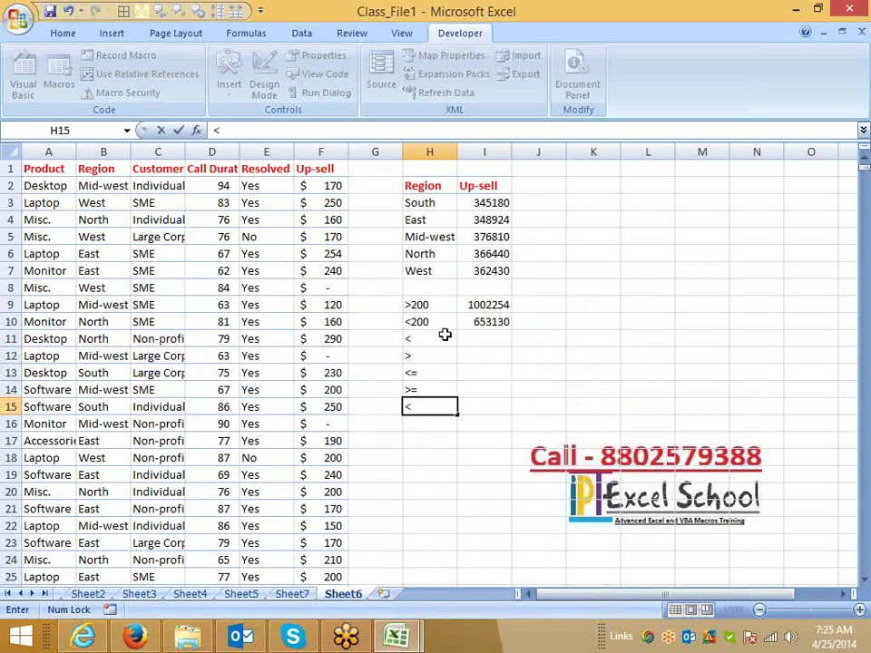
pyautogui.write('>')
pyautogui.press('Return')
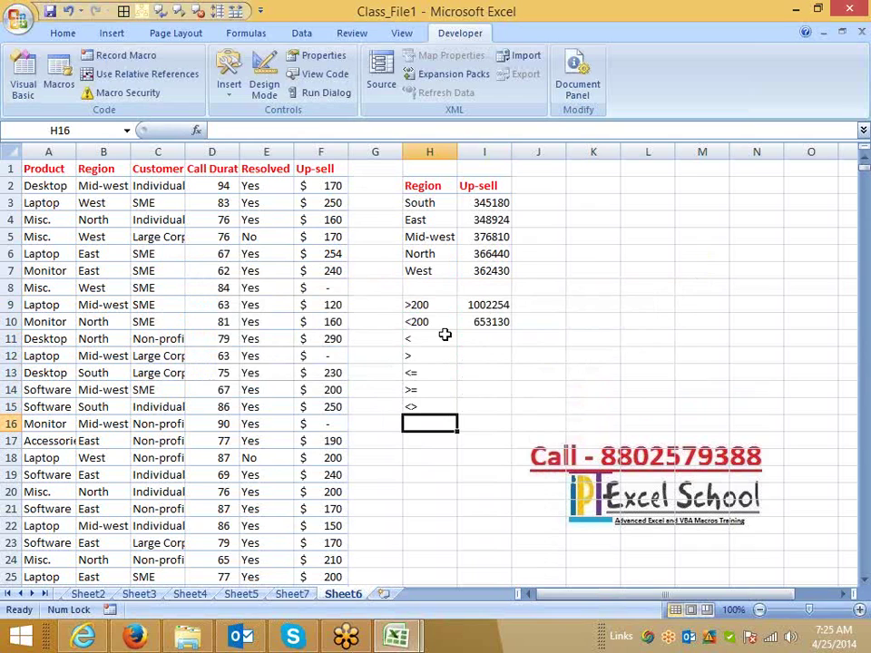
# Step: Change the region in B16 and B22 to "Mid west" with a space, and check the Mid-west total in I5
pyautogui.doubleClick(122, 424)
pyautogui.press('Left')
pyautogui.press('Left')
pyautogui.press('Left')
pyautogui.press('Left')
pyautogui.press('BackSpace')
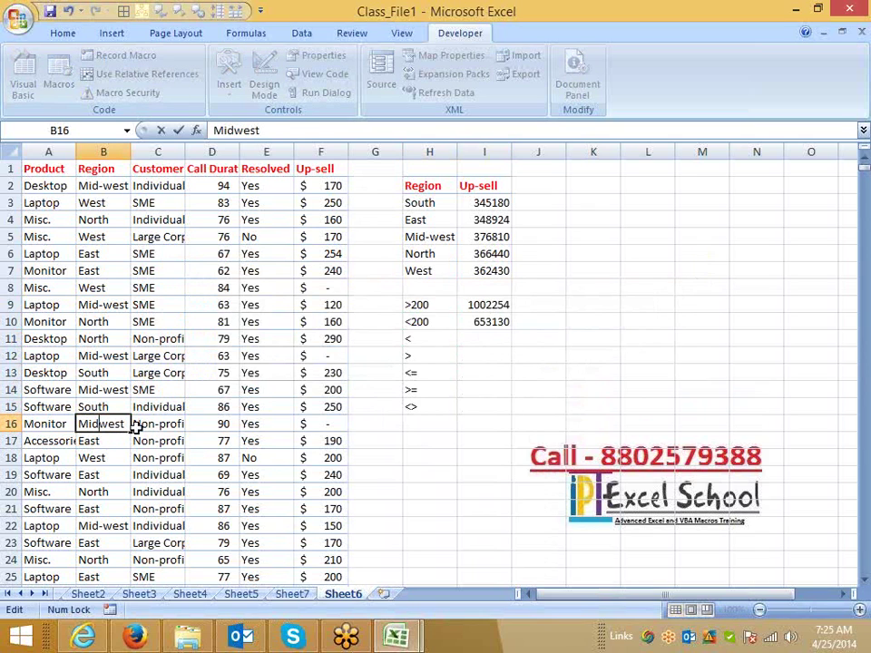
pyautogui.click(96, 526)
pyautogui.doubleClick(100, 526)
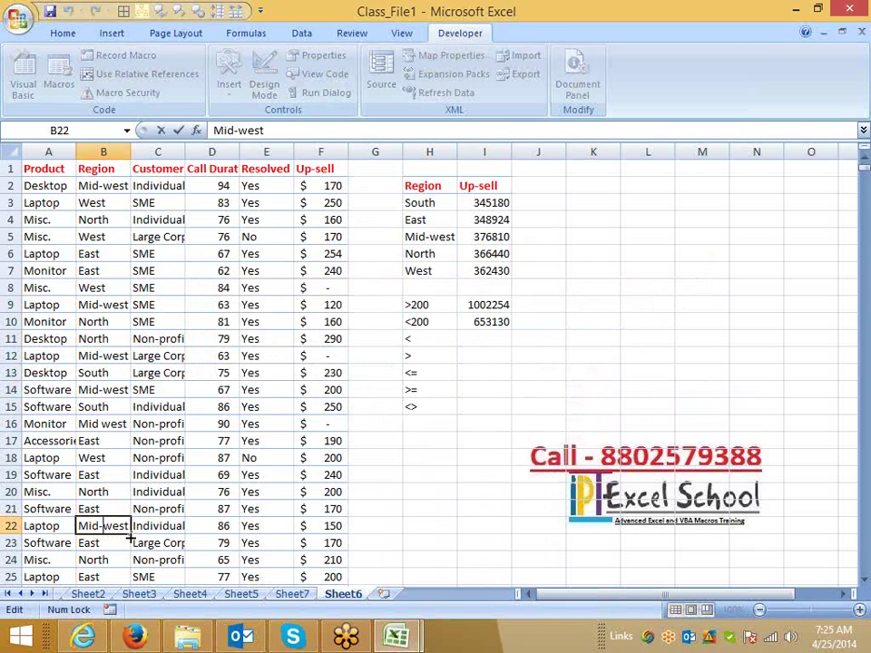
pyautogui.press('BackSpace')
pyautogui.hotkey('ctrl', 'Return')
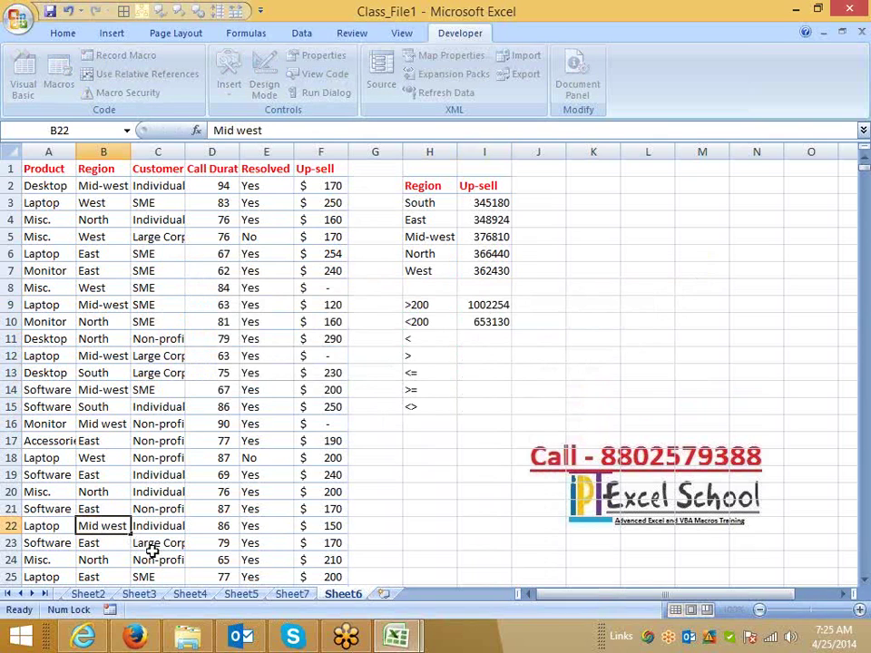
pyautogui.click(152, 555)
pyautogui.click(479, 234)
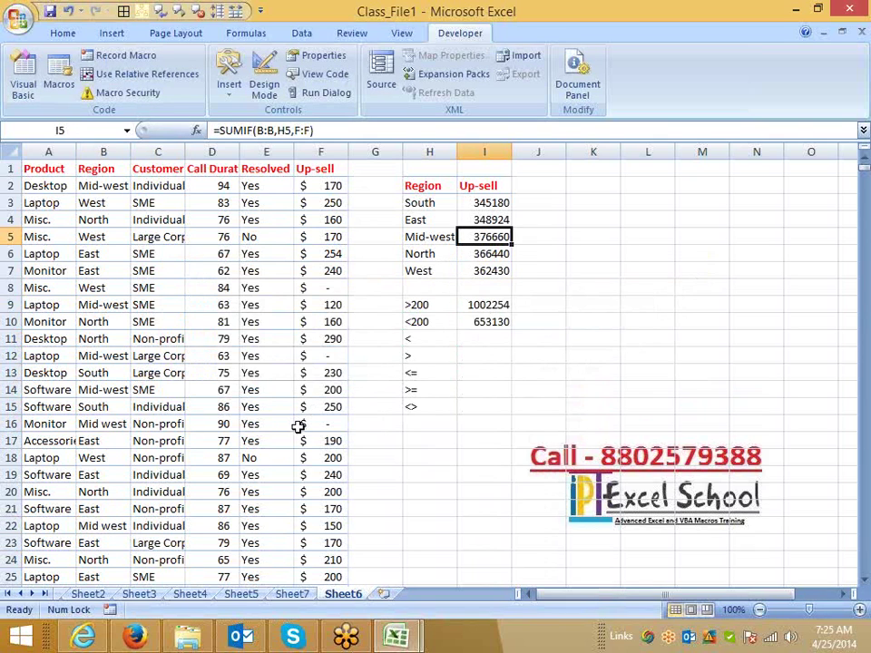
# Step: Enter the wildcard criterion *Mid* in cell H17, below the list of comparison operators
pyautogui.click(423, 441)
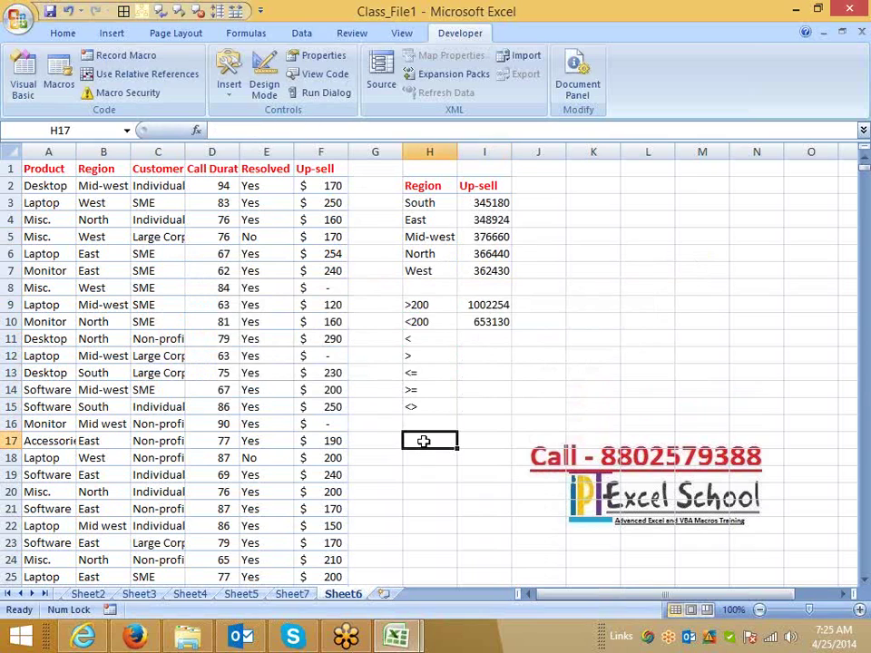
pyautogui.write('Mid')
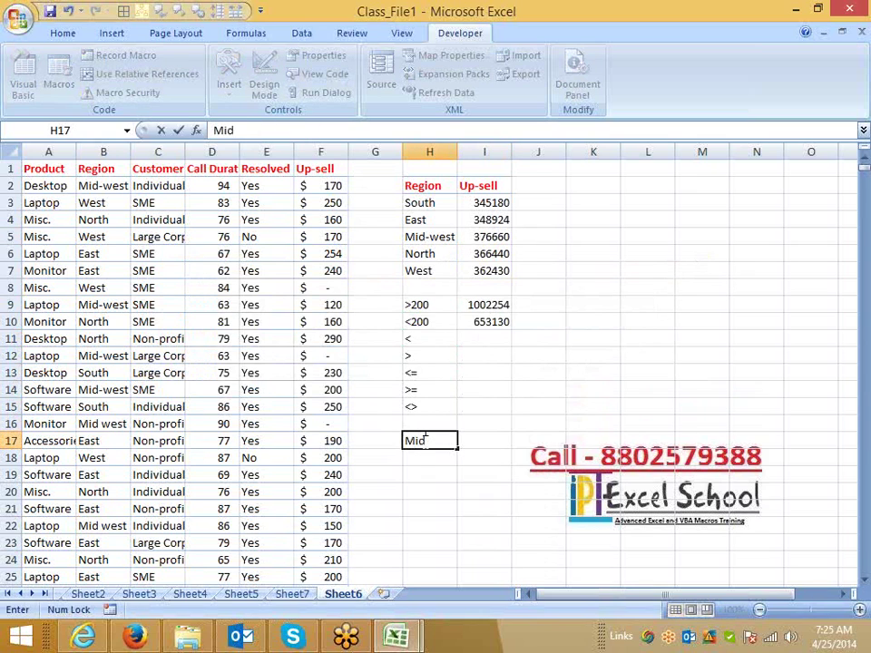
pyautogui.press('Return')
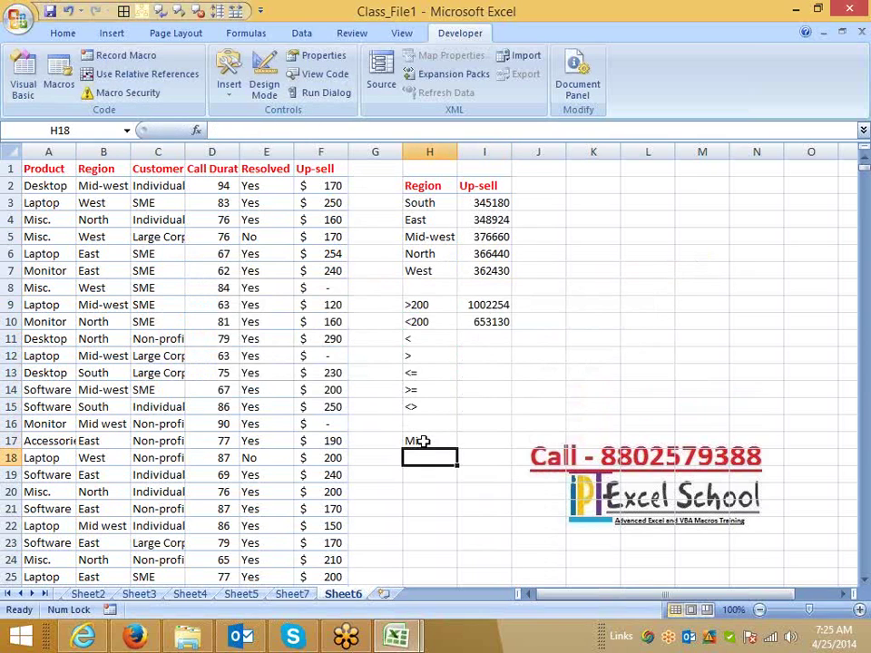
pyautogui.click(423, 441)
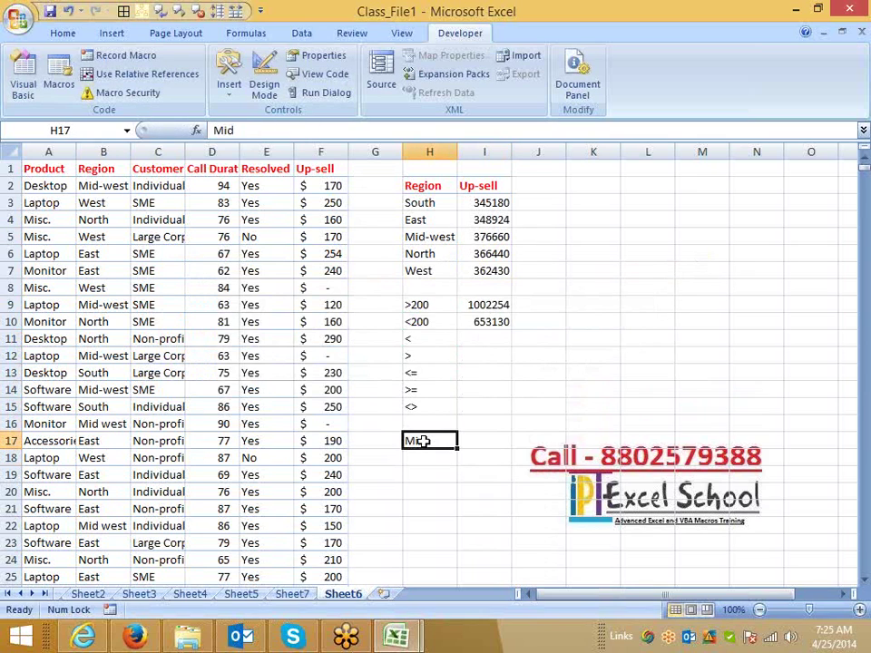
pyautogui.click(218, 129)
pyautogui.write('*Mid')
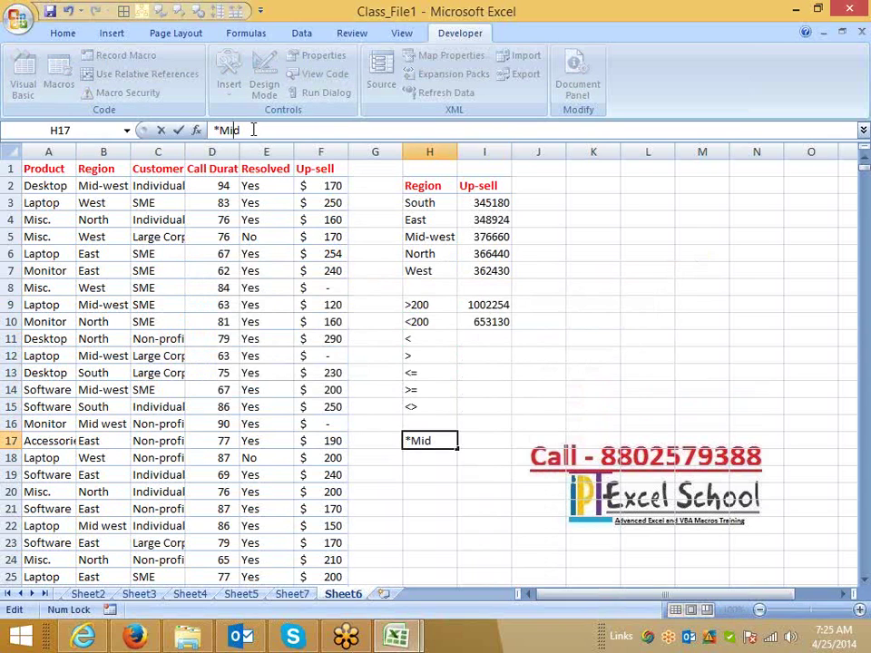
pyautogui.write('*')
pyautogui.press('Return')
# Step: Enter =SUMIF(B:B,H17,F:F) in I17 to total the up-sell of regions matching the wildcard criterion in H17
pyautogui.press('Right')
pyautogui.press('Up')
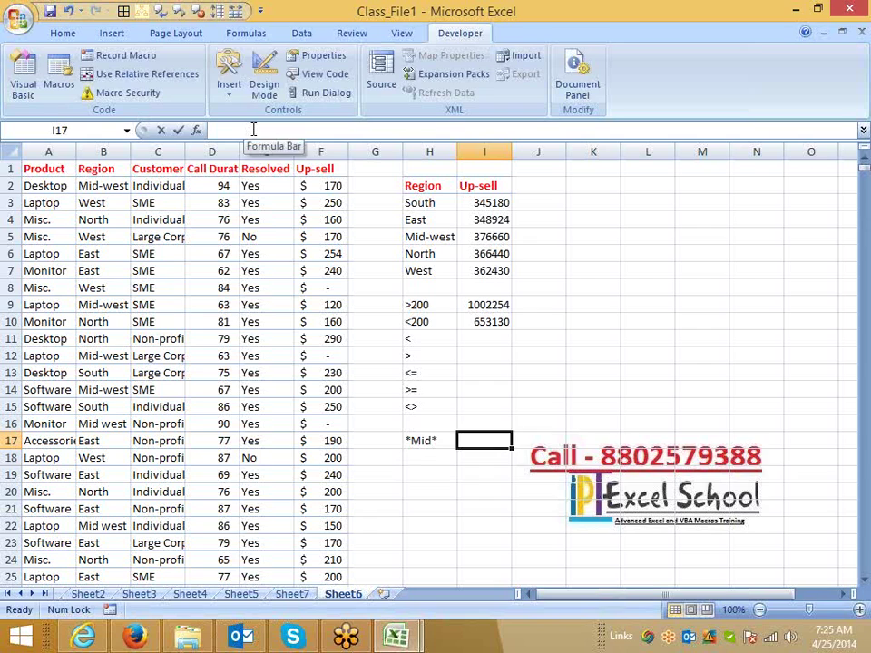
pyautogui.write('=sumi')
pyautogui.press('Tab')
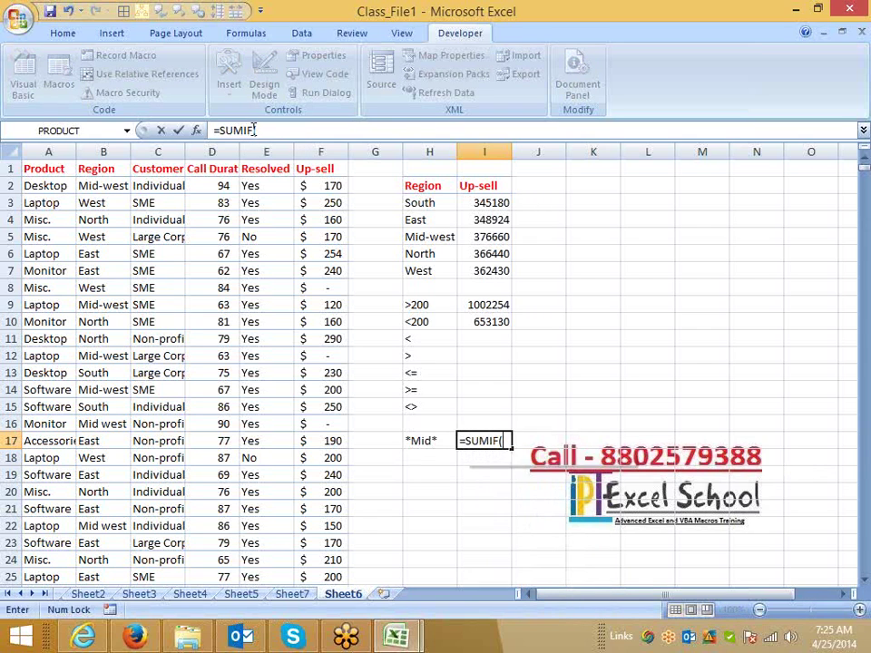
pyautogui.press('Left')
pyautogui.press('Left')
pyautogui.press('Left')
pyautogui.press('Left')
pyautogui.press('Left')
pyautogui.press('Left')
pyautogui.press('Left')
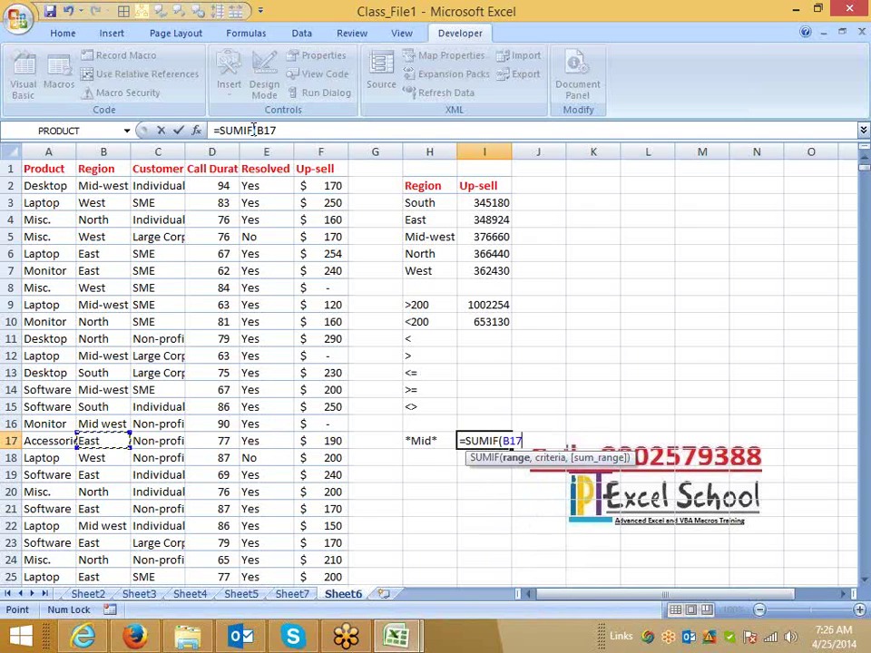
pyautogui.hotkey('ctrl', 'space')
pyautogui.write(',')
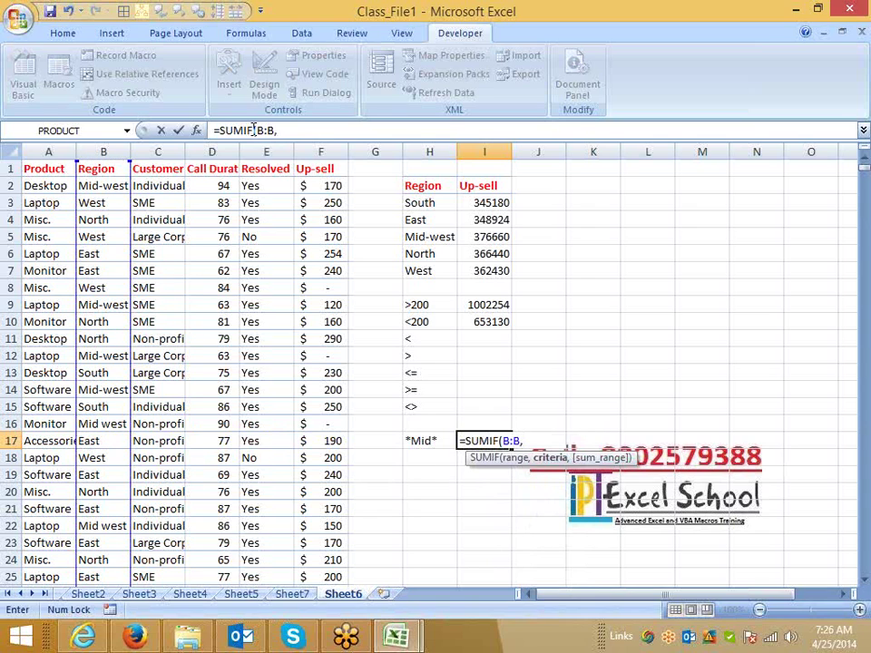
pyautogui.press('Left')
pyautogui.write(',')
pyautogui.press('Left')
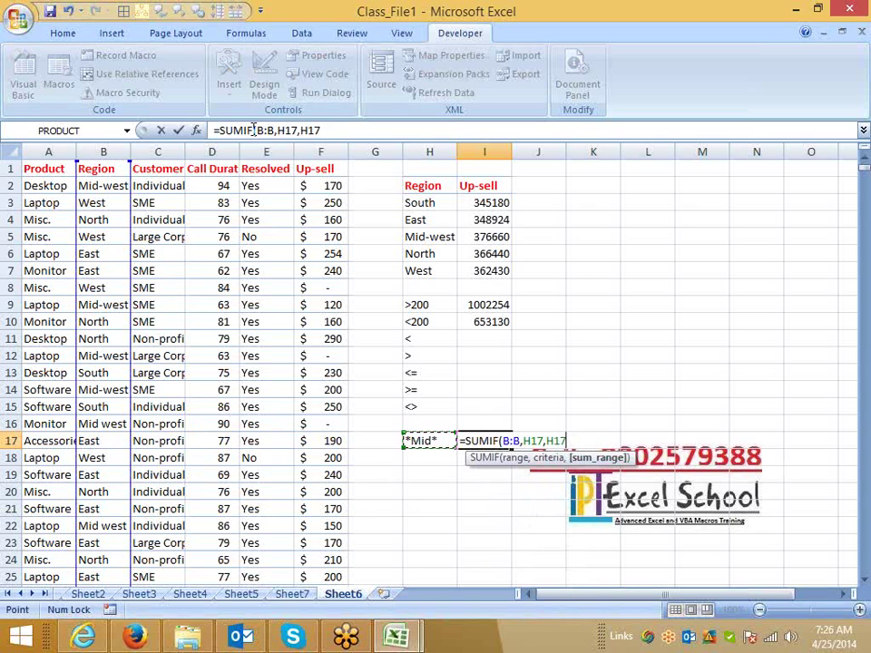
pyautogui.press('Left')
pyautogui.press('Left')
pyautogui.hotkey('ctrl', 'space')
pyautogui.press('Return')
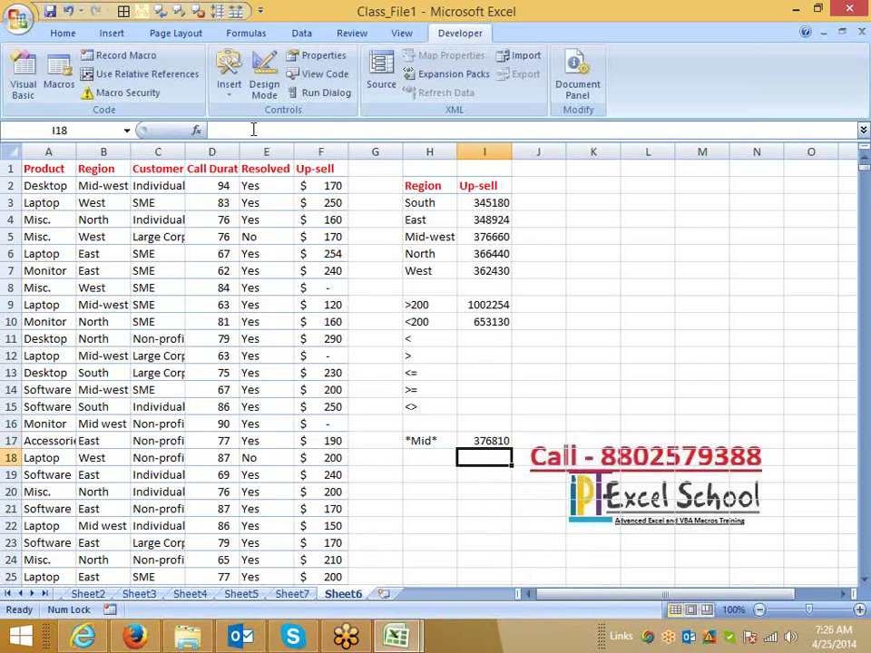
pyautogui.press('Up')
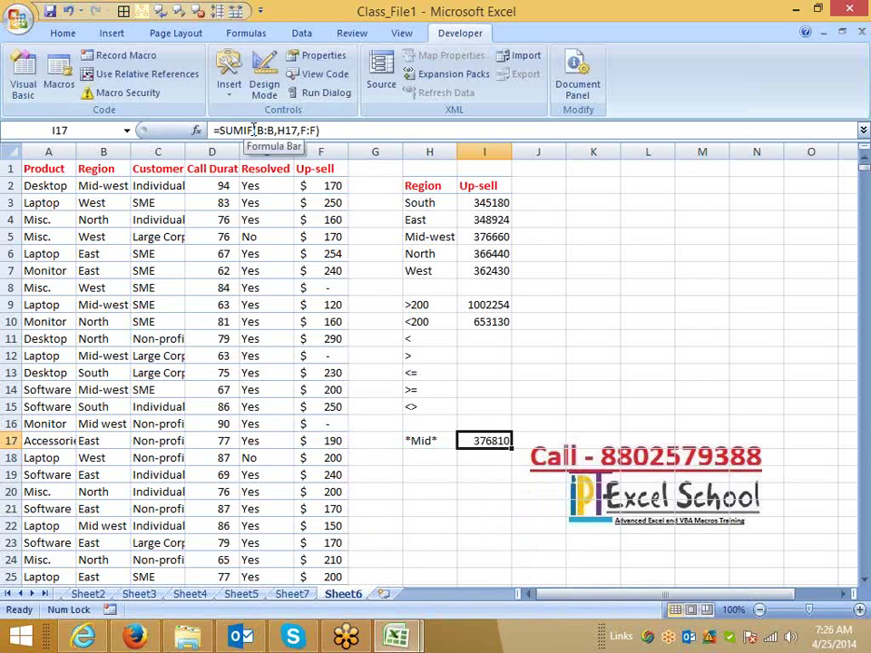
# Step: Add the wildcard variants Mid* in H18 and *Mid in H19, below the *Mid* criterion
pyautogui.press('Left')
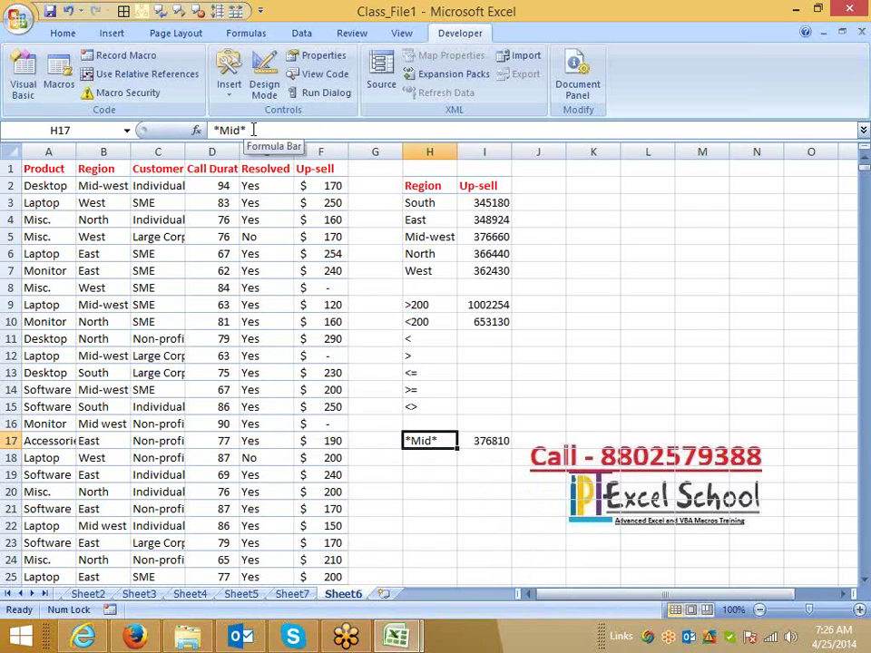
pyautogui.press('Down')
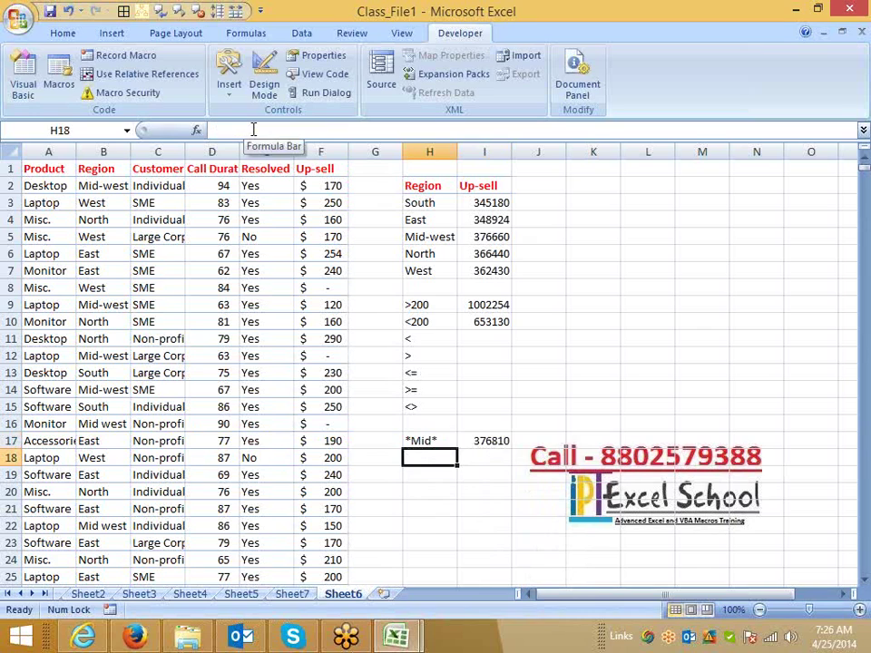
pyautogui.write('Mid*')
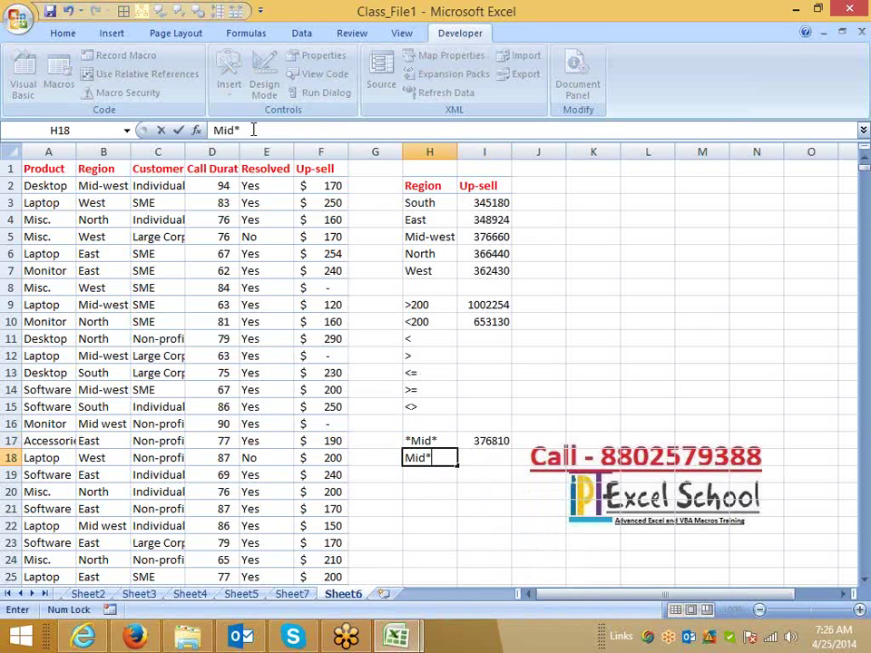
pyautogui.press('Return')
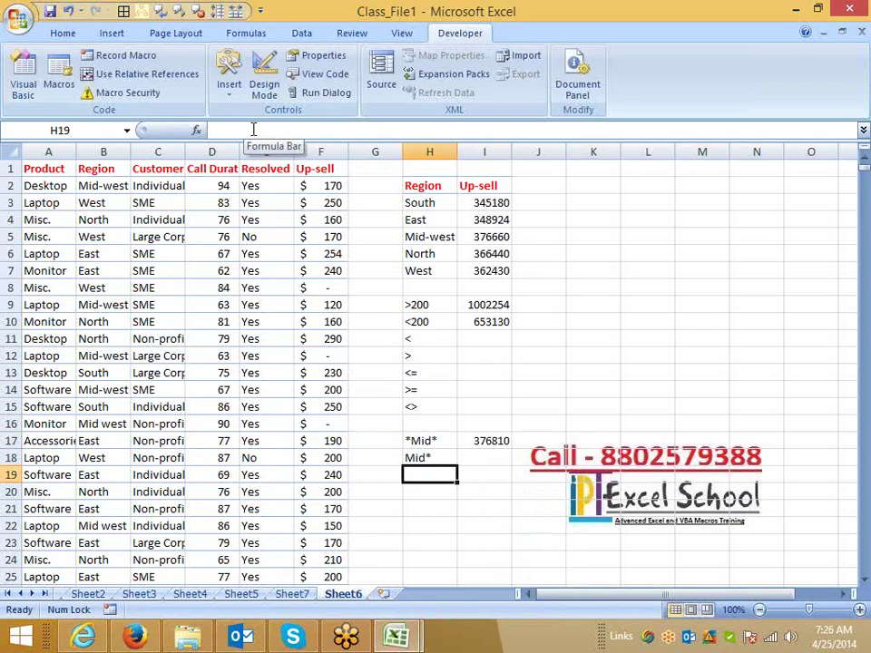
pyautogui.write('Mid*')
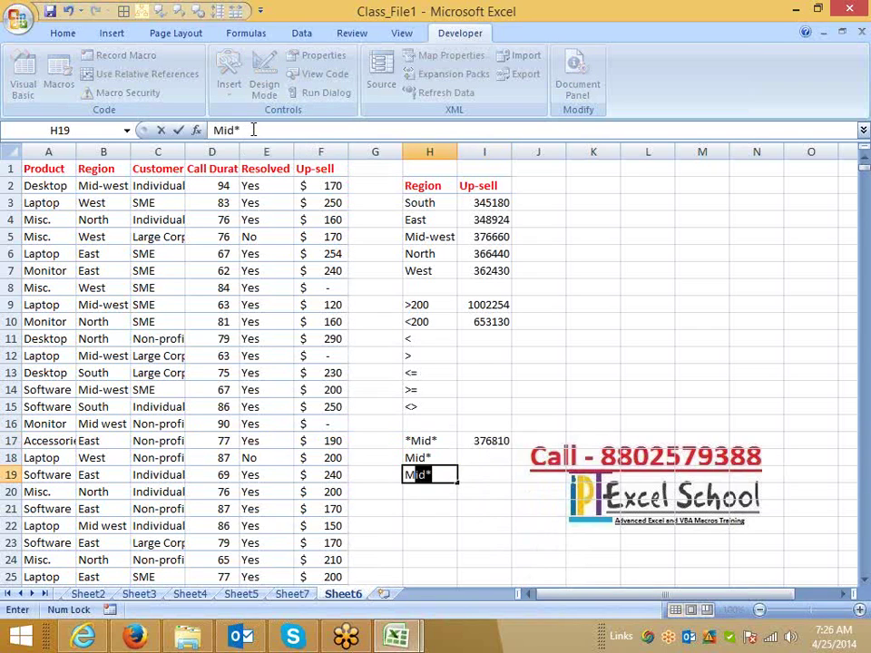
pyautogui.press('Escape')
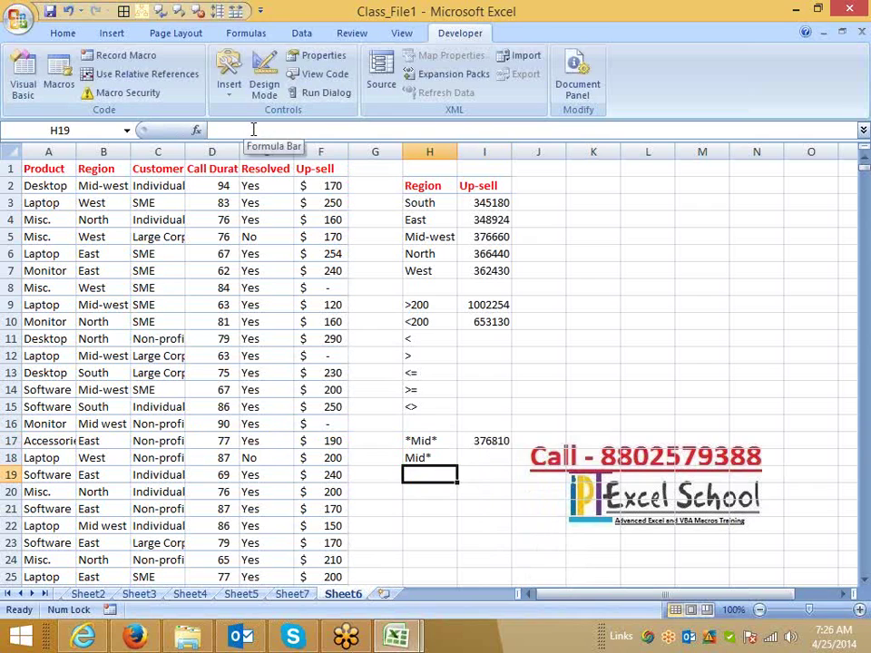
pyautogui.write('*Mid')
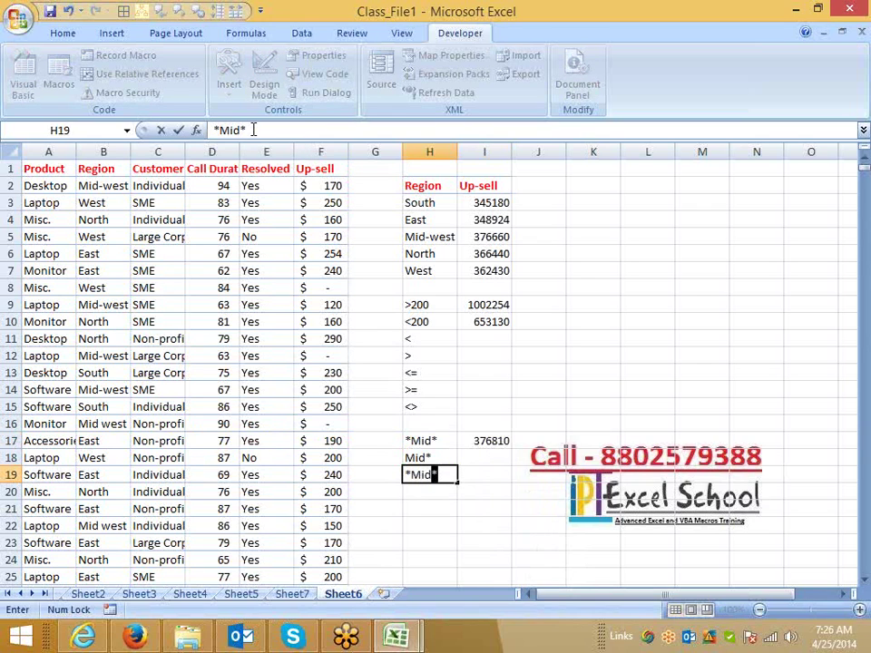
pyautogui.press('BackSpace')
pyautogui.press('Return')
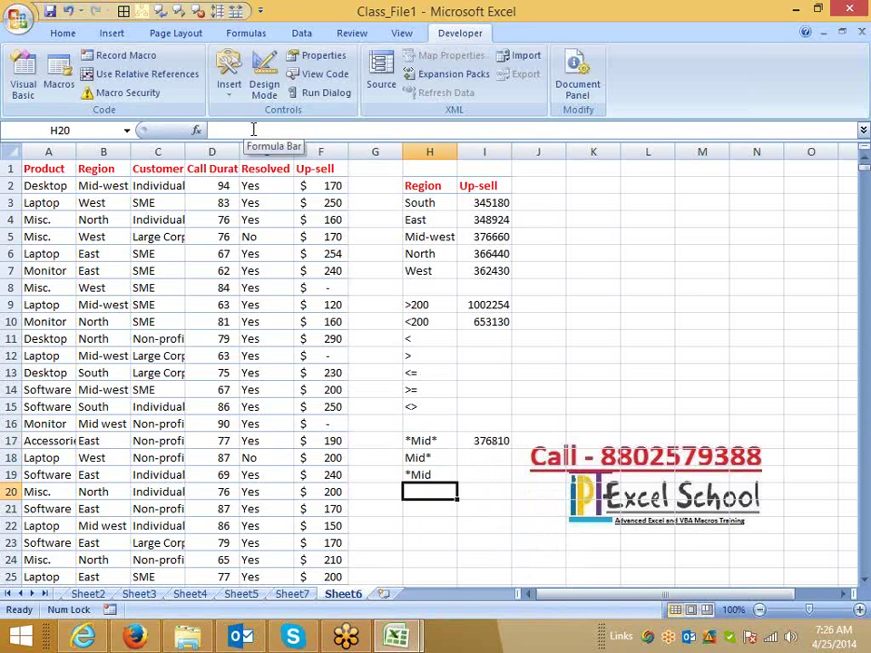
# Step: Copy the Customer Type header from C1 to cell G20
pyautogui.click(147, 169)
pyautogui.hotkey('ctrl', 'c')
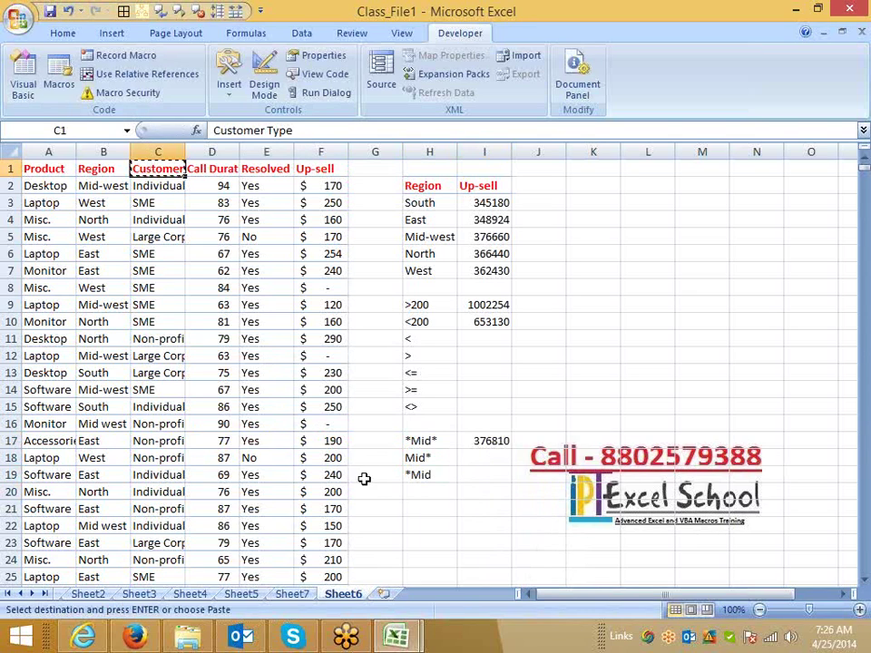
pyautogui.click(381, 492)
pyautogui.hotkey('ctrl', 'v')
pyautogui.press('Escape')
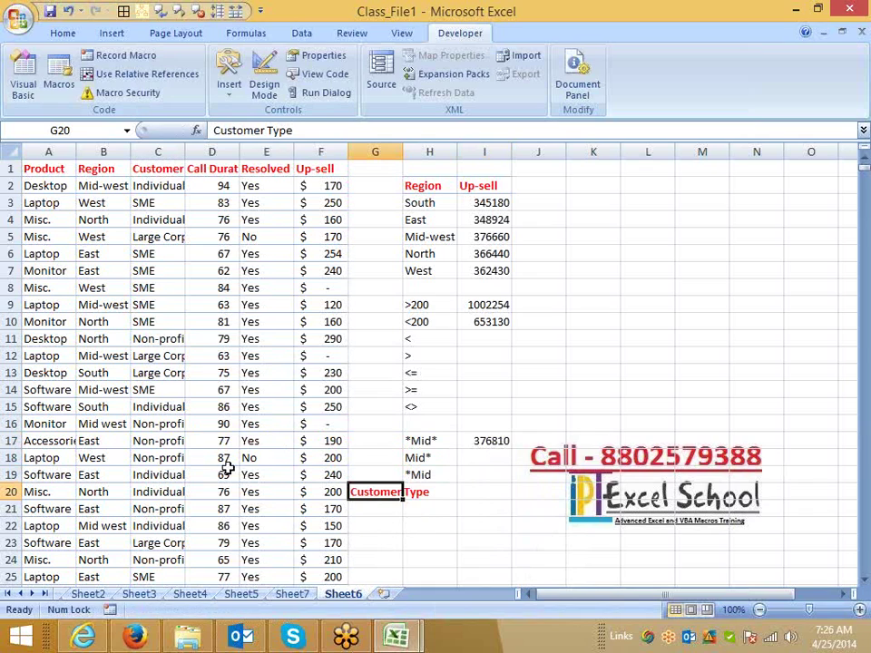
# Step: Enter the three-character wildcard ??? in G21 under the Customer Type header, to match types such as SME
pyautogui.click(154, 256)
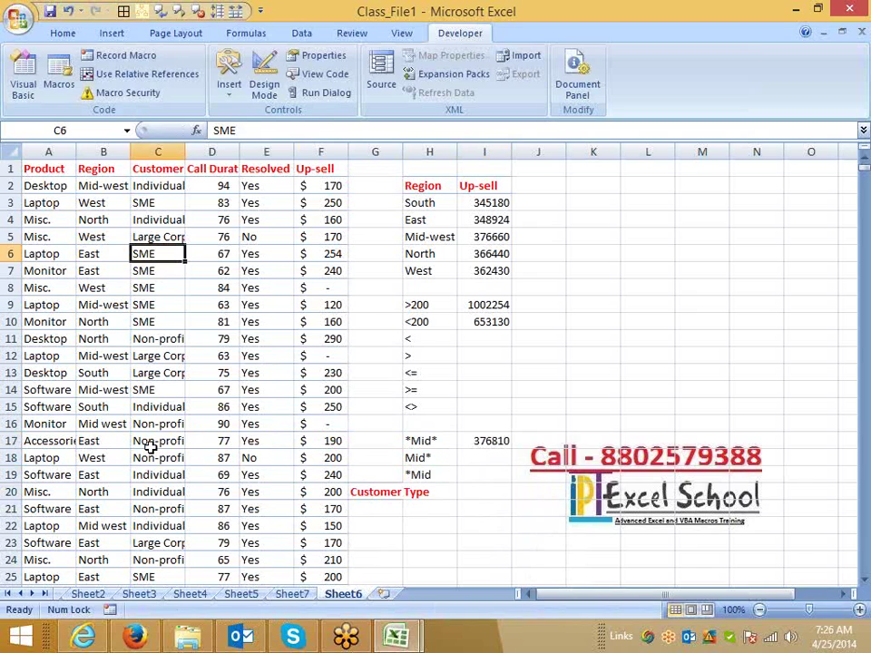
pyautogui.click(387, 514)
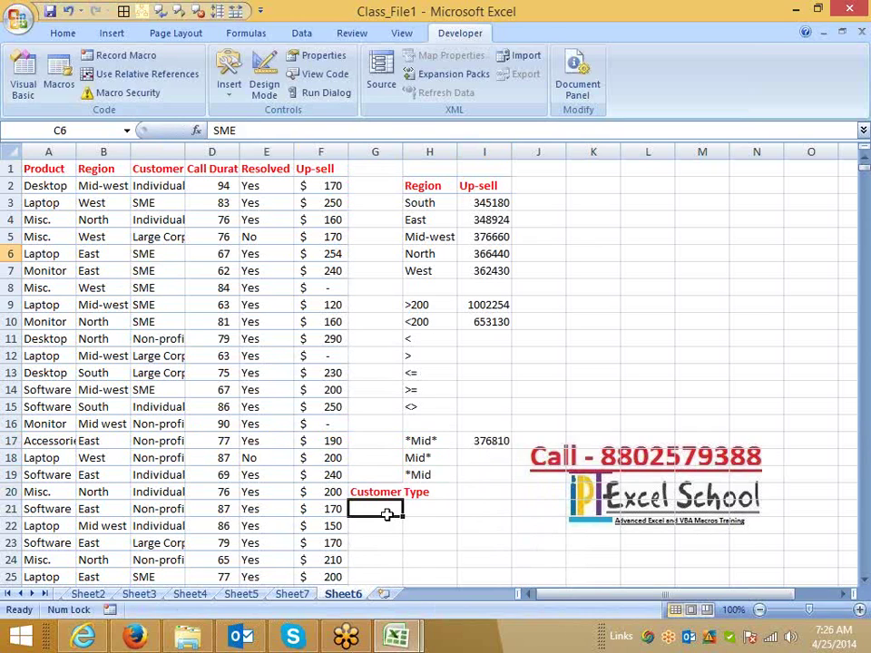
pyautogui.write('???')
pyautogui.press('Tab')
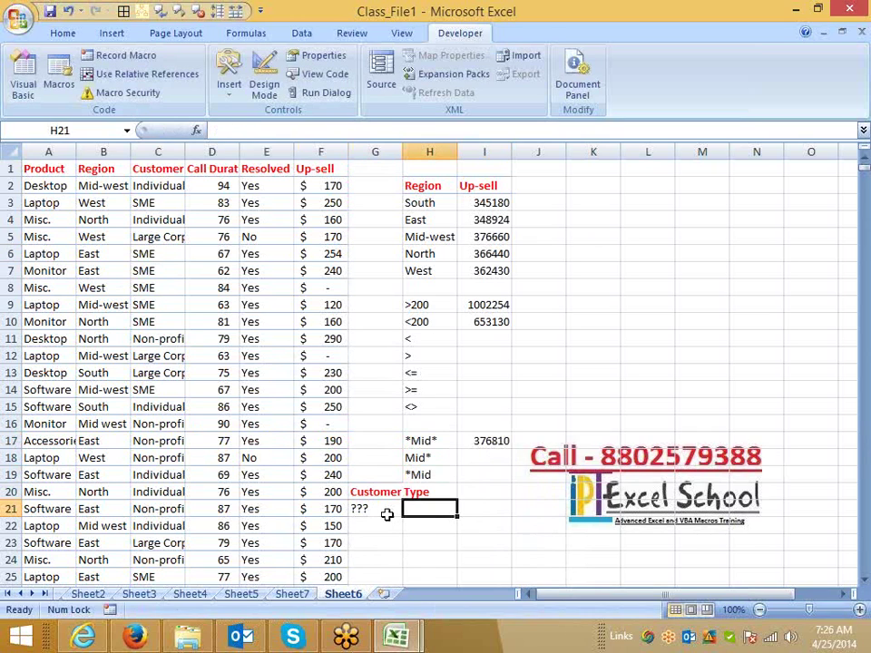
# Step: Enter =SUMIF(C:C,G21,F:F) in H21 to total the up-sell of customer types matching the criterion in G21
pyautogui.write('=sum')
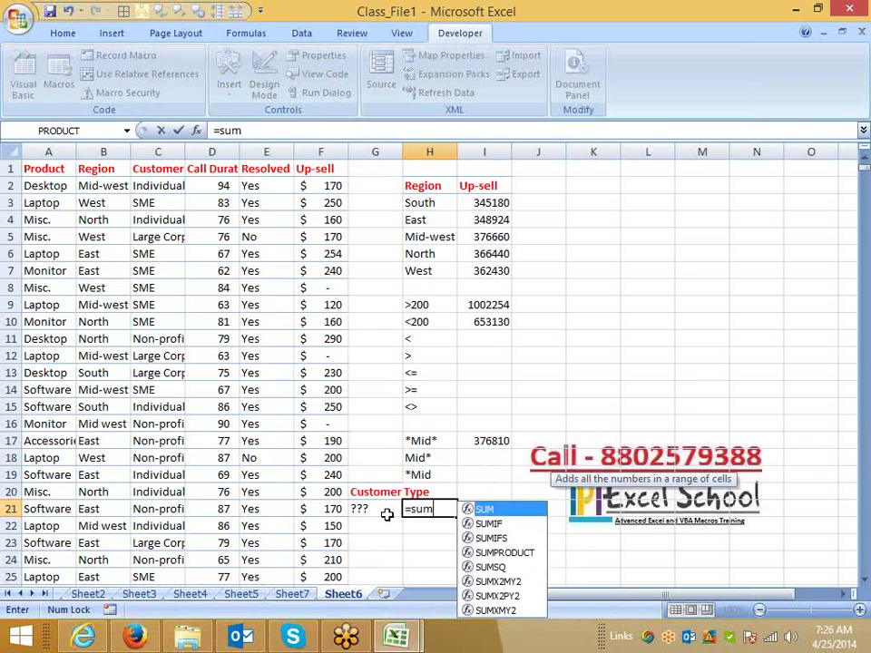
pyautogui.press('Down')
pyautogui.press('Tab')
pyautogui.press('Left')
pyautogui.press('Left')
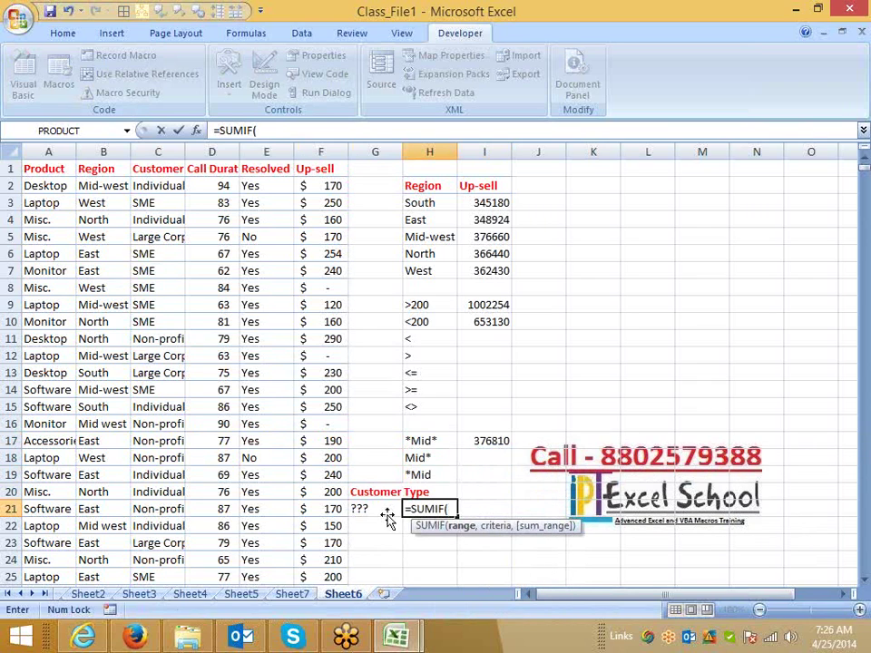
pyautogui.press('Left')
pyautogui.press('Left')
pyautogui.press('Left')
pyautogui.hotkey('ctrl', 'space')
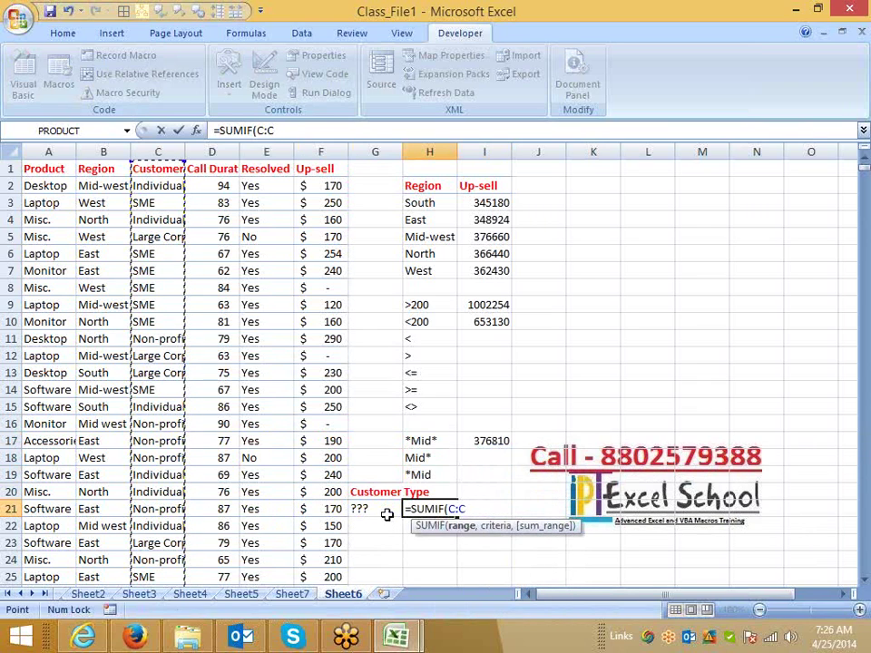
pyautogui.write(',')
pyautogui.press('Left')
pyautogui.write(',')
pyautogui.press('Left')
pyautogui.press('Left')
pyautogui.press('Left')
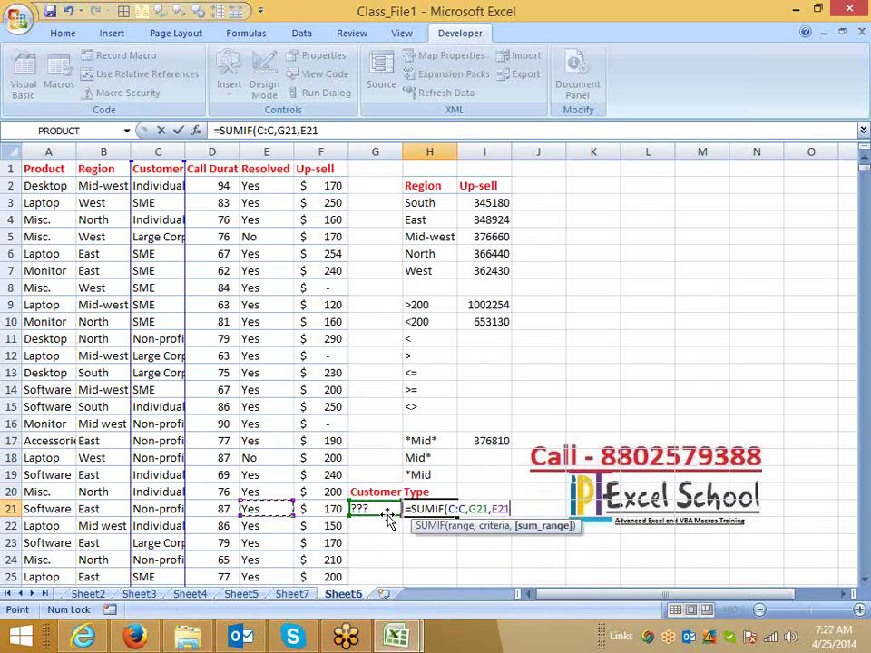
pyautogui.press('Right')
pyautogui.hotkey('ctrl', 'space')
pyautogui.press('Return')
pyautogui.press('Up')
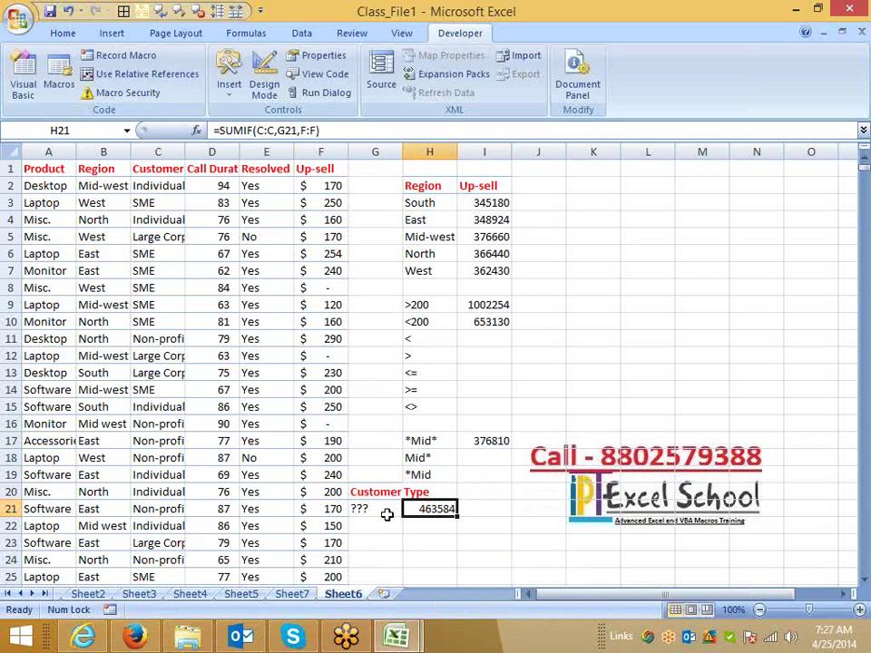
# Step: Enter the wildcard criterion ????* in G22 to match customer types of four or more characters
pyautogui.press('Return')
pyautogui.click(388, 519)
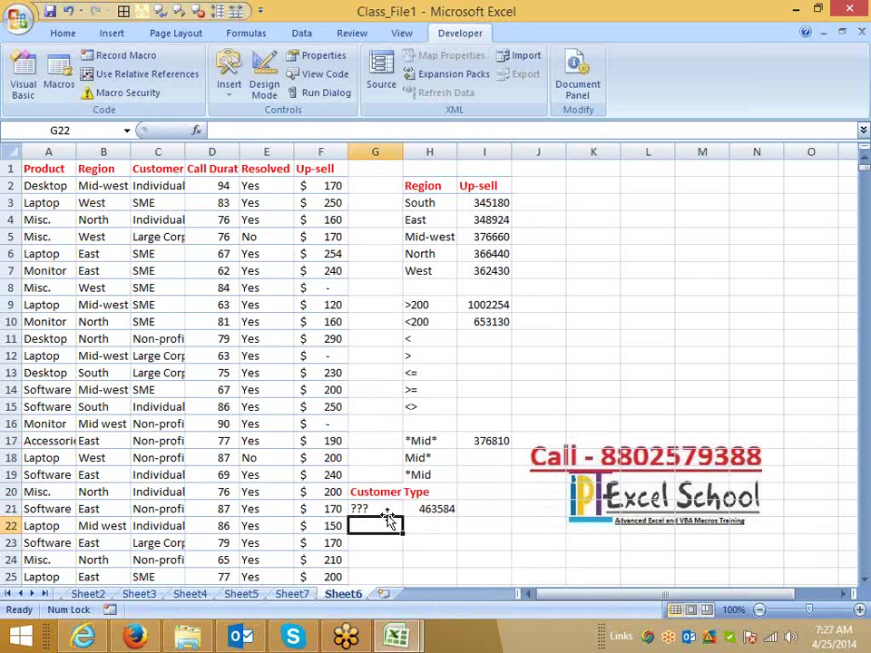
pyautogui.write('????')
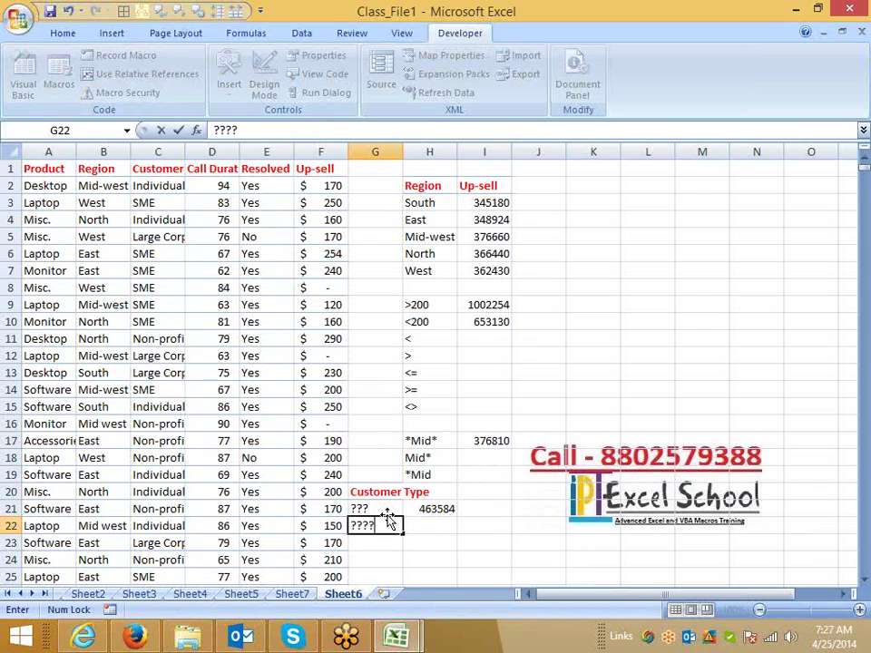
pyautogui.write('*')
pyautogui.press('Return')
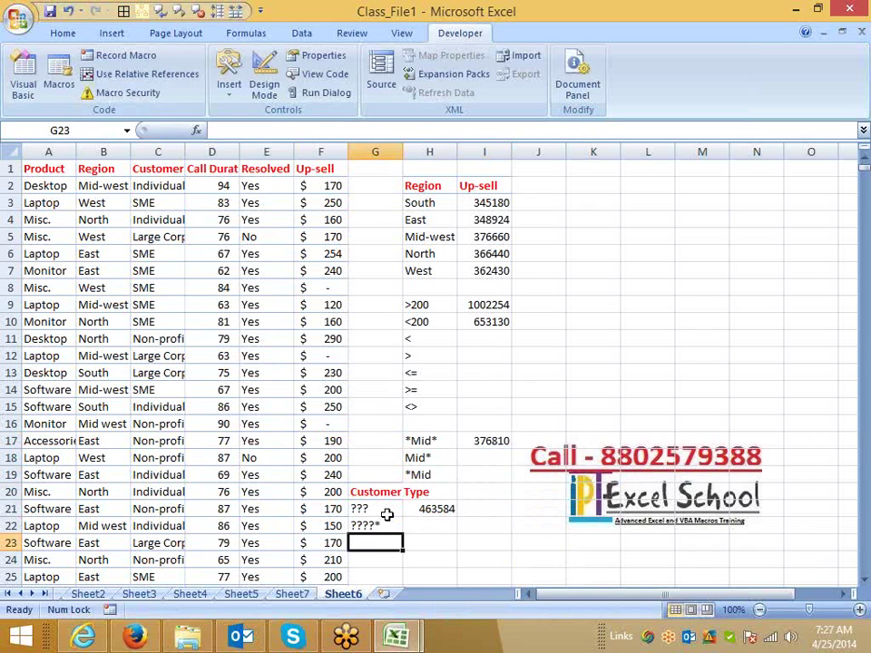
# Step: Enter =SUMIF(C:C,G22,F:F) in H22 to total the up-sell of customer types matching the criterion in G22
pyautogui.press('Right')
pyautogui.press('Up')
pyautogui.write('=sum')
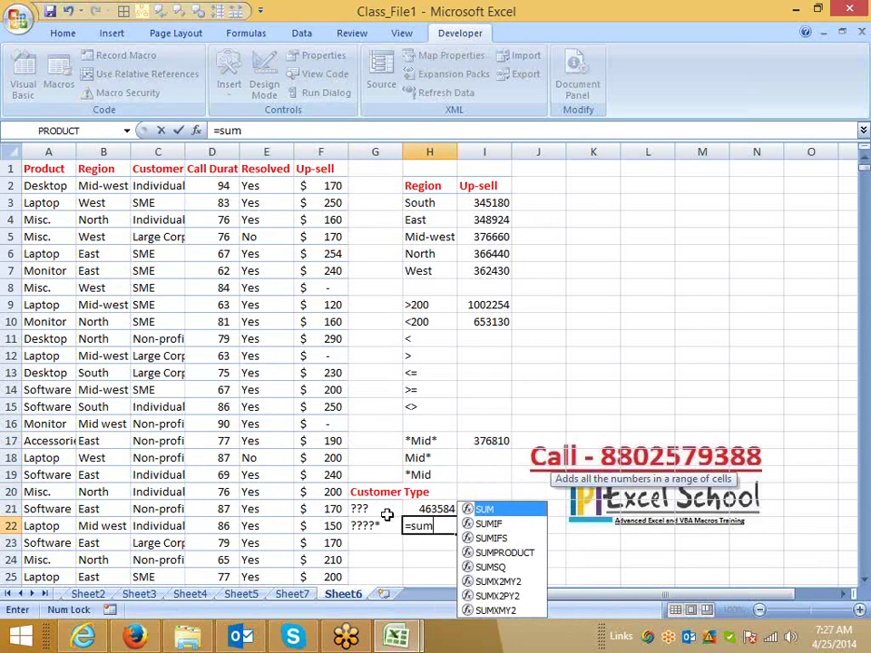
pyautogui.press('Down')
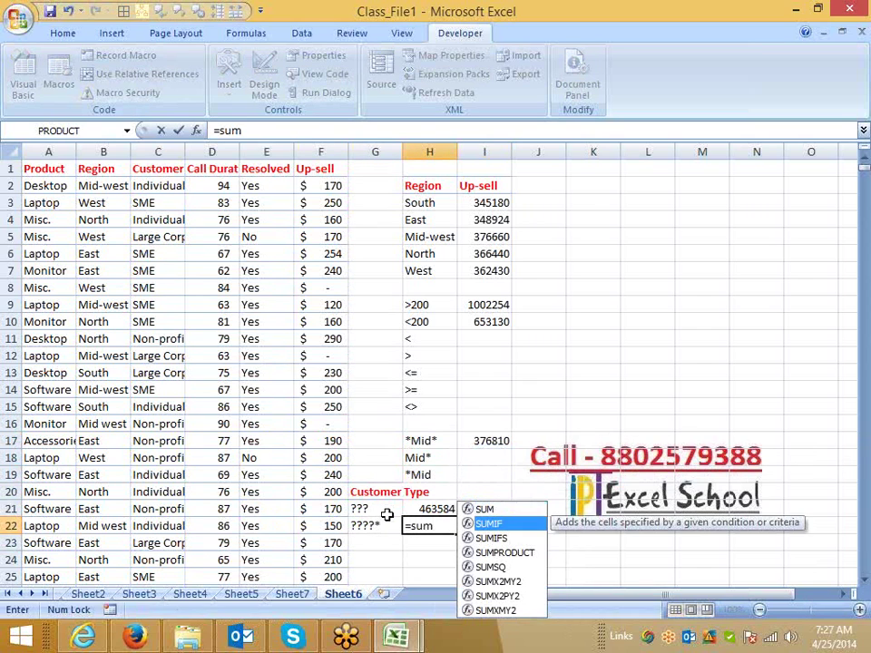
pyautogui.press('Tab')
pyautogui.press('Left')
pyautogui.press('Left')
pyautogui.press('Left')
pyautogui.press('Left')
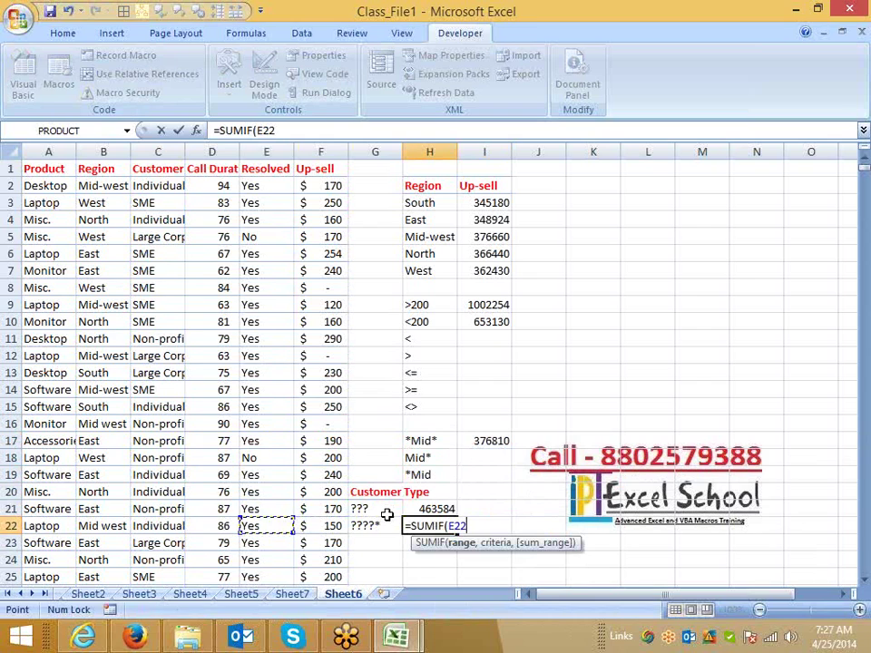
pyautogui.hotkey('ctrl', 'space')
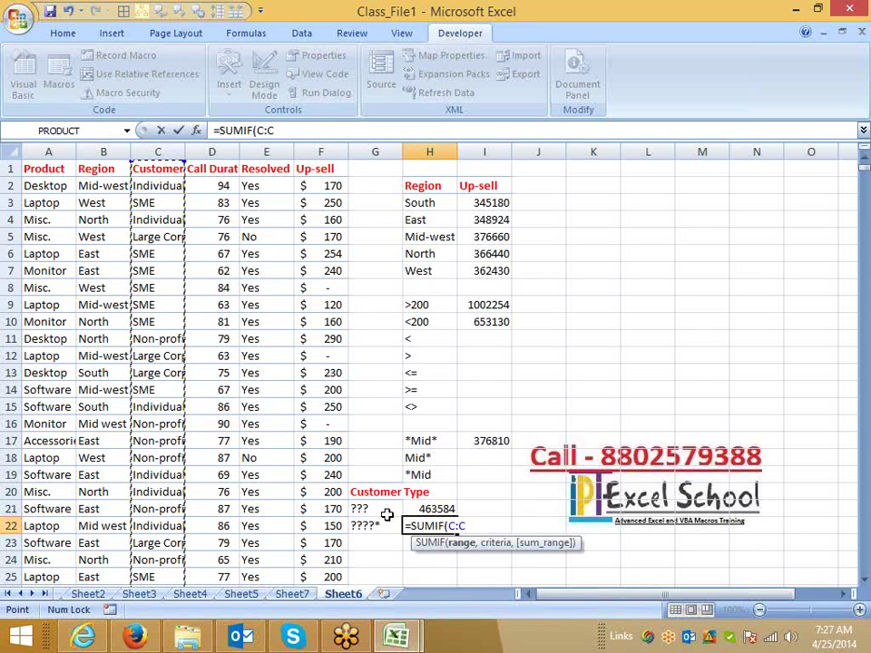
pyautogui.write(',')
pyautogui.press('Left')
pyautogui.write(',')
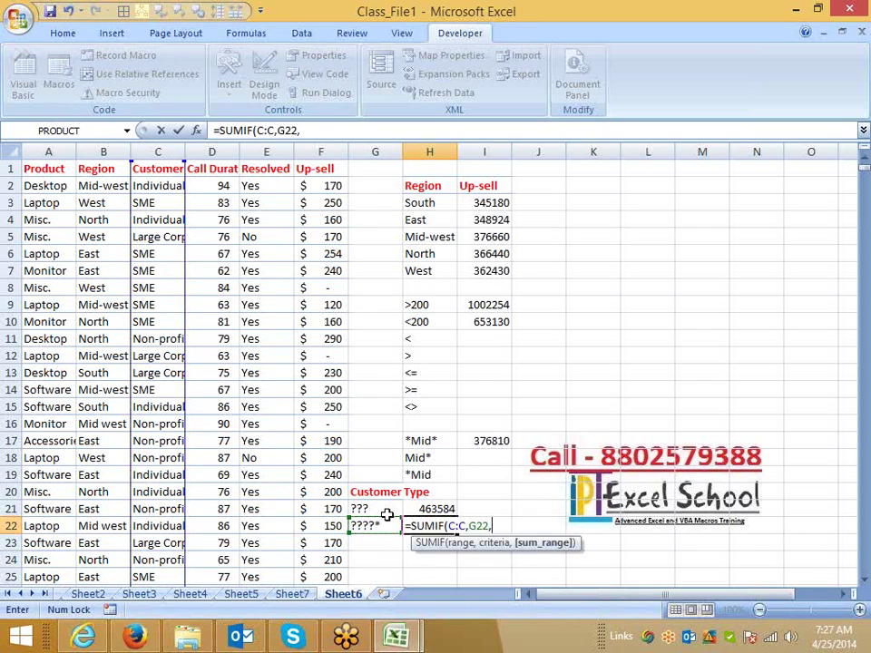
pyautogui.press('Left')
pyautogui.hotkey('ctrl', 'space')
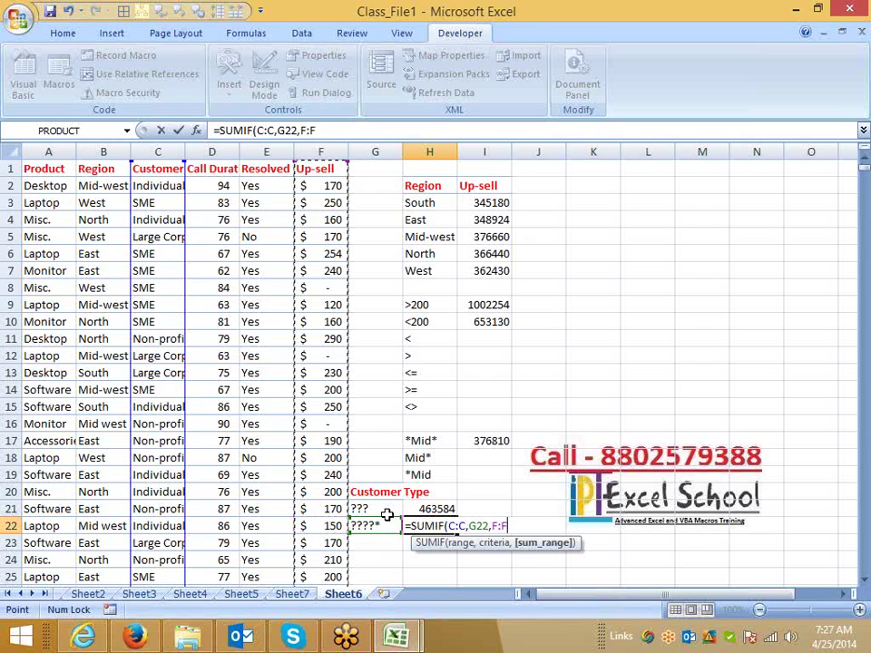
pyautogui.hotkey('ctrl', 'Return')
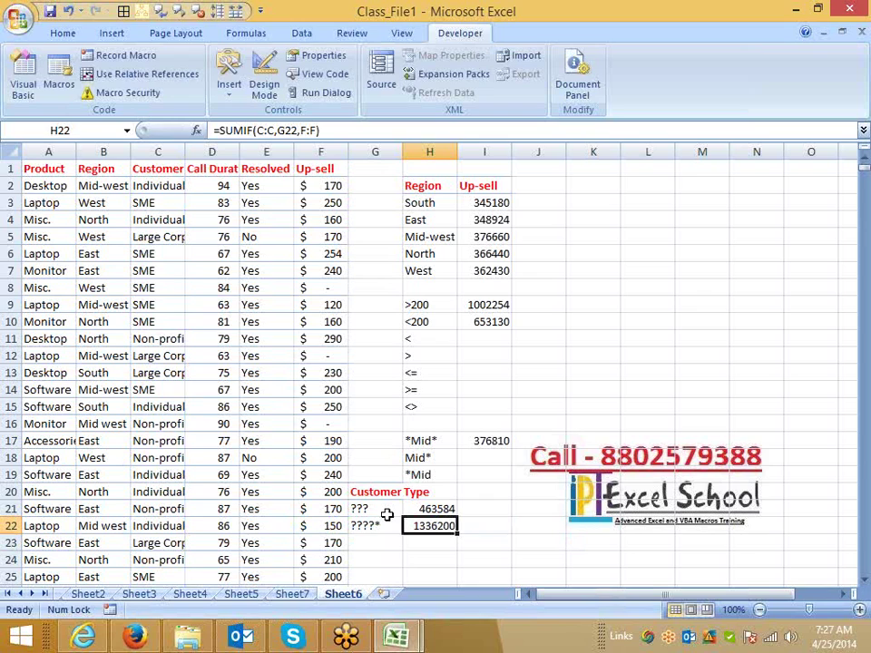
pyautogui.click(868, 177)
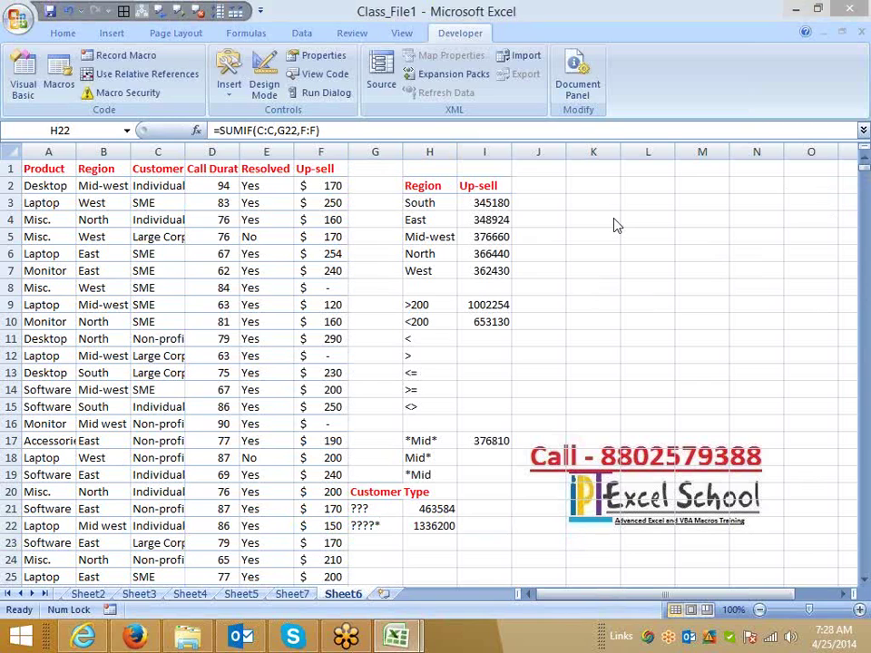
pyautogui.click(152, 241)
pyautogui.click(155, 220)
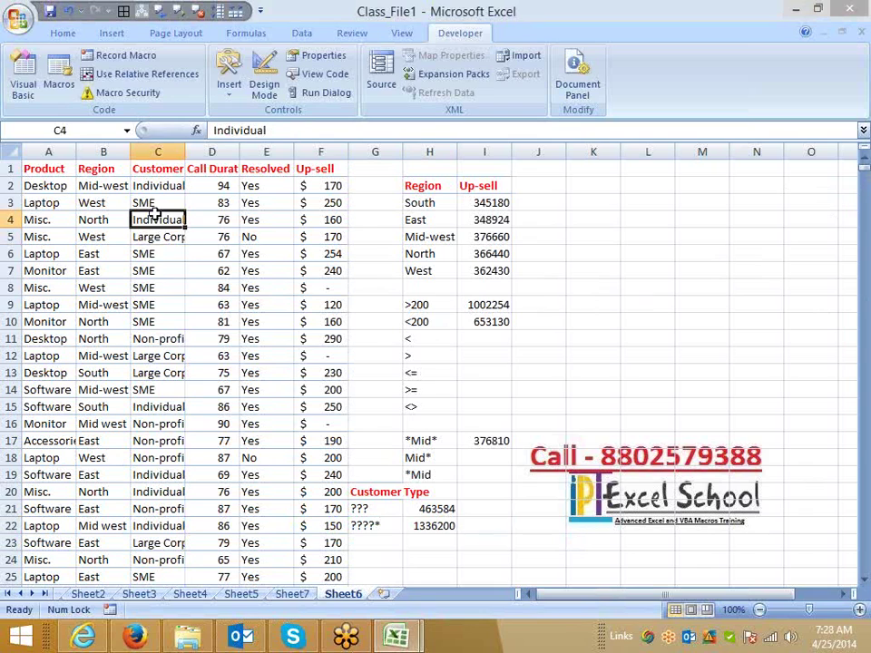
pyautogui.click(161, 202)
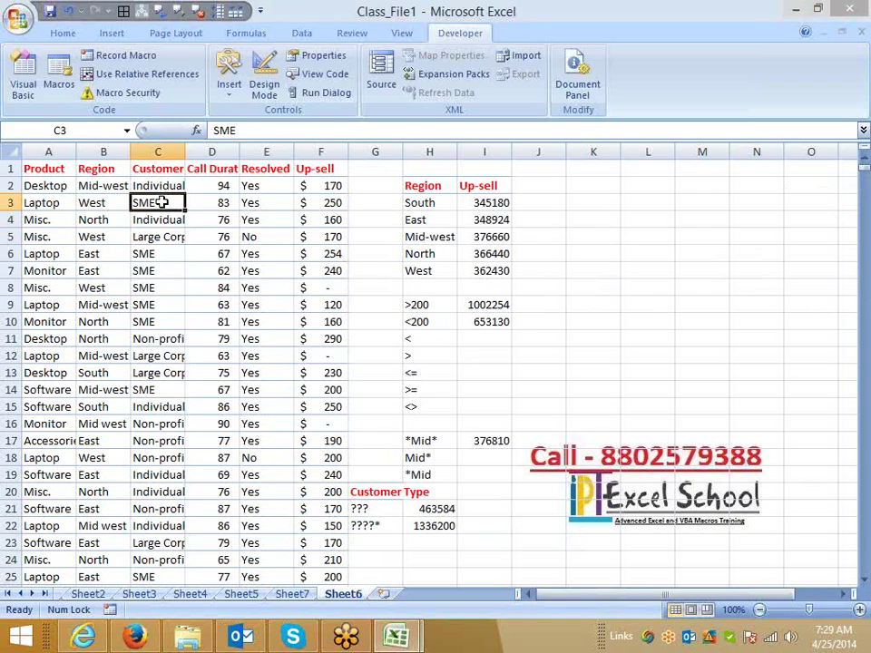
pyautogui.click(419, 491)
pyautogui.click(633, 178)
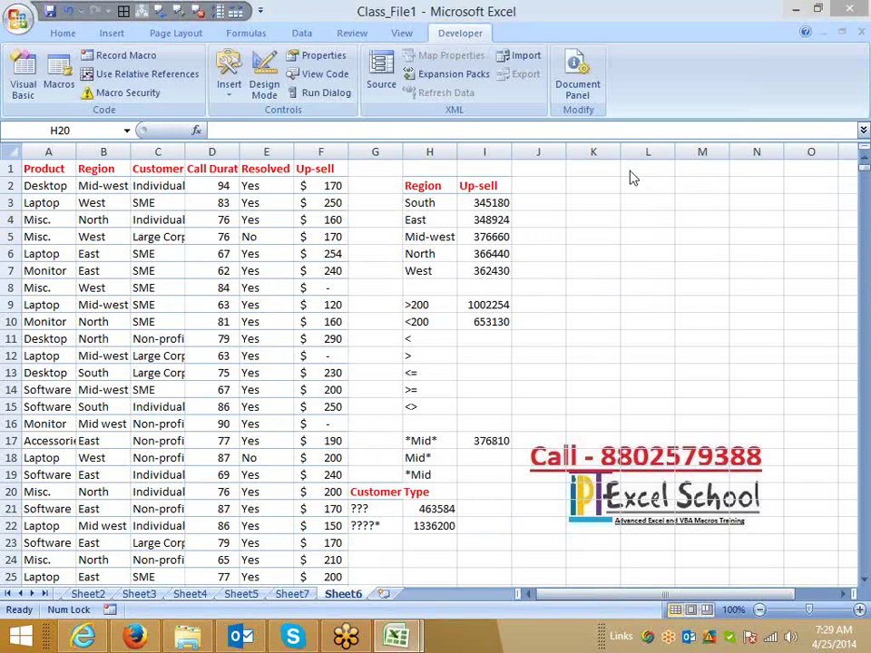
pyautogui.scroll(-2, 518, 399)
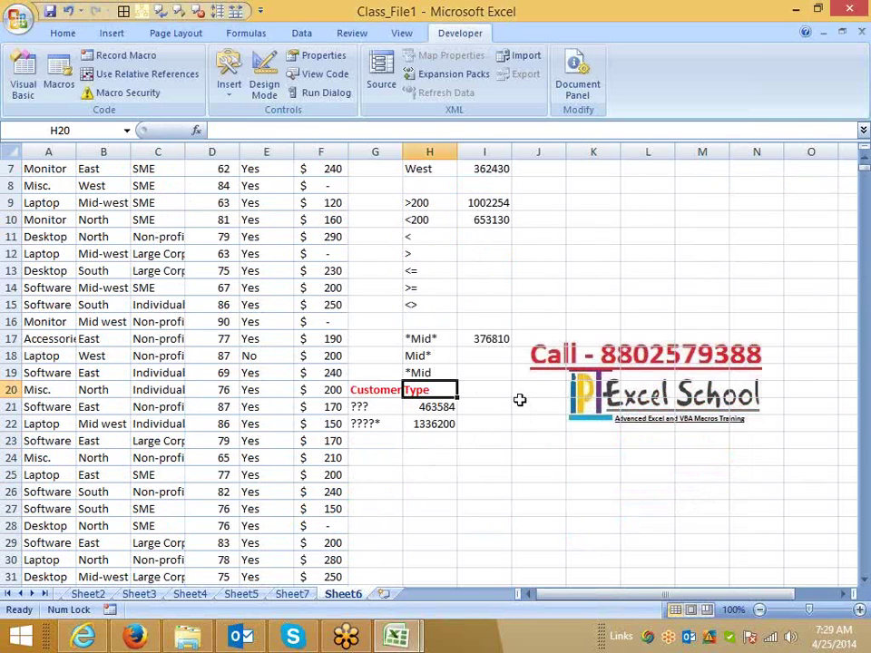
pyautogui.click(444, 445)
pyautogui.scroll(2, 508, 404)
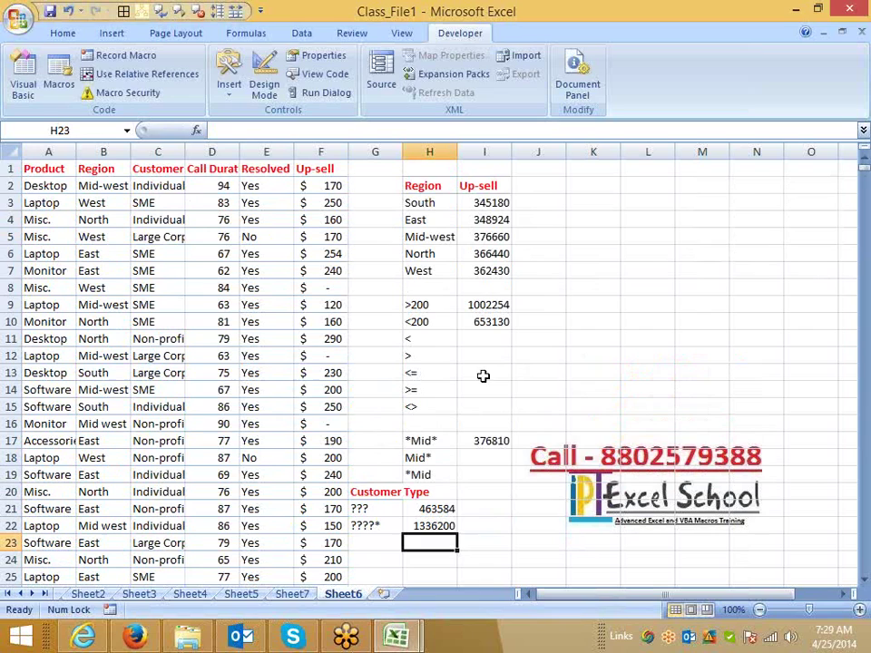
# Step: Copy the Product header from A1 to G24 and the Region header from B1 to H24
pyautogui.click(58, 171)
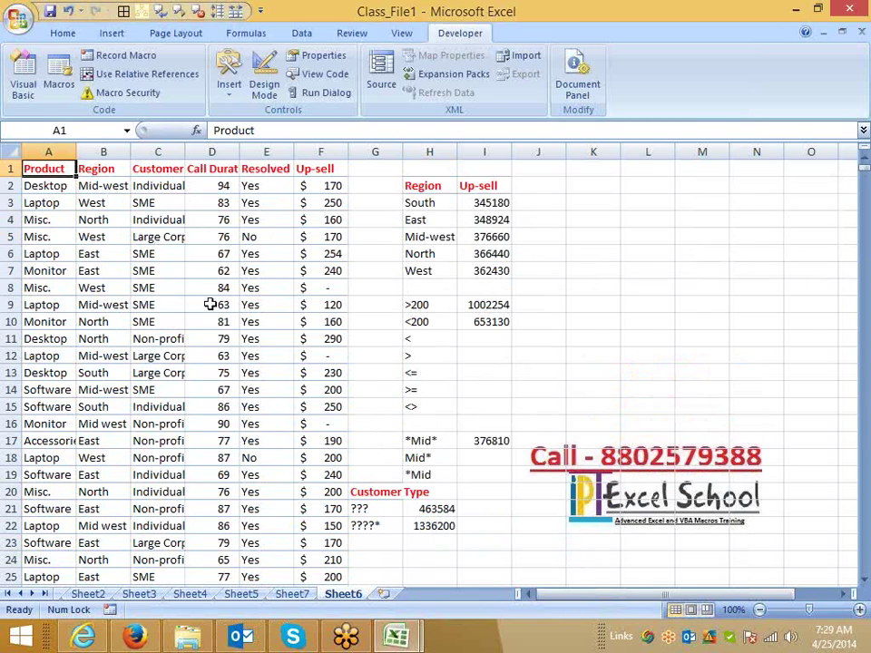
pyautogui.hotkey('ctrl', 'c')
pyautogui.click(388, 560)
pyautogui.hotkey('ctrl', 'v')
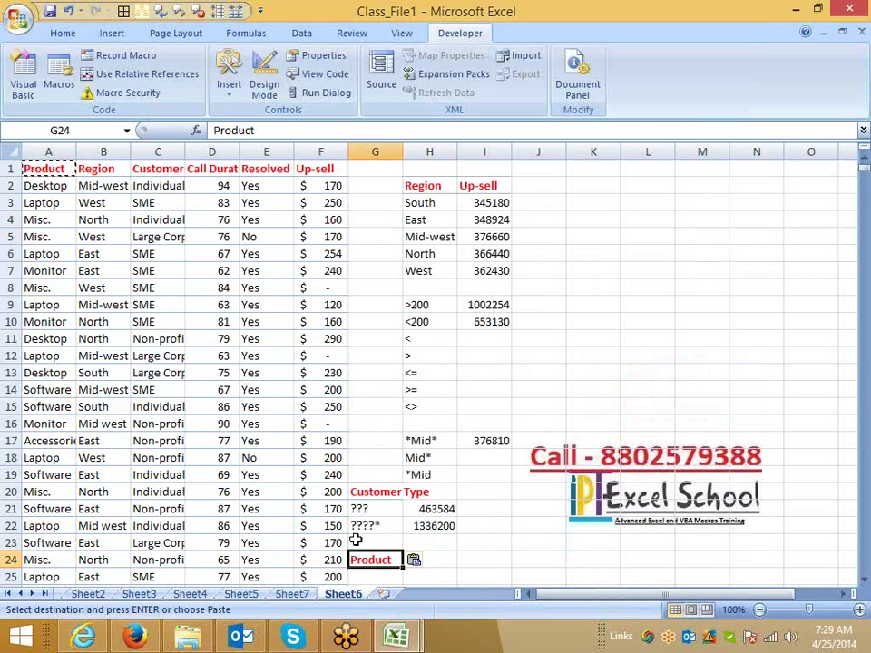
pyautogui.click(102, 167)
pyautogui.hotkey('ctrl', 'c')
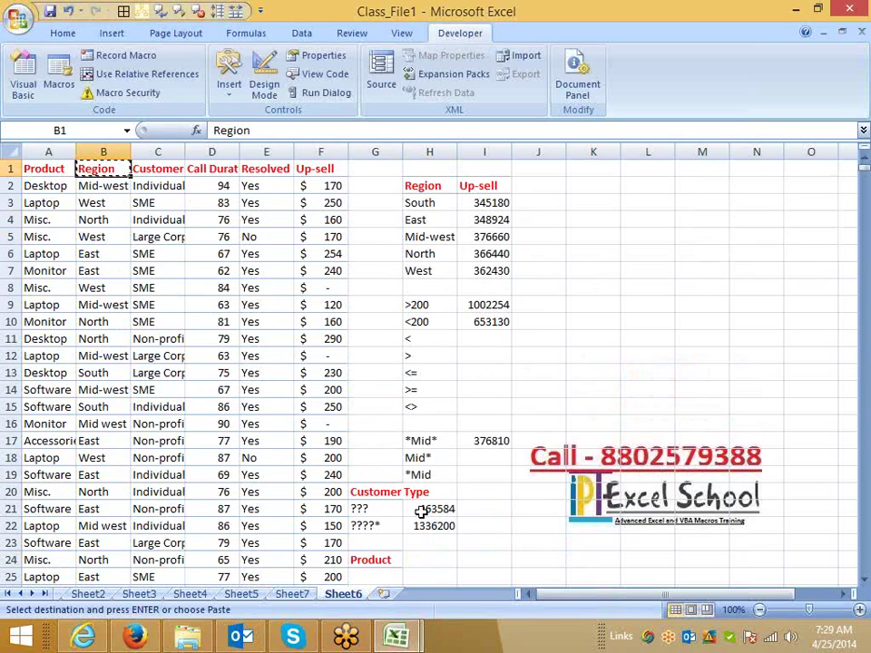
pyautogui.click(422, 560)
pyautogui.hotkey('ctrl', 'v')
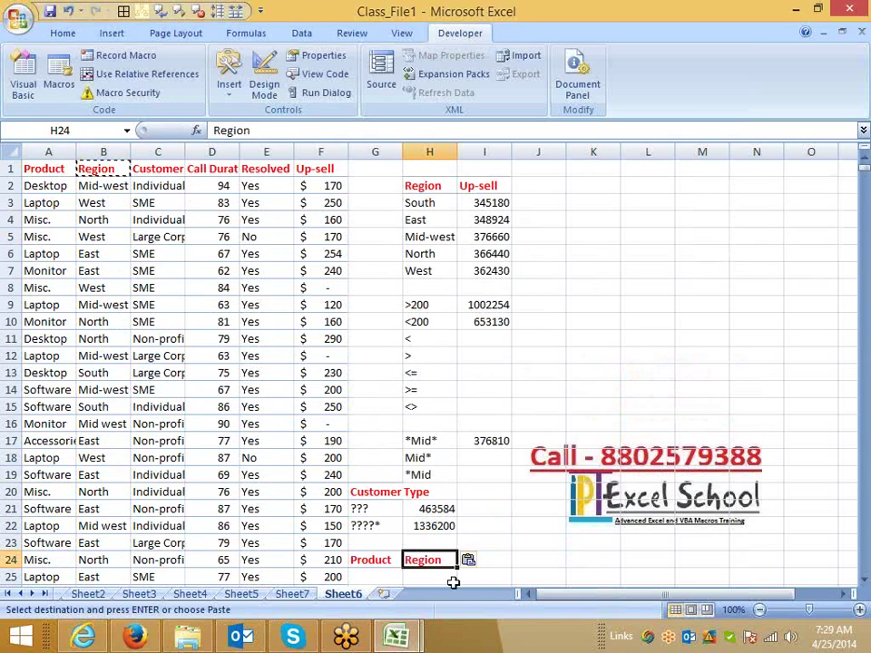
# Step: Copy Monitor from A7 to G25 and East from B7 to H25 as the product and region criteria
pyautogui.click(62, 271)
pyautogui.hotkey('ctrl', 'c')
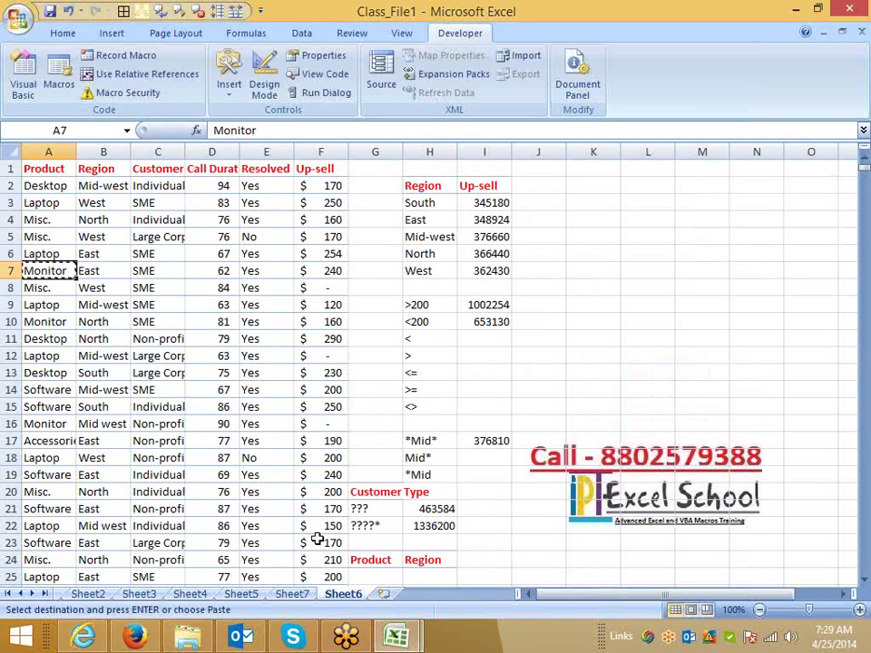
pyautogui.click(371, 577)
pyautogui.hotkey('ctrl', 'v')
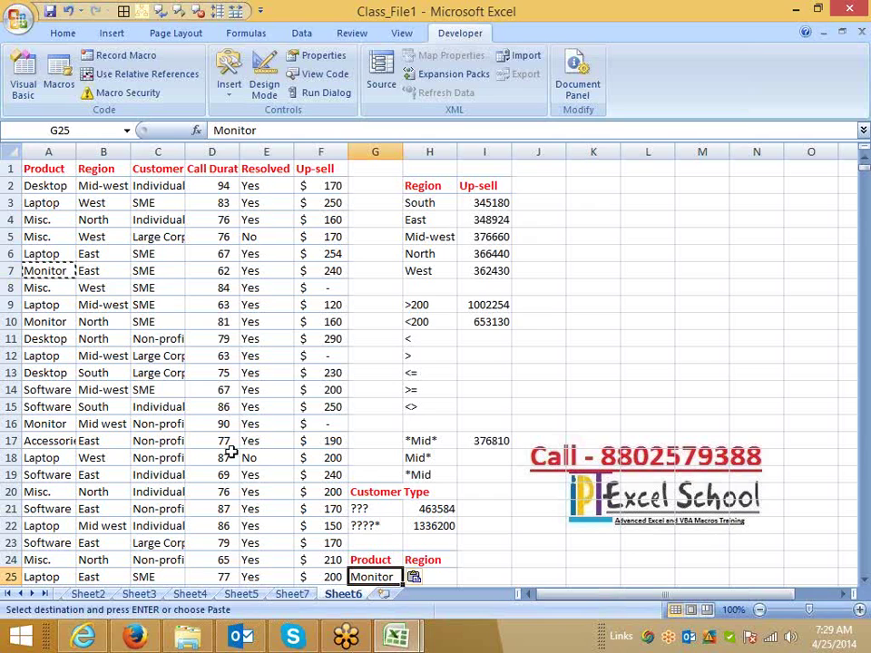
pyautogui.click(100, 272)
pyautogui.hotkey('ctrl', 'c')
pyautogui.click(439, 577)
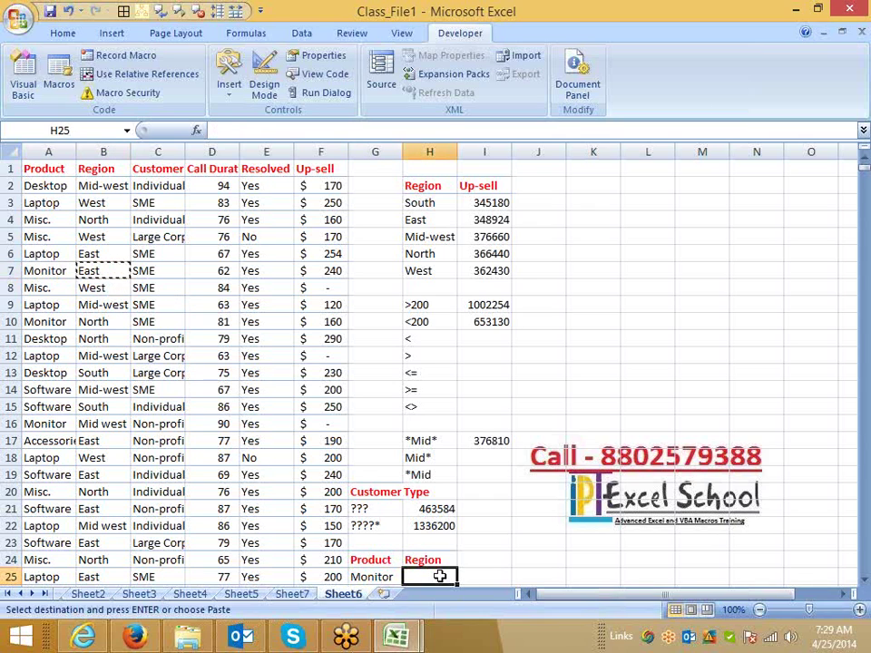
pyautogui.hotkey('ctrl', 'v')
# Step: Copy the Up-sell header from F1 to I24, beside the Region header
pyautogui.click(320, 169)
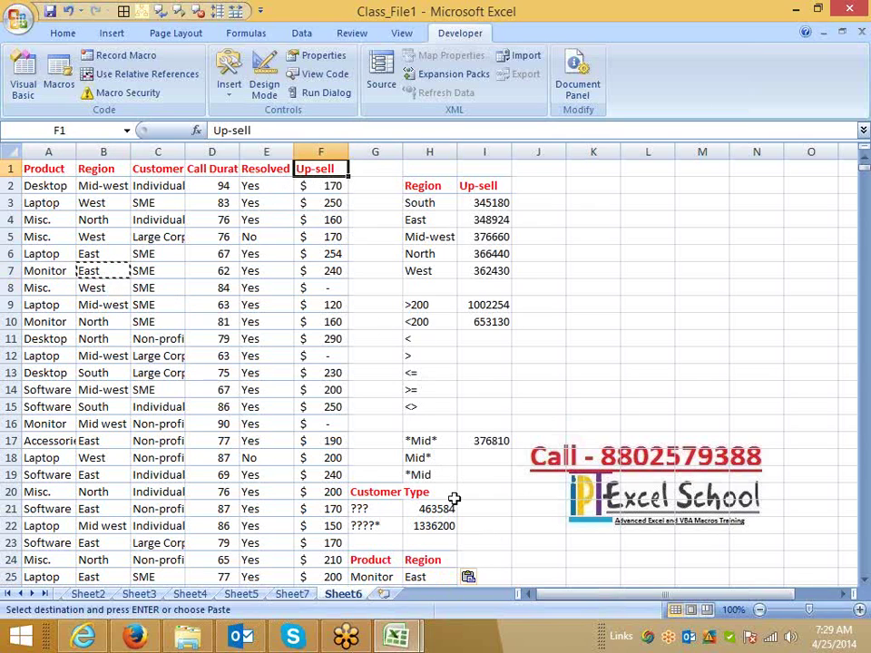
pyautogui.click(472, 559)
pyautogui.hotkey('ctrl', 'v')
pyautogui.scroll(-2, 476, 545)
pyautogui.press('Escape')
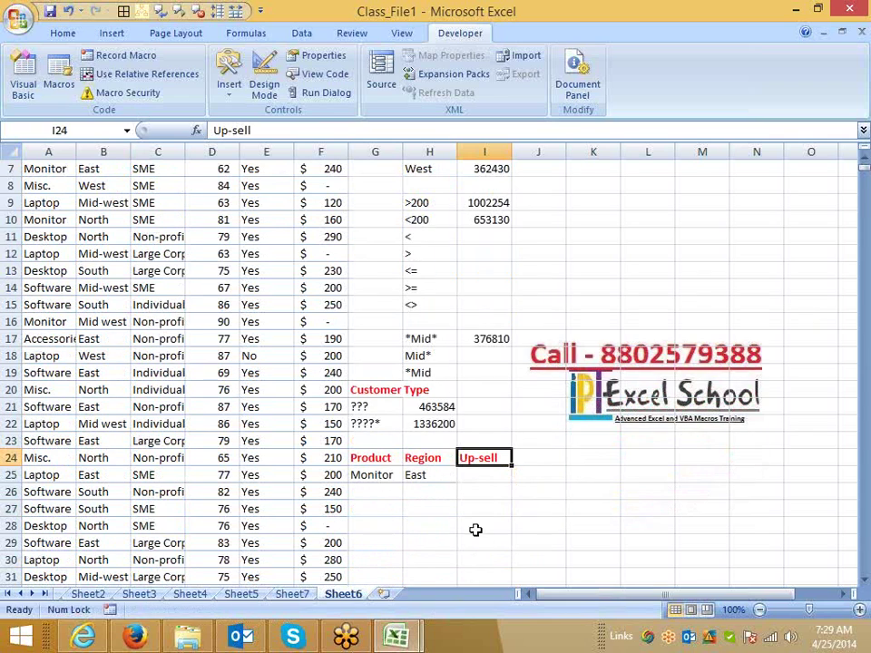
# Step: Start a SUMIFS formula in I25 with the whole Up-sell column F:F as the sum range
pyautogui.click(473, 476)
pyautogui.scroll(1, 473, 476)
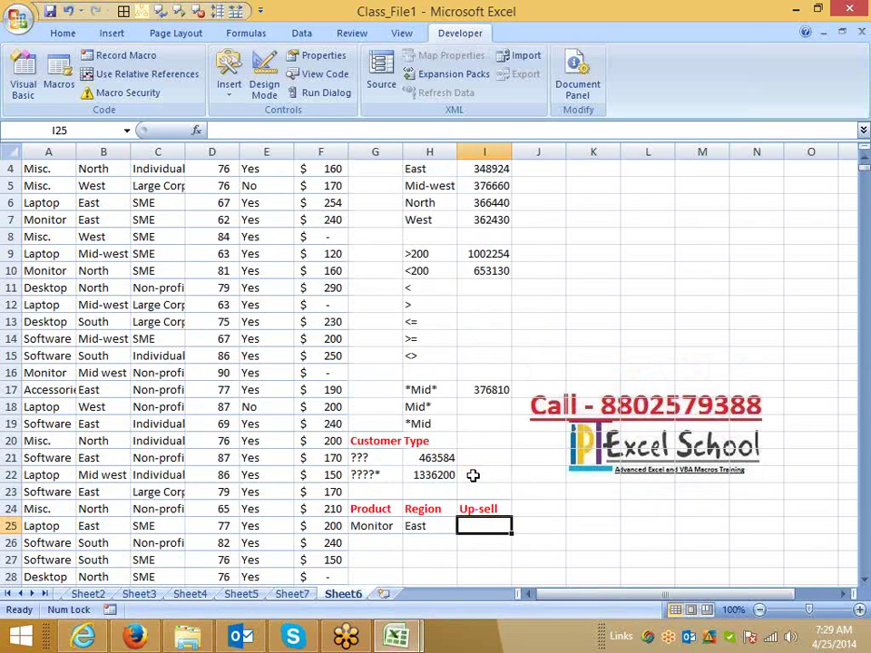
pyautogui.write('=sum')
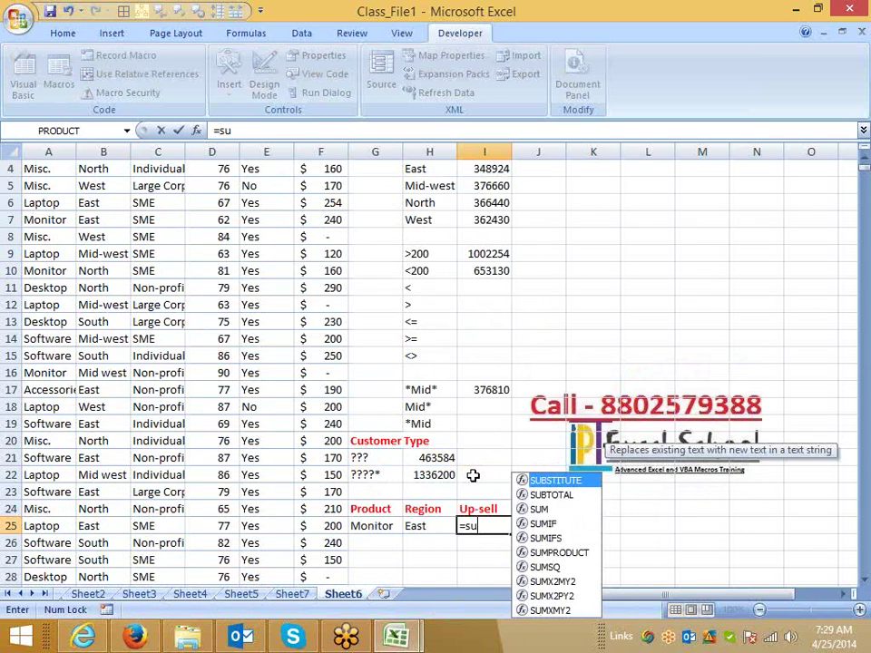
pyautogui.press('Down')
pyautogui.press('Down')
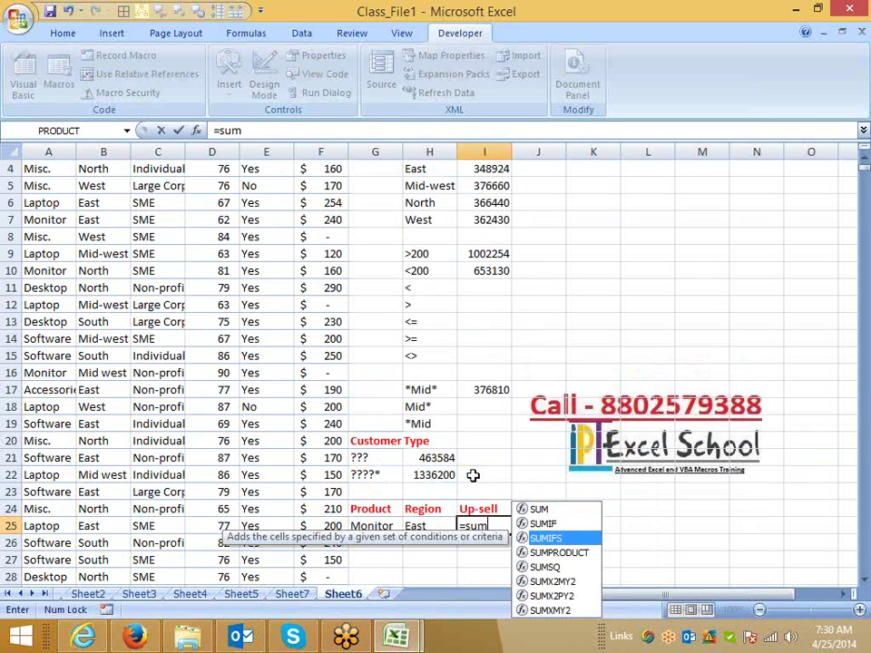
pyautogui.press('Tab')
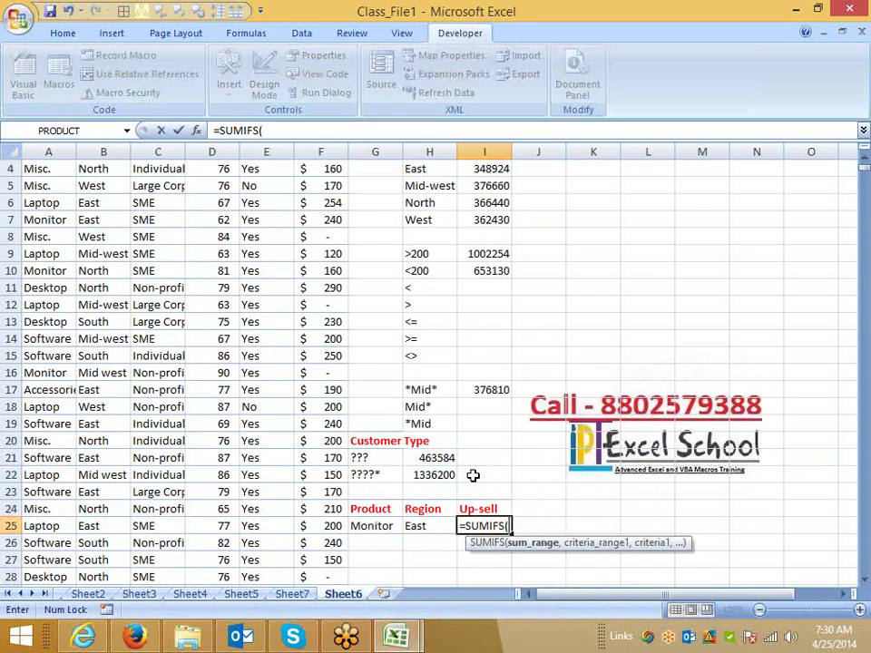
pyautogui.press('Left')
pyautogui.press('Left')
pyautogui.press('Left')
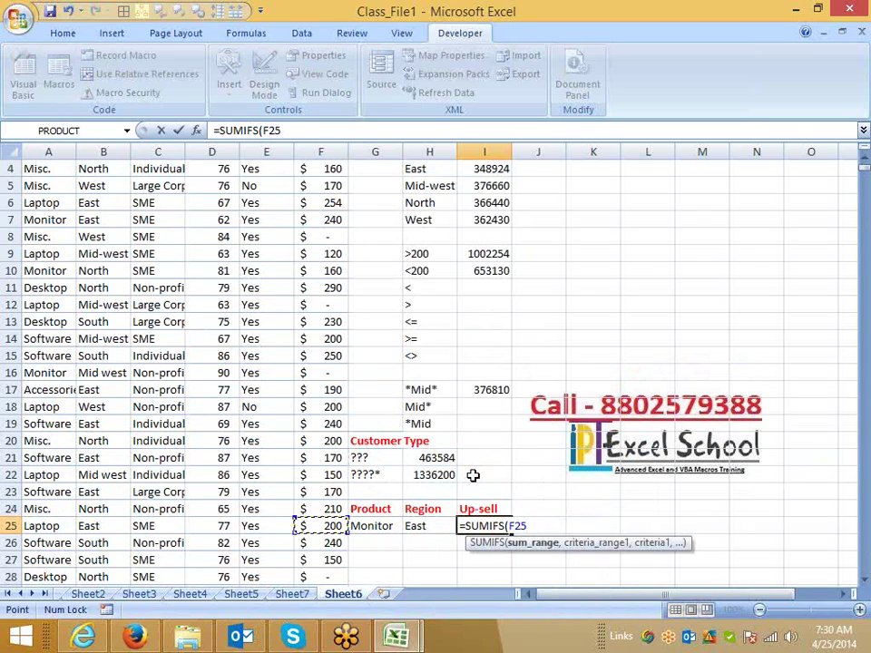
pyautogui.hotkey('ctrl', 'space')
# Step: Add the Product column A:A as the formula's first criteria range, with G25 as its criterion
pyautogui.write(',')
pyautogui.press('Left')
pyautogui.press('Left')
pyautogui.press('Left')
pyautogui.press('Left')
pyautogui.press('Left')
pyautogui.press('Left')
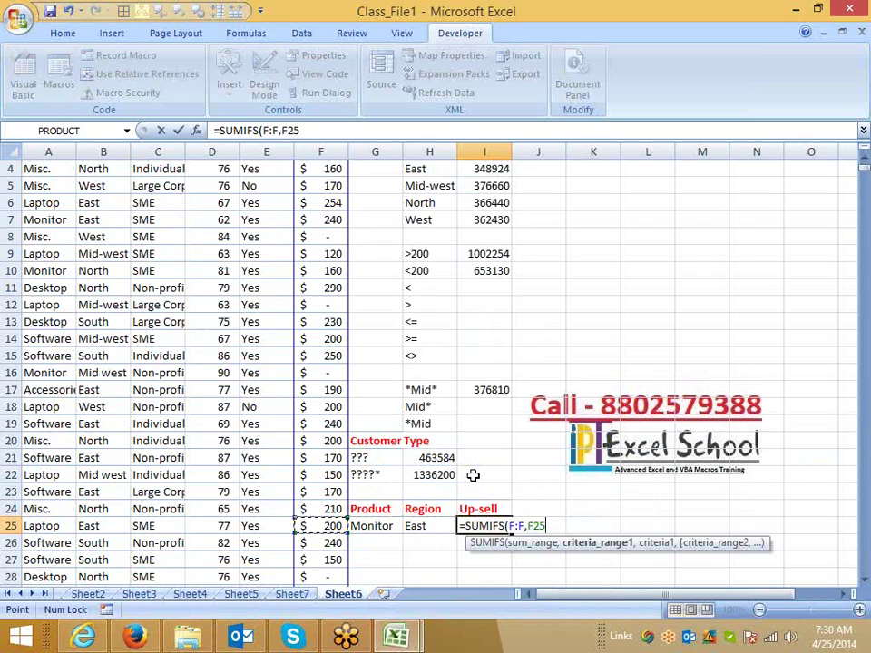
pyautogui.press('Left')
pyautogui.press('Left')
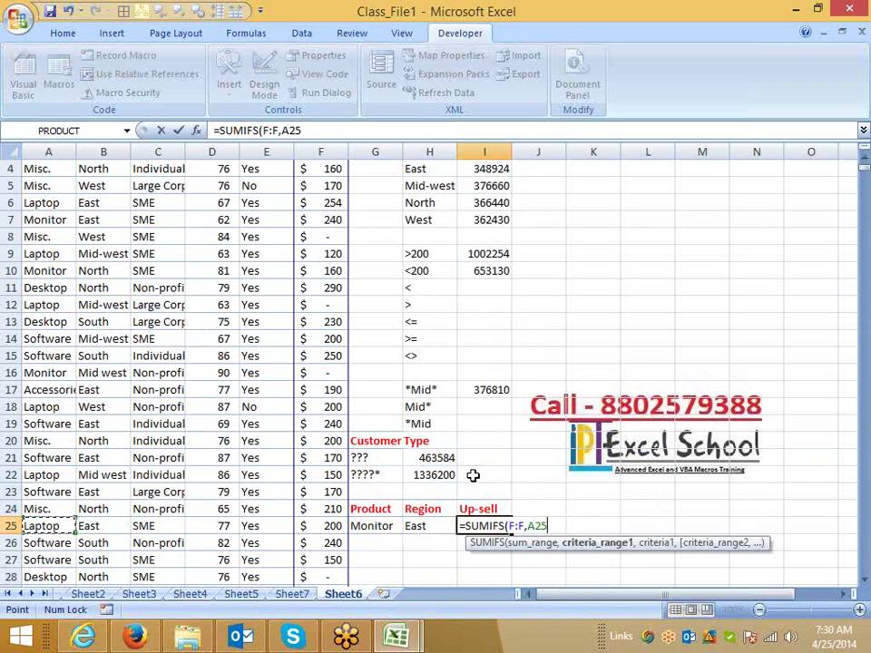
pyautogui.hotkey('ctrl', 'space')
pyautogui.write(',')
pyautogui.press('Left')
pyautogui.press('Left')
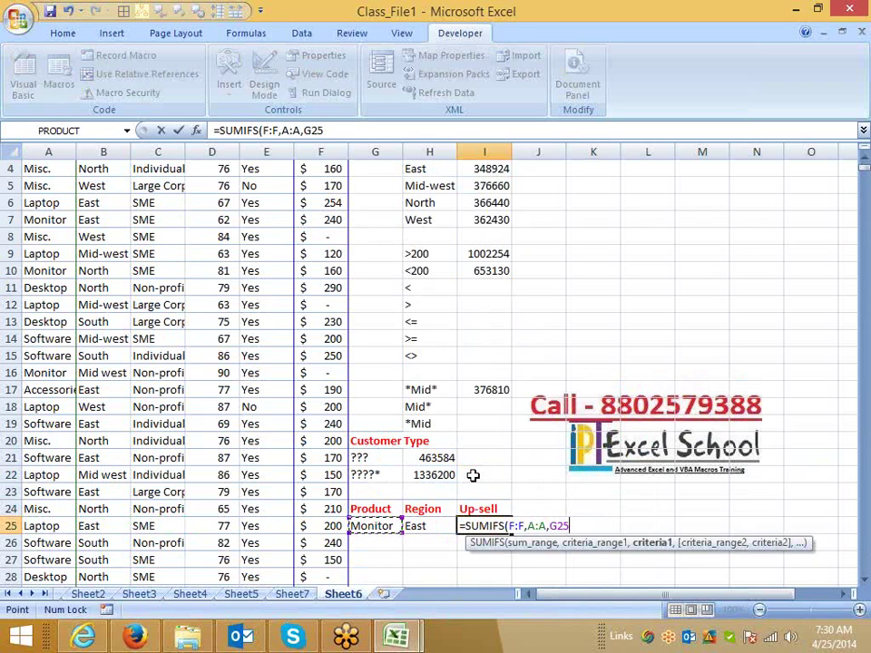
# Step: Add Region column B:B with criterion H25 and complete the formula in I25 as =SUMIFS(F:F,A:A,G25,B:B,H25)
pyautogui.write(',')
pyautogui.press('Left')
pyautogui.press('Left')
pyautogui.press('Left')
pyautogui.press('Left')
pyautogui.press('Left')
pyautogui.press('Left')
pyautogui.press('Left')
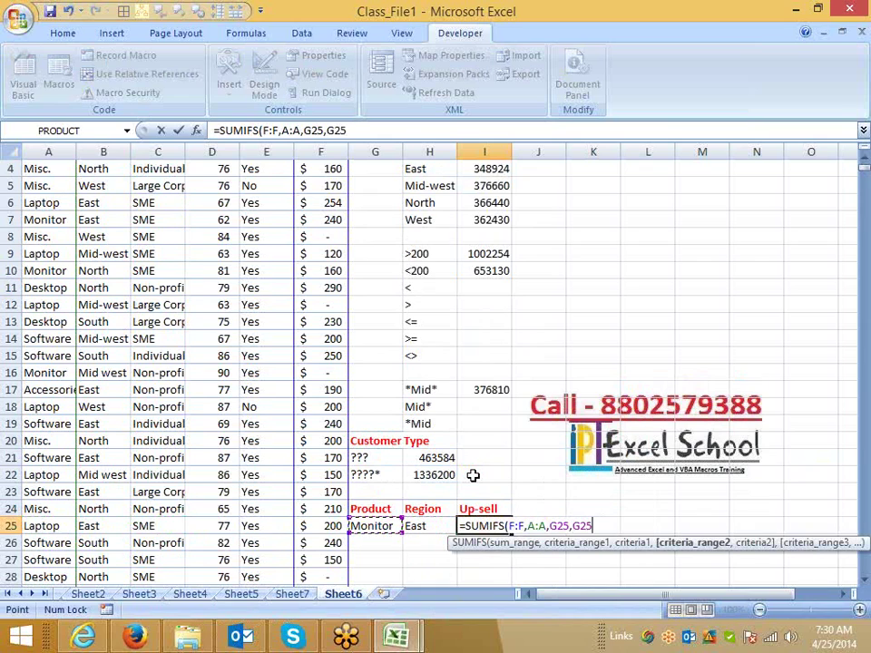
pyautogui.hotkey('ctrl', 'space')
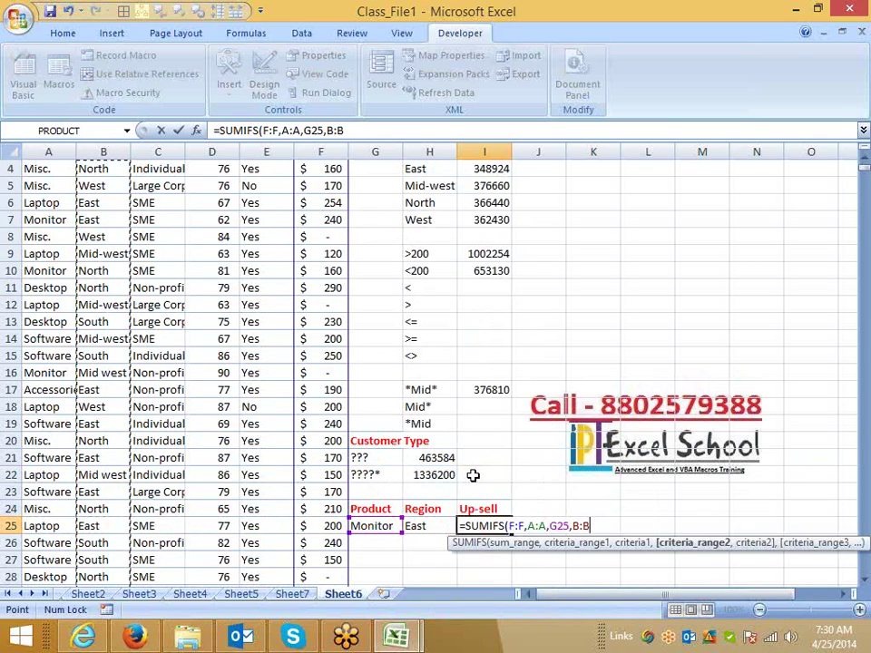
pyautogui.write(',')
pyautogui.press('Left')
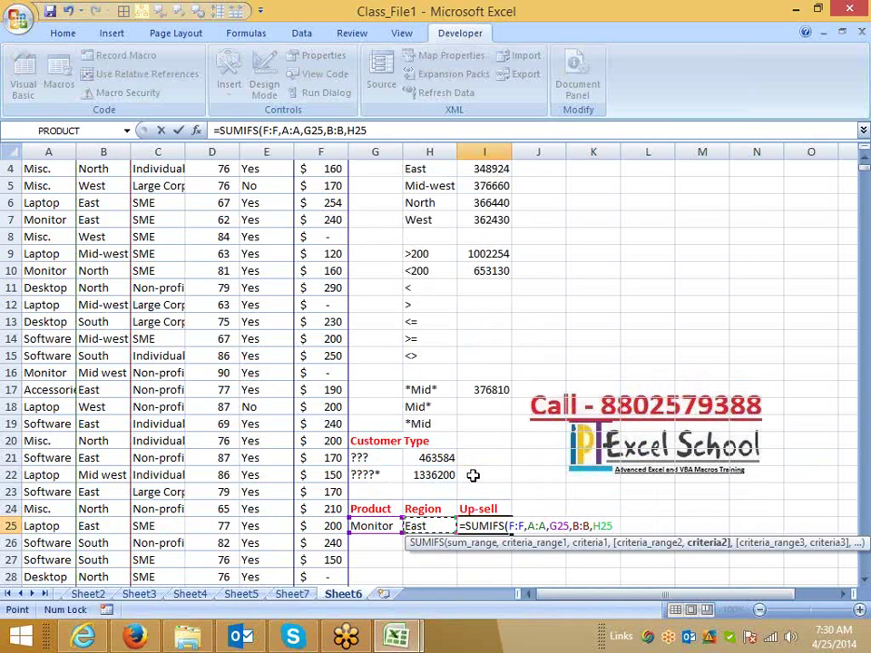
pyautogui.press('Return')
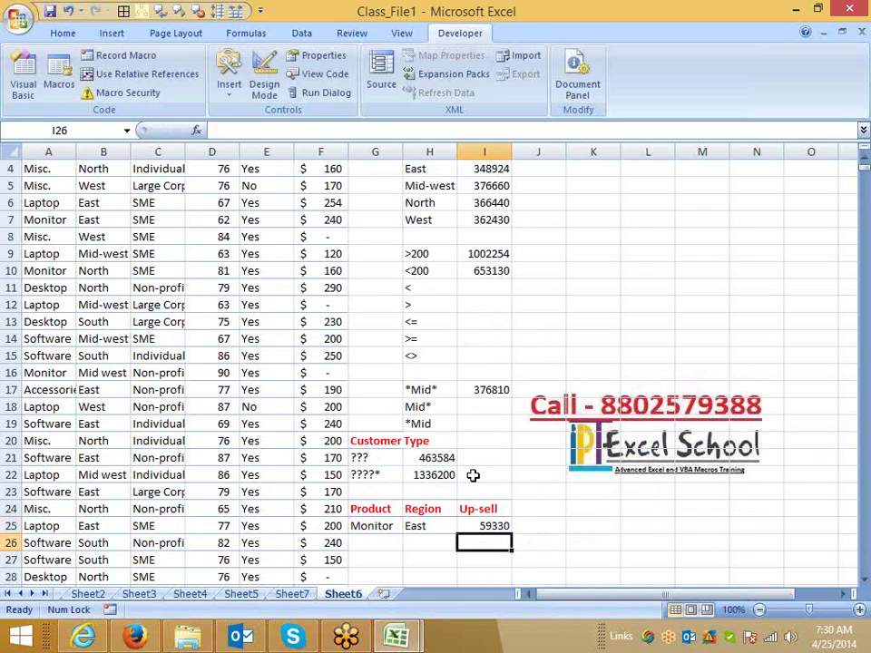
pyautogui.press('Up')
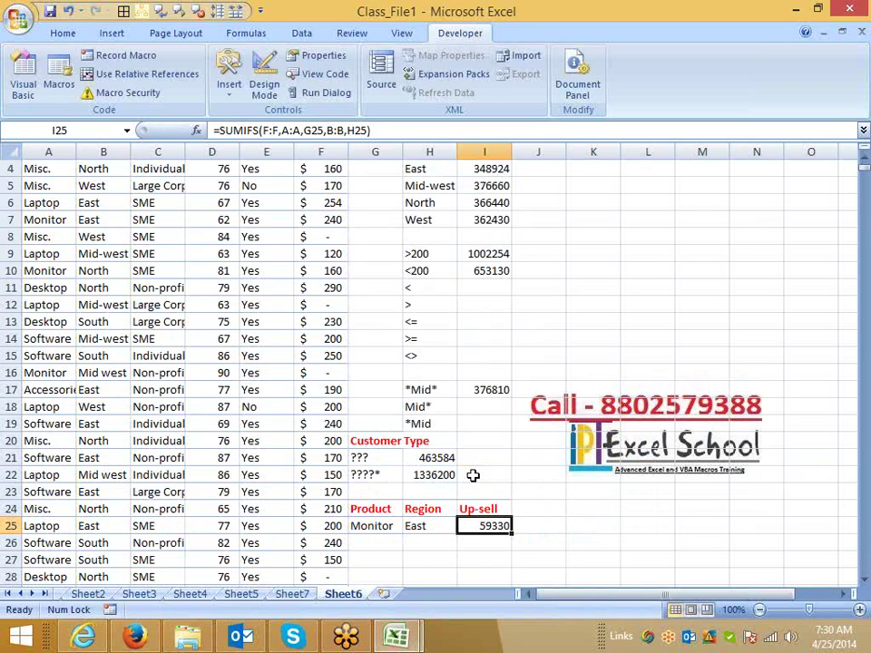
pyautogui.moveTo(363, 514); pyautogui.dragTo(427, 526)
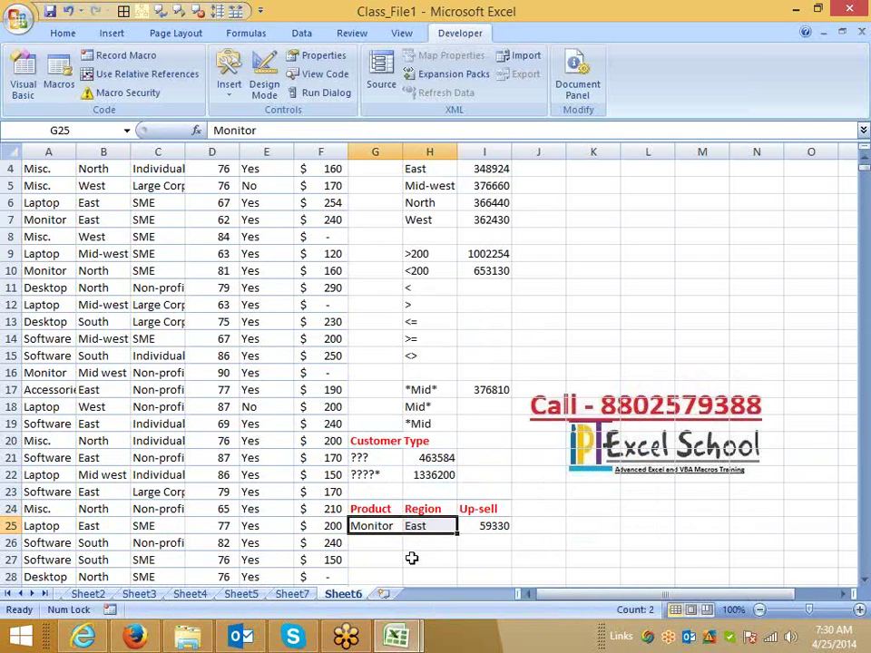
pyautogui.hotkey('ctrl', 'c')
pyautogui.click(381, 557)
pyautogui.press('Escape')
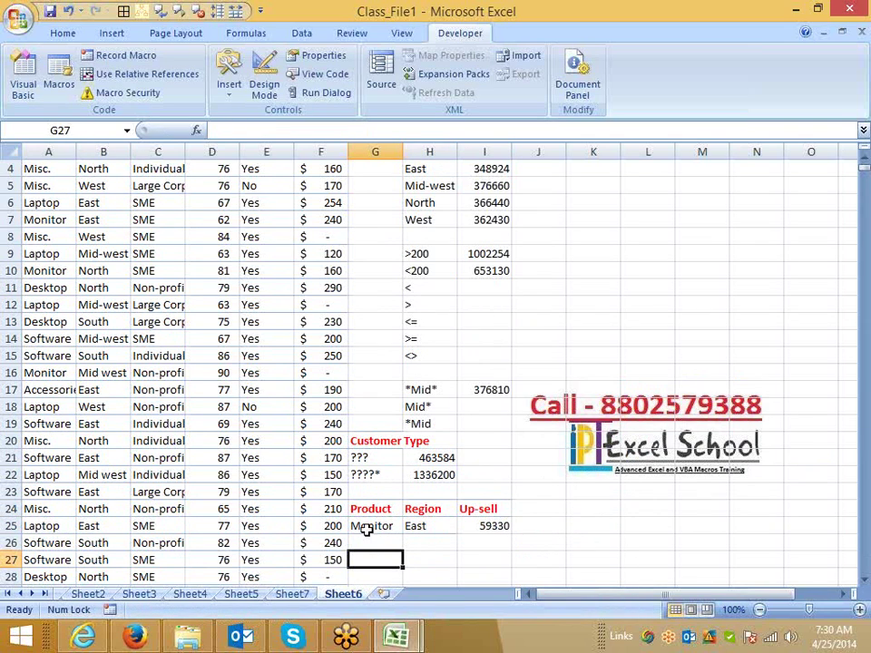
pyautogui.click(372, 528)
# Step: Enter the criterion >80 in H26, beneath the East region
pyautogui.click(411, 540)
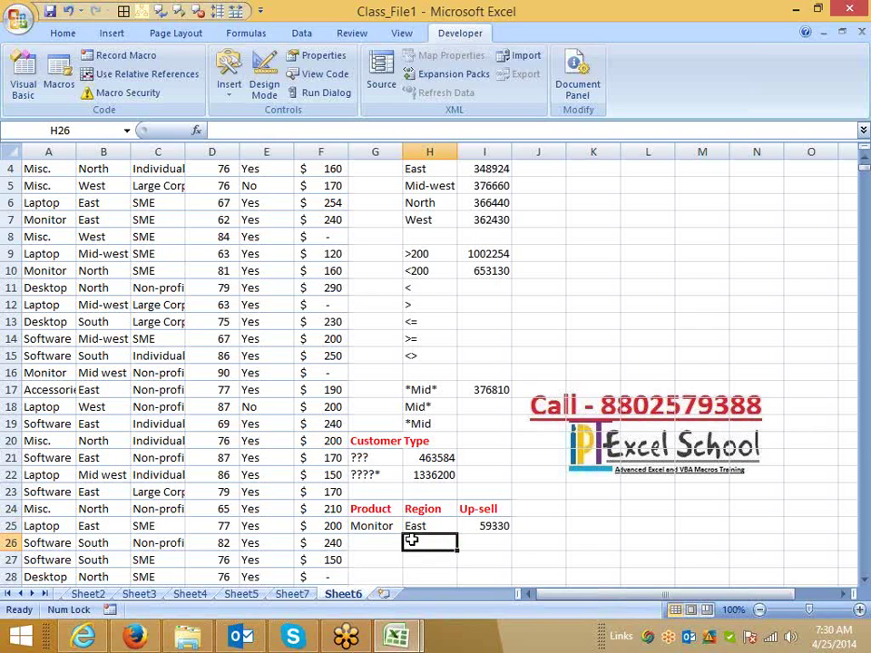
pyautogui.write('>')
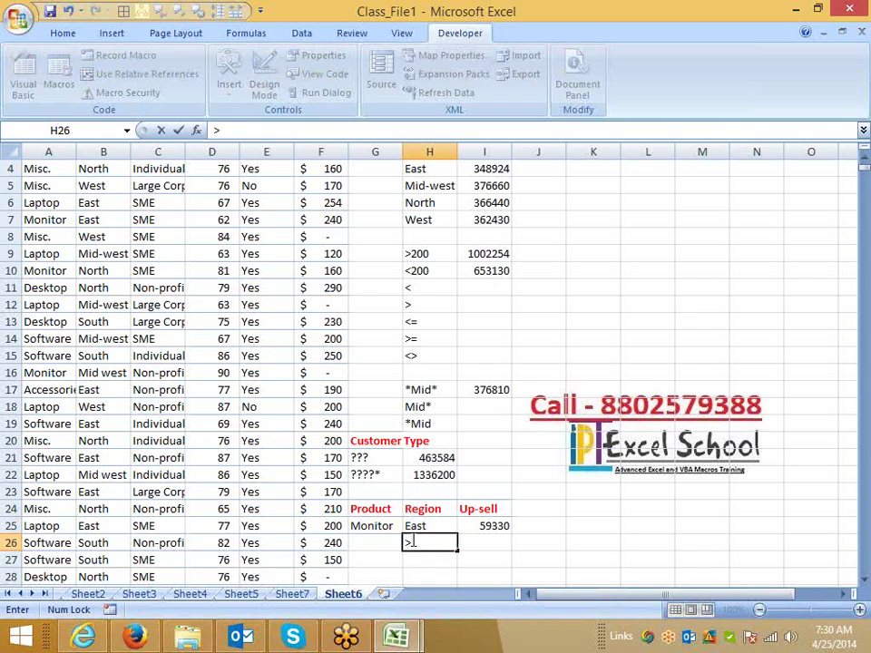
pyautogui.write('80')
pyautogui.press('Return')
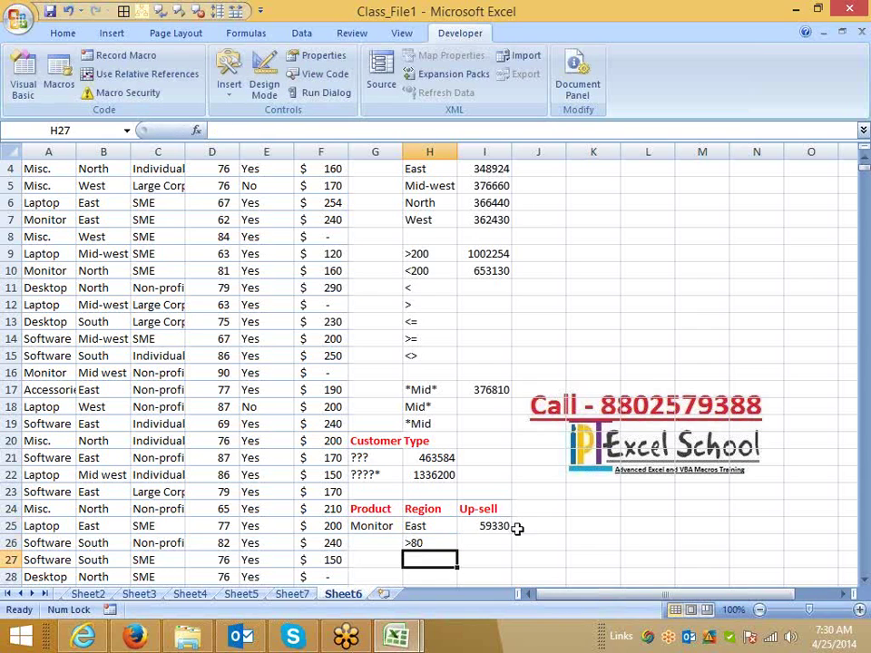
# Step: Start a SUMIFS formula in I26 with the whole Up-sell column F:F as its sum range
pyautogui.click(493, 544)
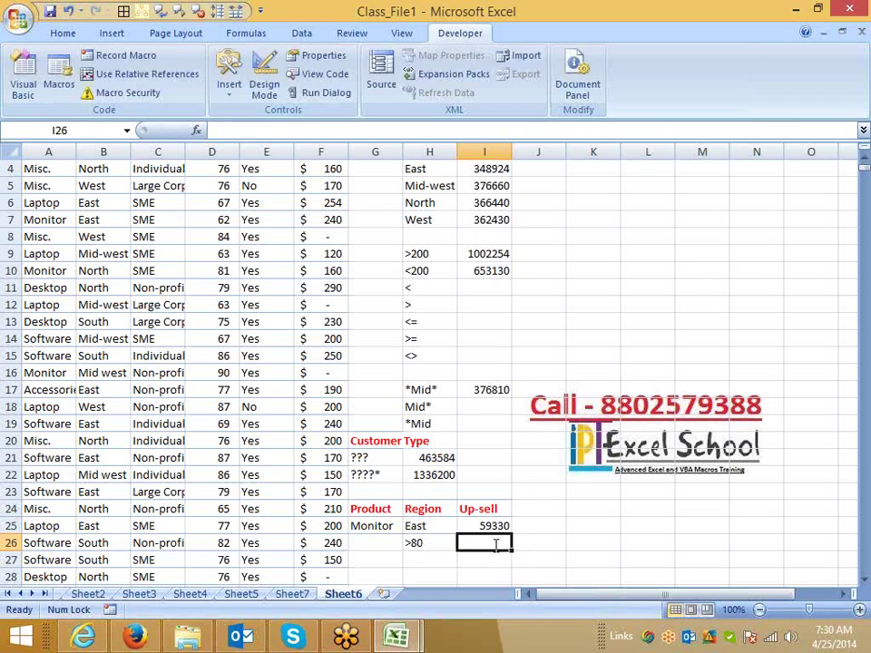
pyautogui.write('=sum')
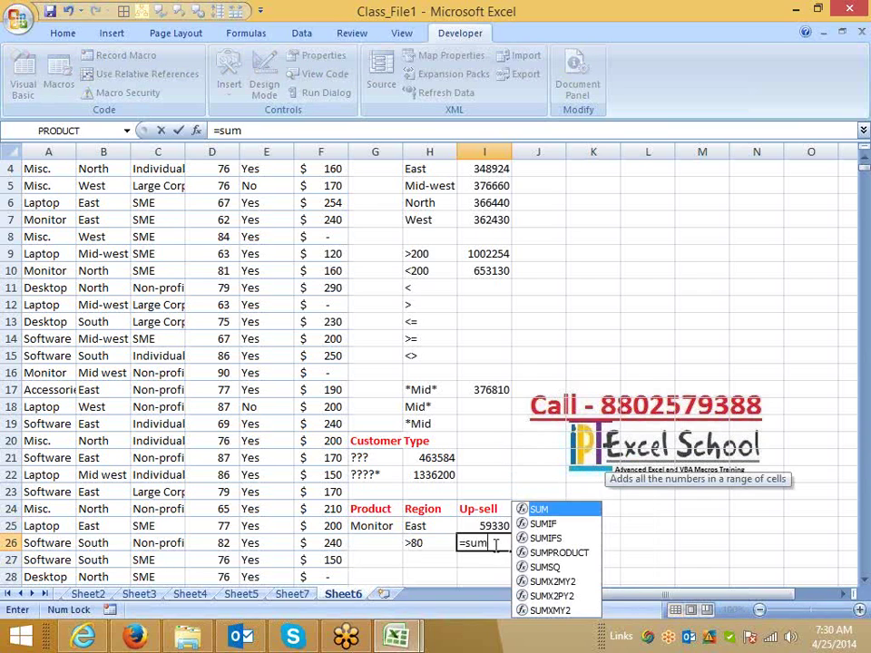
pyautogui.press('Down')
pyautogui.press('Down')
pyautogui.press('Tab')
pyautogui.press('Left')
pyautogui.press('Left')
pyautogui.press('Left')
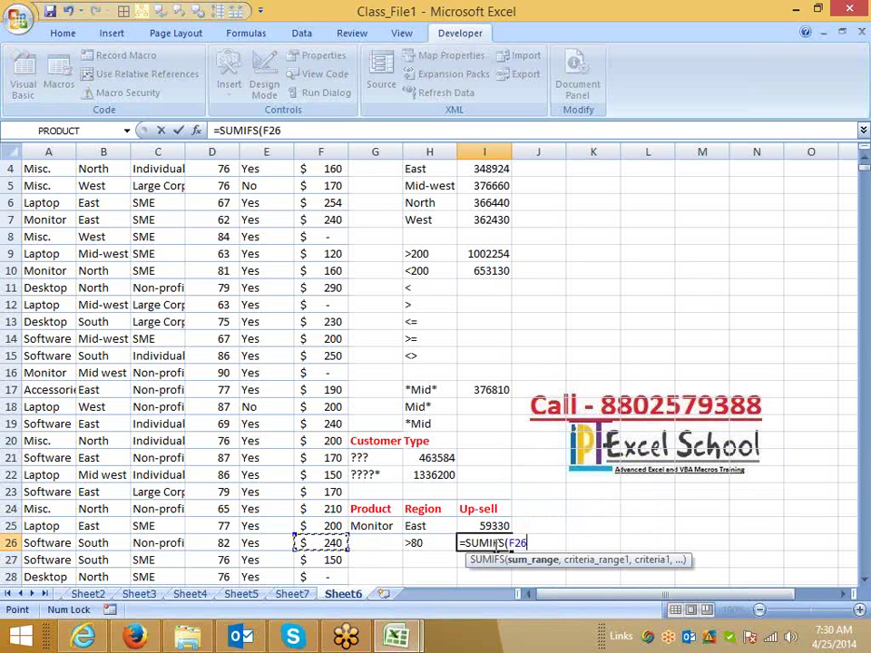
pyautogui.hotkey('ctrl', 'space')
pyautogui.write(',')
# Step: Add the Product column A:A as the first criteria range of the I26 formula, with G25 as its criterion
pyautogui.press('Left')
pyautogui.press('Left')
pyautogui.press('Left')
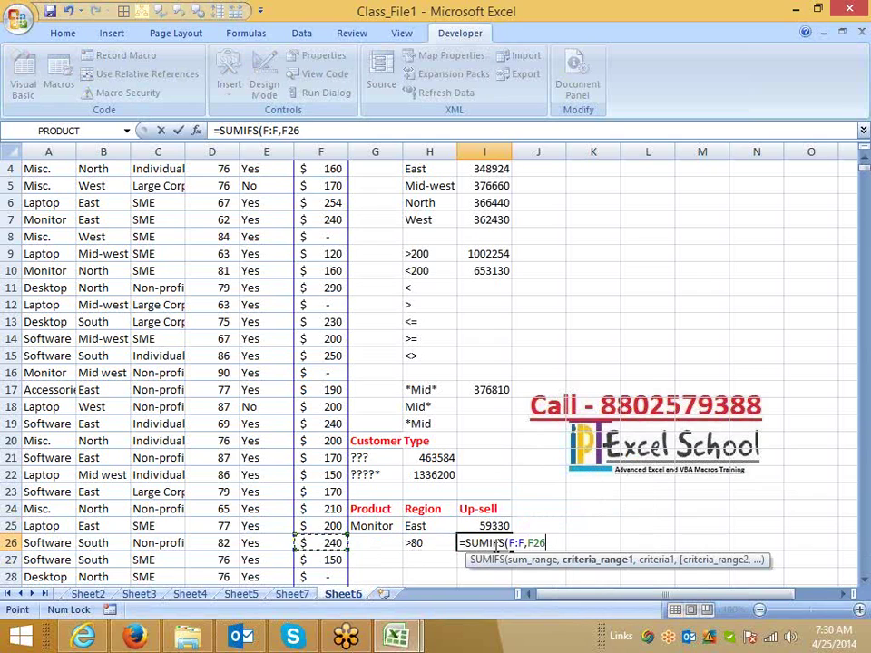
pyautogui.press('Left')
pyautogui.press('Left')
pyautogui.press('Left')
pyautogui.press('Left')
pyautogui.press('Left')
pyautogui.hotkey('ctrl', 'space')
pyautogui.write(',')
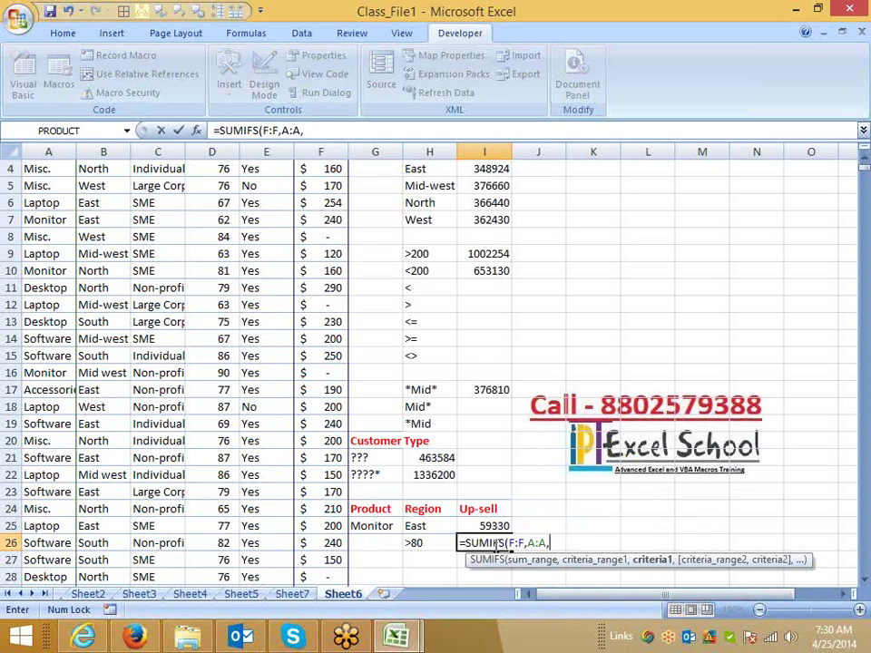
pyautogui.press('Left')
pyautogui.press('Left')
pyautogui.press('Up')
pyautogui.write(',')
# Step: Add the Region column B:B as the second criteria range of the I26 formula, with H25 as its criterion
pyautogui.press('Left')
pyautogui.press('Left')
pyautogui.press('Left')
pyautogui.press('Left')
pyautogui.press('Left')
pyautogui.press('Left')
pyautogui.press('Left')
pyautogui.press('Left')
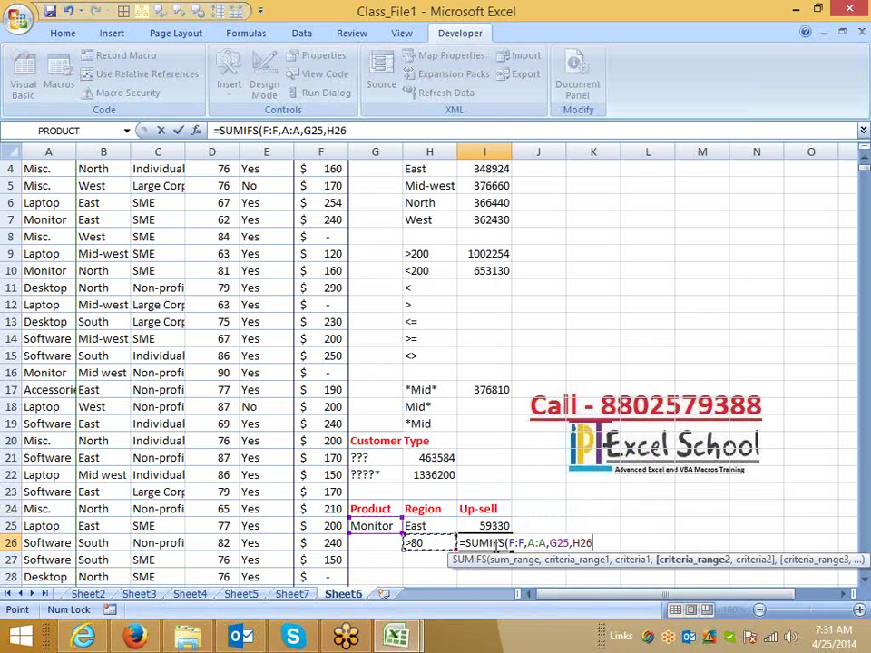
pyautogui.press('Right')
pyautogui.hotkey('ctrl', 'space')
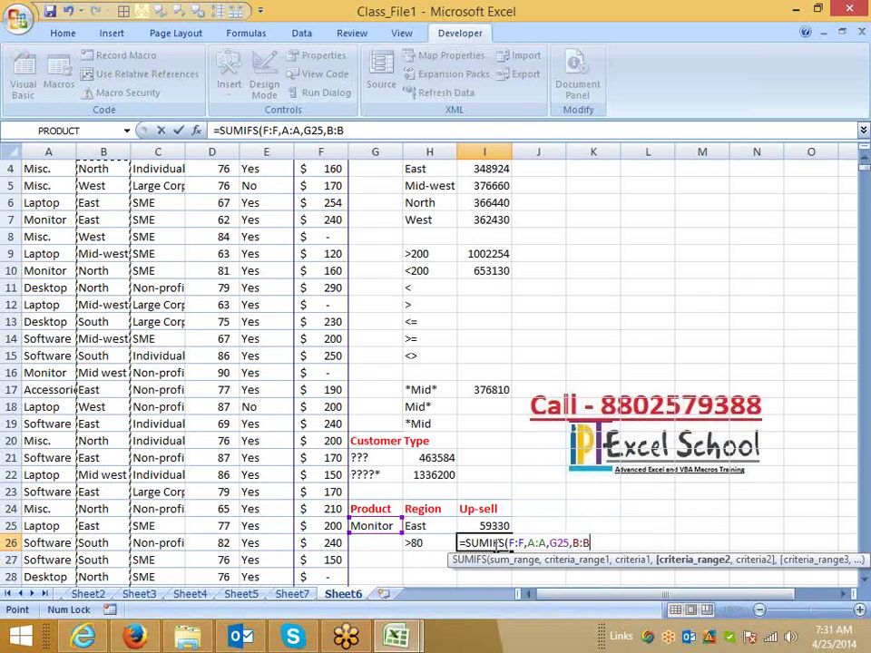
pyautogui.write(',')
pyautogui.press('Left')
pyautogui.press('Up')
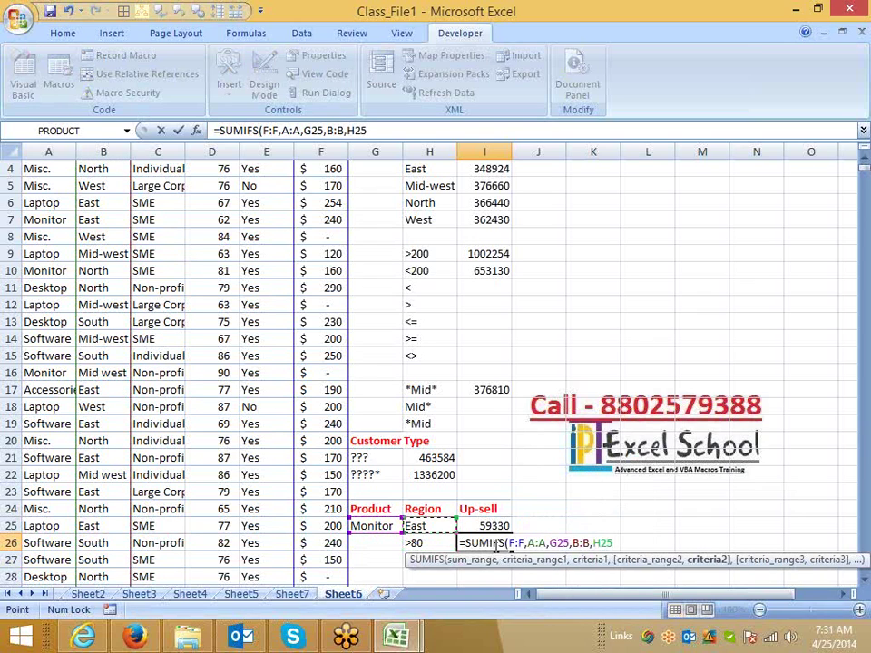
# Step: Add column D:D with the criterion ">80" and complete the I26 formula as =SUMIFS(F:F,A:A,G25,B:B,H25,D:D,">80")
pyautogui.write(',')
pyautogui.press('Left')
pyautogui.press('Left')
pyautogui.press('Left')
pyautogui.press('Left')
pyautogui.press('Left')
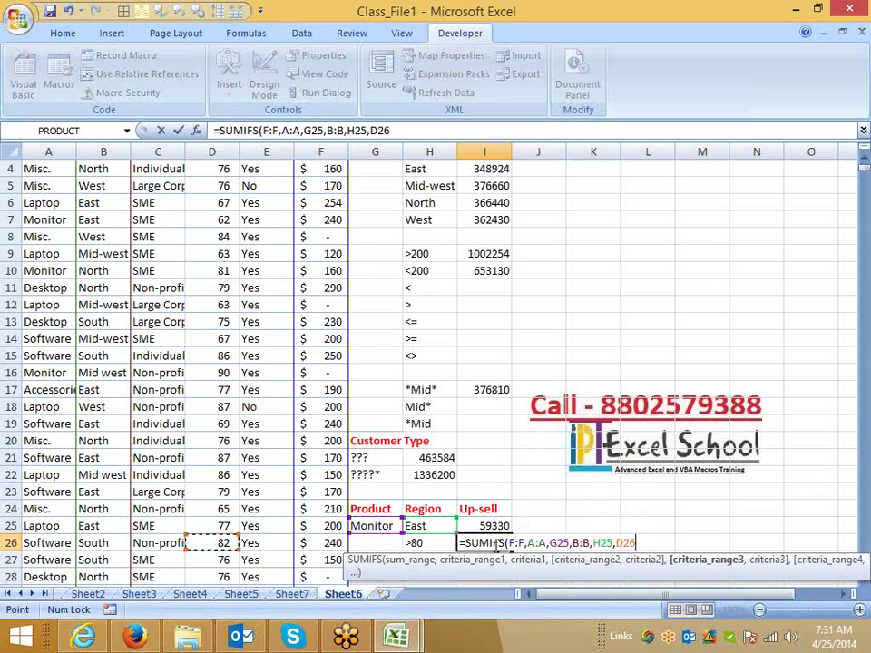
pyautogui.hotkey('ctrl', 'space')
pyautogui.write(',')
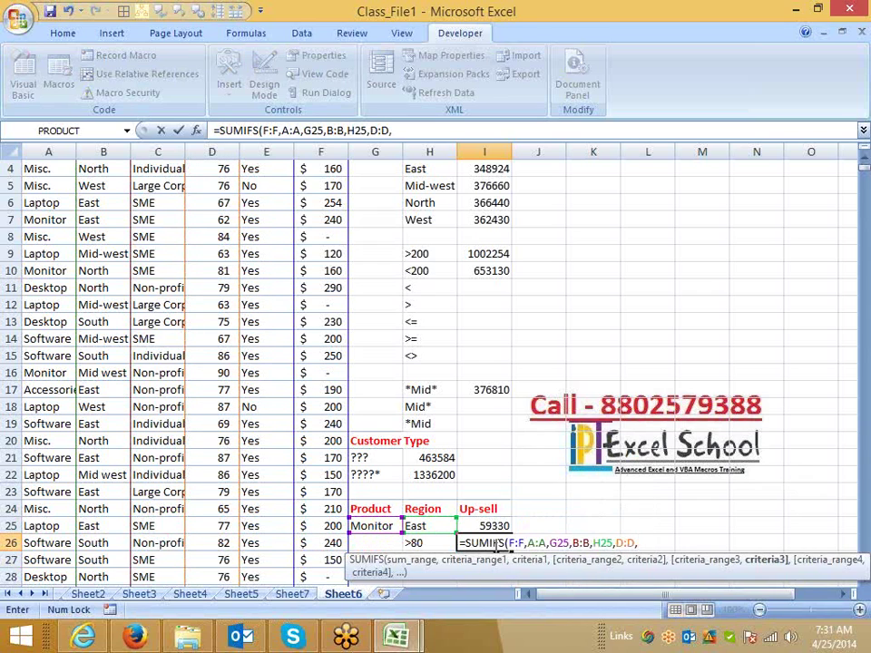
pyautogui.write('">80"')
pyautogui.press('Return')
# Step: Review the SUMIFS formula in I26 argument by argument, from the sum range through each criteria range and its criterion
pyautogui.click(493, 543)
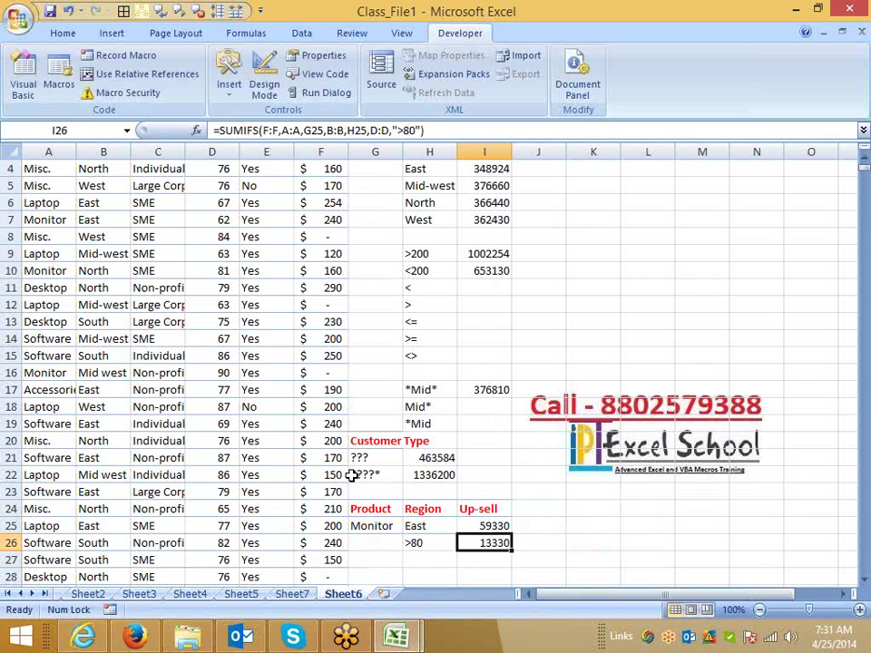
pyautogui.moveTo(358, 474); pyautogui.dragTo(510, 166)
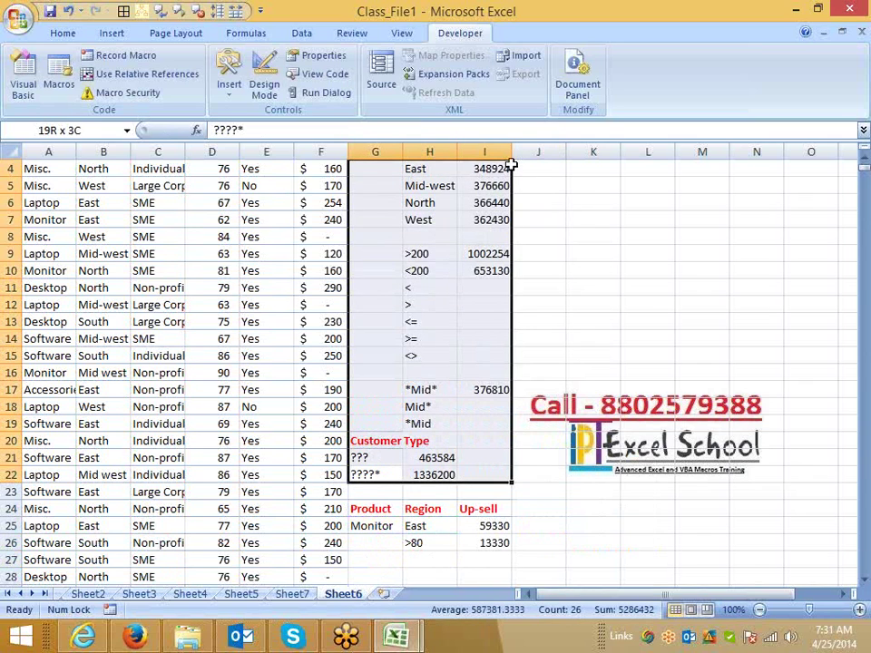
pyautogui.scroll(-1, 516, 356)
pyautogui.click(492, 492)
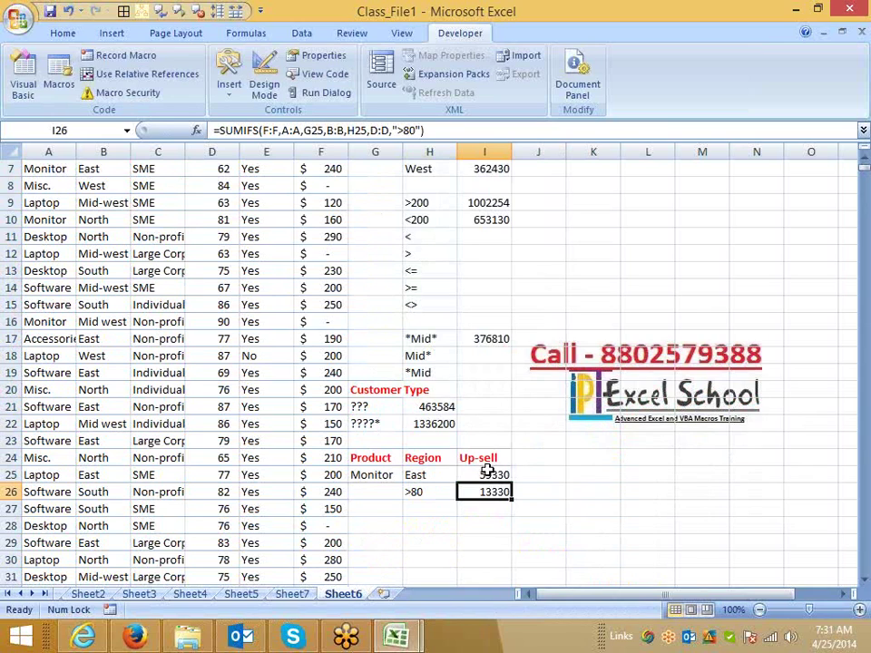
pyautogui.click(346, 129)
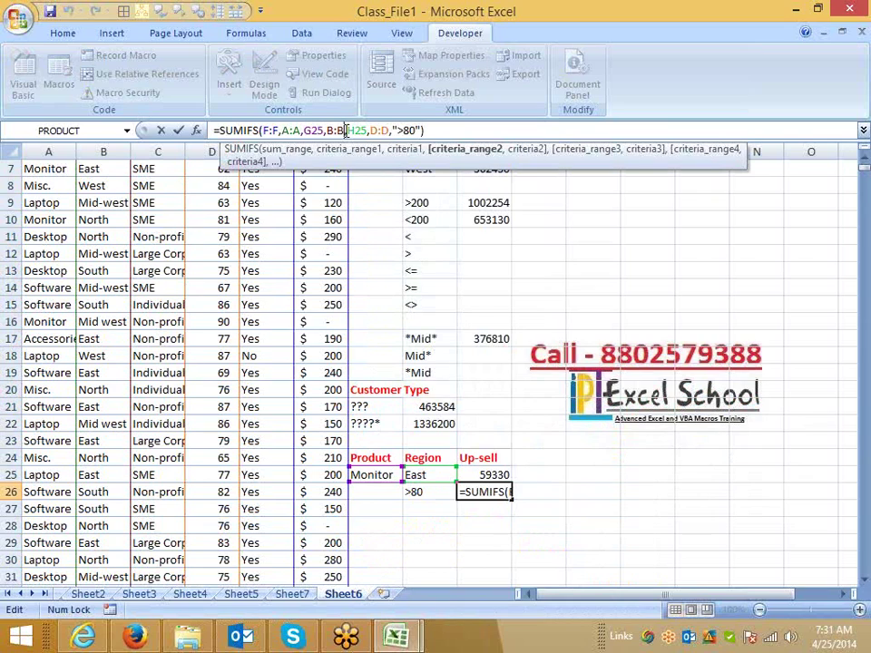
pyautogui.click(264, 130)
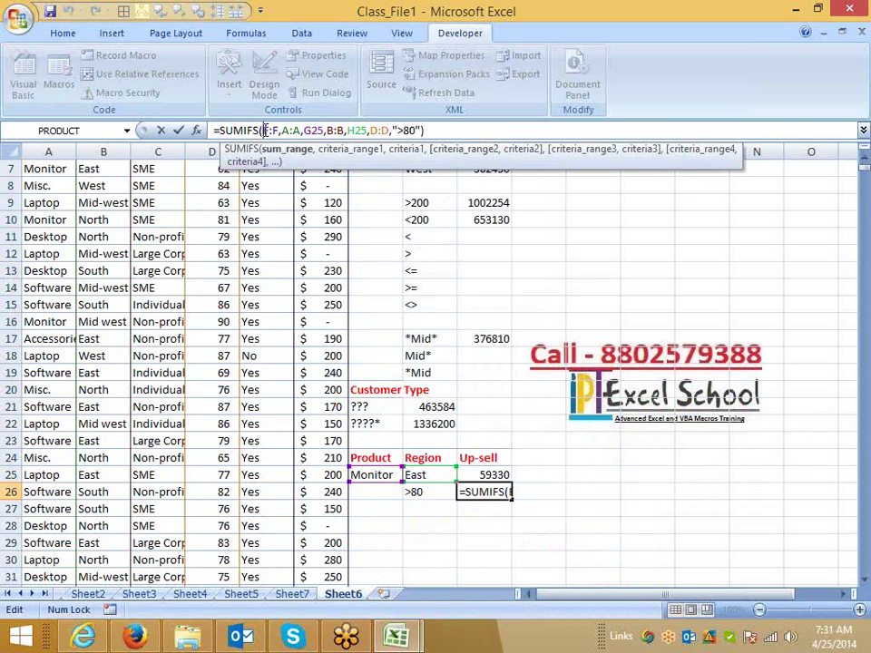
pyautogui.click(274, 155)
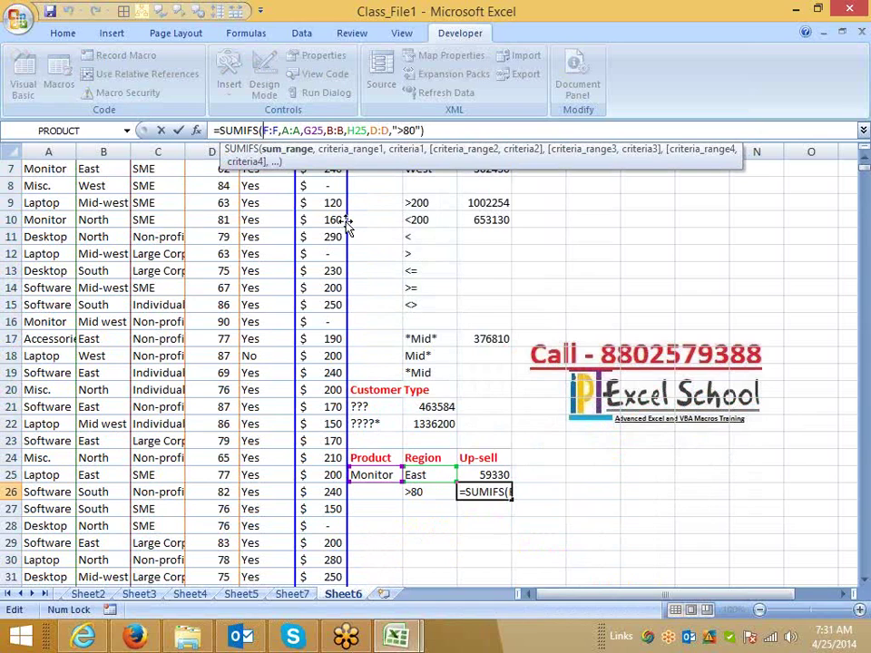
pyautogui.click(290, 131)
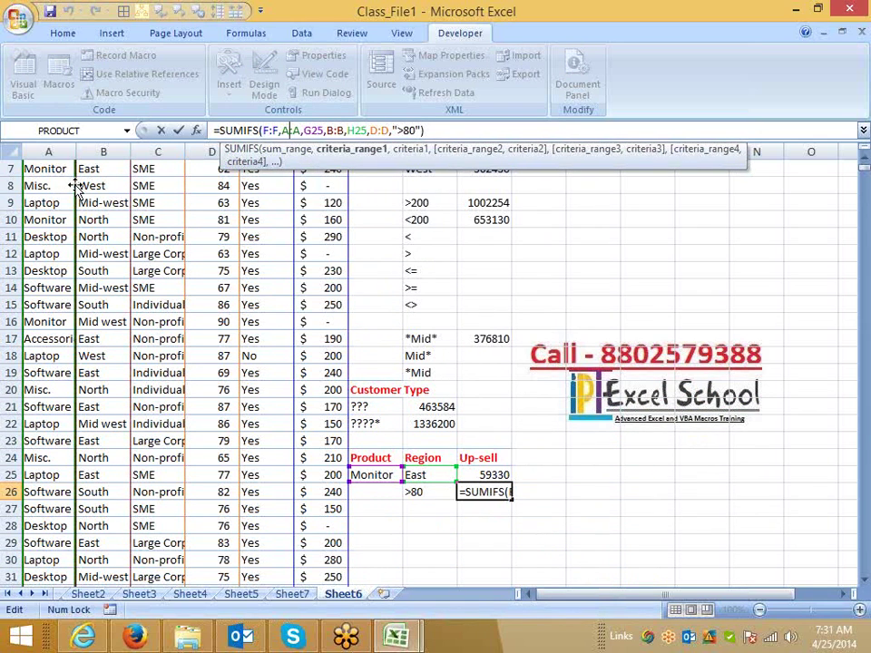
pyautogui.click(307, 131)
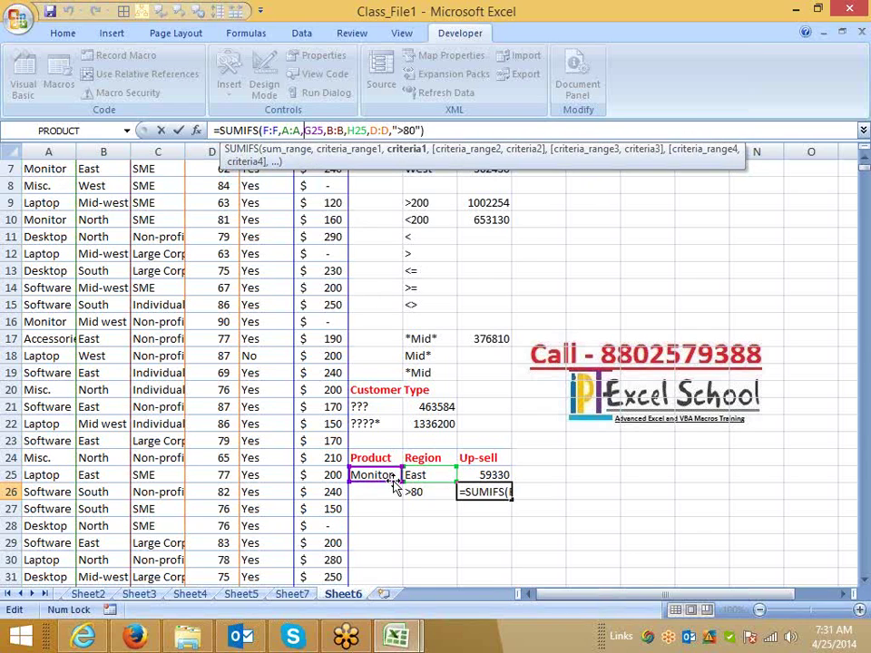
pyautogui.click(335, 131)
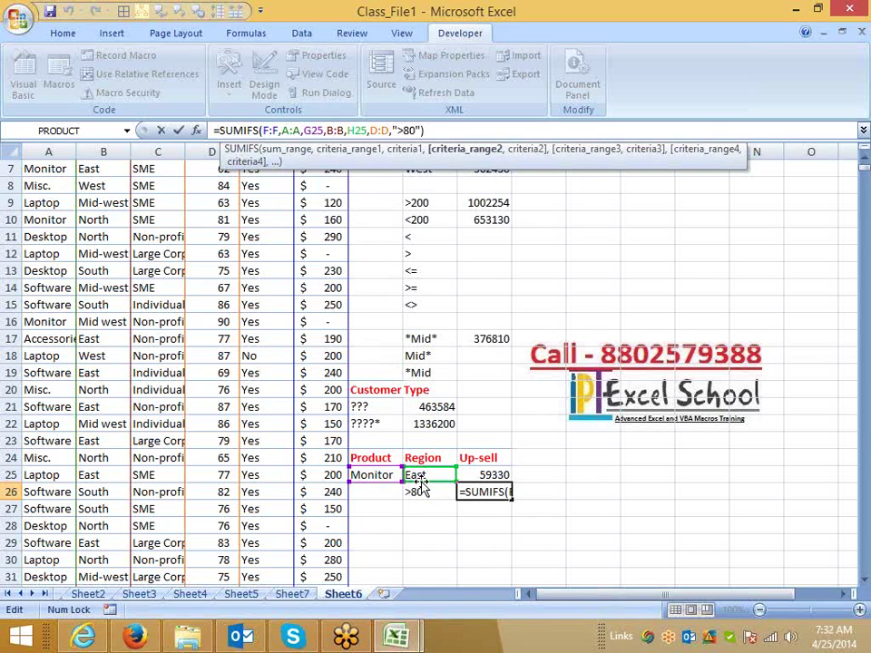
pyautogui.click(380, 131)
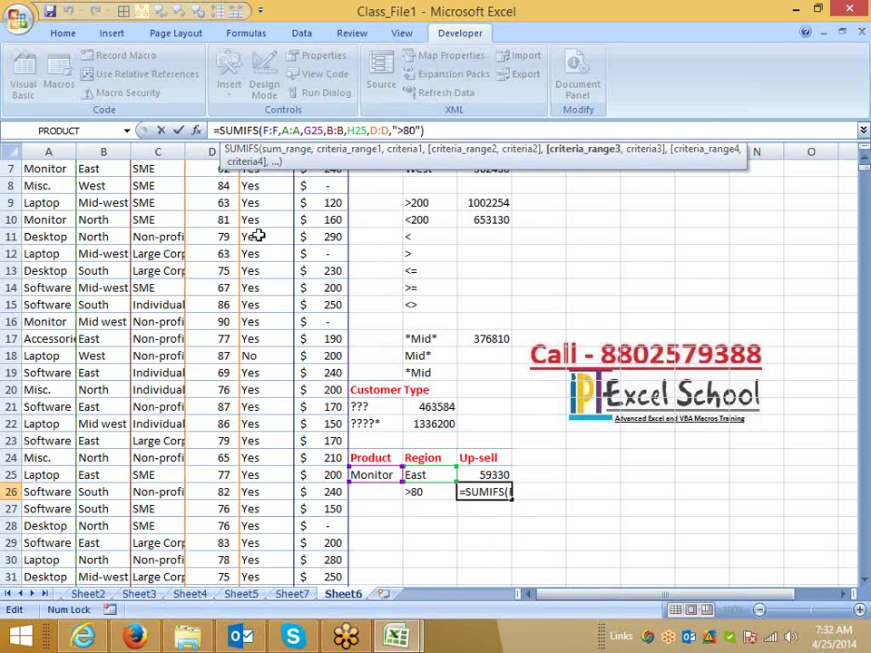
pyautogui.moveTo(295, 240); pyautogui.dragTo(241, 234)
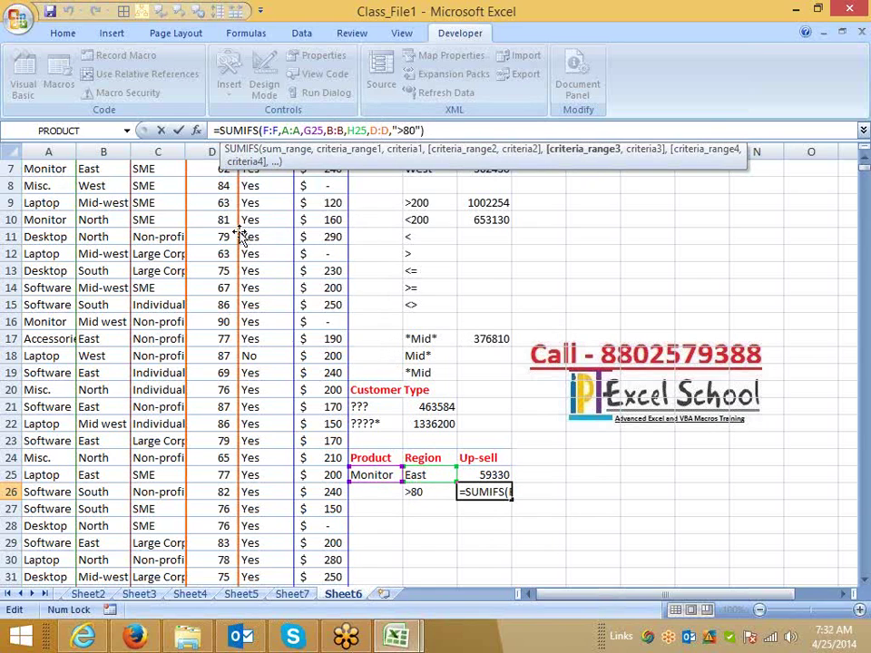
pyautogui.click(410, 129)
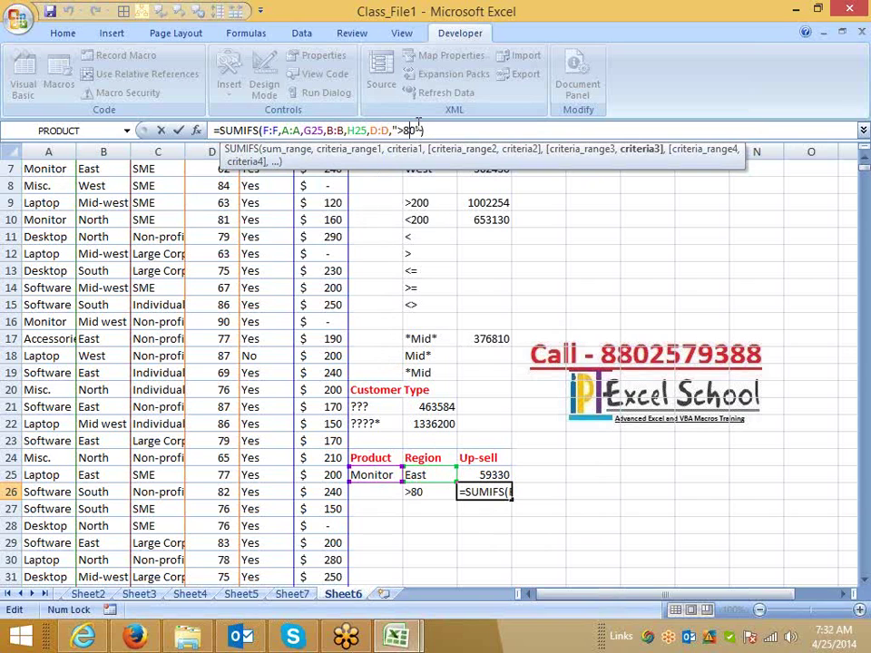
pyautogui.press('Return')
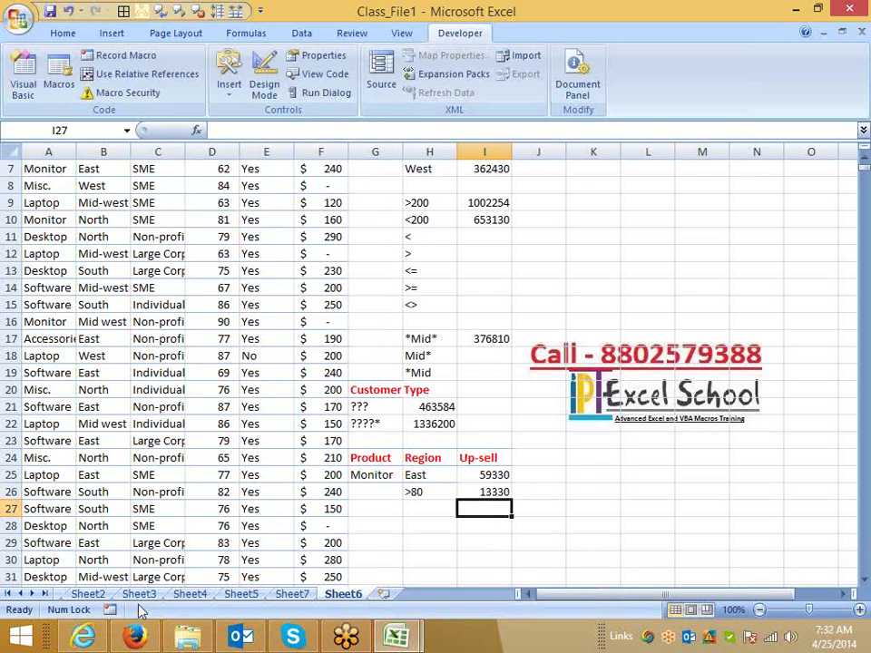
# Step: Rearrange the Sheet7 pivot table with Product and Region as report filters and Call Duration as row labels
pyautogui.click(292, 594)
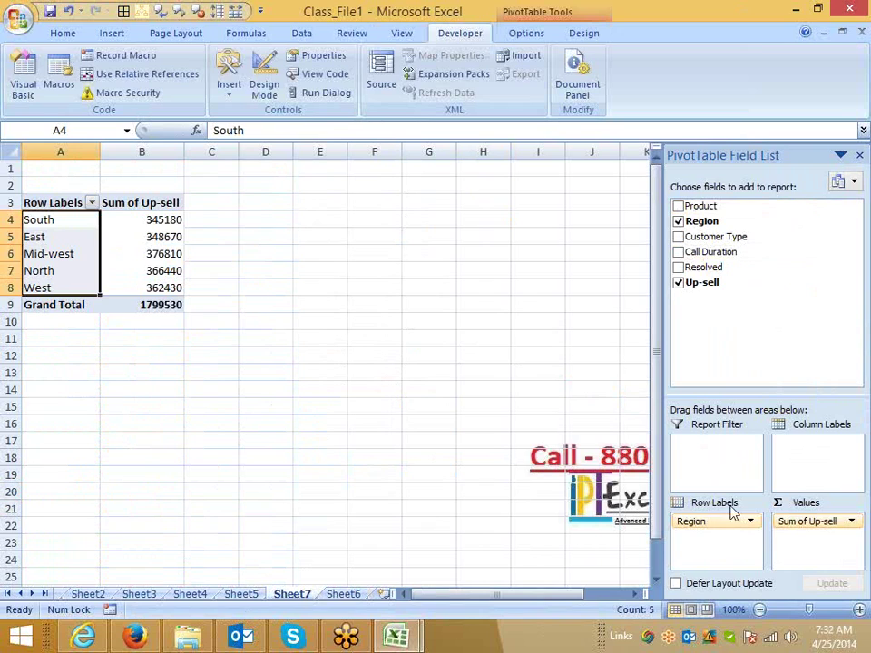
pyautogui.moveTo(716, 525); pyautogui.dragTo(709, 483)
pyautogui.moveTo(701, 206); pyautogui.dragTo(693, 444)
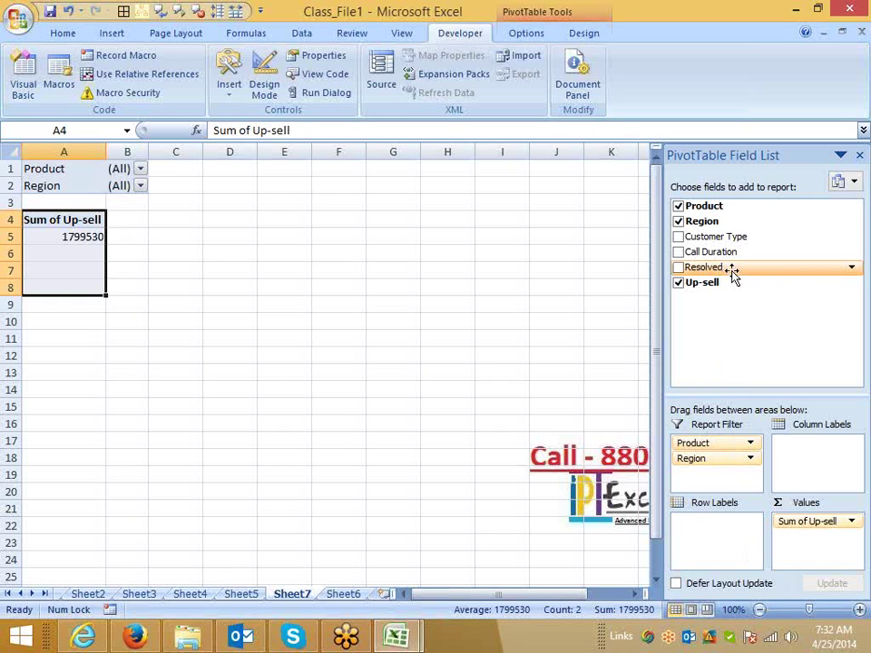
pyautogui.moveTo(733, 257); pyautogui.dragTo(711, 539)
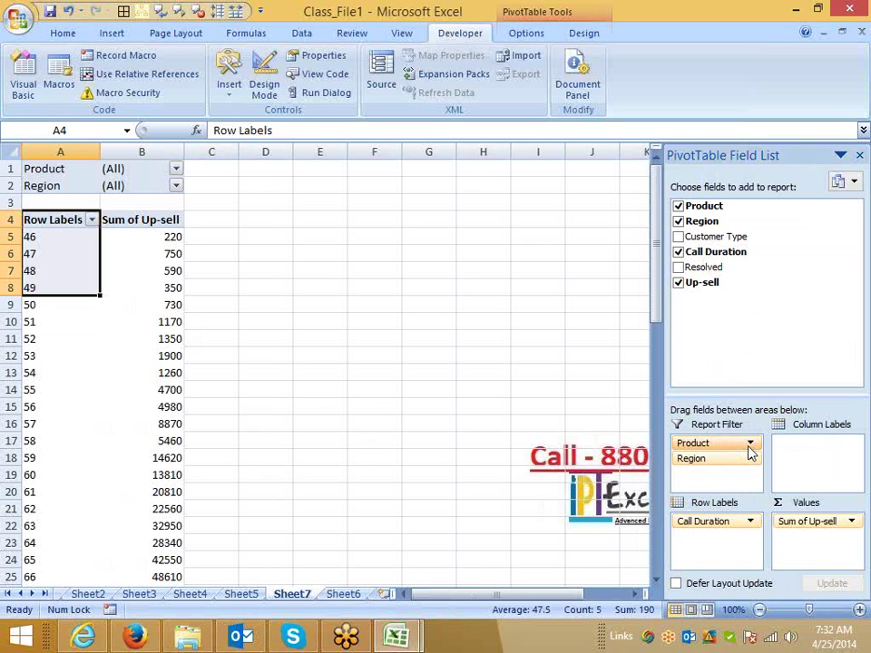
# Step: Filter the Sheet7 pivot table to Product Monitor and Region East
pyautogui.click(345, 594)
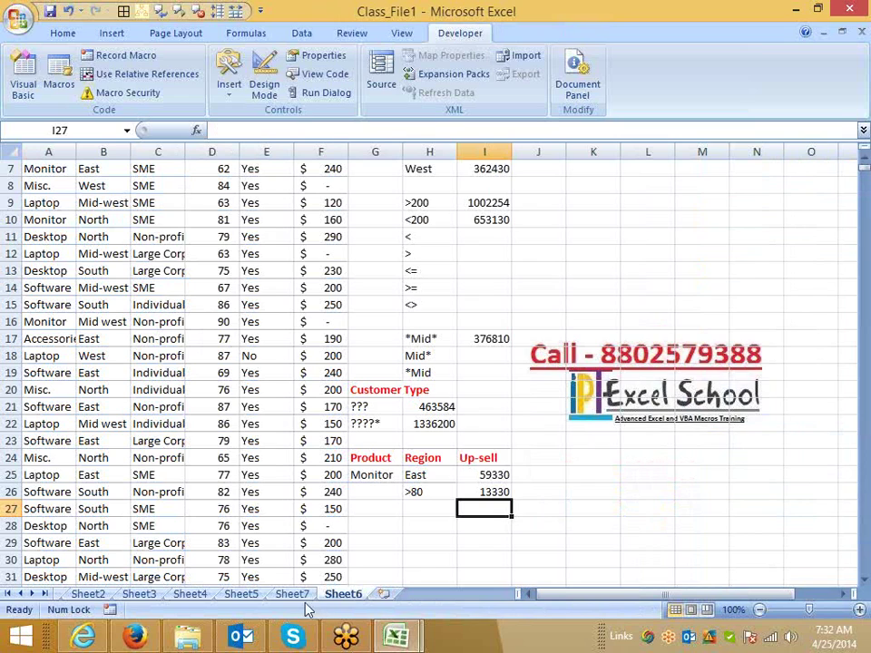
pyautogui.click(293, 597)
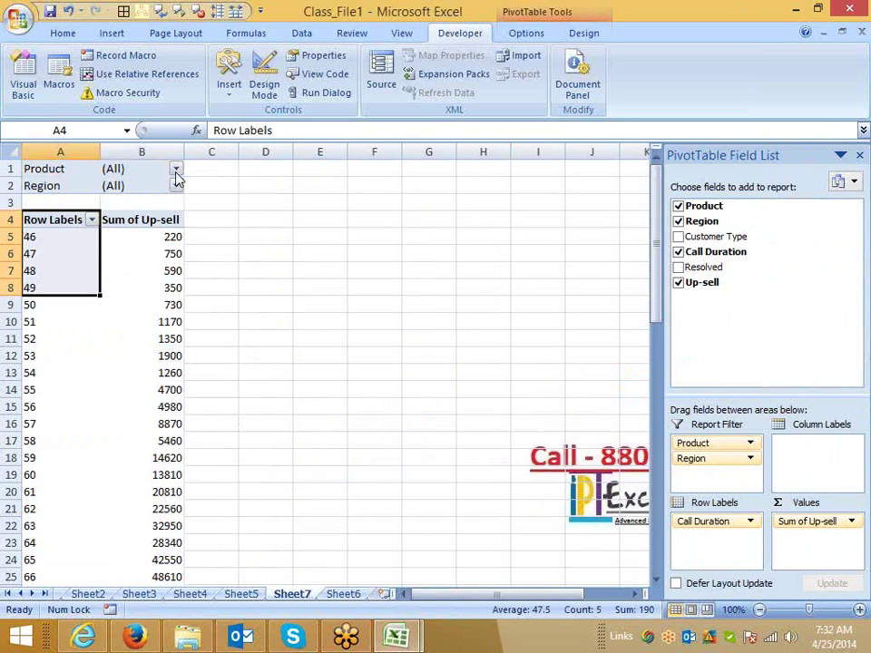
pyautogui.click(175, 169)
pyautogui.click(51, 255)
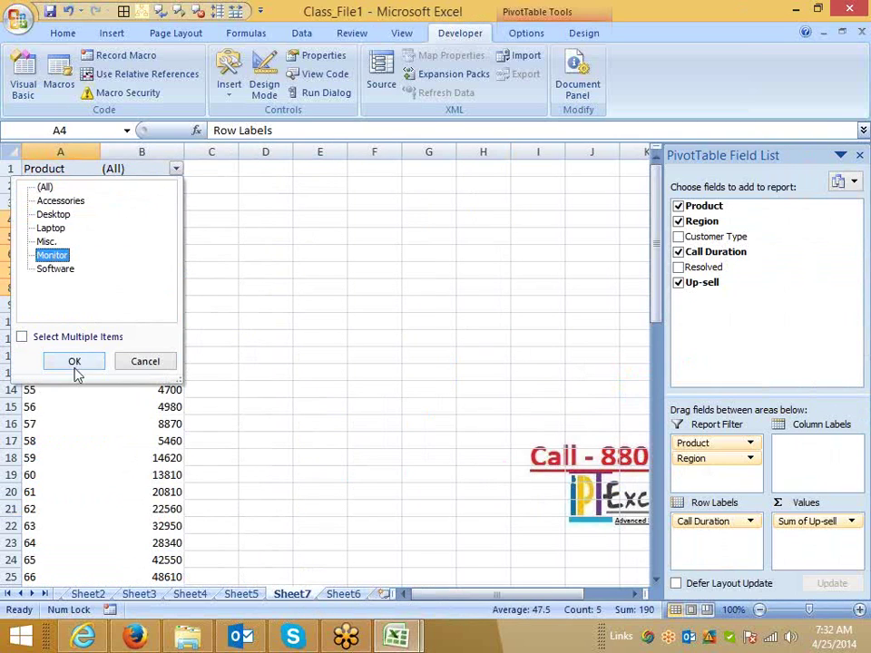
pyautogui.click(74, 361)
pyautogui.click(175, 185)
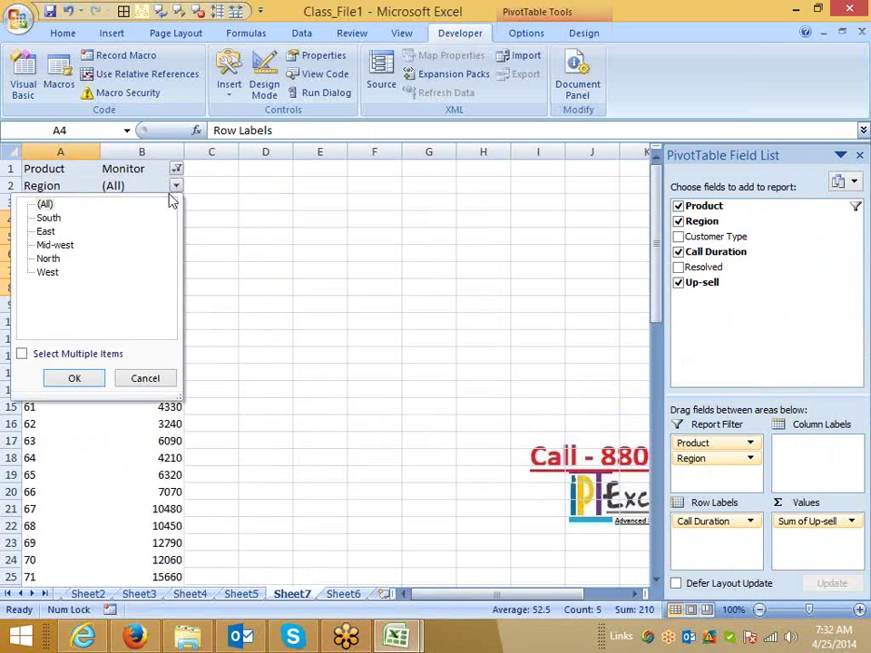
pyautogui.click(44, 231)
pyautogui.click(77, 377)
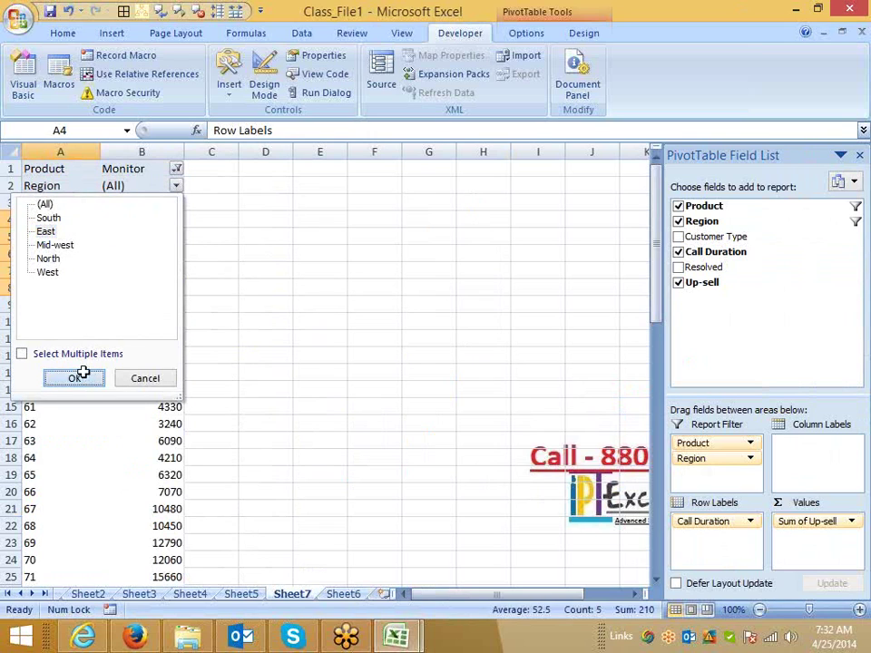
# Step: Apply a label filter to the pivot's row labels for Call Duration greater than 80
pyautogui.click(50, 219)
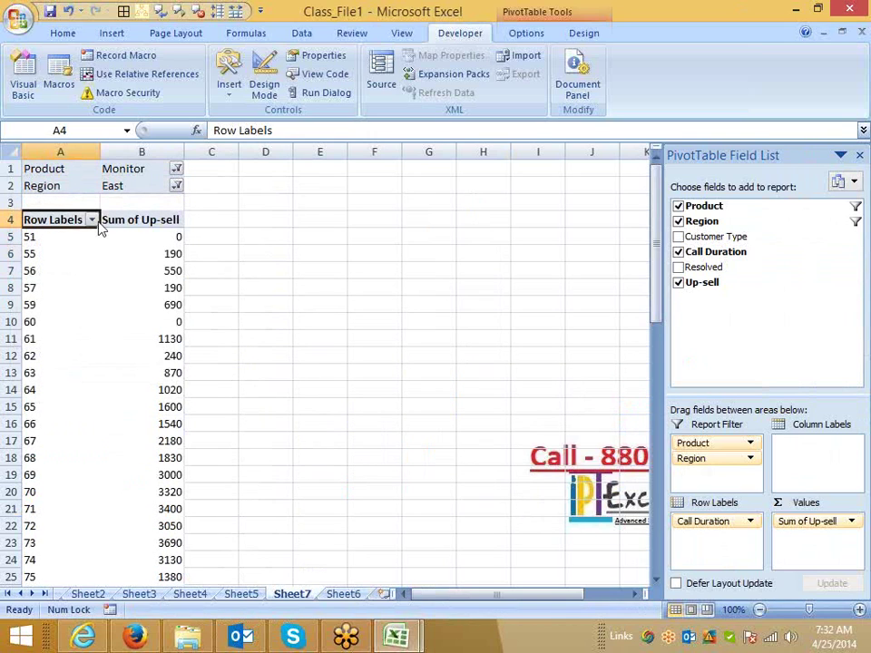
pyautogui.click(91, 219)
pyautogui.moveTo(101, 323)
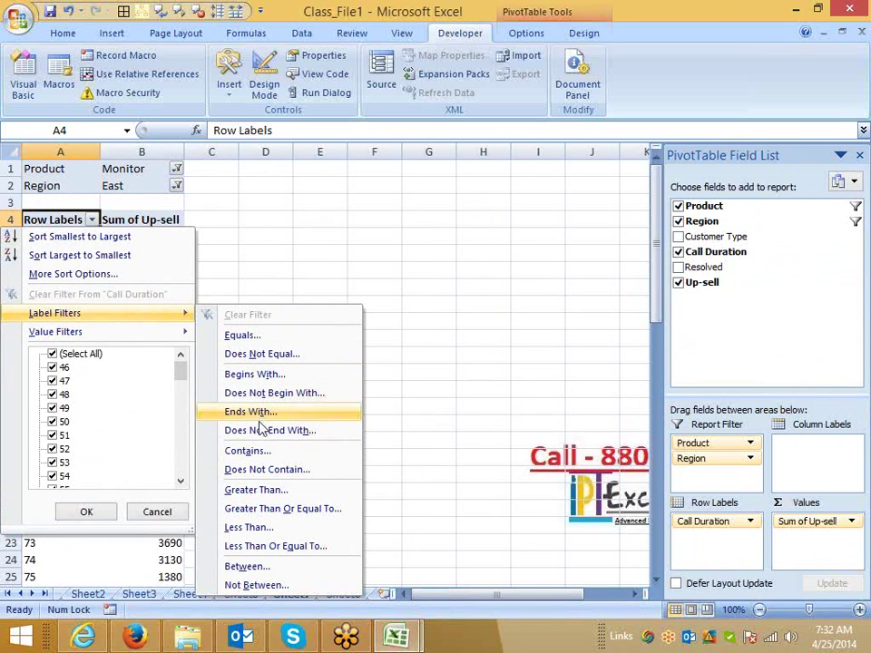
pyautogui.click(238, 490)
pyautogui.write('80')
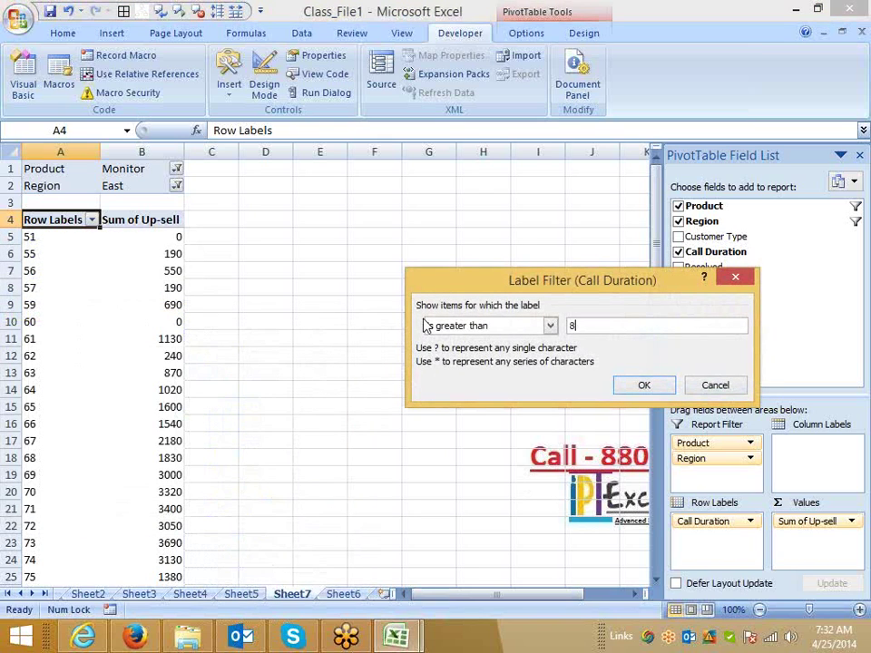
pyautogui.click(638, 385)
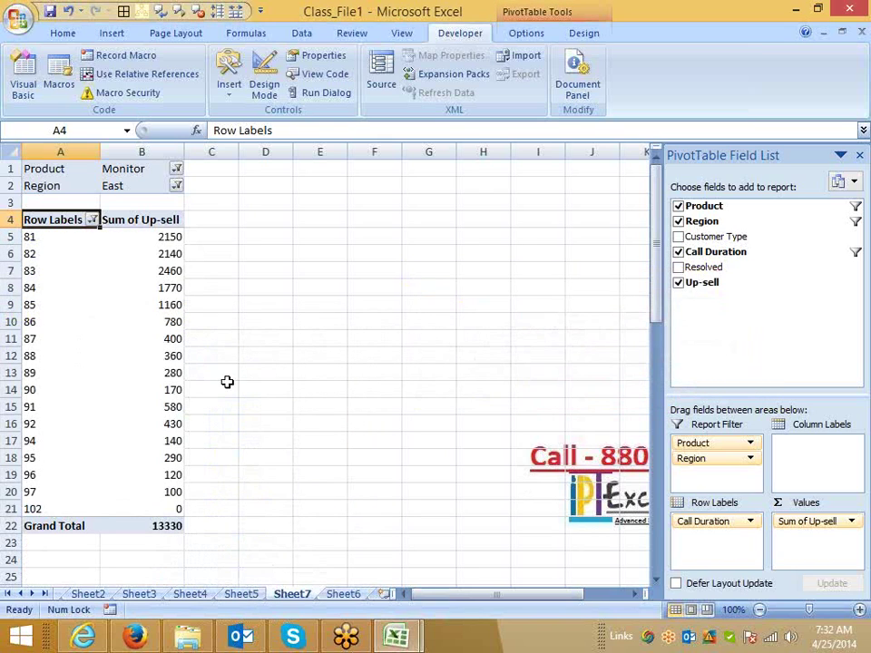
# Step: Compare the filtered pivot table's grand total with the SUMIFS result in Sheet6 cell I26
pyautogui.click(167, 507)
pyautogui.click(167, 531)
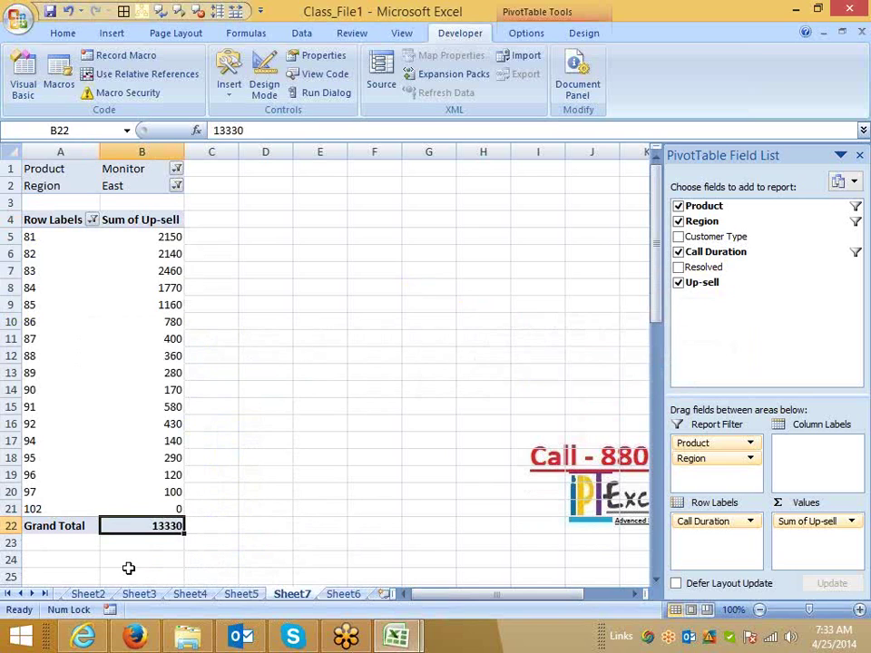
pyautogui.click(343, 593)
pyautogui.click(491, 491)
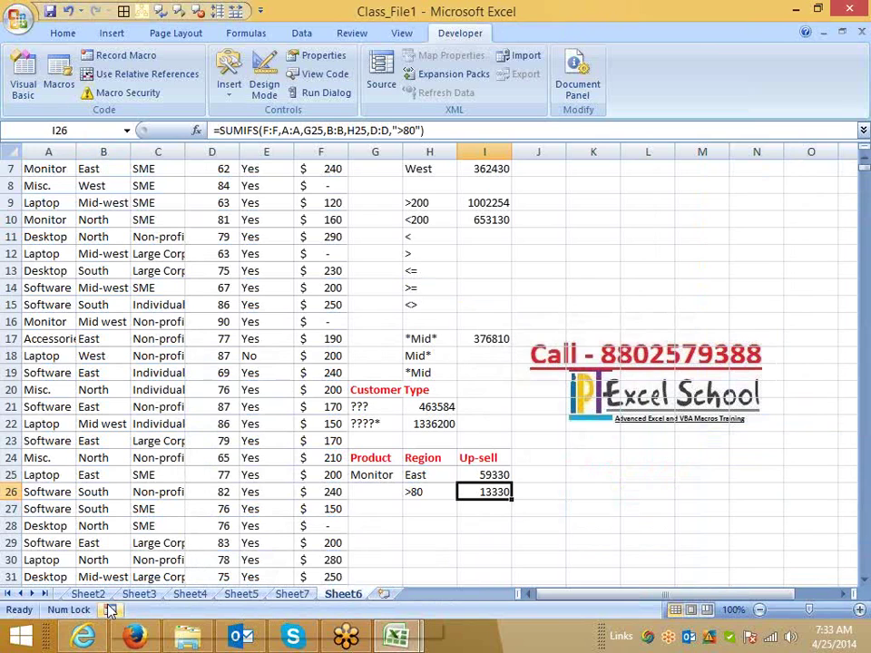
# Step: Review the wildcard SUMIF formulas in H21 and H22 under Customer Type on Sheet6
pyautogui.click(381, 422)
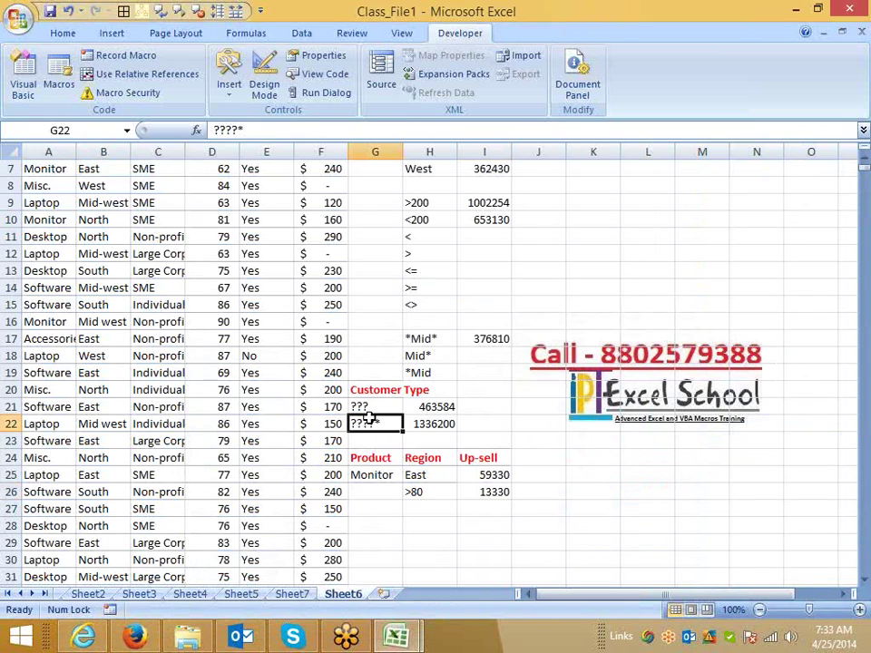
pyautogui.click(432, 409)
pyautogui.click(444, 421)
pyautogui.scroll(2, 486, 440)
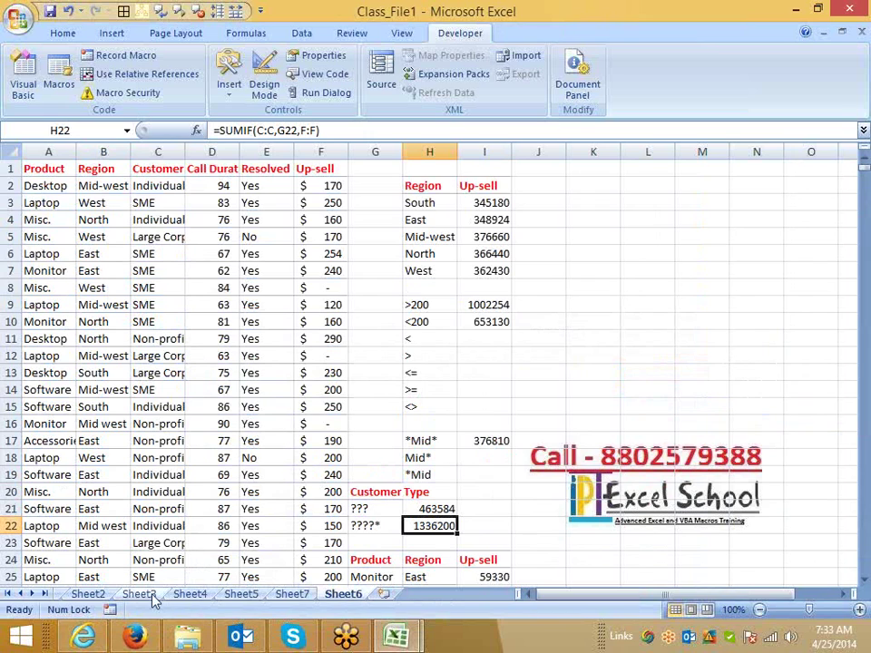
# Step: On Sheet5, enter 10 in B1 and fill it down through B10
pyautogui.click(292, 594)
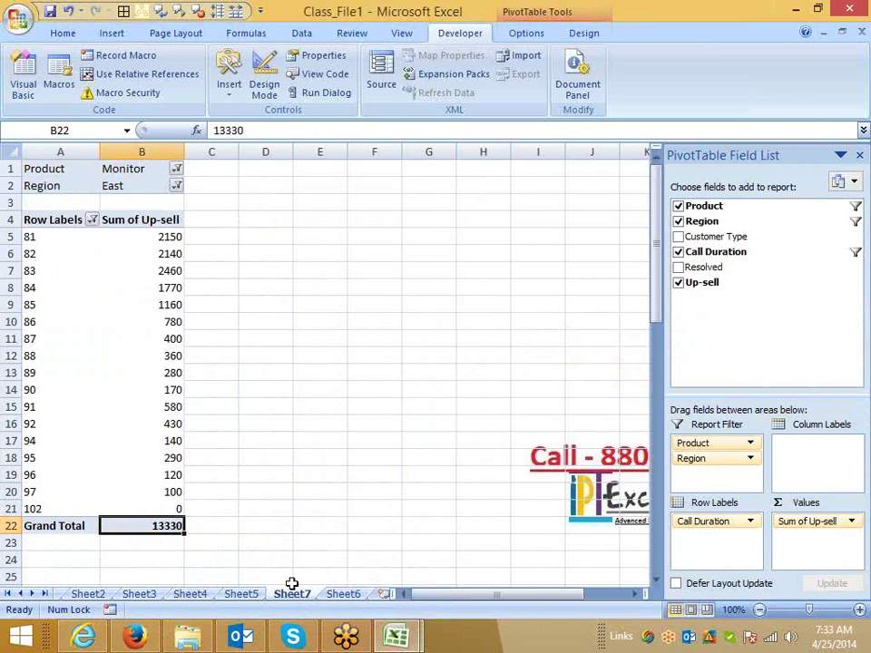
pyautogui.click(254, 597)
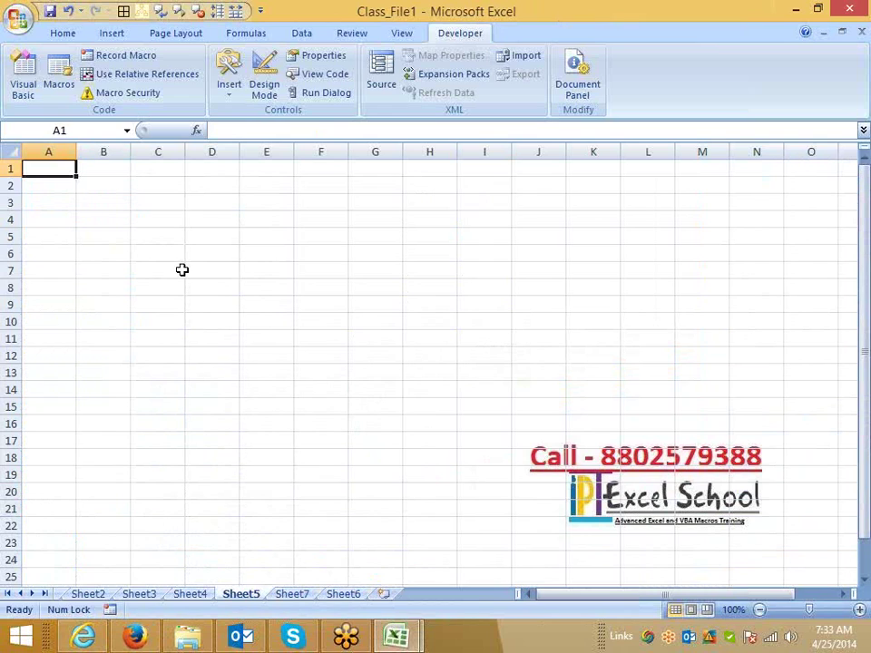
pyautogui.press('Right')
pyautogui.press('Right')
pyautogui.press('Left')
pyautogui.press('Left')
pyautogui.press('Right')
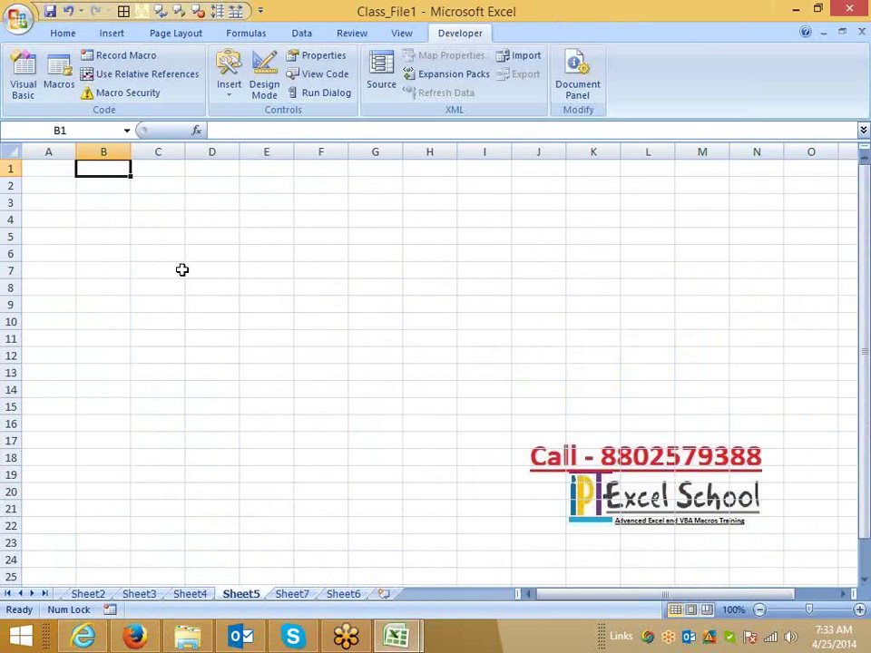
pyautogui.write('10')
pyautogui.press('Return')
pyautogui.press('Up')
pyautogui.hotkey('shift', 'Down')
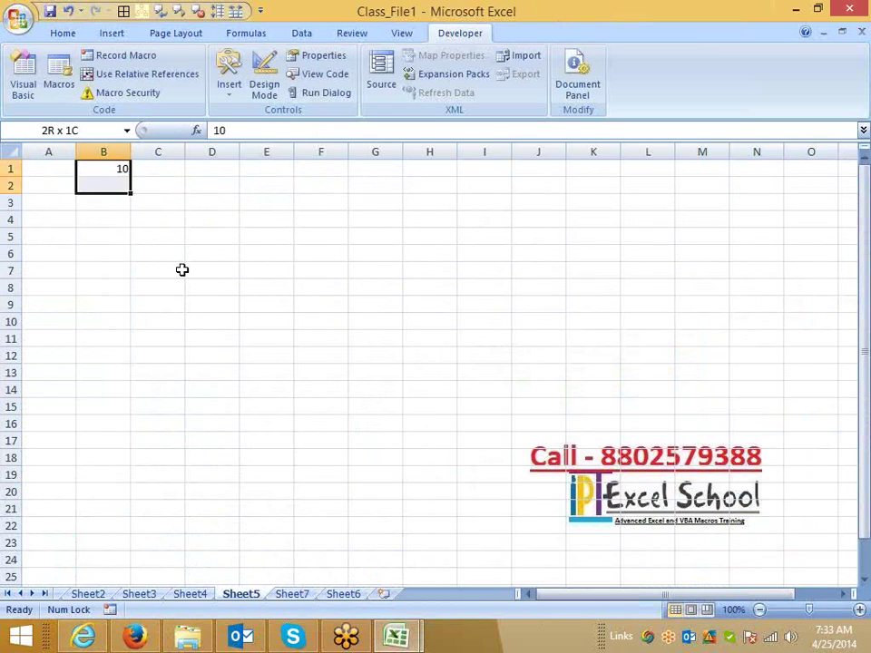
pyautogui.hotkey('shift', 'Down')
pyautogui.hotkey('shift', 'Down')
pyautogui.hotkey('shift', 'Down')
pyautogui.hotkey('shift', 'Down')
pyautogui.hotkey('shift', 'Down')
pyautogui.hotkey('shift', 'Down')
pyautogui.hotkey('shift', 'Down')
pyautogui.hotkey('shift', 'Down')
pyautogui.hotkey('shift', 'Down')
pyautogui.hotkey('shift', 'Down')
pyautogui.hotkey('shift', 'Down')
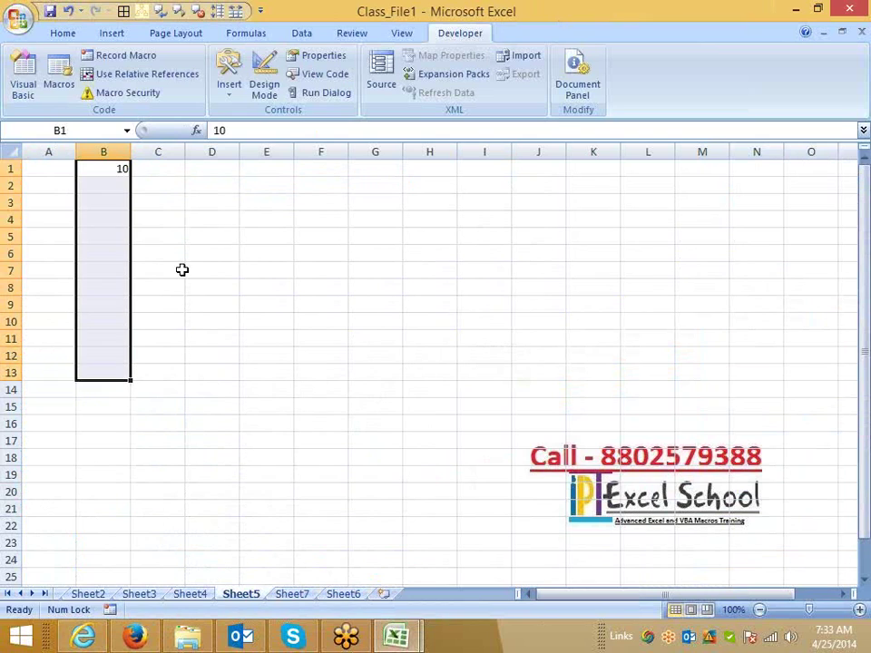
pyautogui.hotkey('shift', 'Up')
pyautogui.hotkey('shift', 'Up')
pyautogui.hotkey('shift', 'Up')
pyautogui.hotkey('ctrl', 'd')
pyautogui.hotkey('ctrl', 'Down')
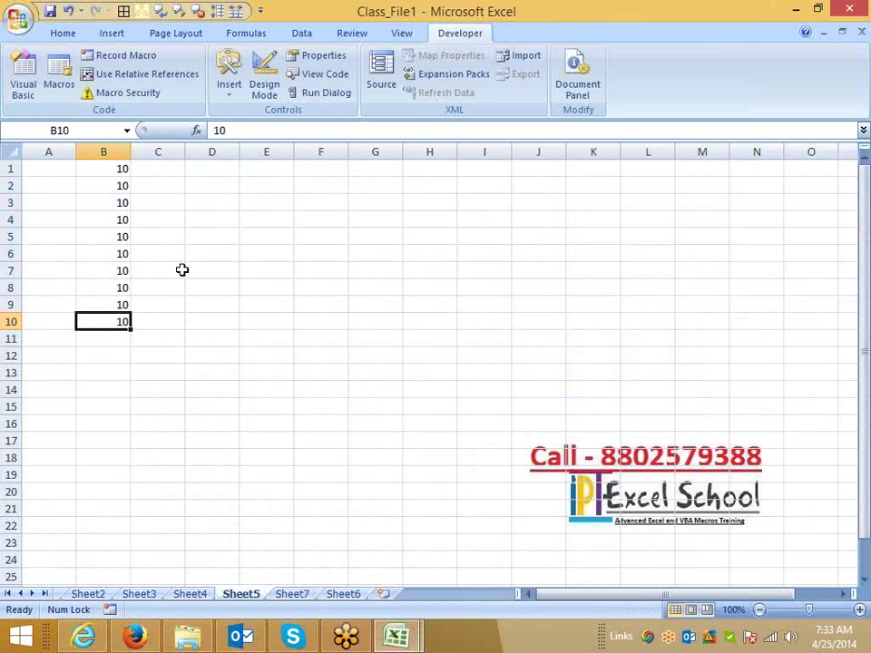
pyautogui.press('Down')
pyautogui.write('=av')
pyautogui.press('Tab')
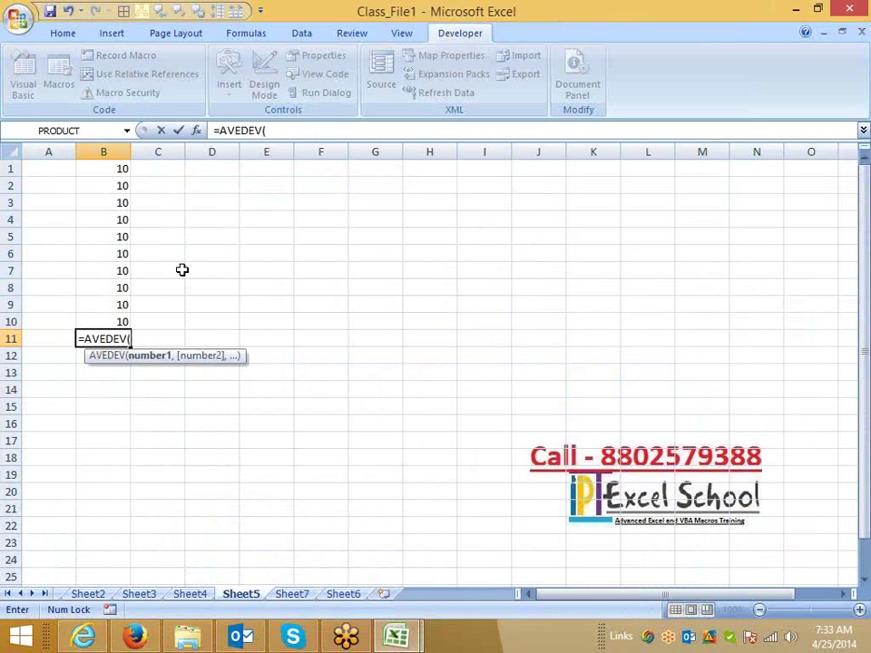
pyautogui.press('Escape')
# Step: Enter =AVERAGE(B1:B10) in B11 to average the column of tens
pyautogui.write('=av')
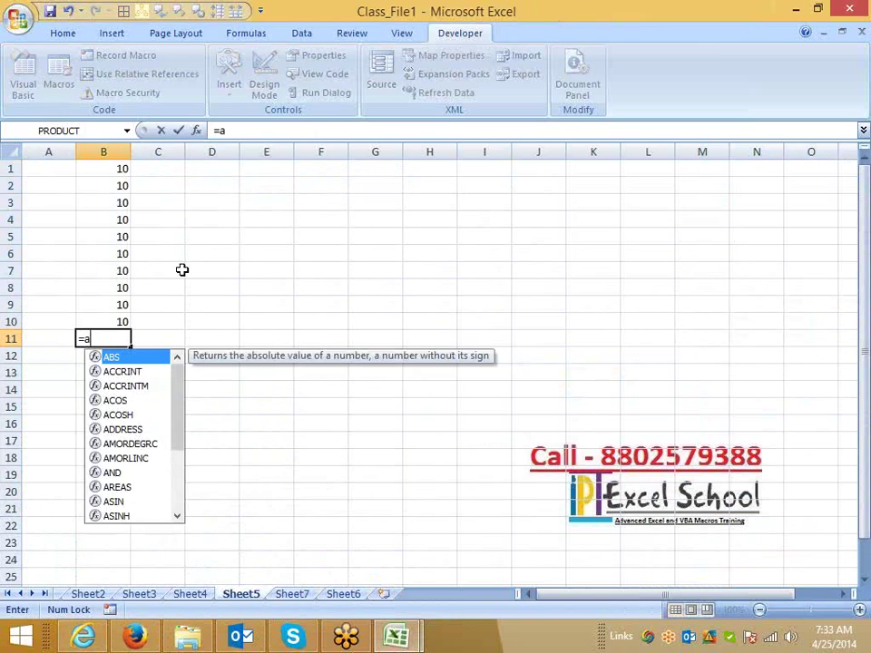
pyautogui.press('Down')
pyautogui.press('Down')
pyautogui.press('Up')
pyautogui.press('capslock')
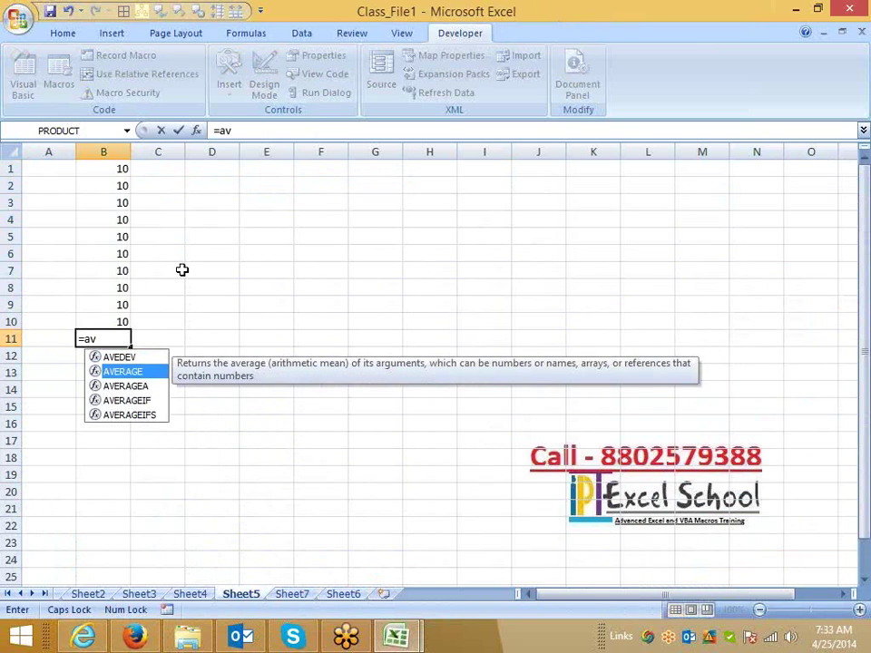
pyautogui.press('Tab')
pyautogui.press('Up')
pyautogui.hotkey('ctrl', 'Up')
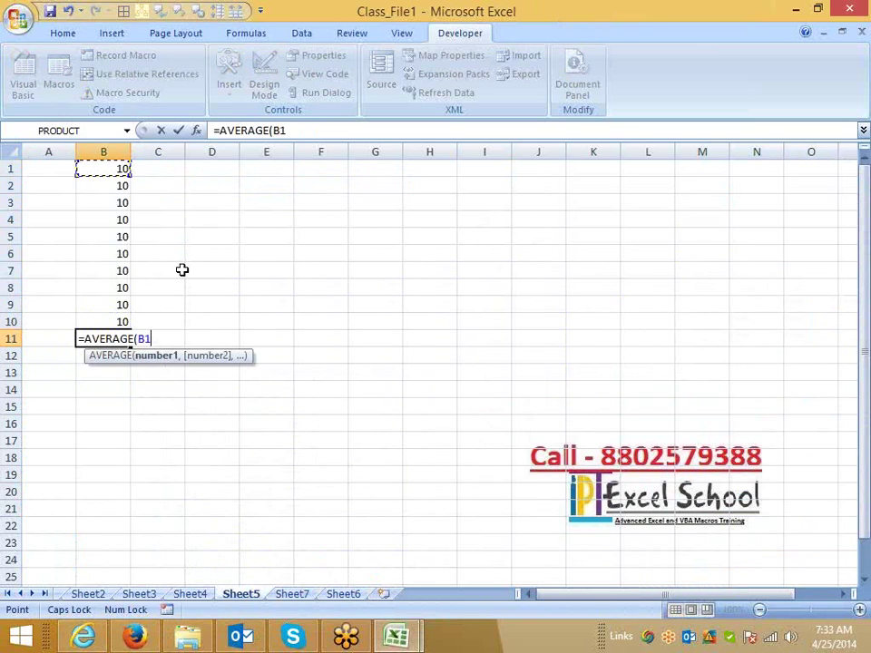
pyautogui.hotkey('ctrl', 'shift', 'Down')
pyautogui.press('Return')
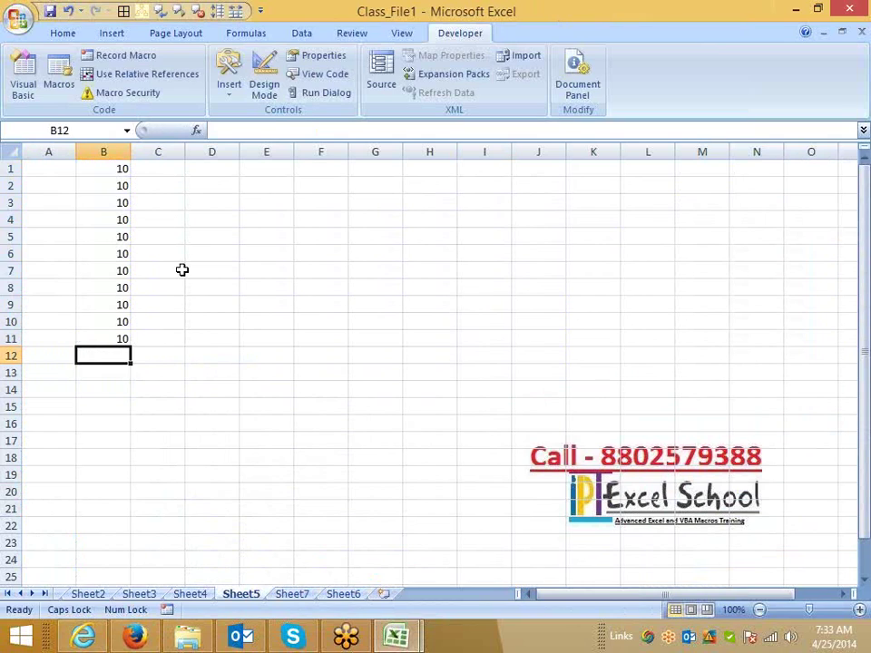
# Step: Select B1:B10 to check its average, count and sum against the formula below
pyautogui.press('Up')
pyautogui.press('Up')
pyautogui.hotkey('ctrl', 'shift', 'Up')
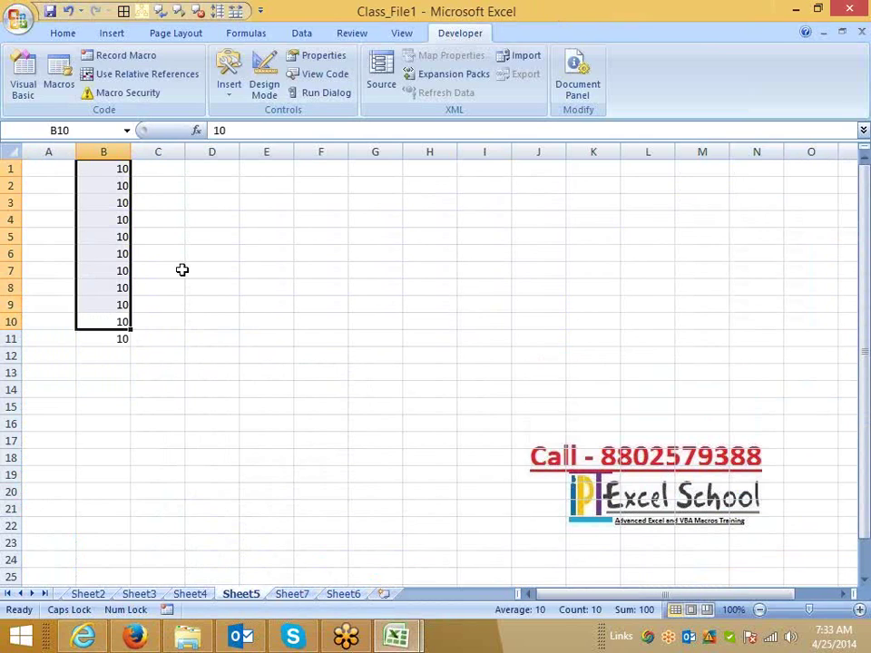
# Step: Replace the number in B4 with the logical value TRUE
pyautogui.press('Down')
pyautogui.press('Up')
pyautogui.press('Up')
pyautogui.press('Up')
pyautogui.press('Up')
pyautogui.press('Up')
pyautogui.press('Up')
pyautogui.press('Up')
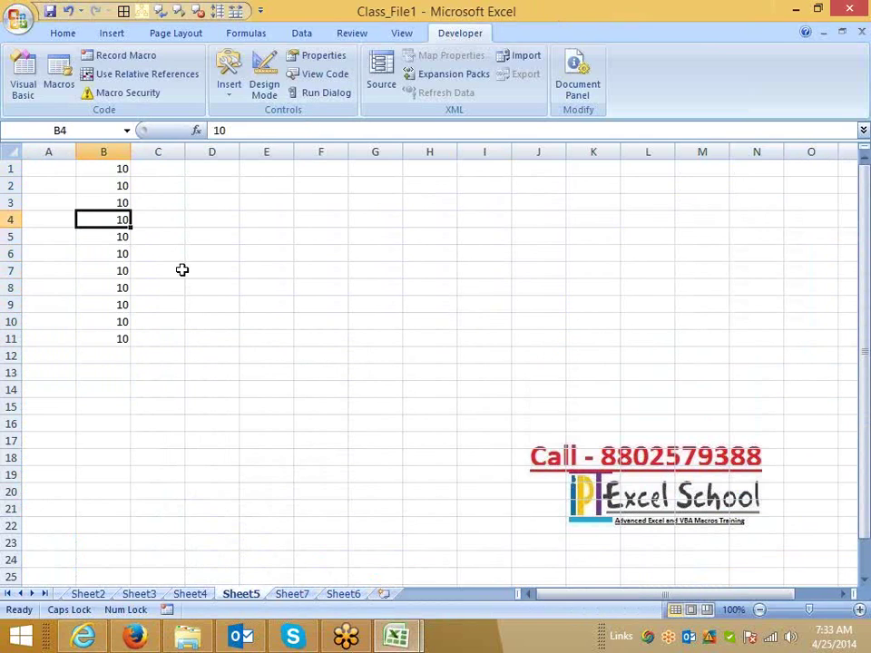
pyautogui.write('TRUE')
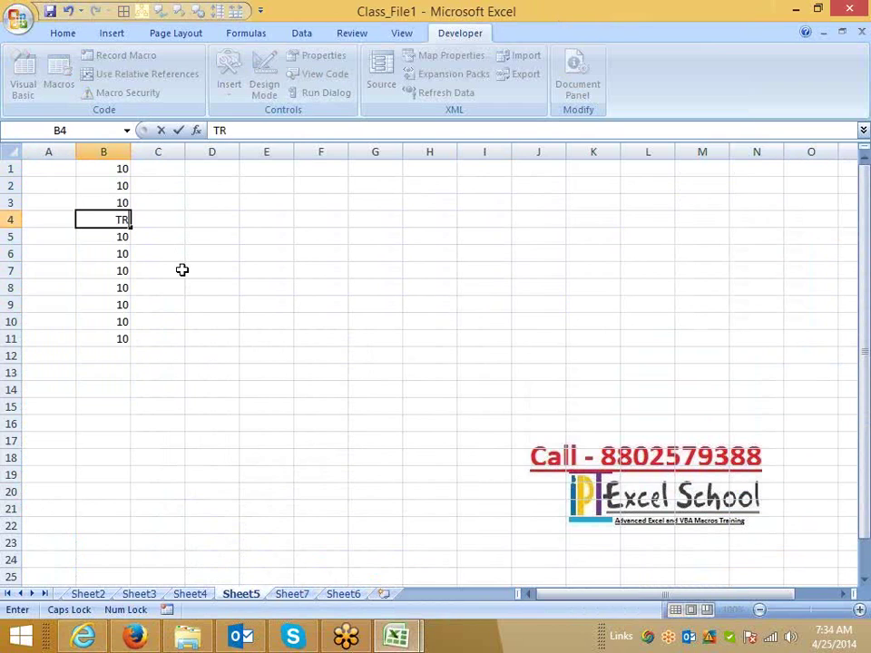
pyautogui.press('Return')
# Step: Replace the number in B8 with the formula =TRUE
pyautogui.press('Down')
pyautogui.press('Down')
pyautogui.press('Down')
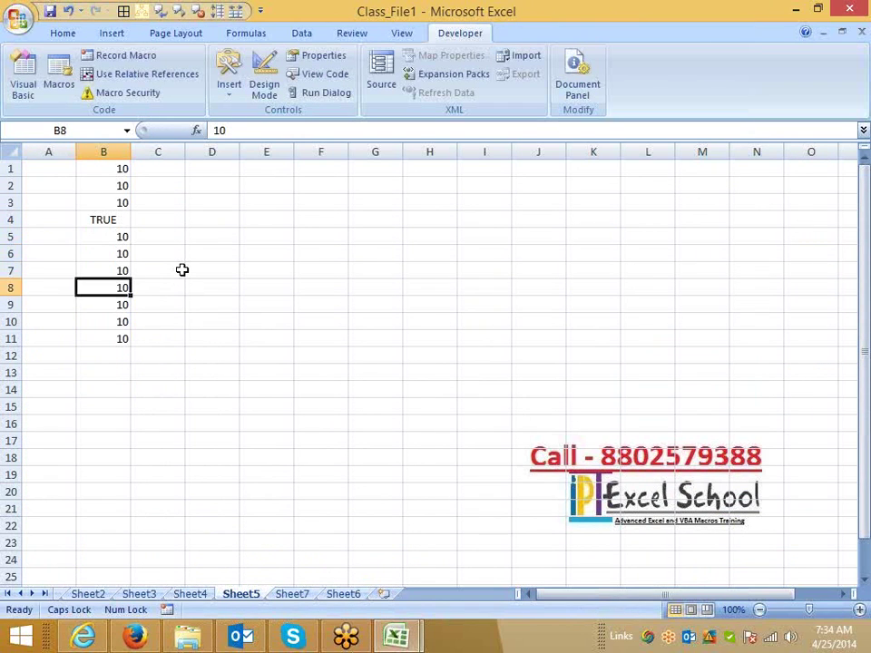
pyautogui.write('=TRUE')
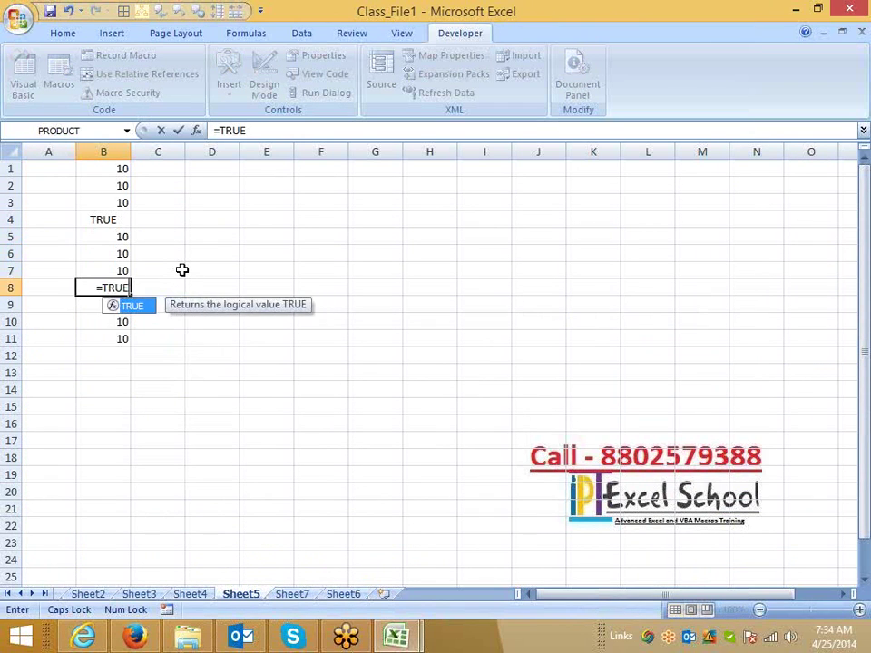
pyautogui.press('Return')
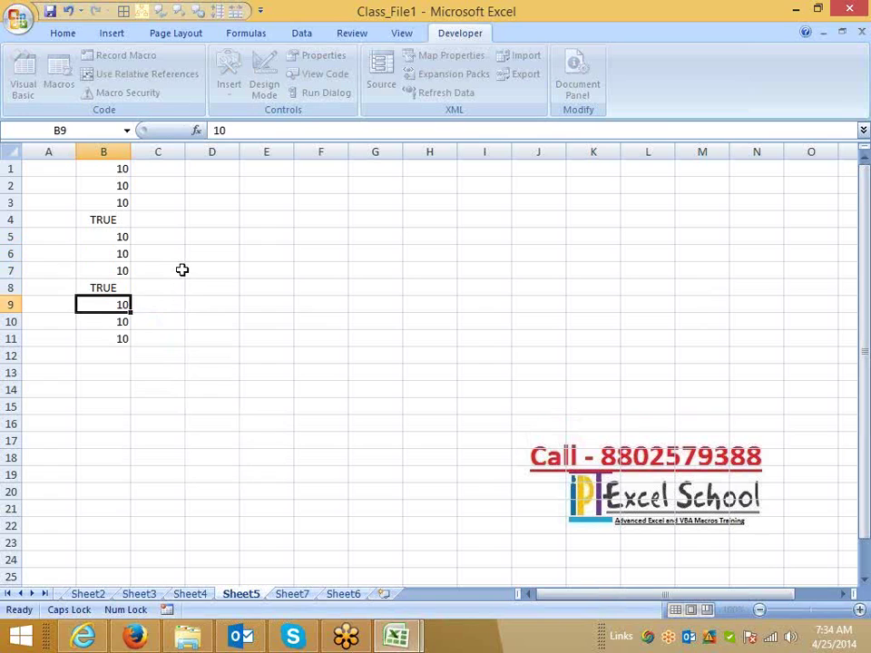
# Step: Move the AVERAGE formula from B11 to D11
pyautogui.press('Down')
pyautogui.press('Down')
pyautogui.hotkey('ctrl', 'c')
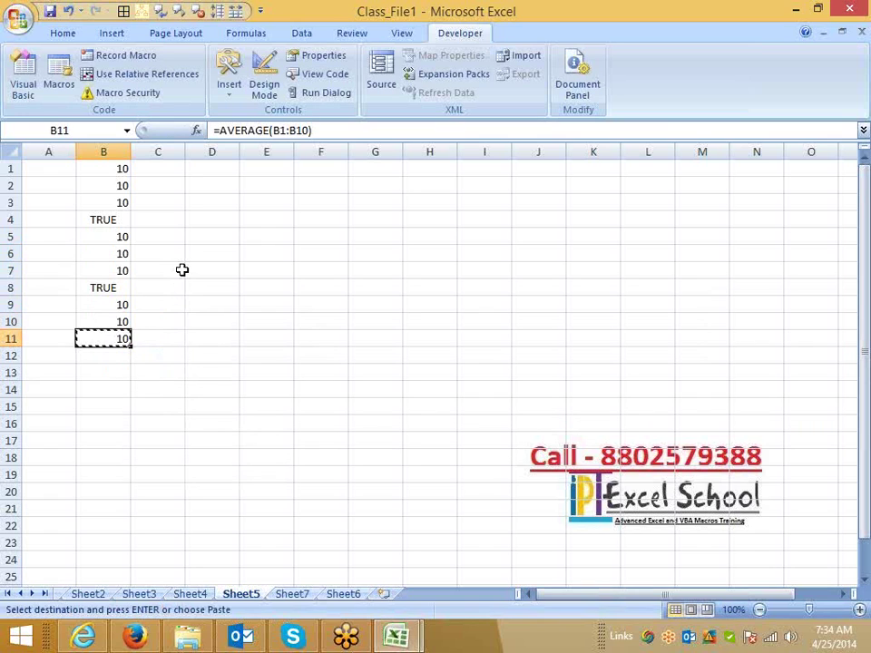
pyautogui.press('Right')
pyautogui.press('Right')
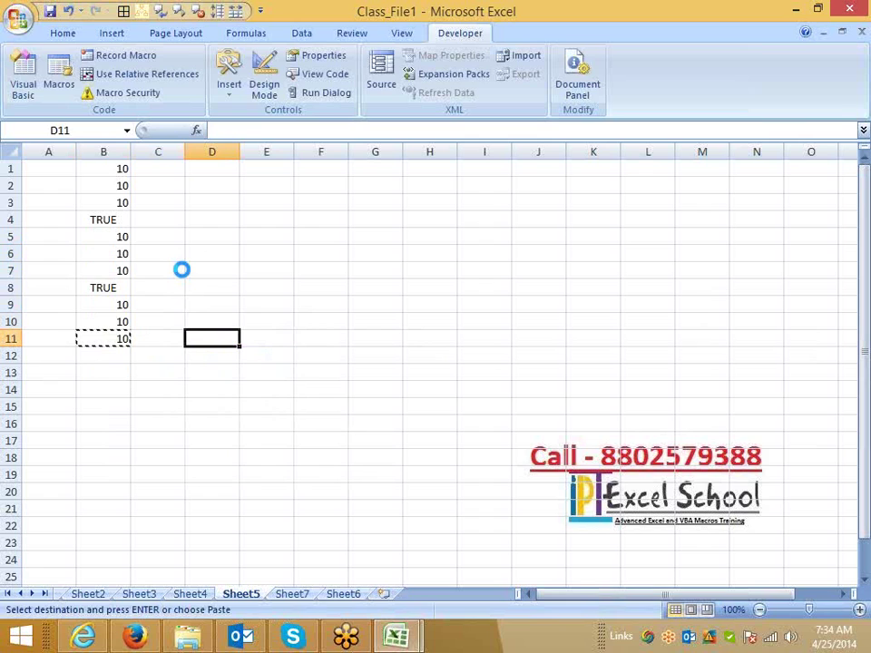
pyautogui.press('Return')
# Step: Enter an AVERAGEA formula in B11 covering B1:B10
pyautogui.press('Left')
pyautogui.press('Left')
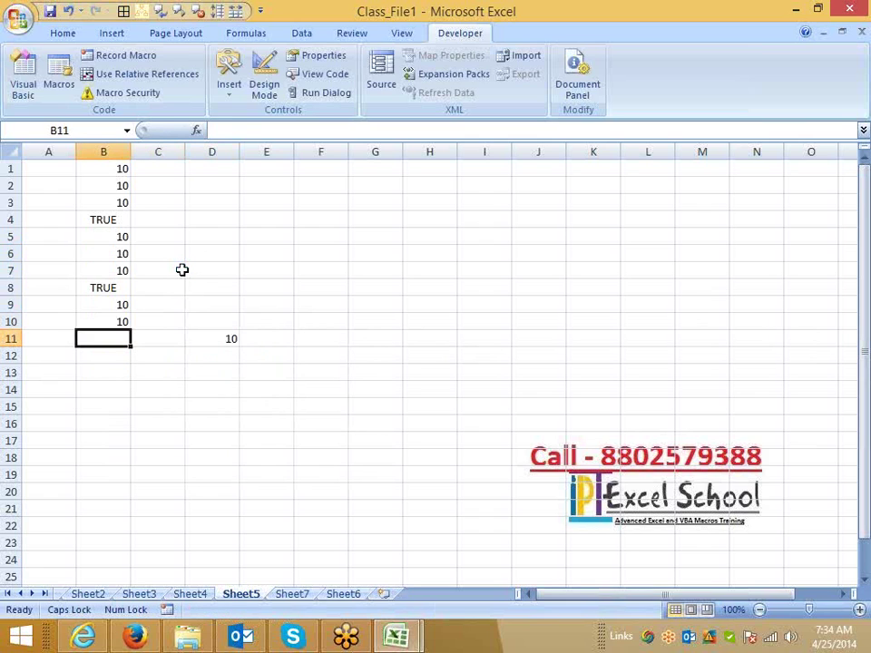
pyautogui.write('=AV')
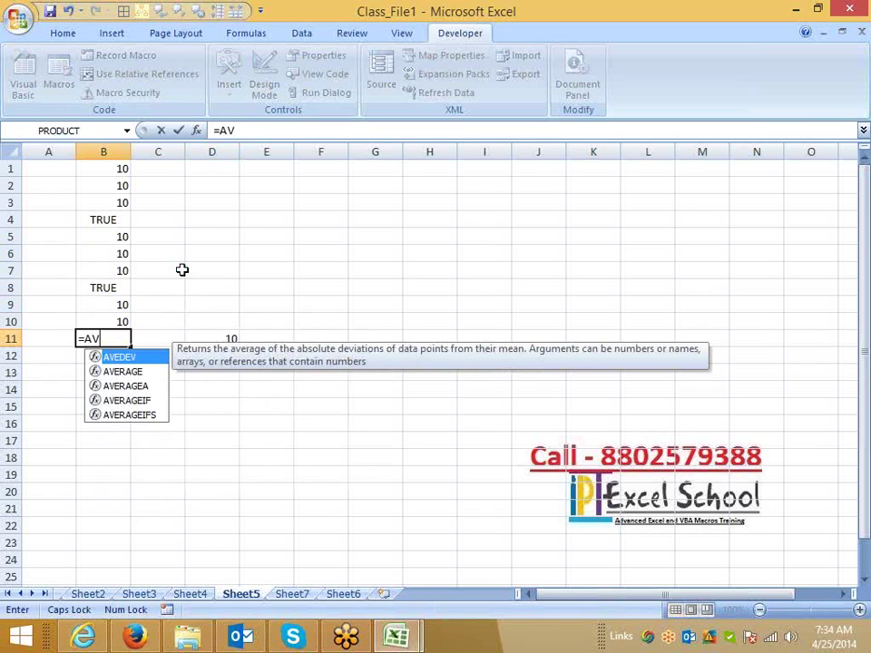
pyautogui.press('Down')
pyautogui.press('Down')
pyautogui.press('Tab')
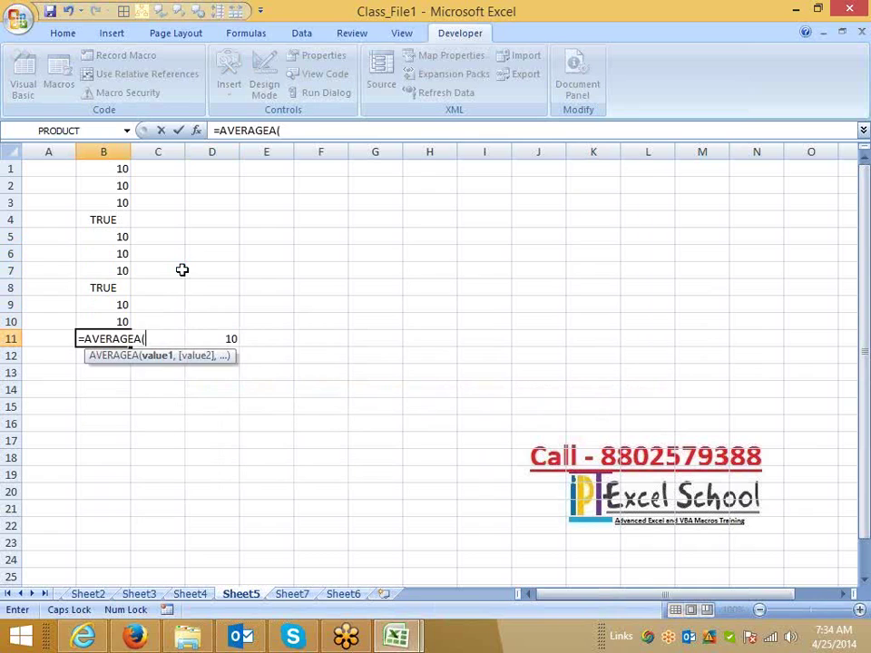
pyautogui.press('Up')
pyautogui.hotkey('ctrl', 'shift', 'Up')
pyautogui.press('Return')
pyautogui.press('Up')
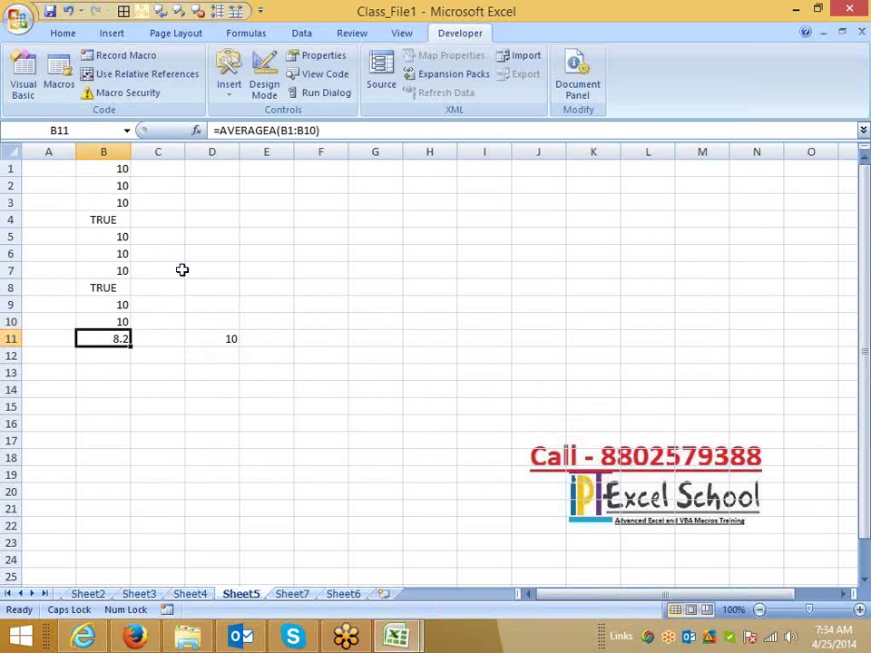
# Step: Select B1:B10 to compare its average, count and sum with the AVERAGEA result, and inspect the logical value in B4
pyautogui.press('Up')
pyautogui.hotkey('ctrl', 'shift', 'Up')
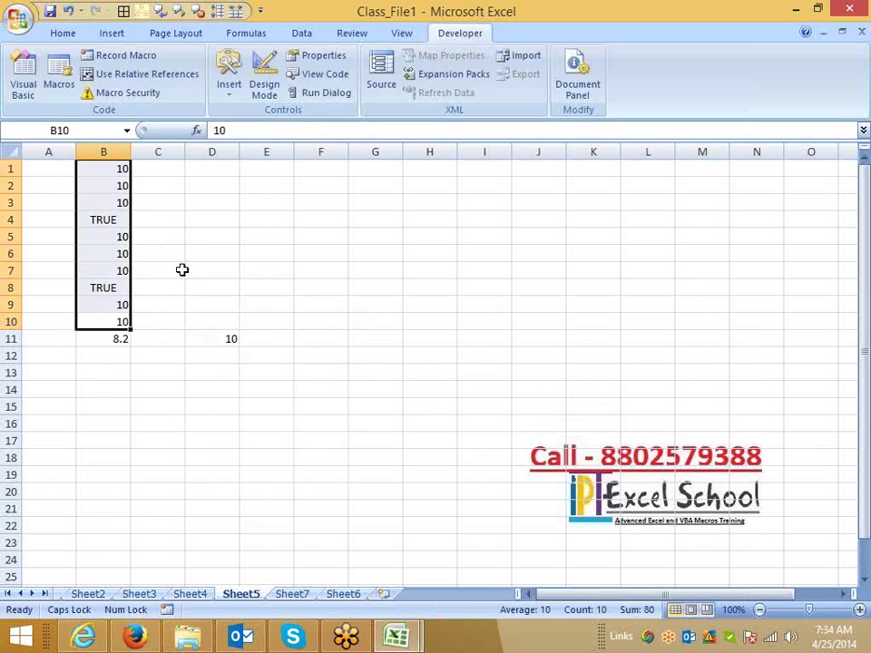
pyautogui.press('Up')
pyautogui.press('Up')
pyautogui.press('Up')
pyautogui.press('Up')
pyautogui.press('Up')
pyautogui.press('Up')
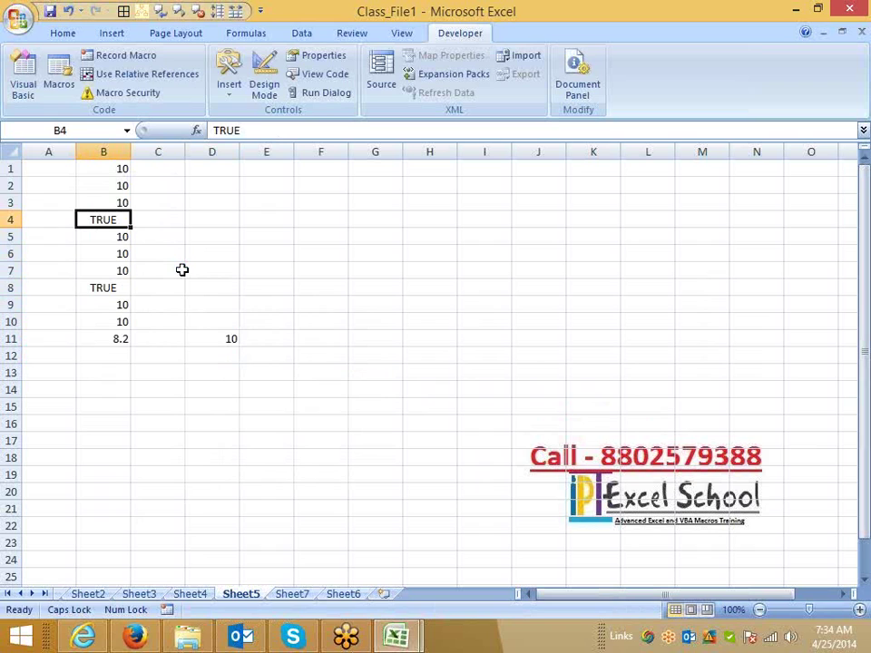
# Step: Switch to Sheet6 and examine the SUMIF formula for the South region in I3
pyautogui.click(343, 594)
pyautogui.click(445, 201)
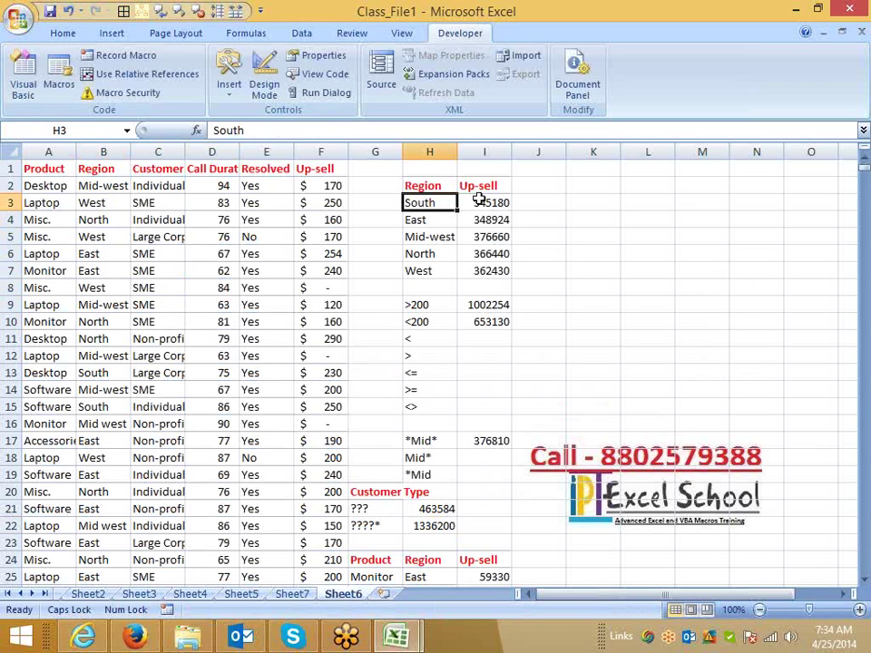
pyautogui.click(478, 200)
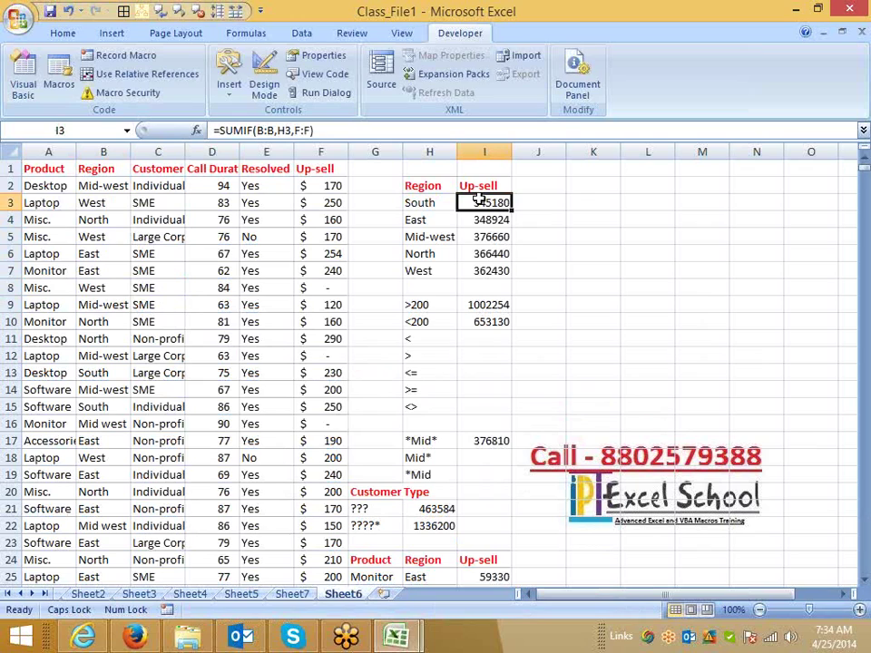
pyautogui.press('Right')
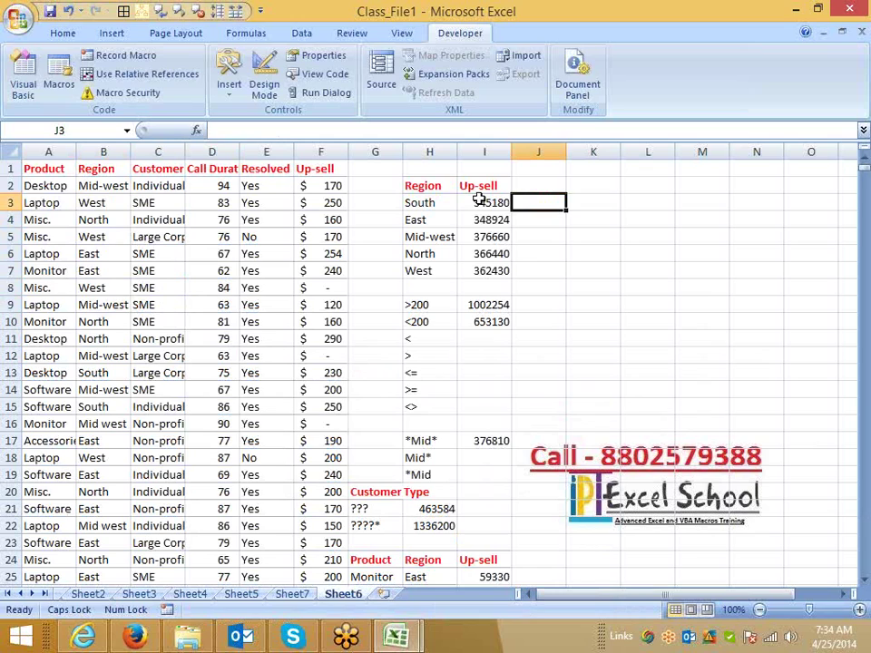
pyautogui.press('Left')
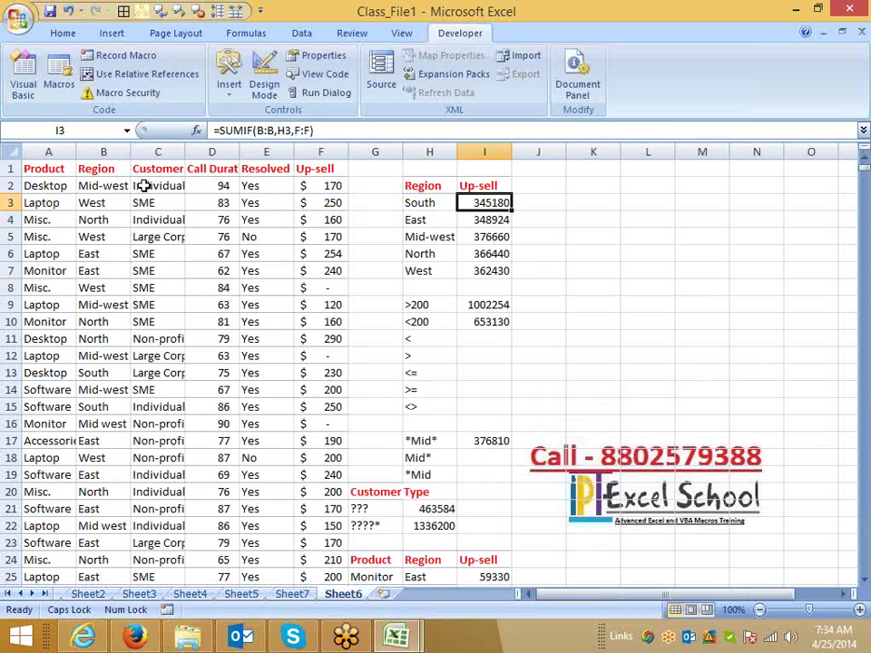
# Step: Start an AVERAGEIF formula in J3 with the whole Region column B as its range
pyautogui.press('Right')
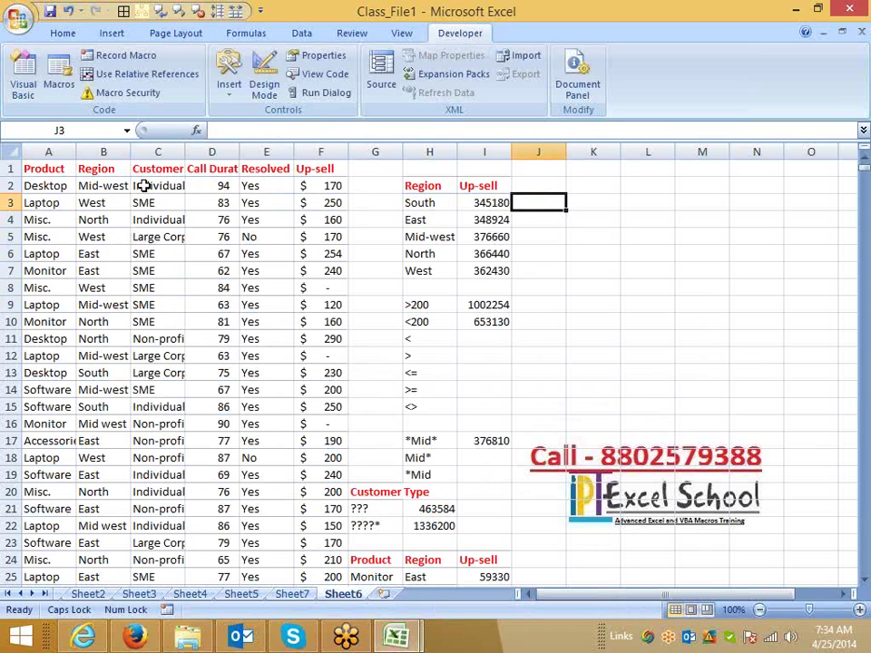
pyautogui.write('=AV')
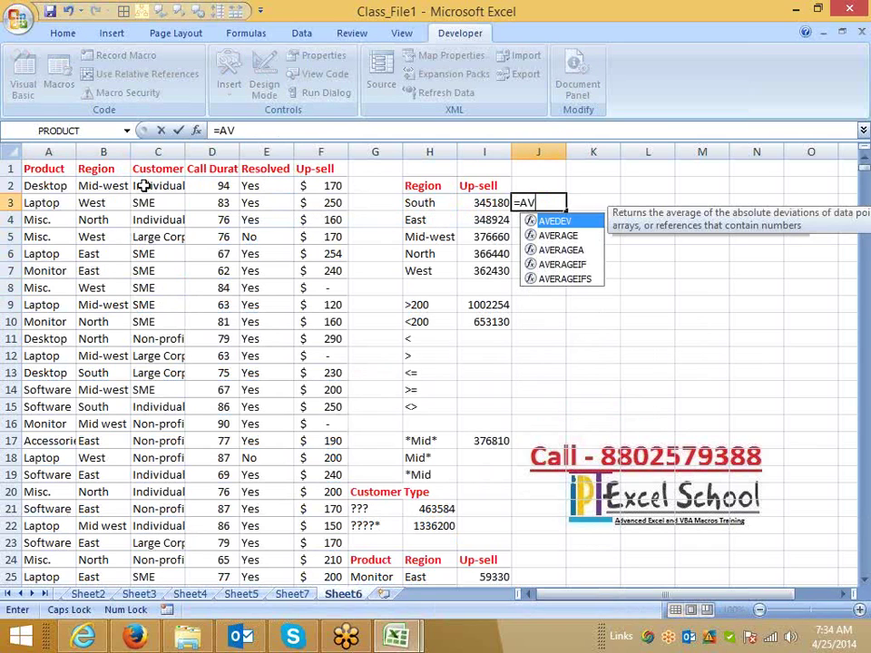
pyautogui.press('Down')
pyautogui.press('Down')
pyautogui.press('Down')
pyautogui.press('Tab')
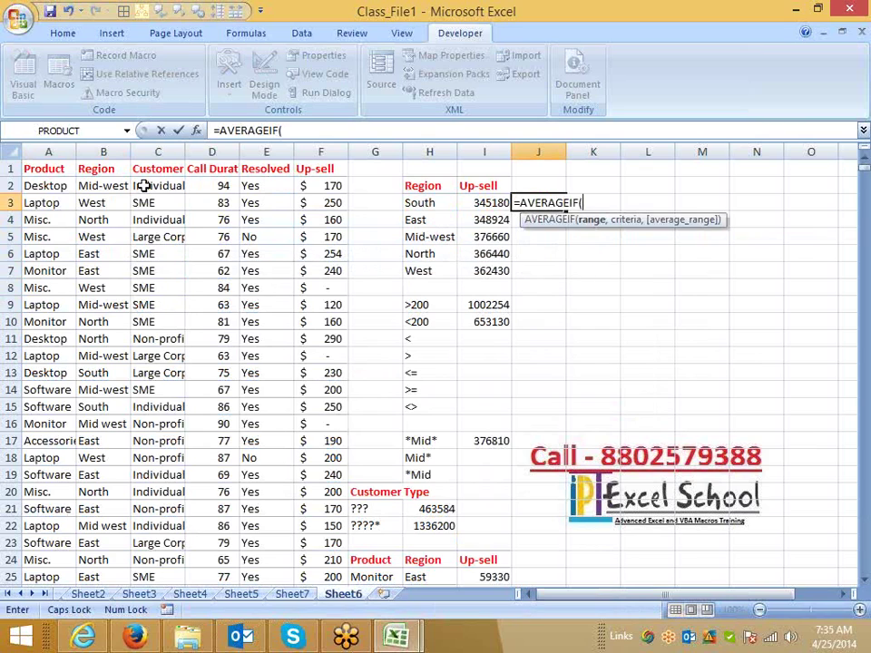
pyautogui.press('Left')
pyautogui.press('Left')
pyautogui.press('Left')
pyautogui.press('Left')
pyautogui.press('Left')
pyautogui.press('Left')
pyautogui.press('Left')
pyautogui.press('Left')
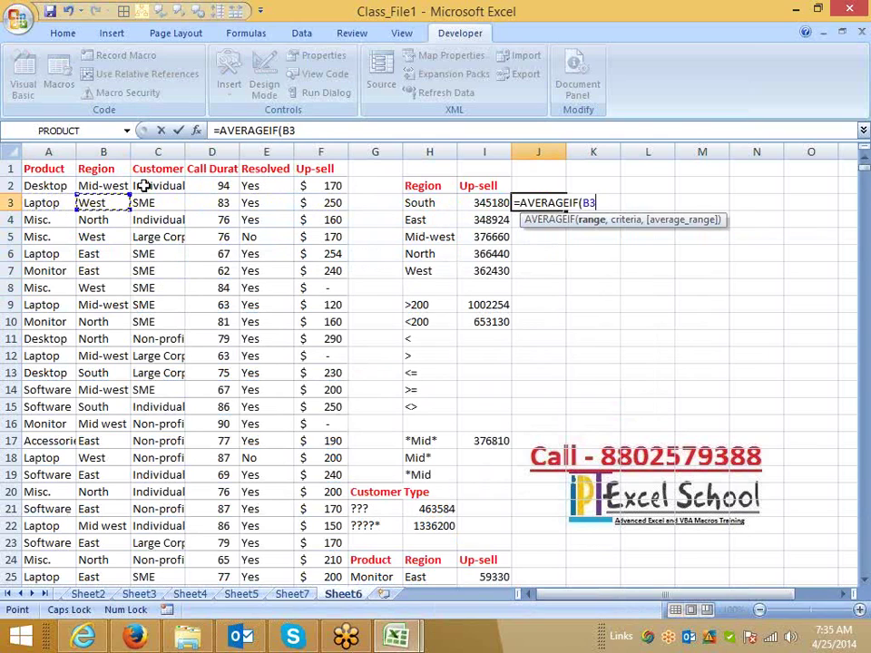
pyautogui.press('Right')
pyautogui.press('Left')
pyautogui.hotkey('ctrl', 'space')
pyautogui.write(',')
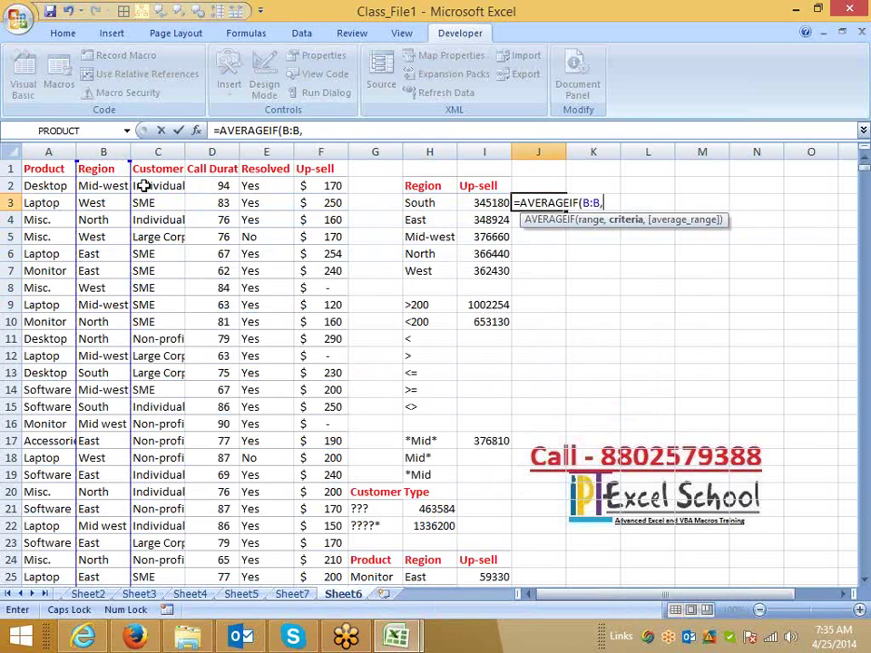
# Step: Complete the J3 formula with H3 as the criteria and the Up-sell column F:F as the average range
pyautogui.press('Left')
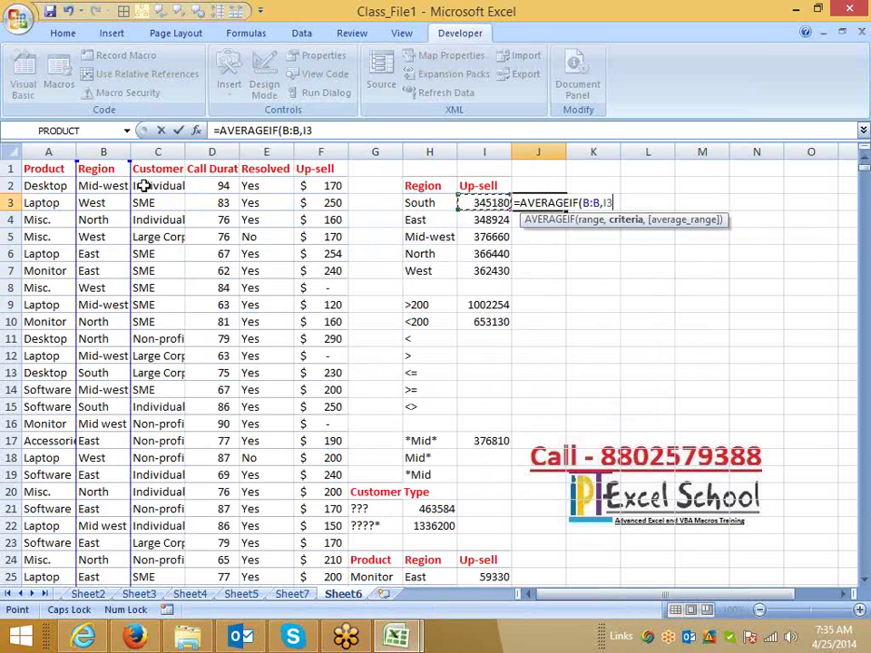
pyautogui.press('Left')
pyautogui.write(',')
pyautogui.press('Left')
pyautogui.press('Left')
pyautogui.press('Left')
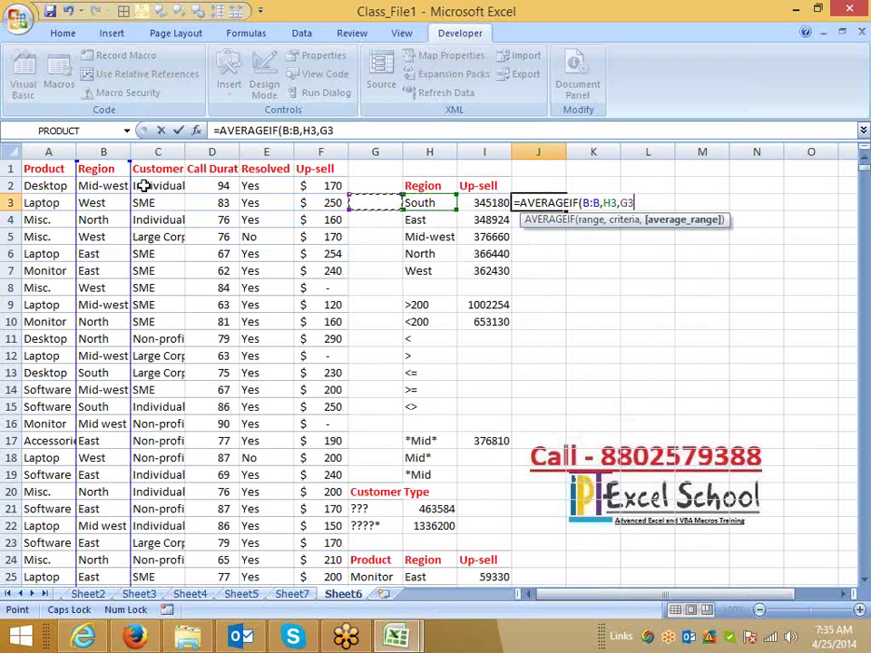
pyautogui.press('Left')
pyautogui.hotkey('ctrl', 'space')
pyautogui.press('Return')
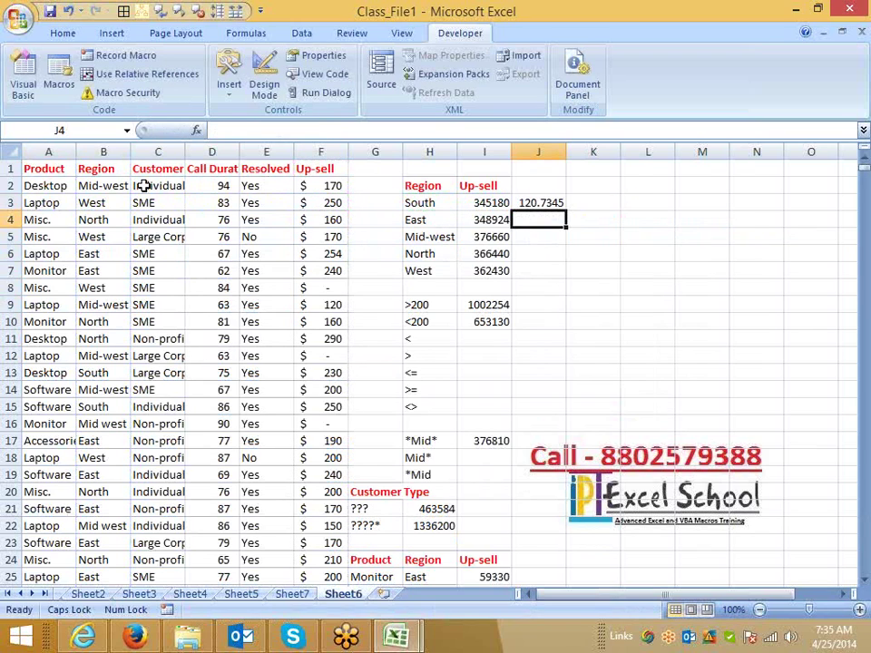
pyautogui.press('Up')
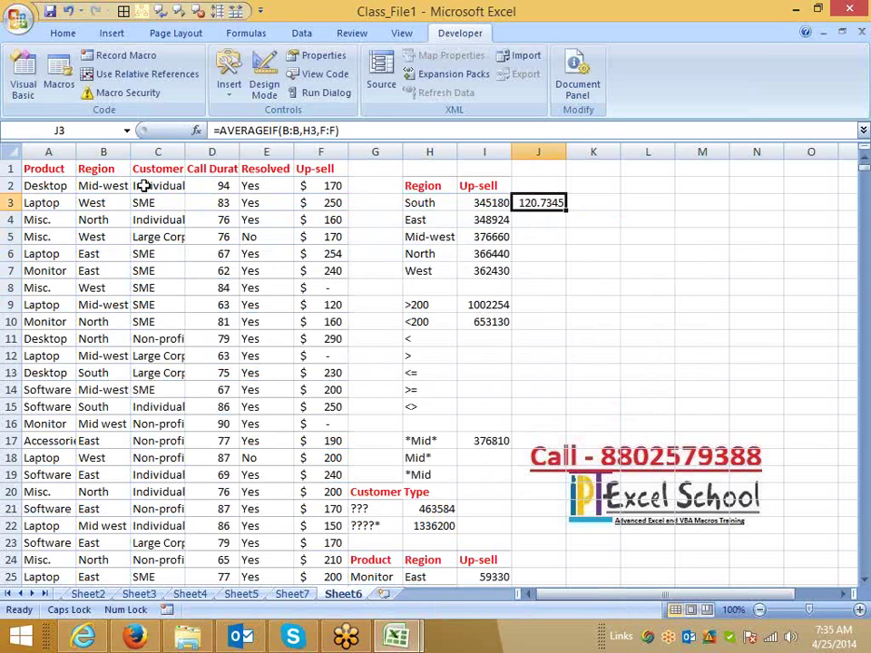
pyautogui.hotkey('shift', 'Down')
pyautogui.hotkey('shift', 'Down')
pyautogui.hotkey('shift', 'Down')
pyautogui.hotkey('shift', 'Down')
pyautogui.press('Up')
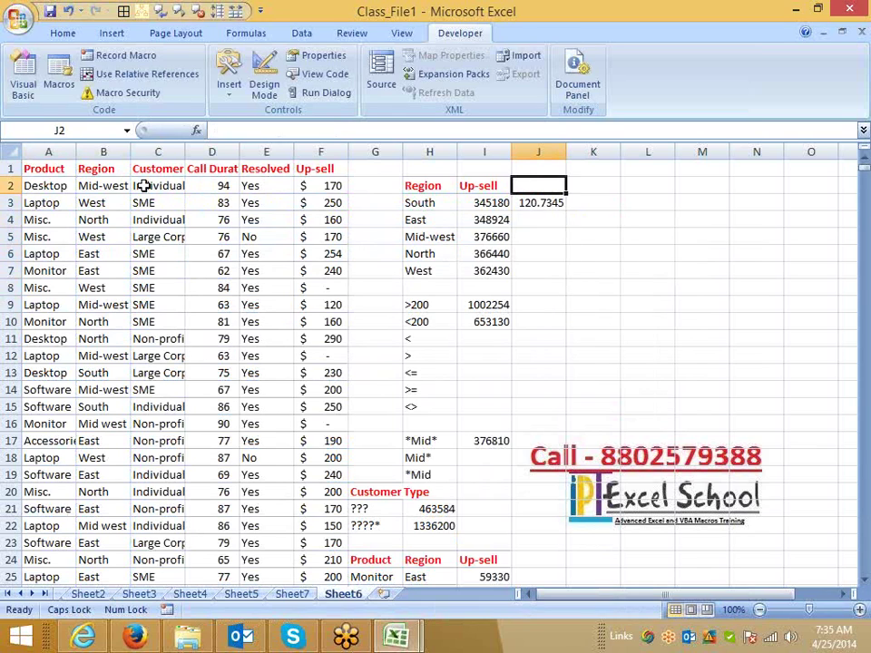
# Step: Start an AVERAGEIF formula in J4 with the whole Region column B as its range
pyautogui.press('Down')
pyautogui.press('Down')
pyautogui.write('=')
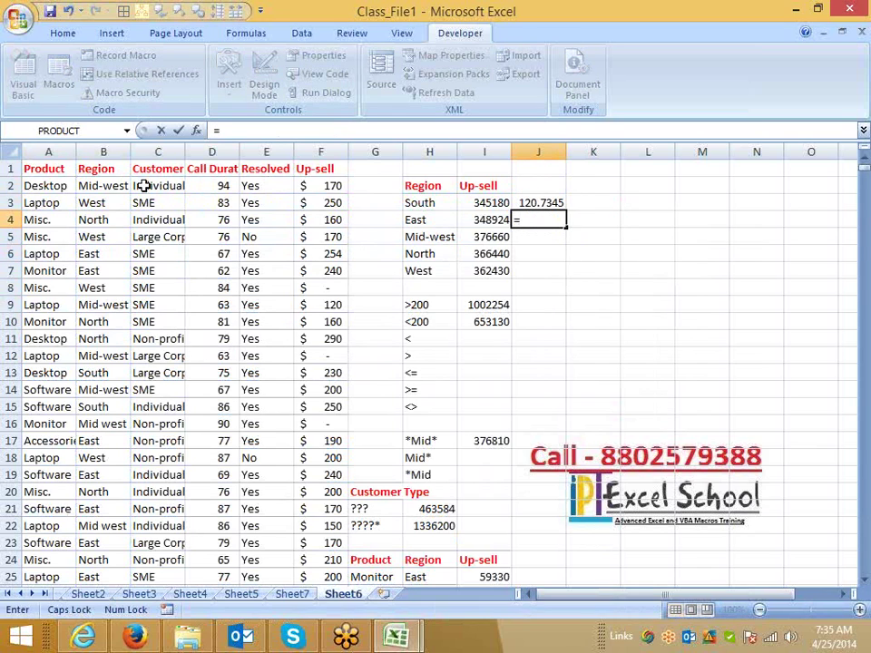
pyautogui.write('AV')
pyautogui.press('Down')
pyautogui.press('Down')
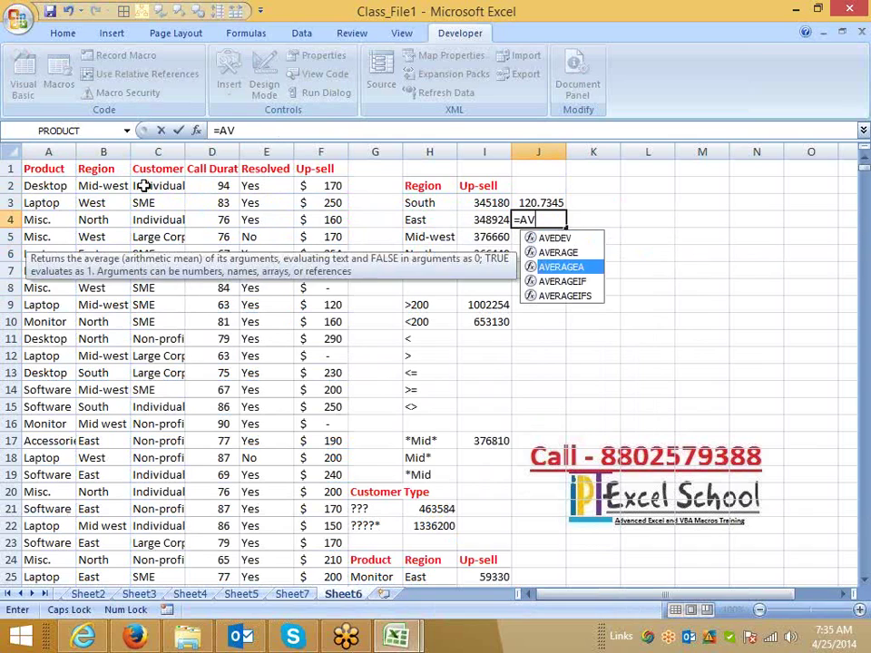
pyautogui.press('Down')
pyautogui.press('Tab')
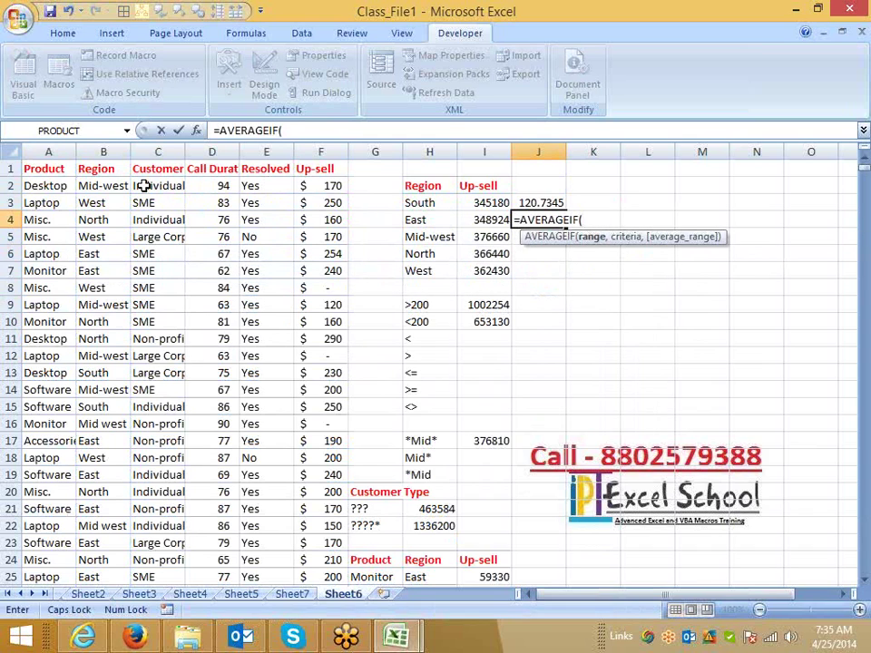
pyautogui.press('Left')
pyautogui.press('Left')
pyautogui.press('Left')
pyautogui.press('Left')
pyautogui.press('Left')
pyautogui.press('Left')
pyautogui.press('Left')
pyautogui.press('Left')
pyautogui.hotkey('ctrl', 'space')
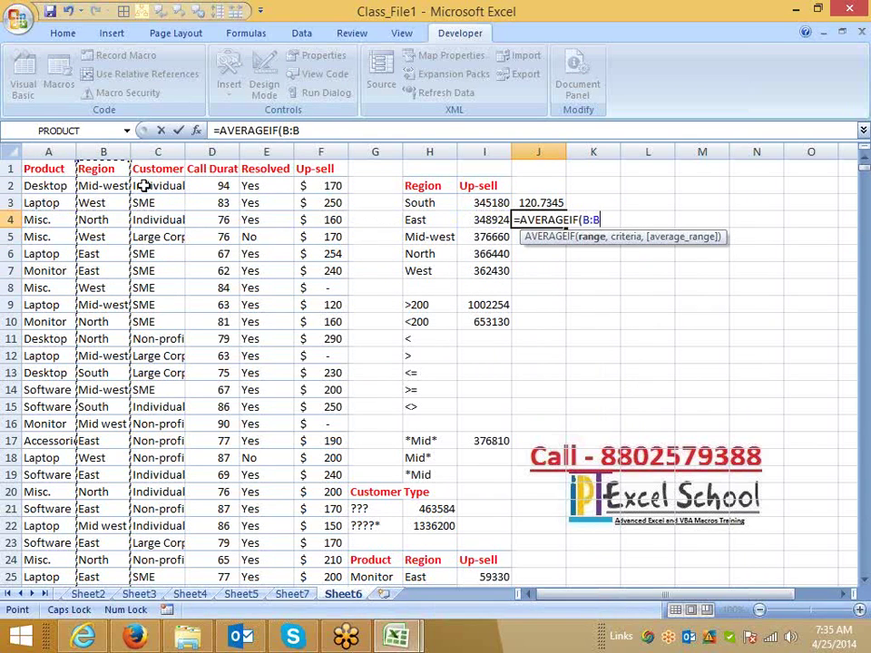
# Step: Complete the J4 formula with H4 as the criteria and the Up-sell column F:F as the average range
pyautogui.write(',')
pyautogui.press('Left')
pyautogui.press('Left')
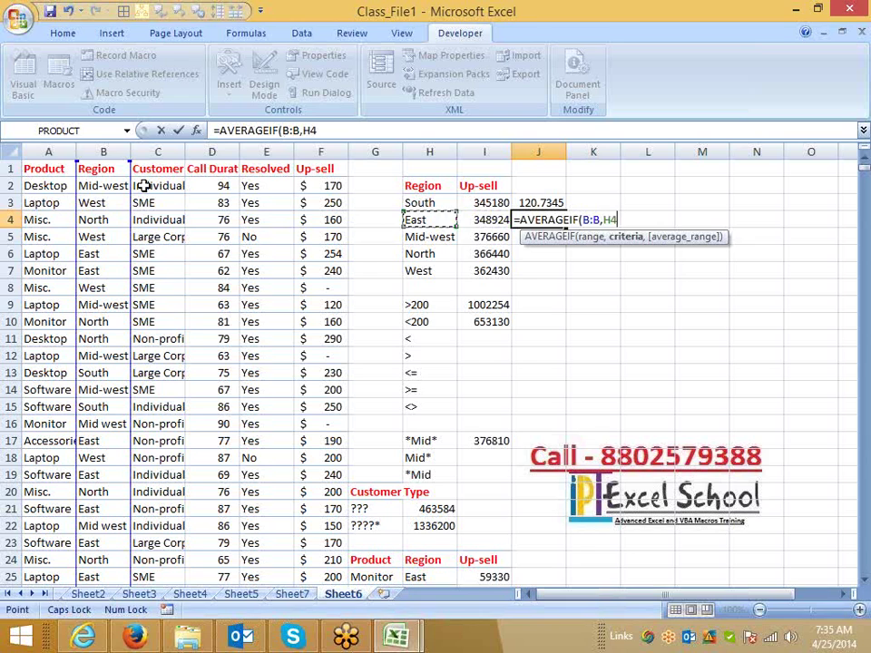
pyautogui.write(',')
pyautogui.press('Left')
pyautogui.press('Left')
pyautogui.press('Left')
pyautogui.press('Left')
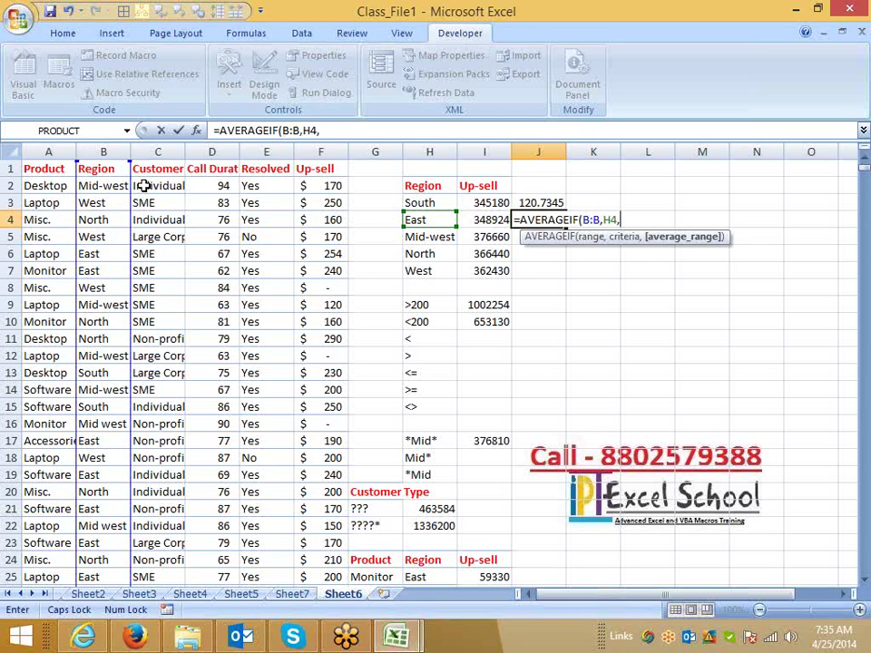
pyautogui.hotkey('ctrl', 'space')
pyautogui.hotkey('ctrl', 'Return')
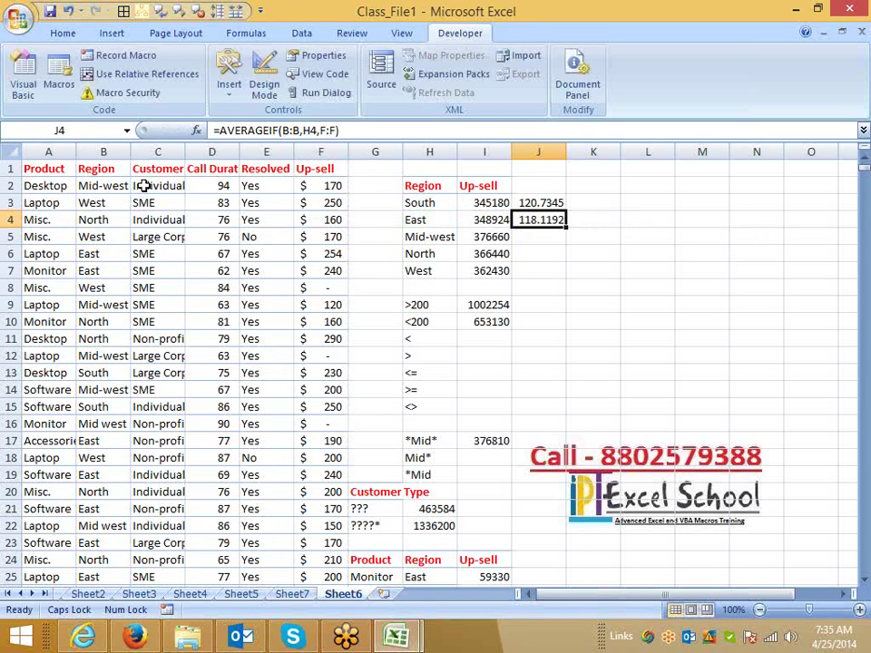
# Step: Review the comparison operator criteria in H9:H15 and the wildcard and multi-condition criteria below them, down to H26
pyautogui.press('Down')
pyautogui.press('Down')
pyautogui.press('Down')
pyautogui.press('Down')
pyautogui.press('Down')
pyautogui.press('Left')
pyautogui.press('Left')
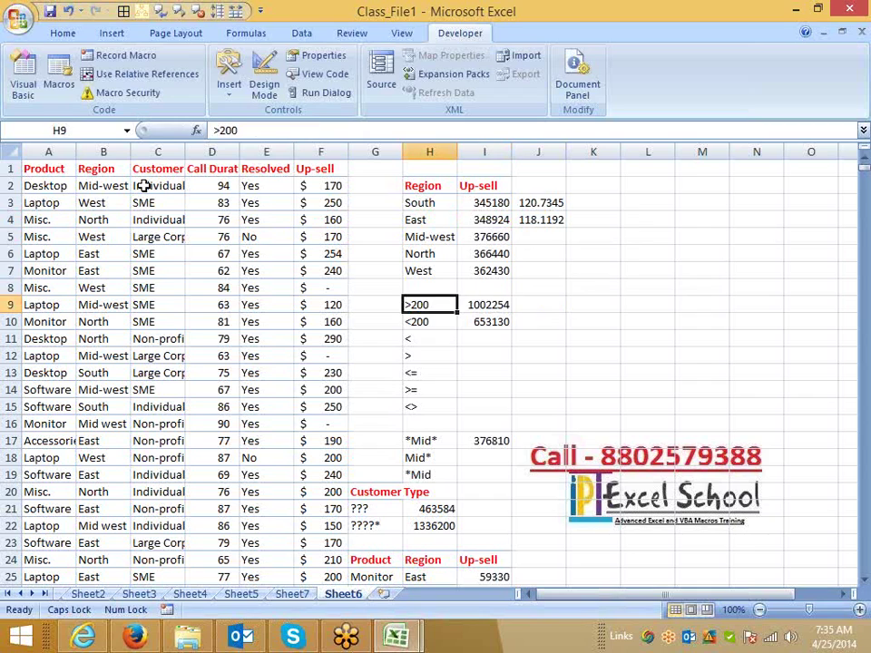
pyautogui.hotkey('shift', 'Down')
pyautogui.hotkey('shift', 'Down')
pyautogui.hotkey('shift', 'Down')
pyautogui.hotkey('shift', 'Down')
pyautogui.hotkey('shift', 'Down')
pyautogui.hotkey('shift', 'Down')
pyautogui.hotkey('shift', 'Down')
pyautogui.press('Down')
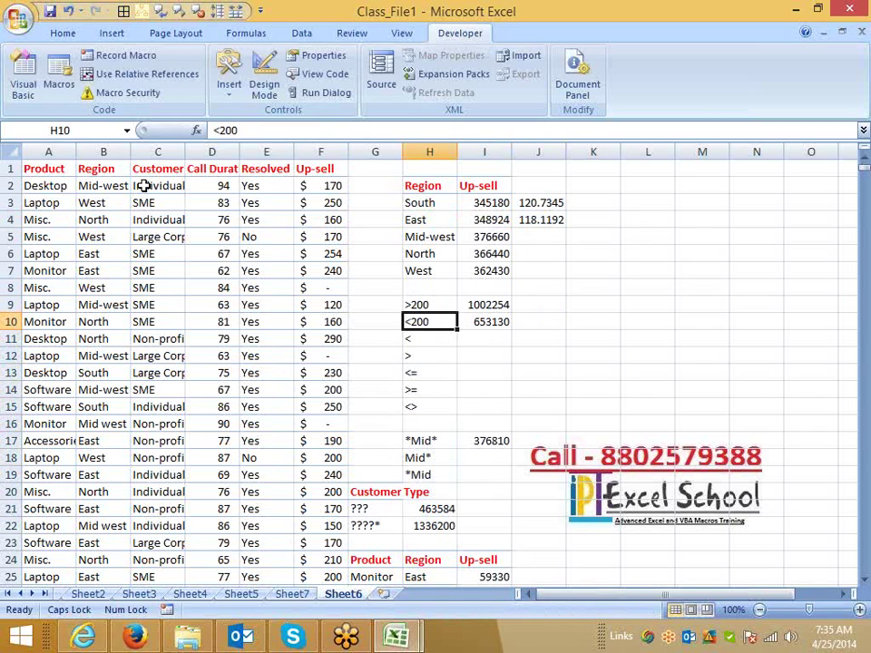
pyautogui.press('Down')
pyautogui.press('Down')
pyautogui.press('Down')
pyautogui.press('Down')
pyautogui.press('Down')
pyautogui.press('Down')
pyautogui.press('Down')
pyautogui.press('Down')
pyautogui.press('Down')
pyautogui.press('Down')
pyautogui.press('Down')
pyautogui.press('Down')
pyautogui.press('Down')
pyautogui.press('Down')
pyautogui.press('Down')
pyautogui.press('Down')
pyautogui.press('Down')
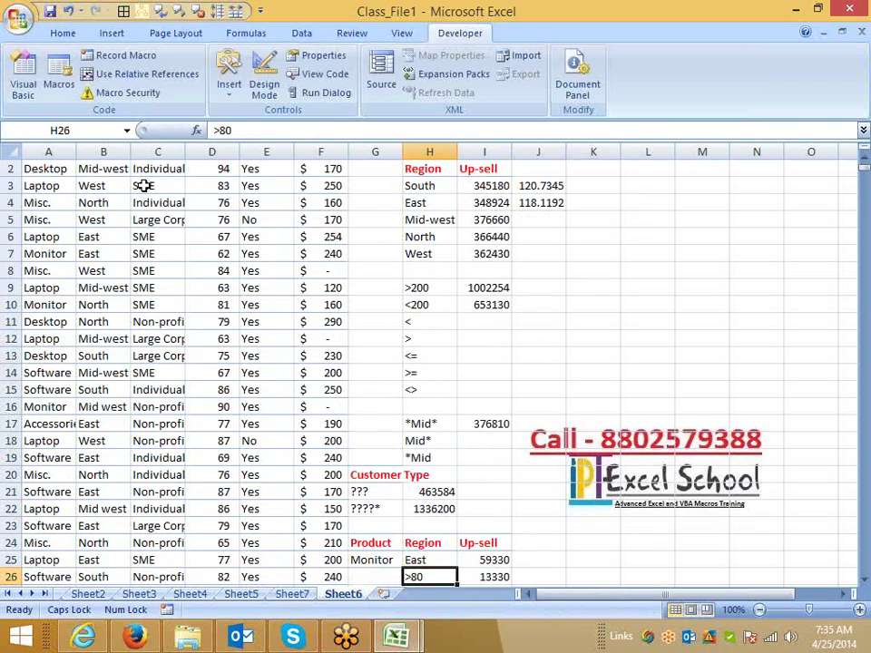
# Step: Start an AVERAGEIF formula in J25, beside the Monitor/East up-sell total
pyautogui.press('Up')
pyautogui.press('Up')
pyautogui.press('Up')
pyautogui.press('Right')
pyautogui.press('Right')
pyautogui.press('Right')
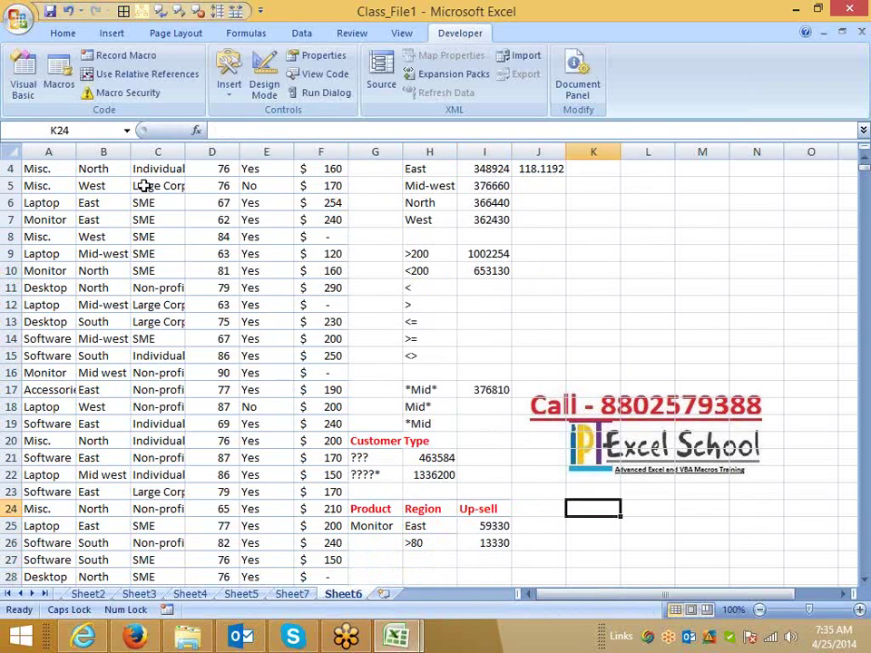
pyautogui.press('Down')
pyautogui.press('Left')
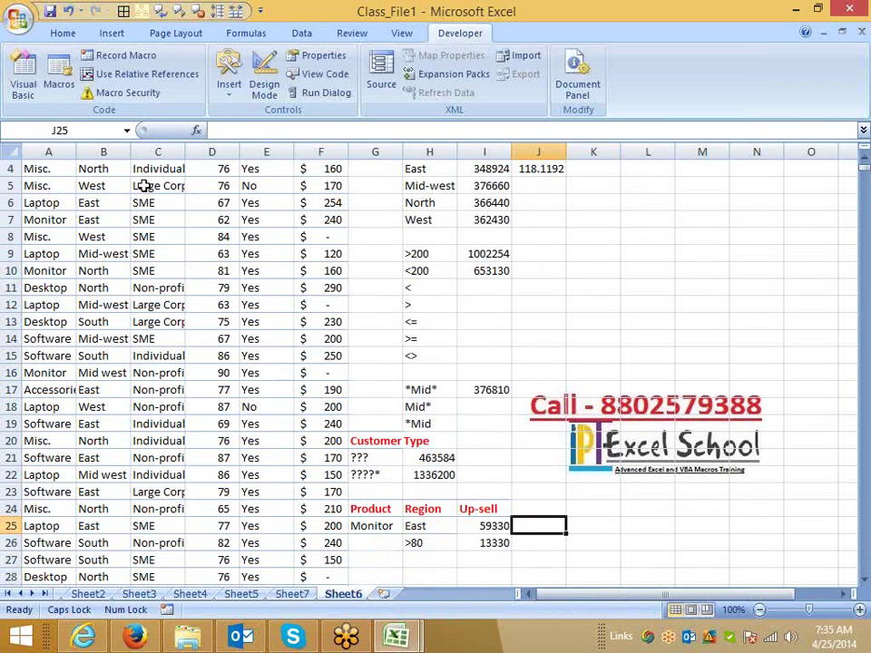
pyautogui.write('=AV')
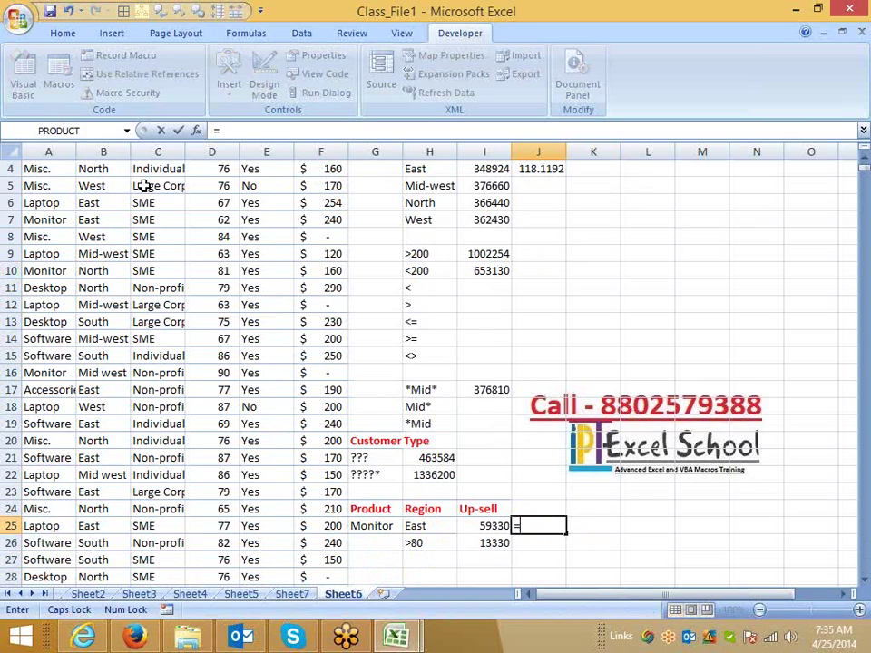
pyautogui.press('Down')
pyautogui.press('Down')
pyautogui.press('Down')
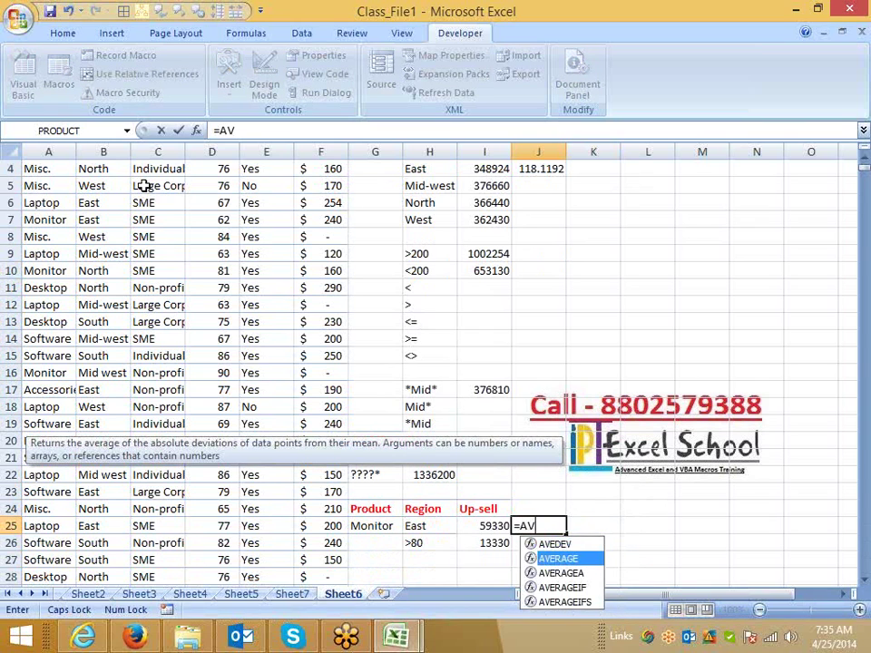
pyautogui.press('Tab')
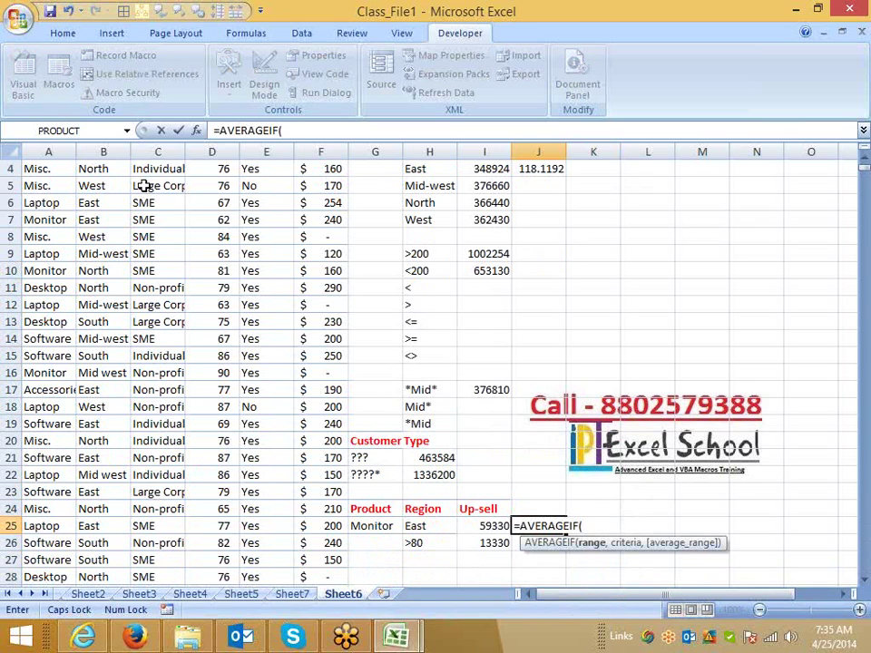
pyautogui.press('Left')
pyautogui.press('Left')
pyautogui.press('Left')
pyautogui.press('Left')
pyautogui.press('Left')
pyautogui.press('Left')
pyautogui.press('Left')
pyautogui.press('Left')
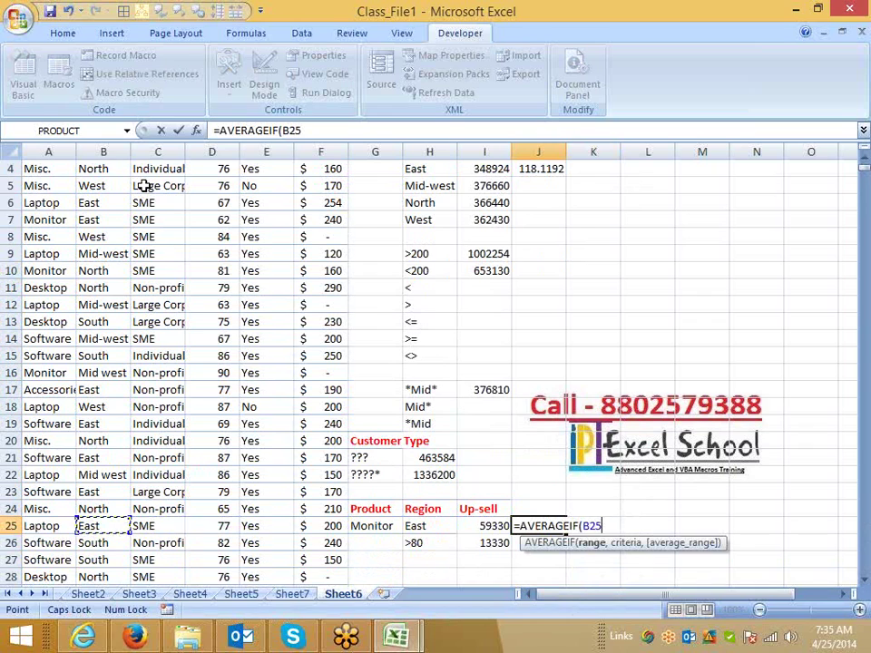
pyautogui.press('Left')
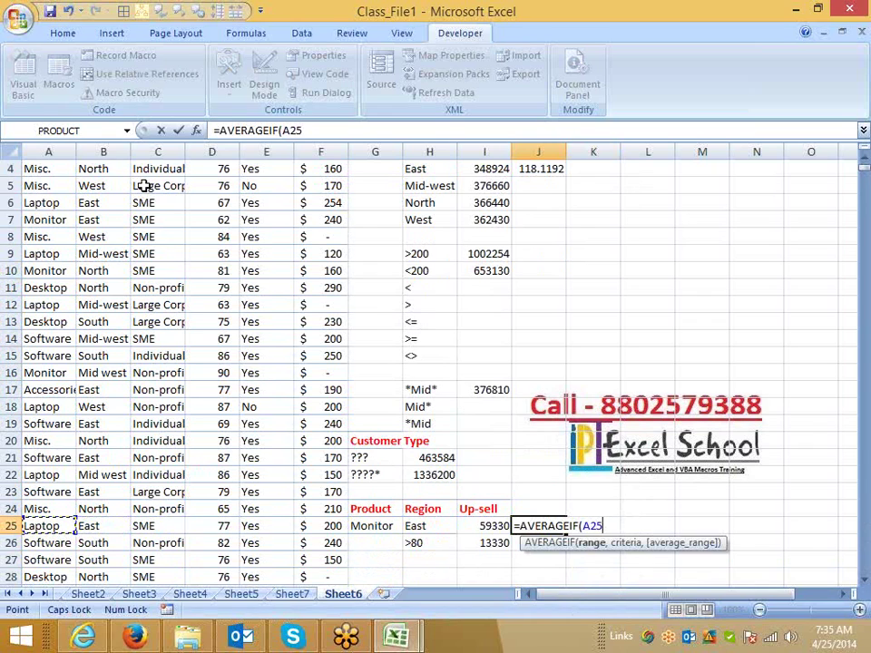
pyautogui.hotkey('ctrl', 'space')
pyautogui.write(',')
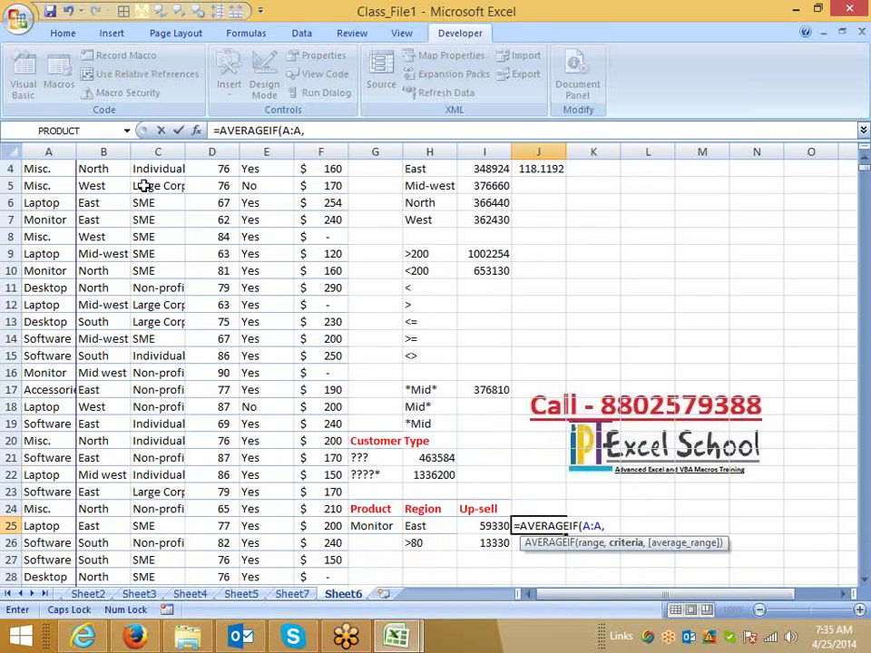
pyautogui.press('BackSpace')
pyautogui.press('BackSpace')
pyautogui.press('BackSpace')
pyautogui.press('BackSpace')
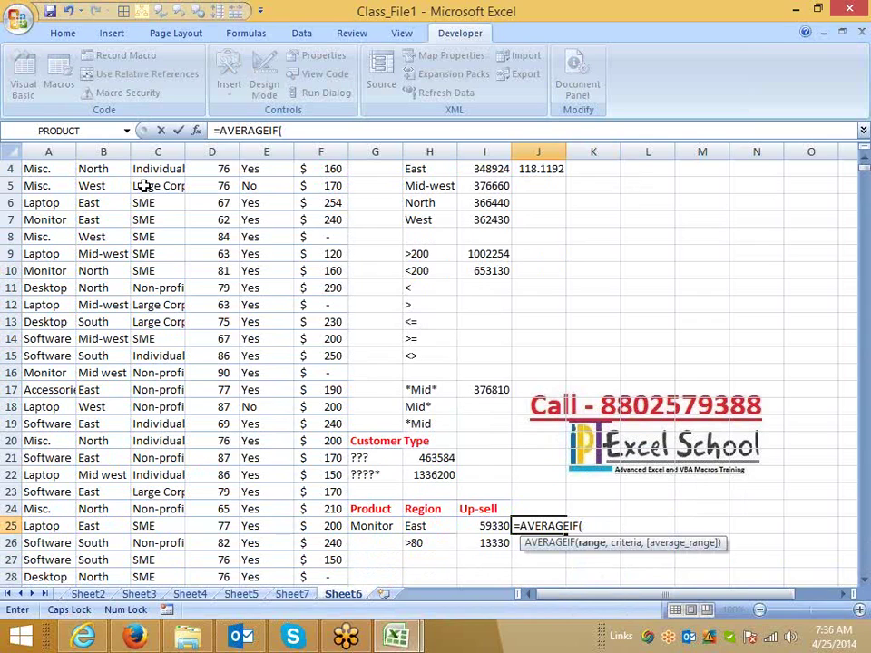
pyautogui.press('BackSpace')
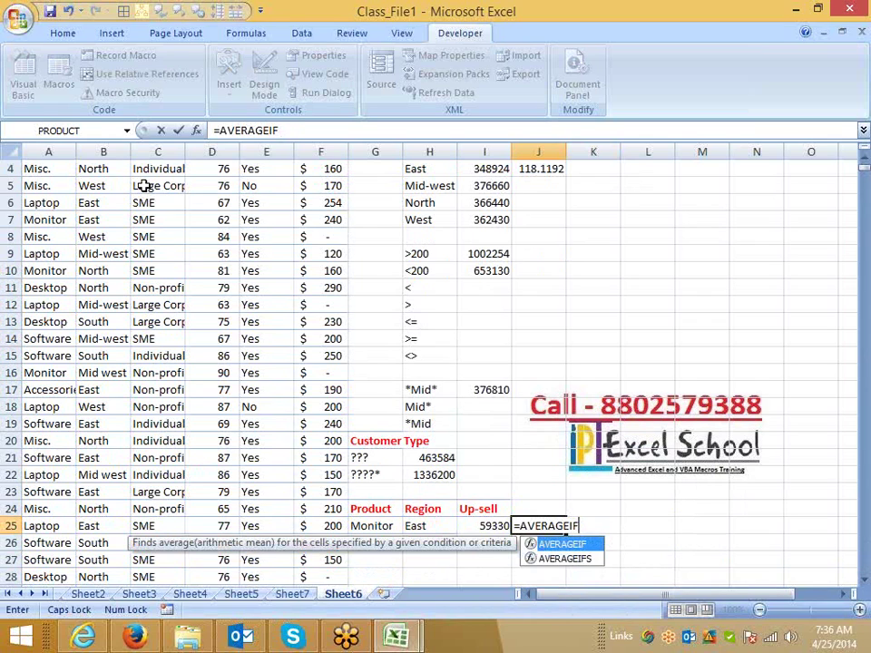
# Step: Change the function in J25 to AVERAGEIFS and use the whole Up-sell column F:F as the average range
pyautogui.write('S(')
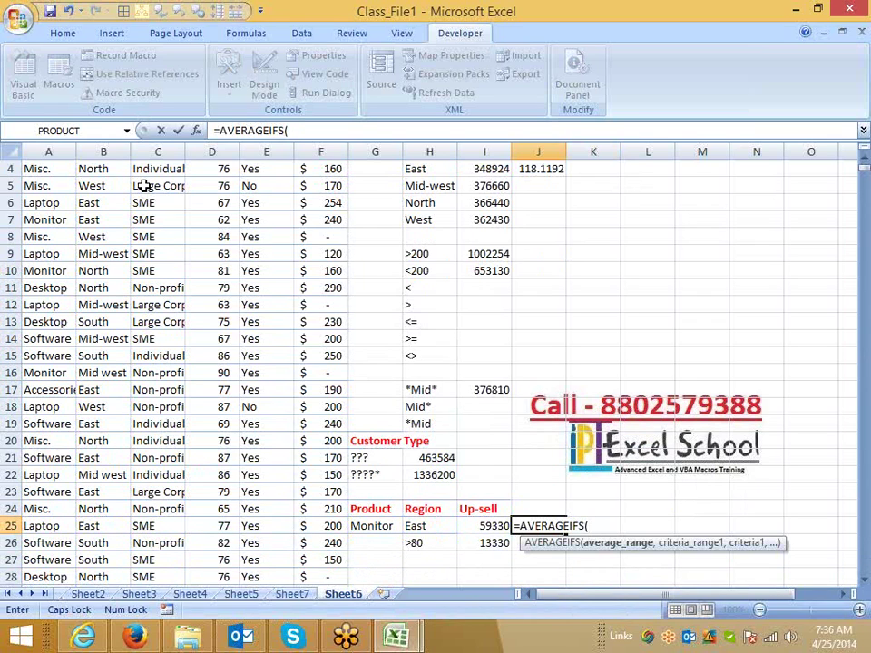
pyautogui.press('Left')
pyautogui.press('Left')
pyautogui.press('Left')
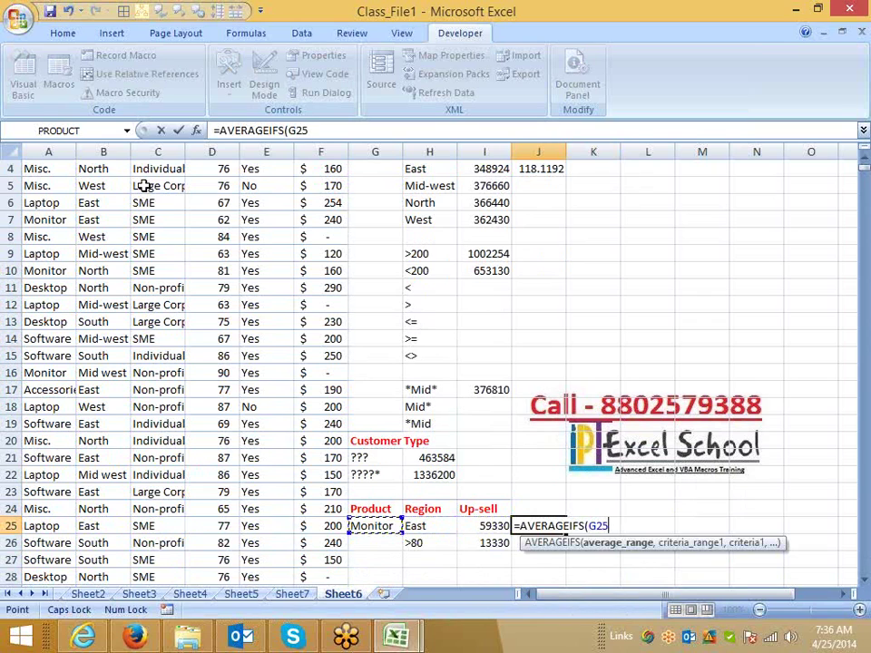
pyautogui.press('Left')
pyautogui.hotkey('ctrl', 'space')
pyautogui.write(',')
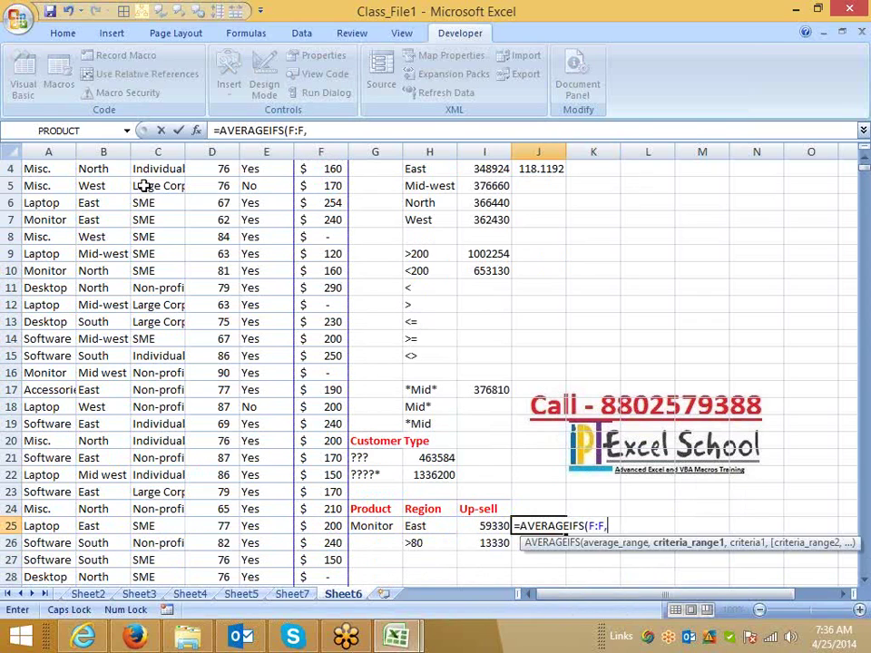
# Step: Add the Product column A:A as the first criteria range in the J25 formula, with G25 as its criteria
pyautogui.press('Left')
pyautogui.press('Left')
pyautogui.press('Left')
pyautogui.press('Left')
pyautogui.press('Left')
pyautogui.press('Left')
pyautogui.press('Left')
pyautogui.press('Left')
pyautogui.press('Left')
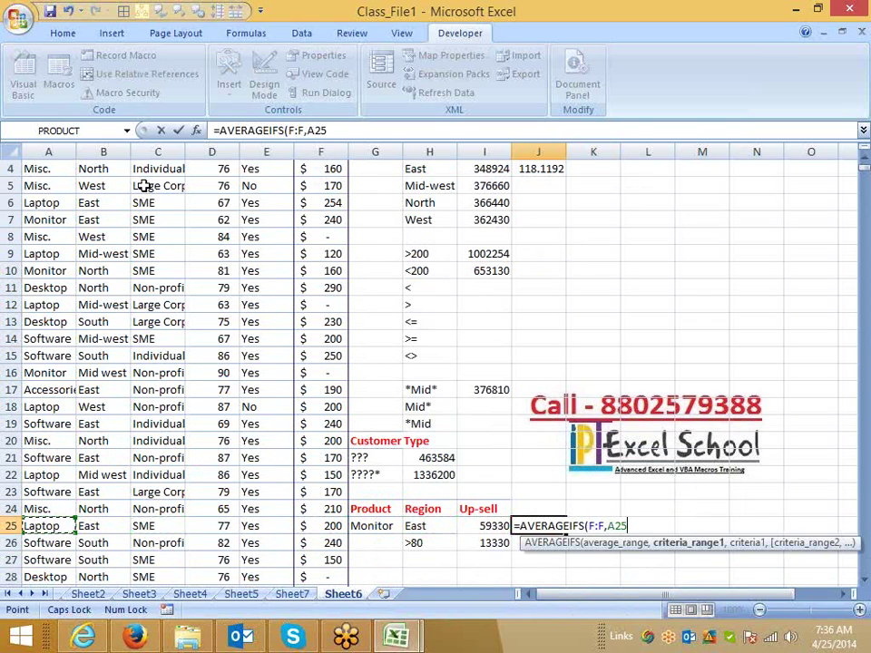
pyautogui.hotkey('ctrl', 'space')
pyautogui.write(',')
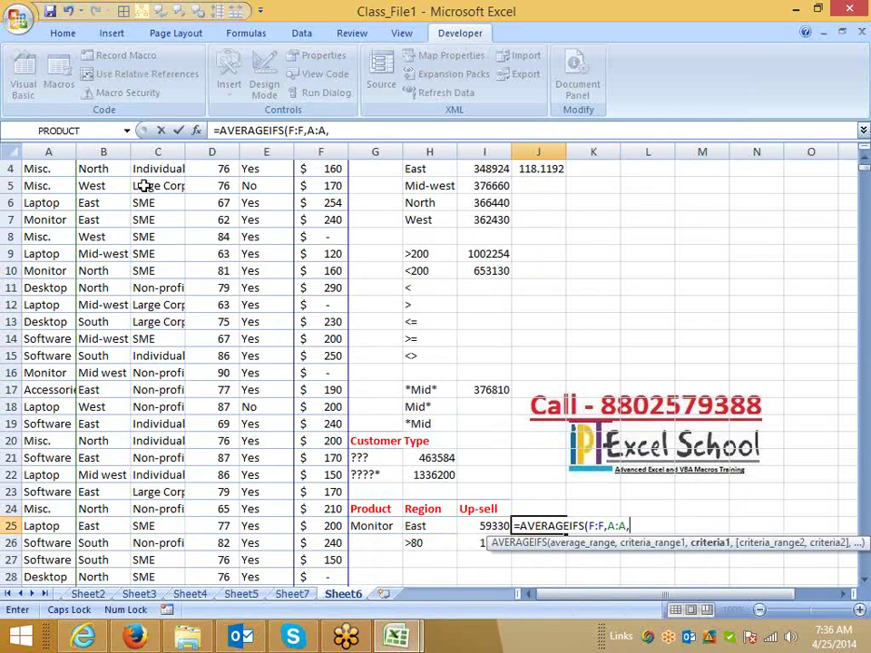
pyautogui.press('Left')
pyautogui.press('Left')
pyautogui.press('Left')
pyautogui.write(',')
# Step: Add the Region column B:B as the second criteria range in the J25 formula, with H25 as its criteria
pyautogui.press('Left')
pyautogui.press('Left')
pyautogui.press('Left')
pyautogui.press('Left')
pyautogui.press('Left')
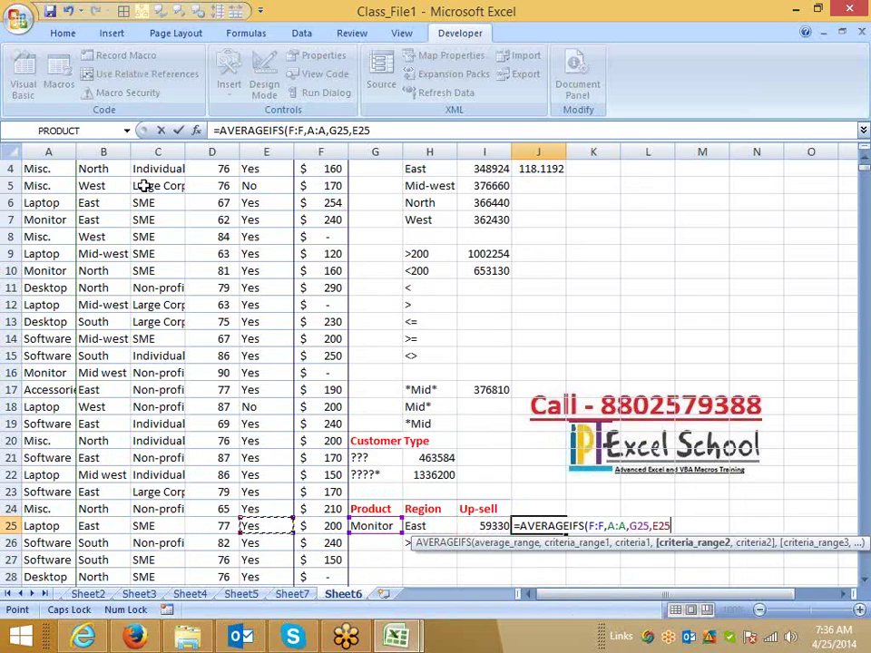
pyautogui.press('Left')
pyautogui.press('Left')
pyautogui.press('Left')
pyautogui.hotkey('ctrl', 'space')
pyautogui.write(',')
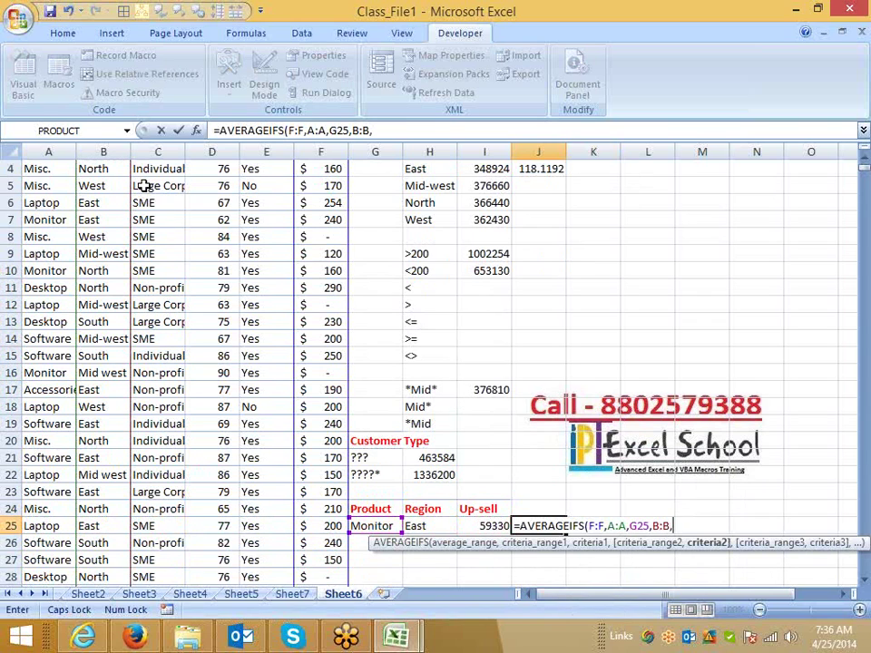
pyautogui.press('Left')
pyautogui.press('Left')
# Step: Try to enter the J25 formula with the Customer column C:C as a third criteria range
pyautogui.write(',')
pyautogui.press('Left')
pyautogui.press('Left')
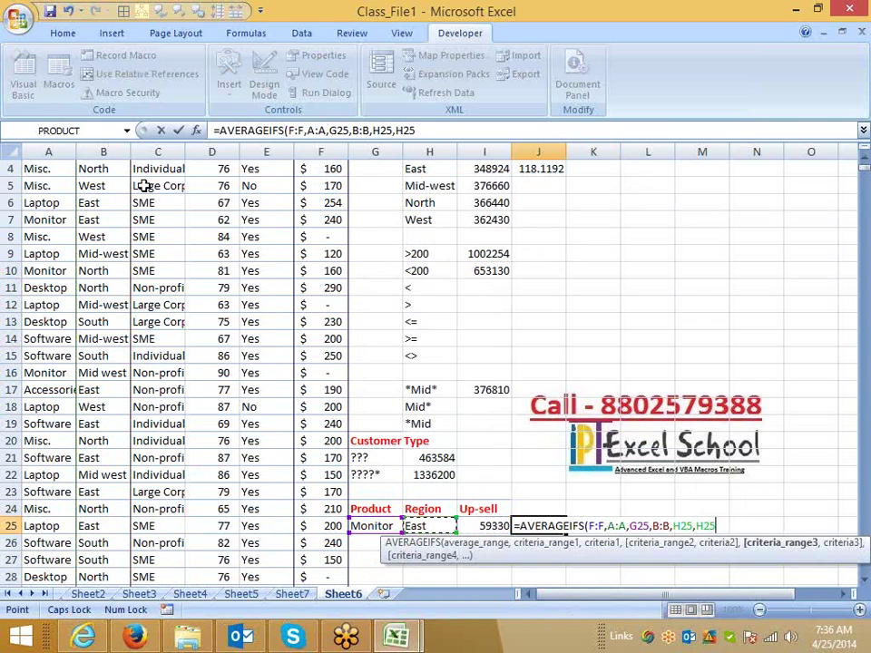
pyautogui.press('Left')
pyautogui.press('Left')
pyautogui.press('Left')
pyautogui.press('Left')
pyautogui.press('Left')
pyautogui.hotkey('ctrl', 'space')
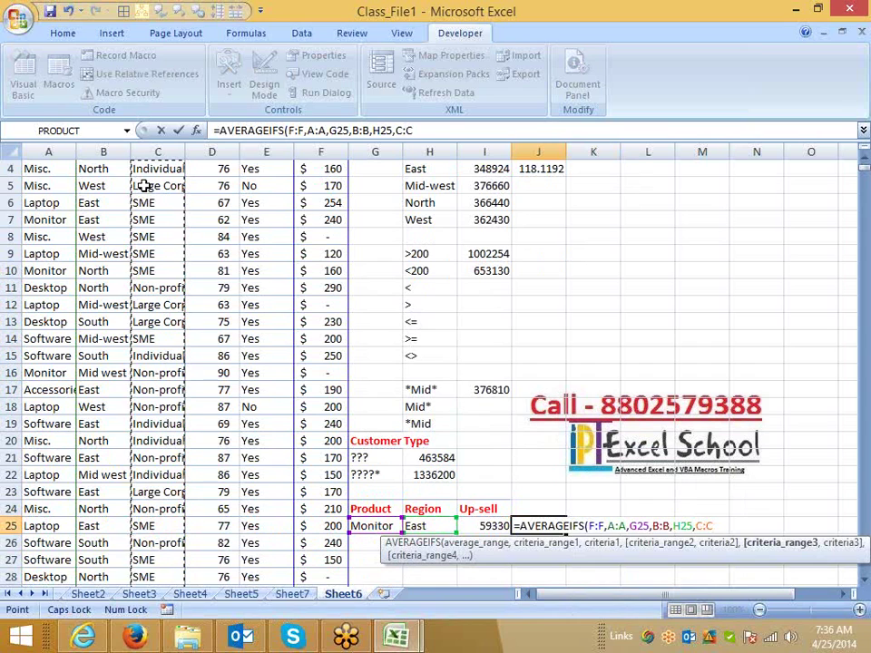
pyautogui.press('Return')
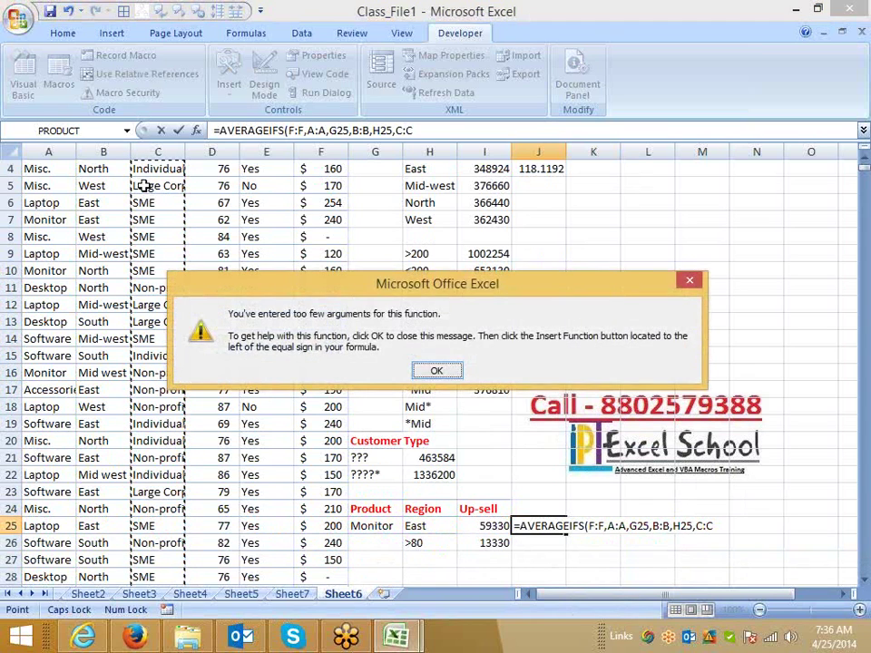
# Step: Remove the third criteria range C:C from the J25 formula and enter the AVERAGEIFS with its two conditions
pyautogui.press('Return')
pyautogui.press('BackSpace')
pyautogui.press('BackSpace')
pyautogui.press('BackSpace')
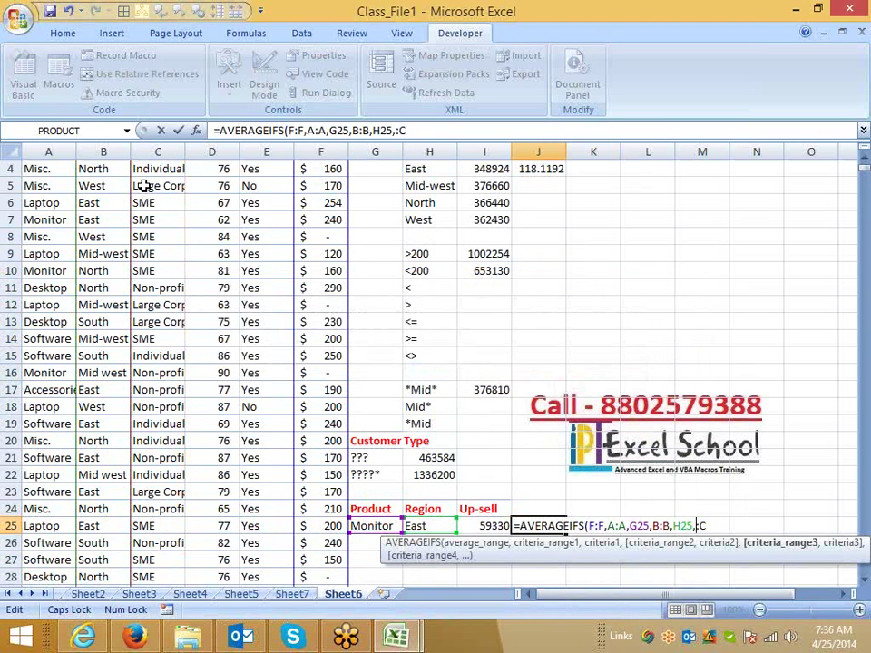
pyautogui.press('BackSpace')
pyautogui.press('Return')
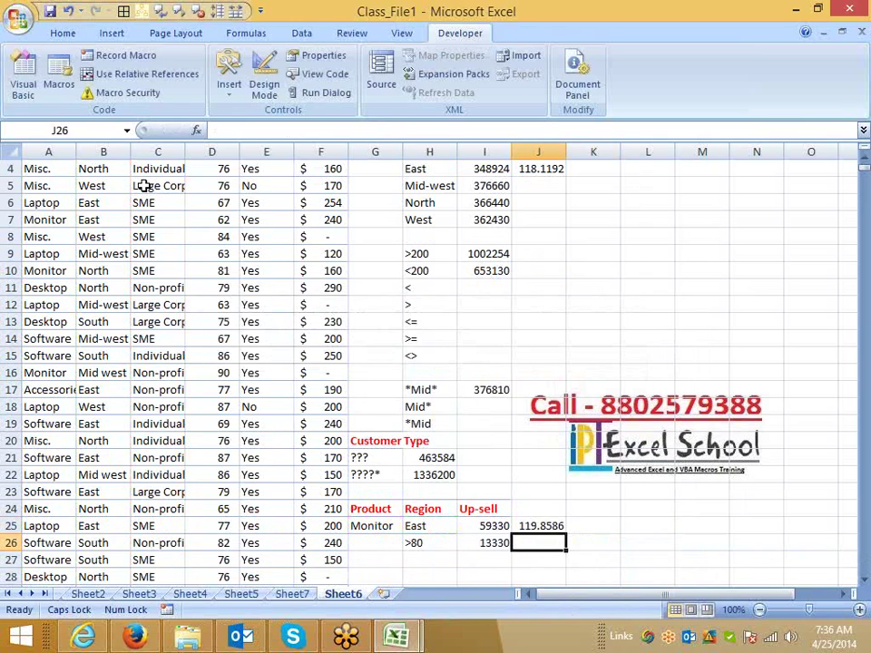
pyautogui.press('Up')
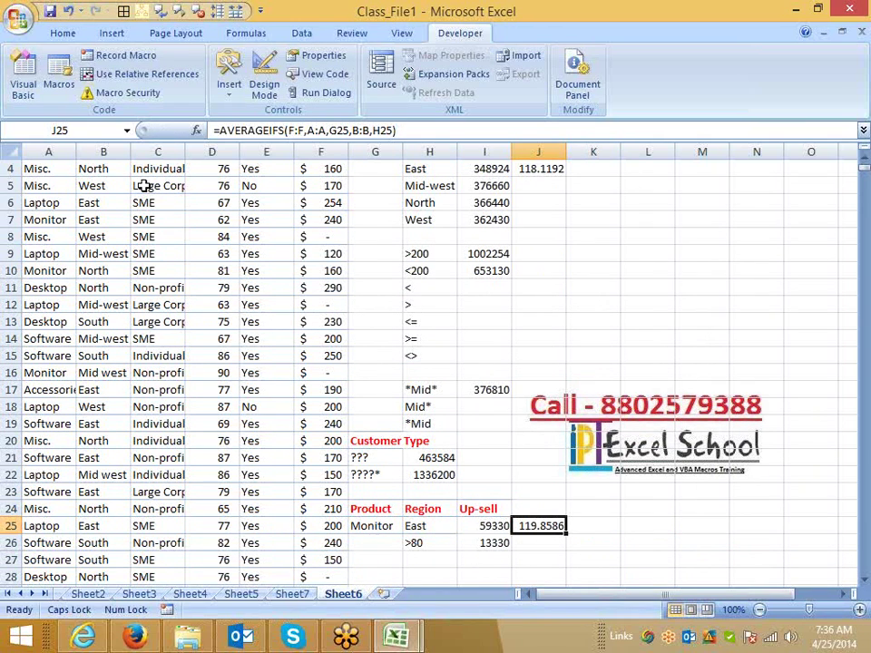
pyautogui.press('Left')
pyautogui.press('Left')
pyautogui.press('Up')
pyautogui.press('Up')
pyautogui.press('Up')
pyautogui.press('Up')
pyautogui.press('Up')
pyautogui.press('Up')
pyautogui.press('Up')
pyautogui.press('Up')
pyautogui.press('Up')
pyautogui.press('Up')
pyautogui.press('Up')
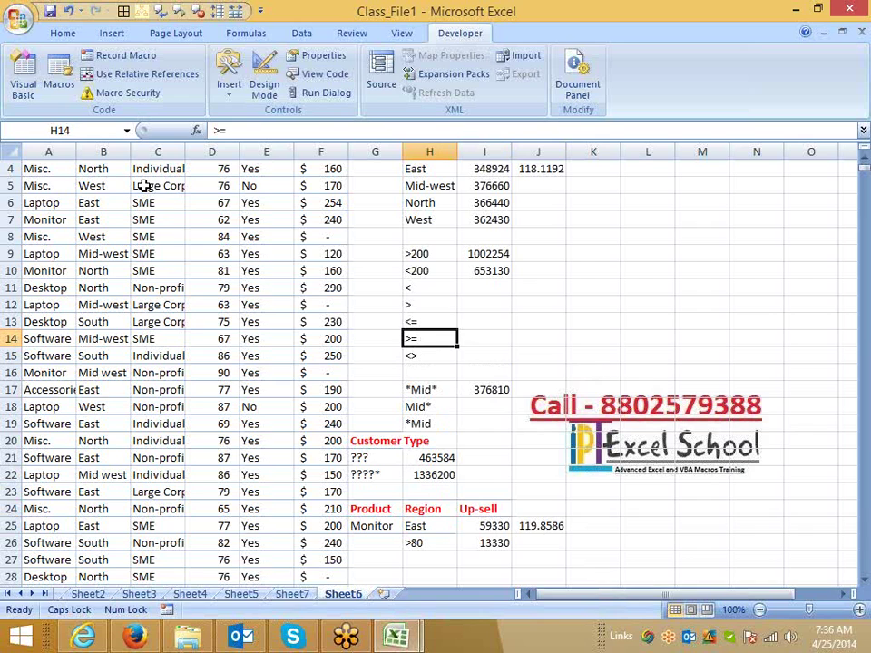
pyautogui.press('Up')
pyautogui.press('Up')
pyautogui.press('Up')
pyautogui.press('Up')
pyautogui.press('Up')
pyautogui.press('Up')
pyautogui.press('Up')
pyautogui.press('Up')
pyautogui.press('Up')
pyautogui.press('Up')
pyautogui.press('Up')
pyautogui.press('Up')
pyautogui.press('Up')
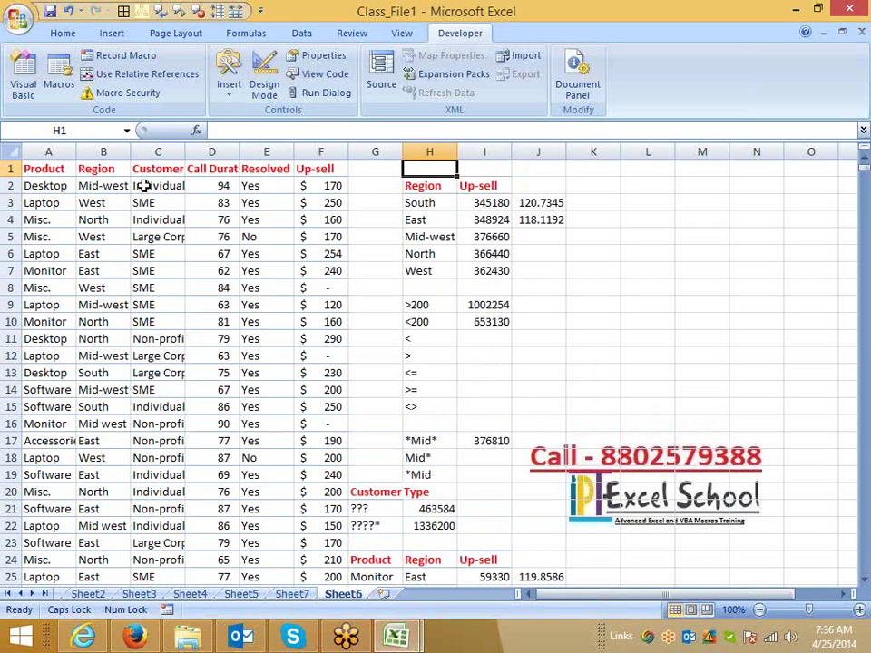
pyautogui.press('Right')
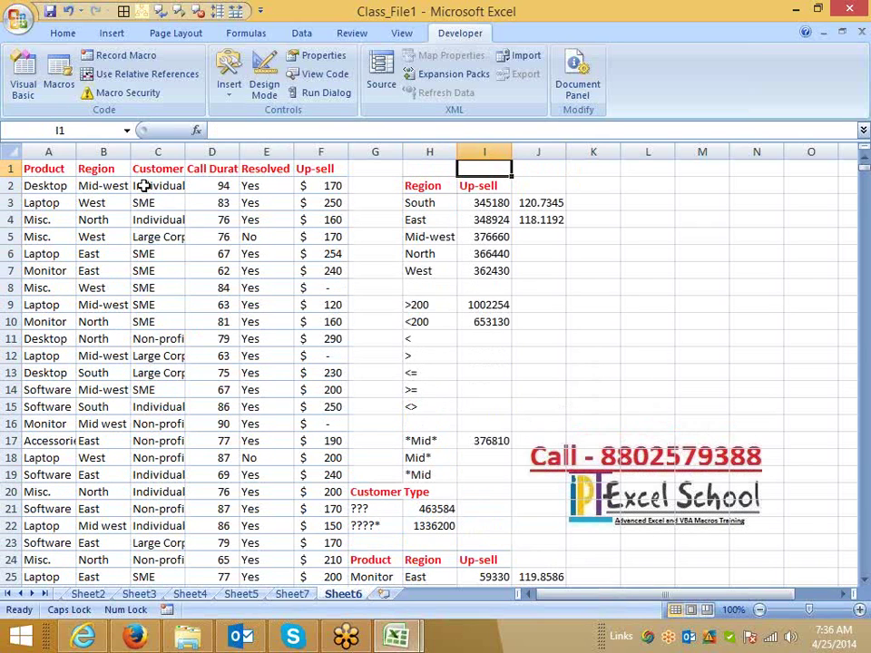
pyautogui.click(292, 594)
pyautogui.click(300, 253)
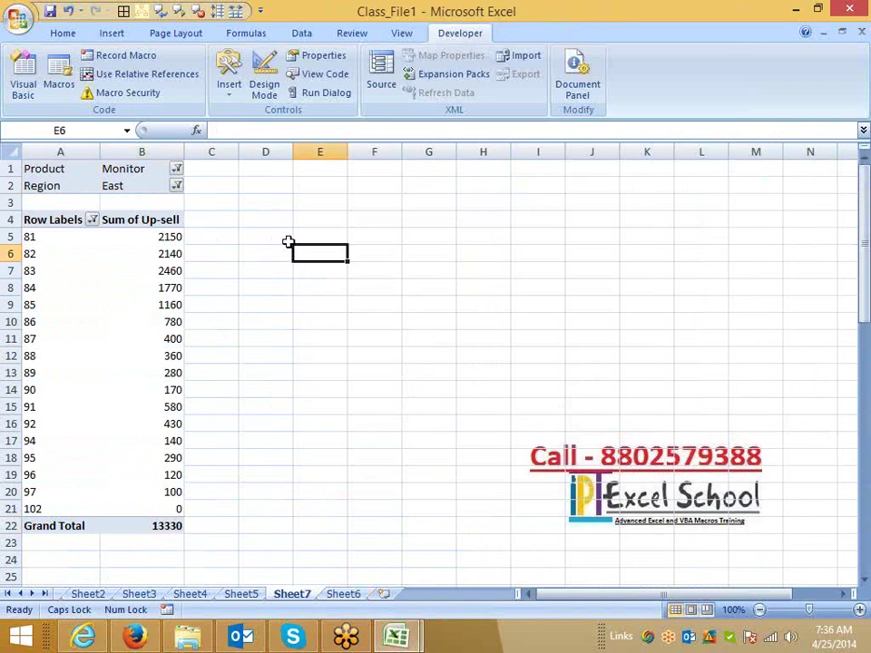
pyautogui.click(202, 597)
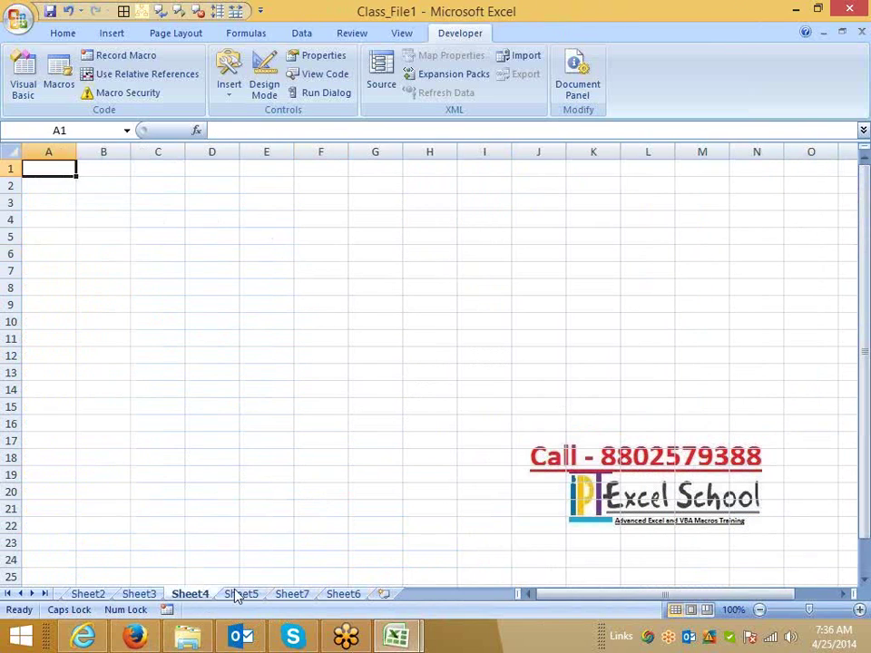
pyautogui.click(353, 596)
# Step: Enter a COUNT formula over H3:I5 in K3 on Sheet6
pyautogui.click(613, 201)
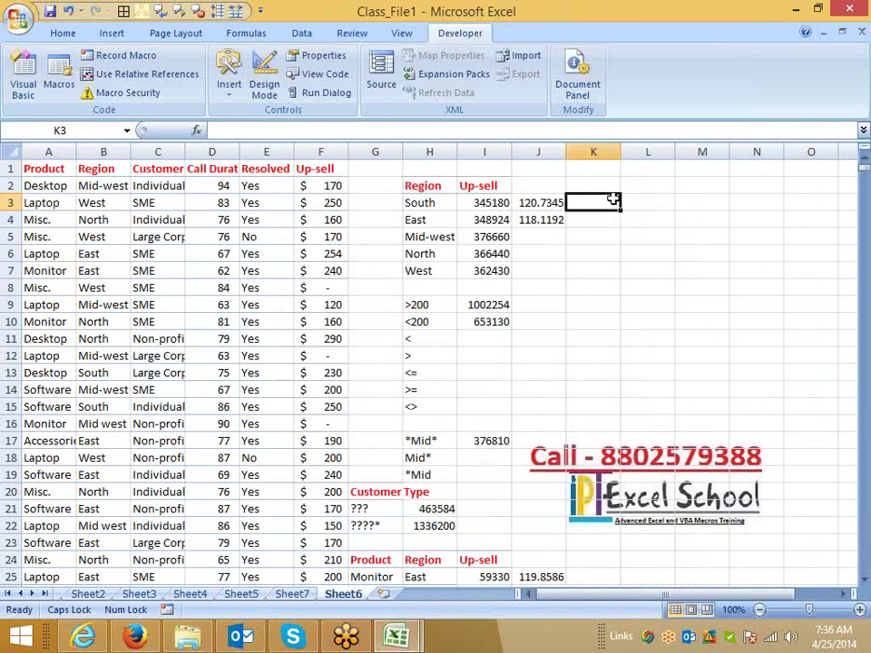
pyautogui.write('=COUNT(')
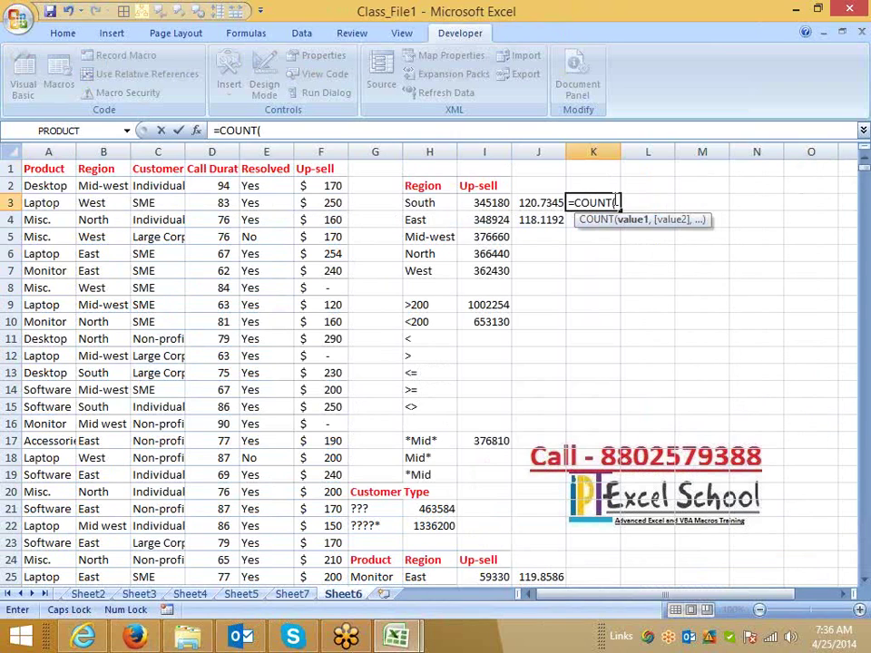
pyautogui.moveTo(490, 202); pyautogui.dragTo(418, 237)
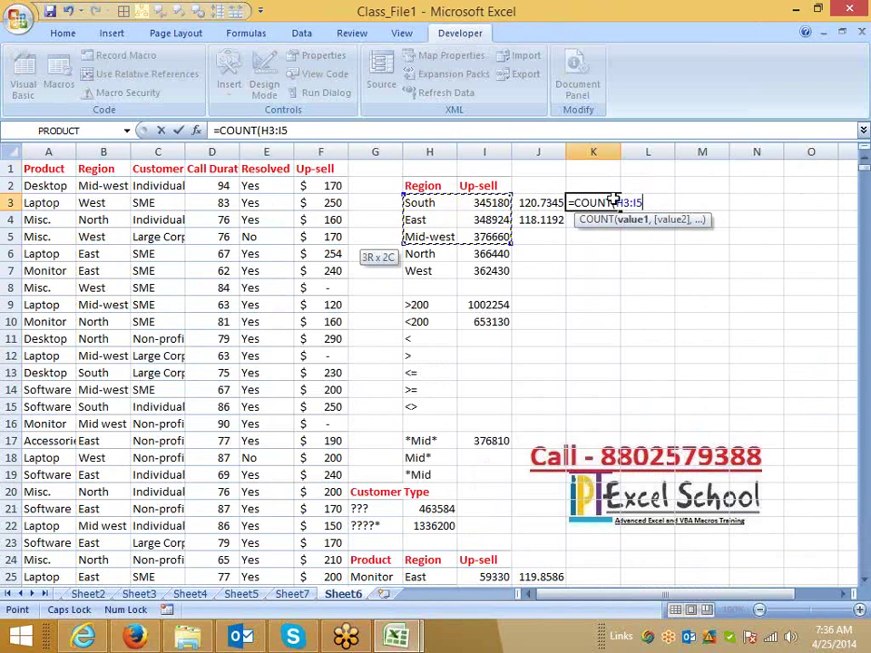
pyautogui.press('Return')
pyautogui.click(613, 199)
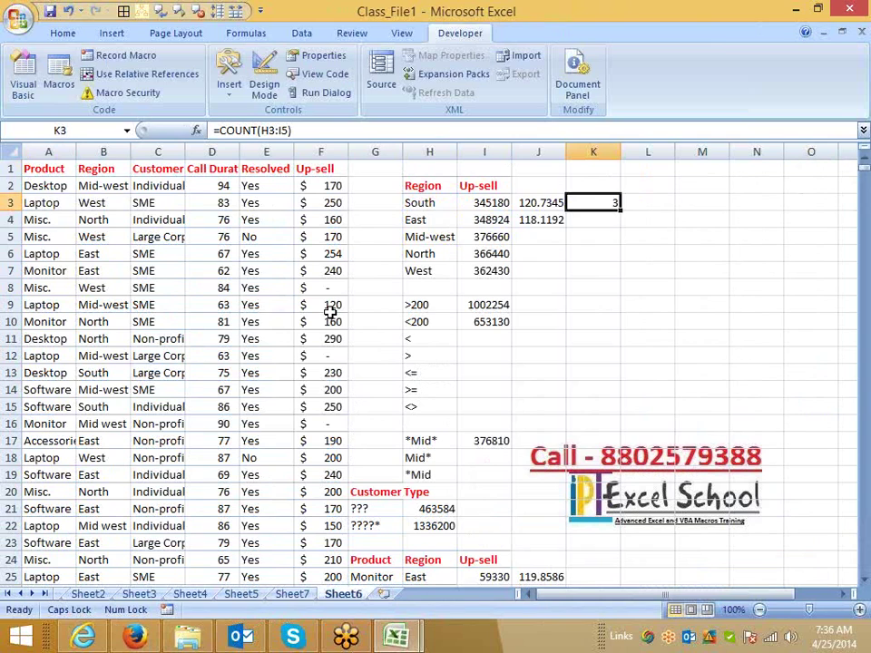
# Step: Enter a COUNTA formula over H3:I5 in L3
pyautogui.press('Right')
pyautogui.write('=')
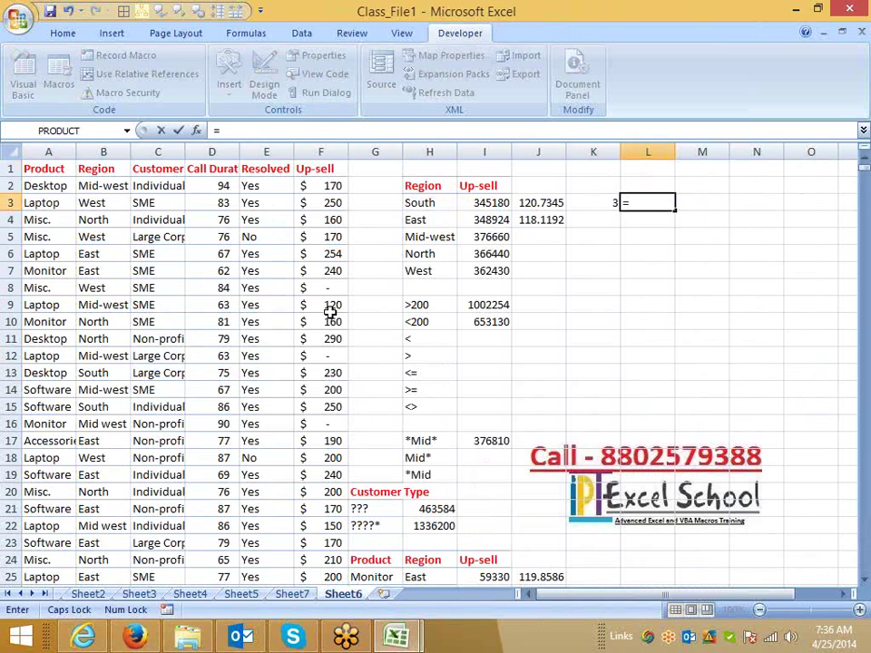
pyautogui.write('COU')
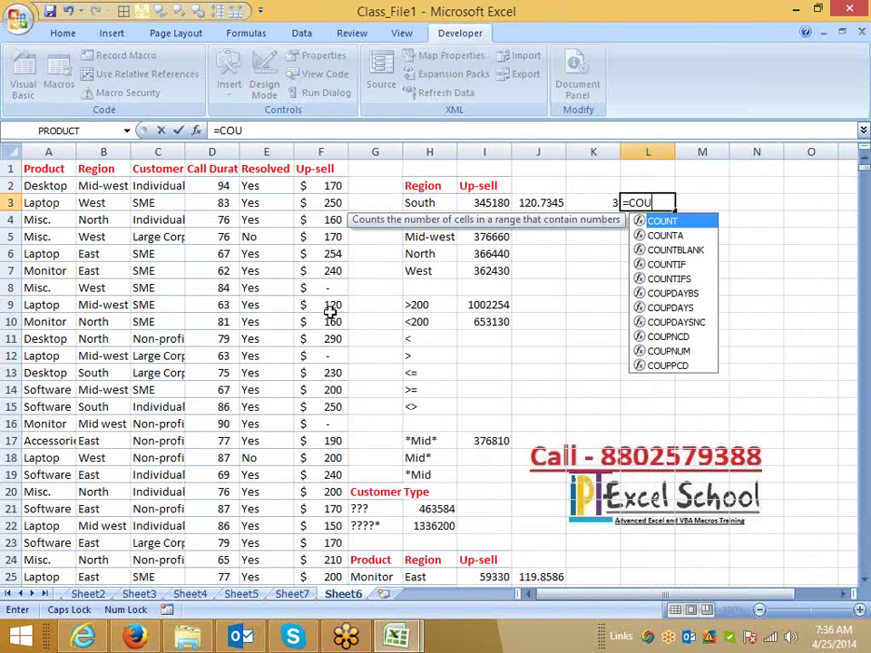
pyautogui.press('Down')
pyautogui.press('Tab')
pyautogui.press('Left')
pyautogui.press('Left')
pyautogui.press('Left')
pyautogui.press('Left')
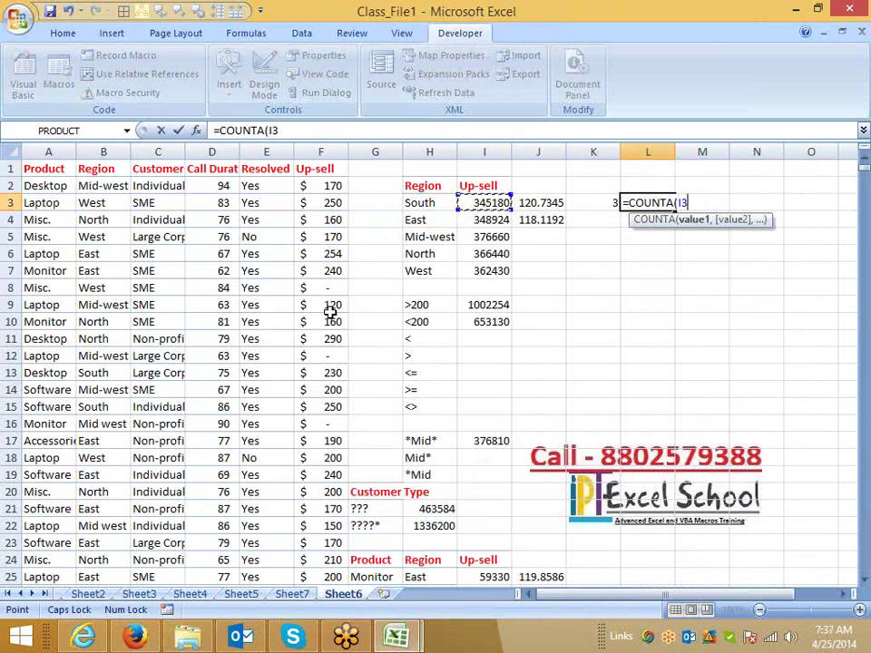
pyautogui.hotkey('shift', 'Right')
pyautogui.hotkey('shift', 'Down')
pyautogui.hotkey('shift', 'Down')
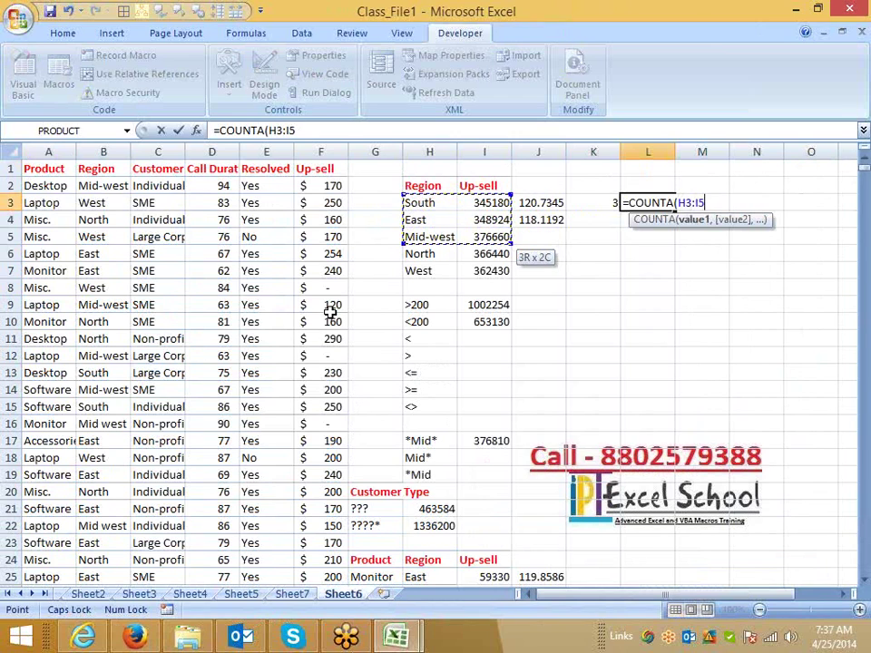
pyautogui.press('Return')
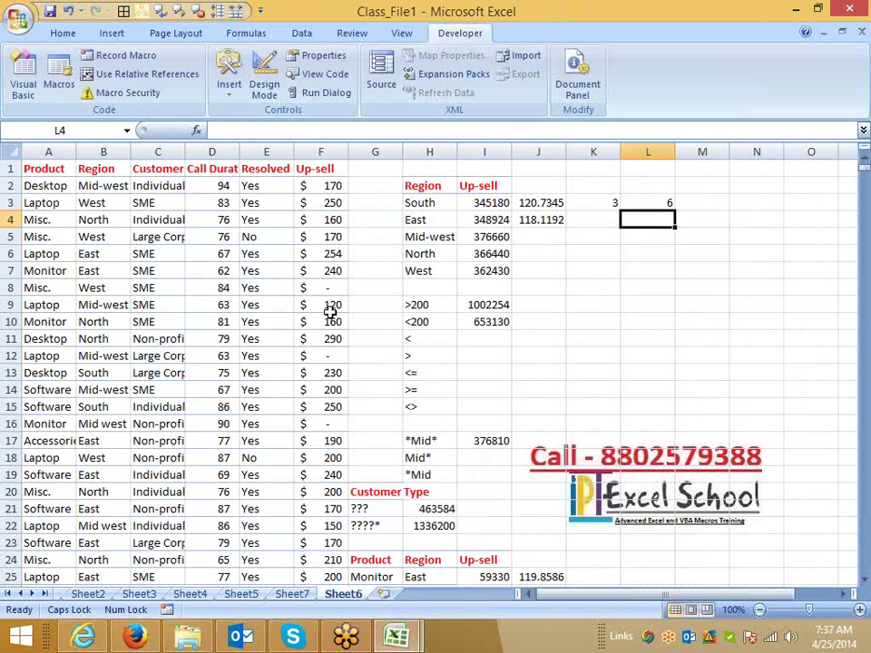
# Step: Enter a COUNTBLANK formula over J4:J5 in L4
pyautogui.write('=CO')
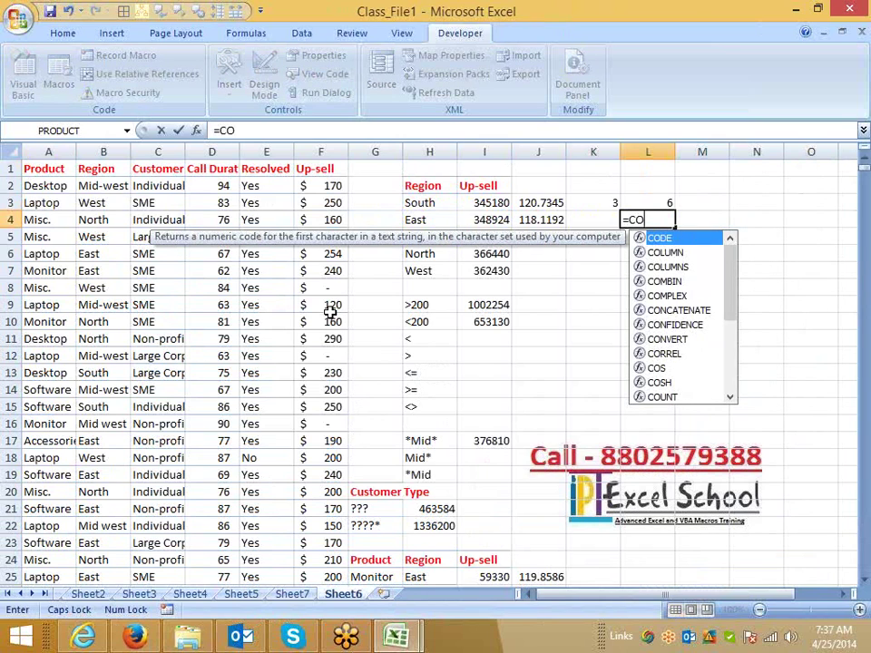
pyautogui.write('U')
pyautogui.press('Down')
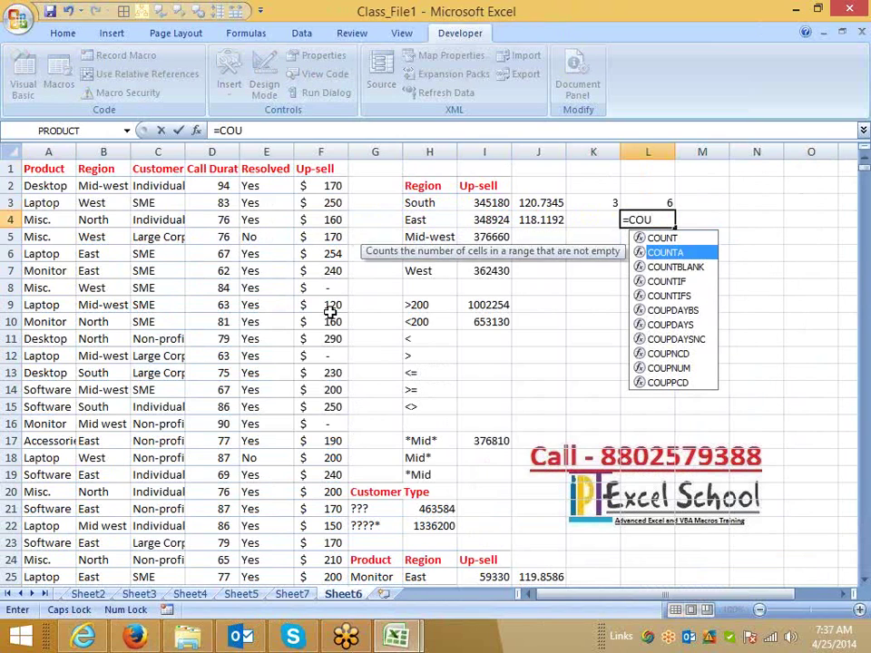
pyautogui.press('Down')
pyautogui.press('Tab')
pyautogui.press('Left')
pyautogui.press('Left')
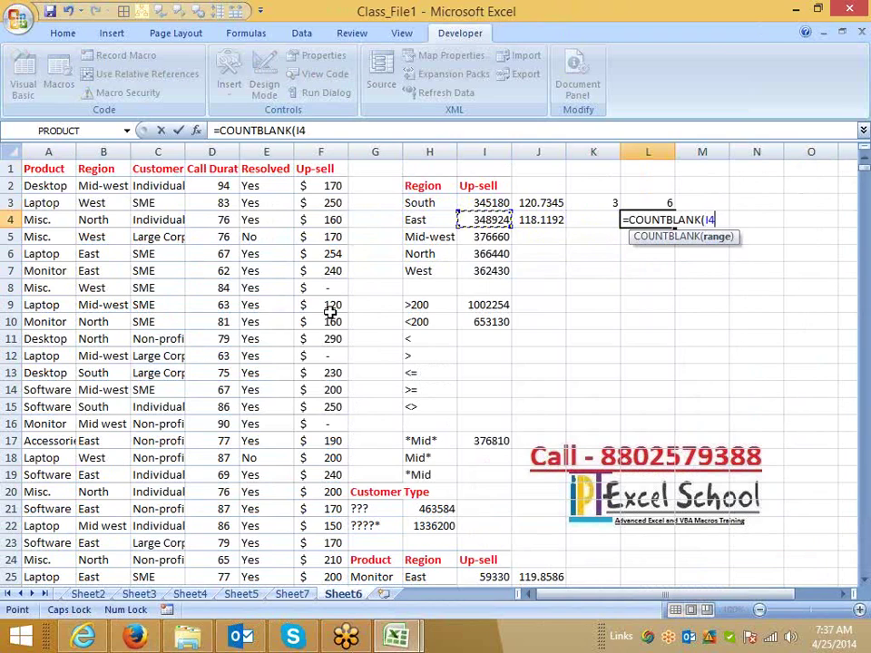
pyautogui.hotkey('shift', 'Down')
pyautogui.press('Return')
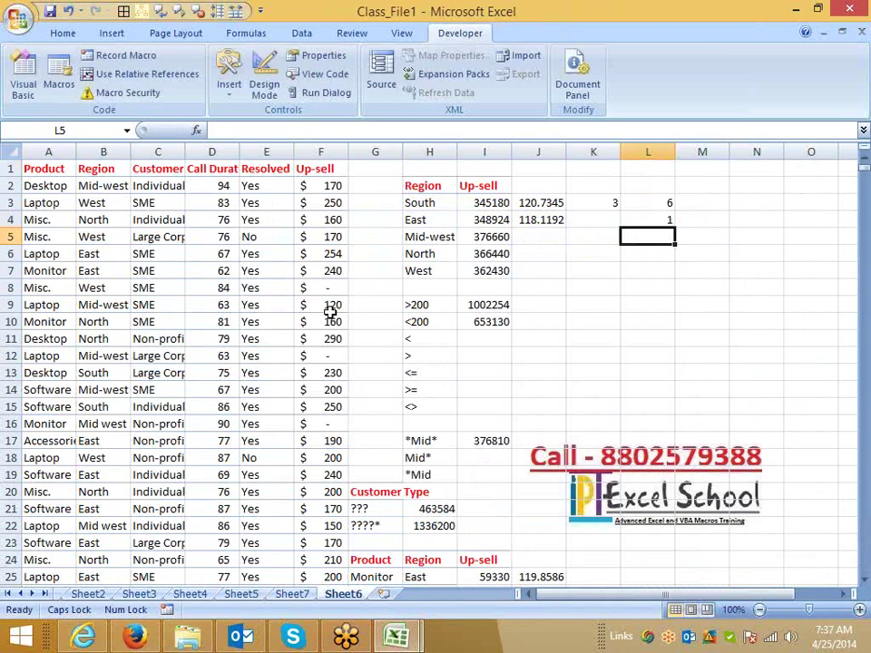
# Step: Move the counting formulas from K3:L4 to M3:N4, keeping their references
pyautogui.press('Up')
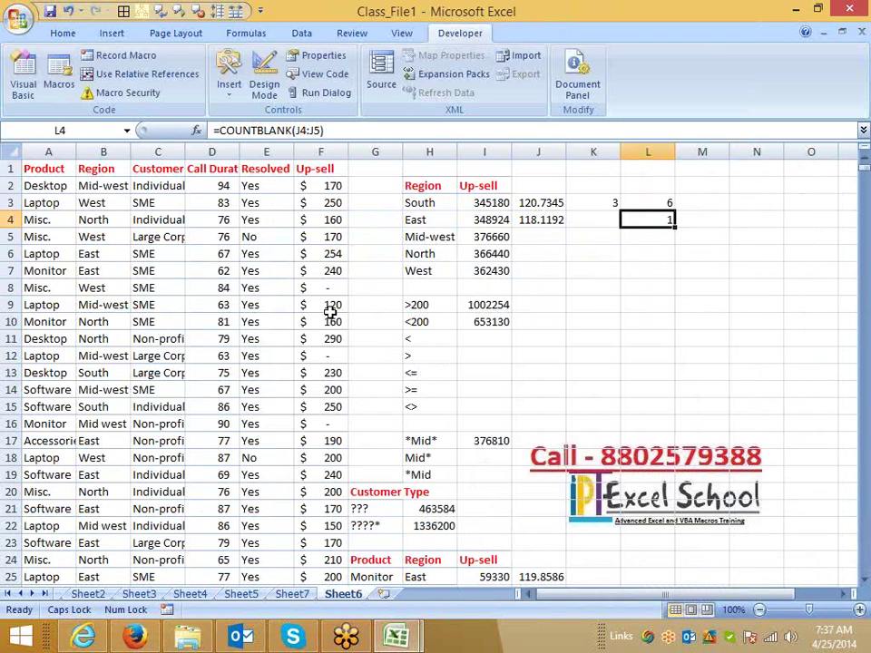
pyautogui.hotkey('shift', 'Up')
pyautogui.hotkey('shift', 'Left')
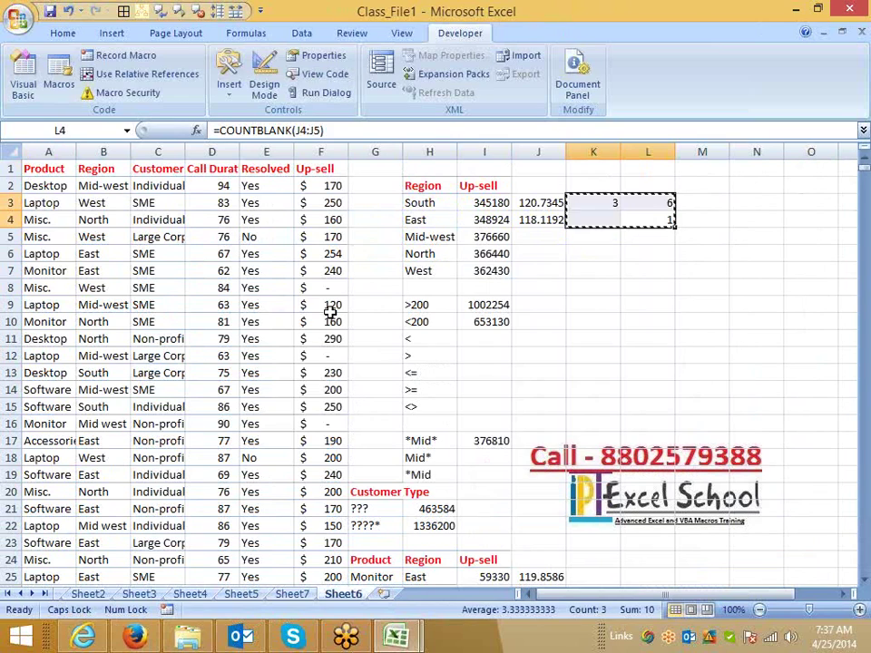
pyautogui.hotkey('ctrl', 'c')
pyautogui.press('Right')
pyautogui.press('Up')
pyautogui.press('Return')
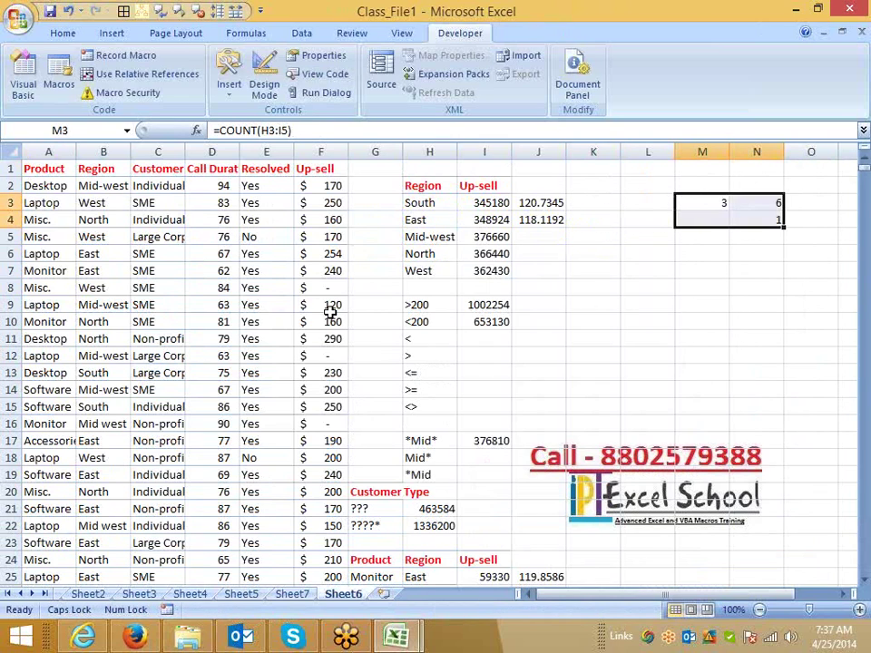
# Step: Examine the ranges referenced by the COUNT formula in M3, the COUNTA formula in N3 and the COUNTBLANK formula in N4
pyautogui.press('Right')
pyautogui.press('Down')
pyautogui.press('F2')
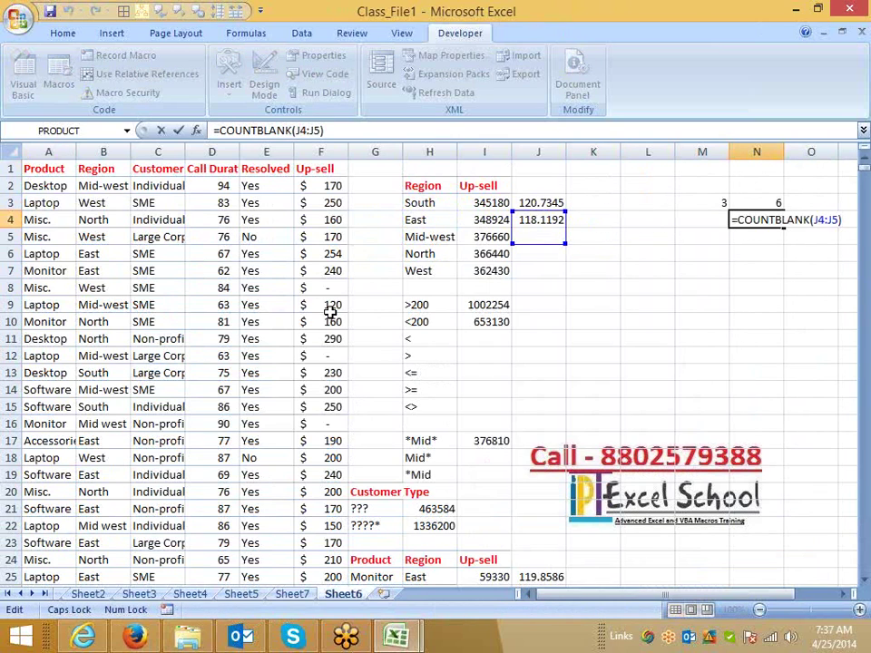
pyautogui.press('Escape')
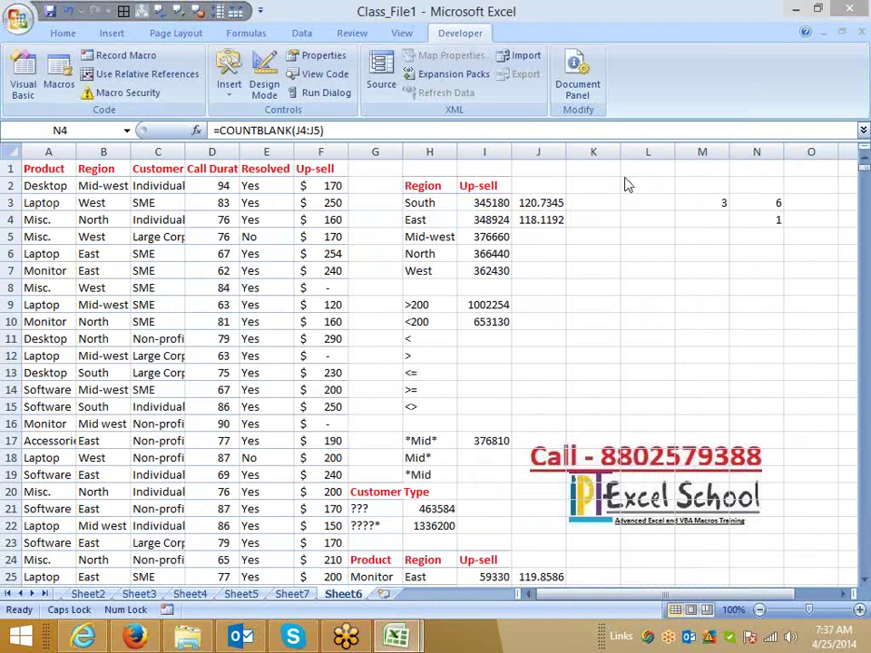
pyautogui.doubleClick(702, 201)
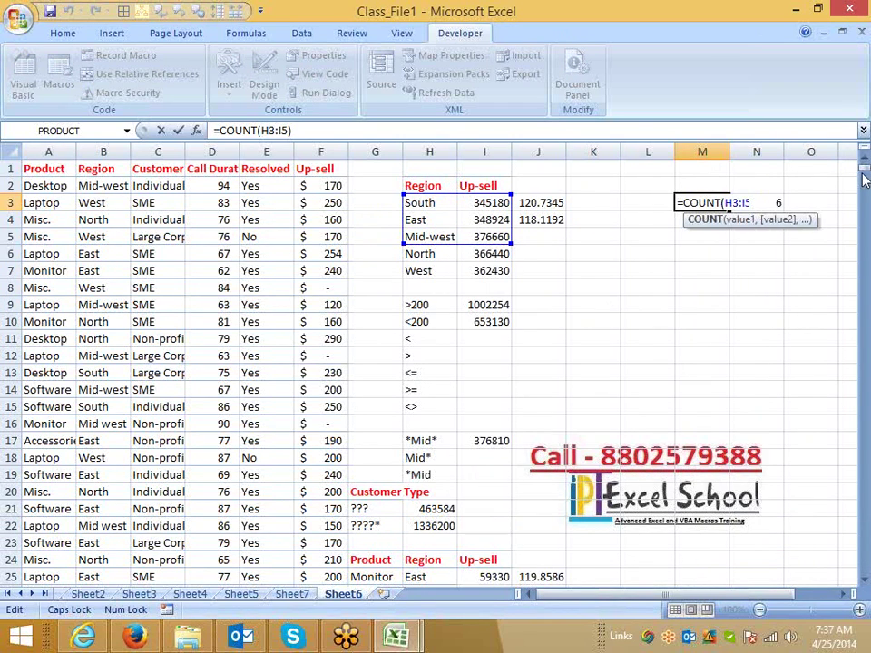
pyautogui.press('Escape')
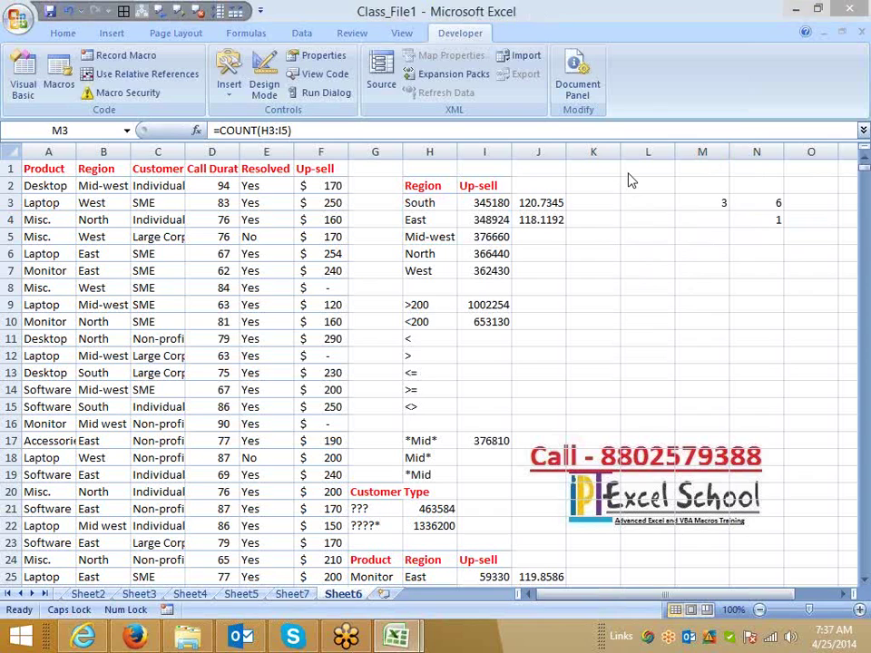
pyautogui.press('Up')
pyautogui.press('Up')
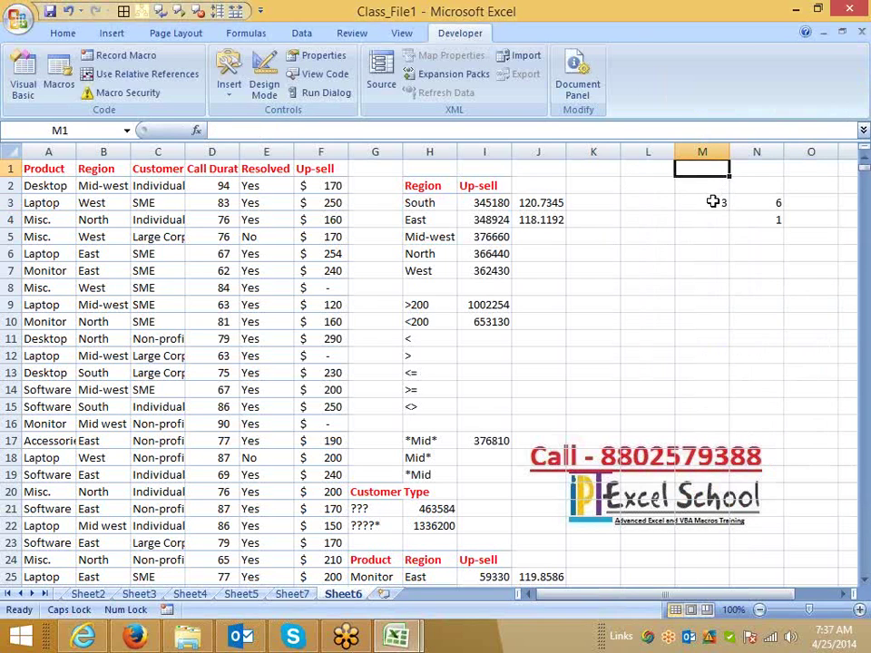
pyautogui.doubleClick(713, 201)
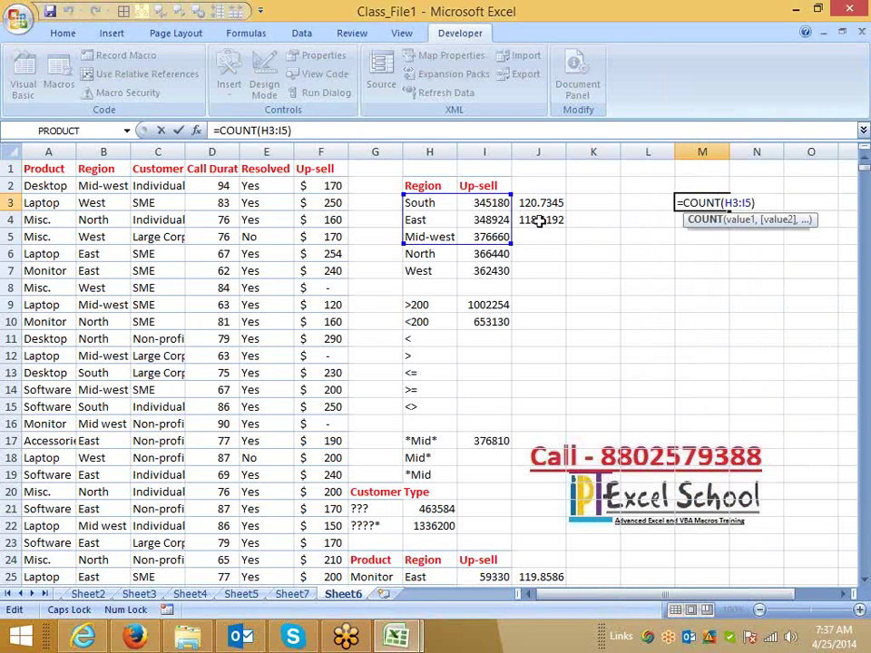
pyautogui.press('Escape')
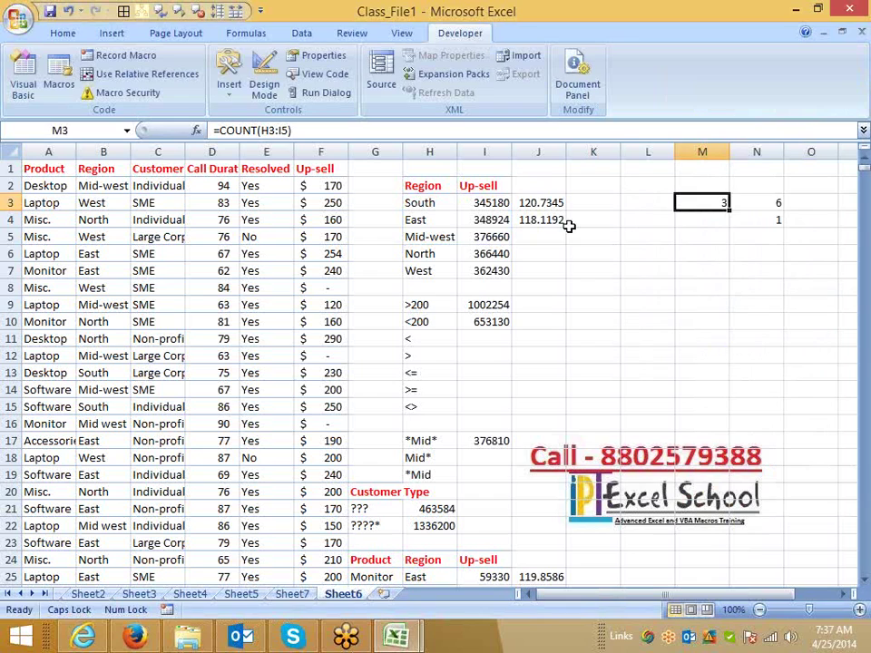
pyautogui.doubleClick(768, 201)
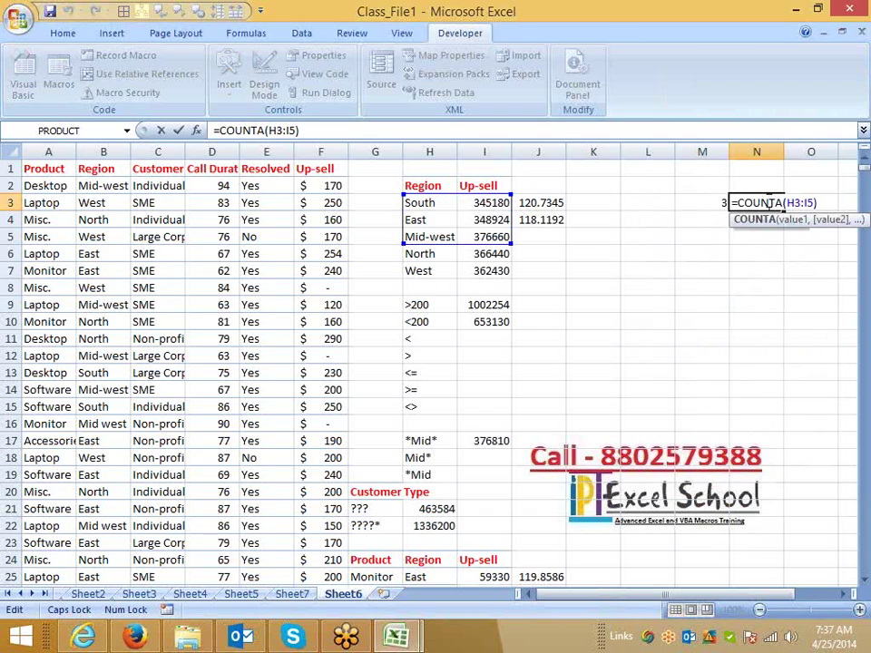
pyautogui.hotkey('ctrl', 'Return')
pyautogui.click(774, 220)
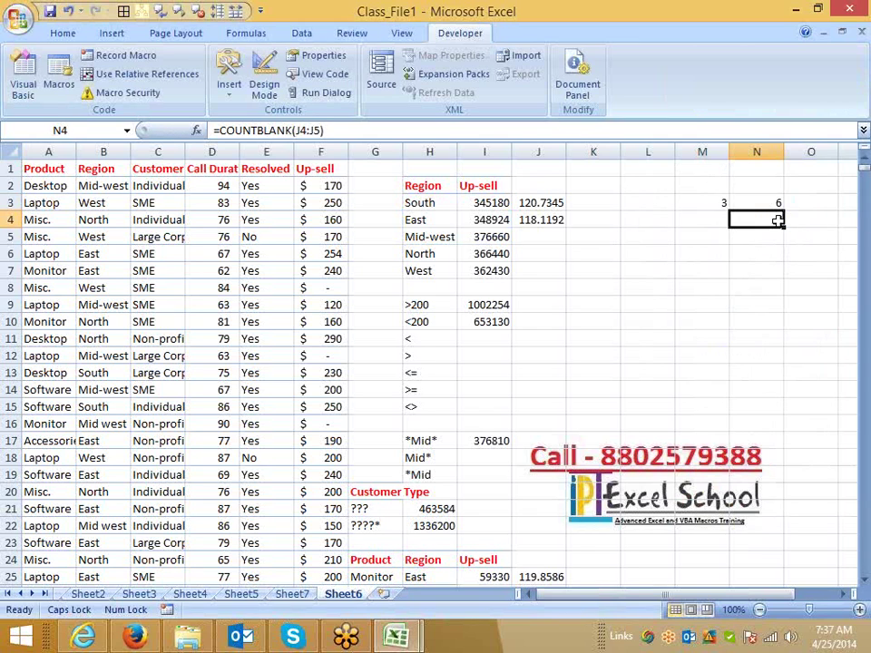
pyautogui.doubleClick(776, 221)
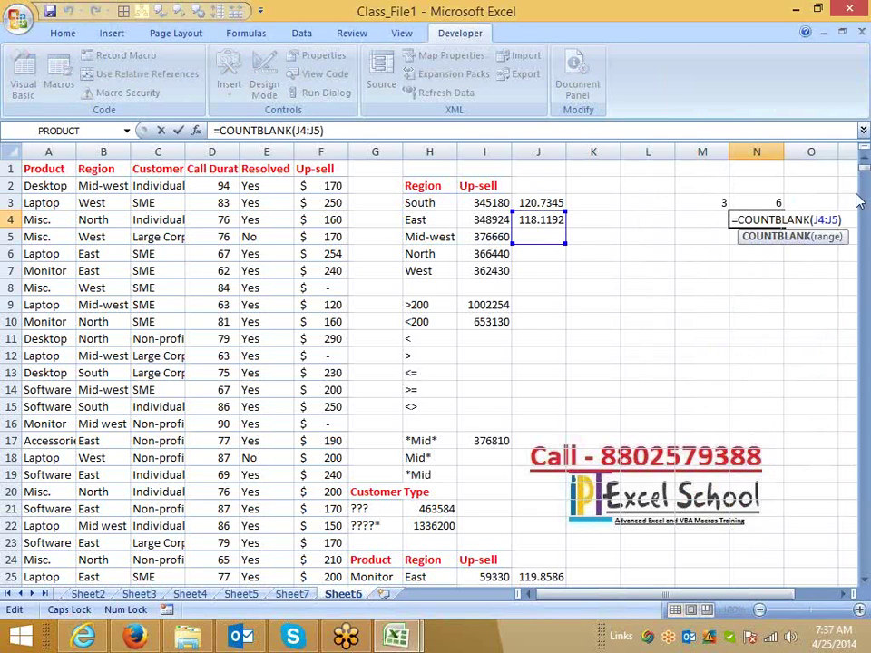
pyautogui.hotkey('ctrl', 'Return')
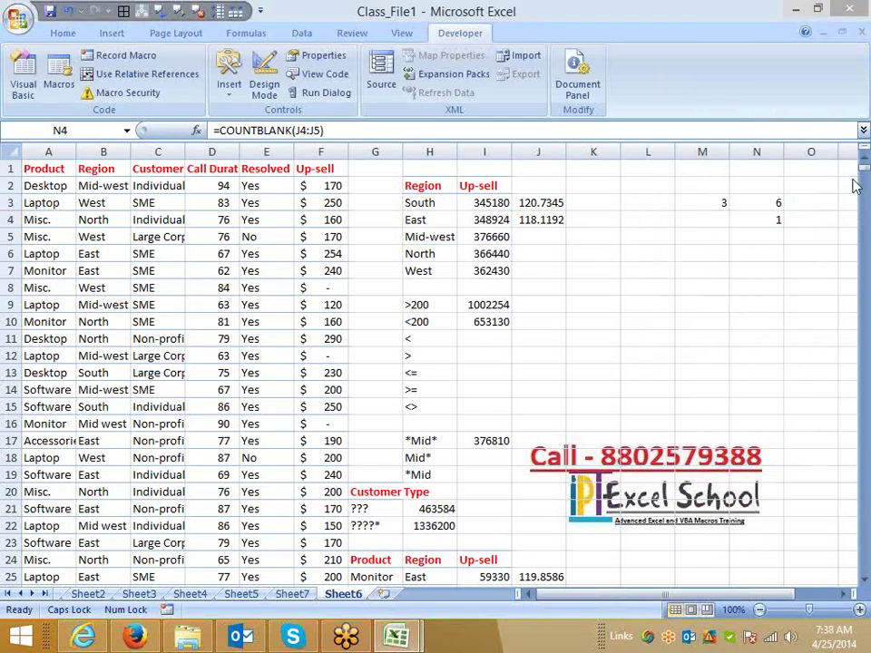
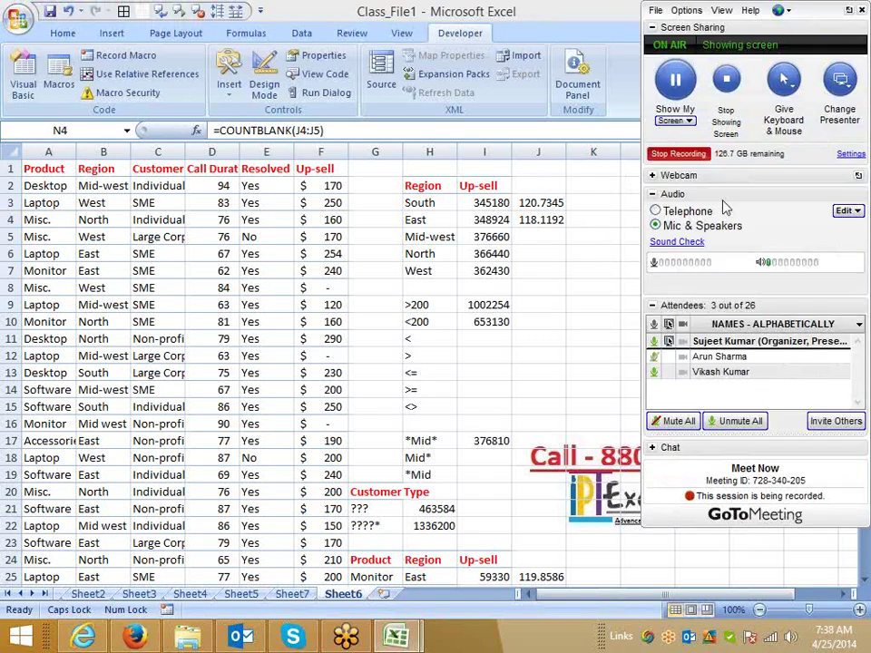
pyautogui.press('F2')
pyautogui.press('Home')
pyautogui.write('=')
pyautogui.click(704, 200)
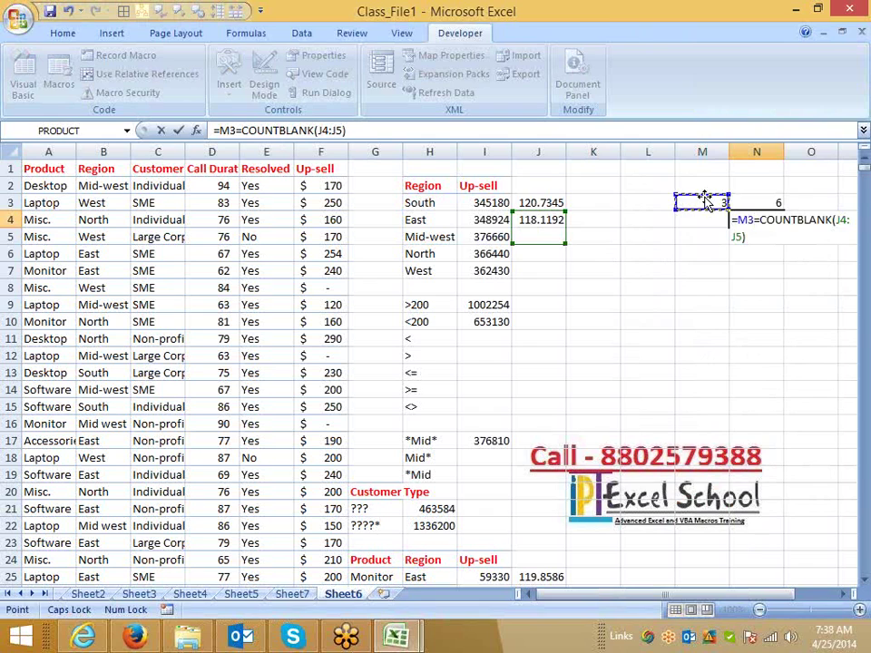
pyautogui.press('Escape')
# Step: Compare the COUNT and COUNTA formulas in M3 and N3 with the COUNTBLANK formula in N4 once more
pyautogui.click(702, 202)
pyautogui.press('F2')
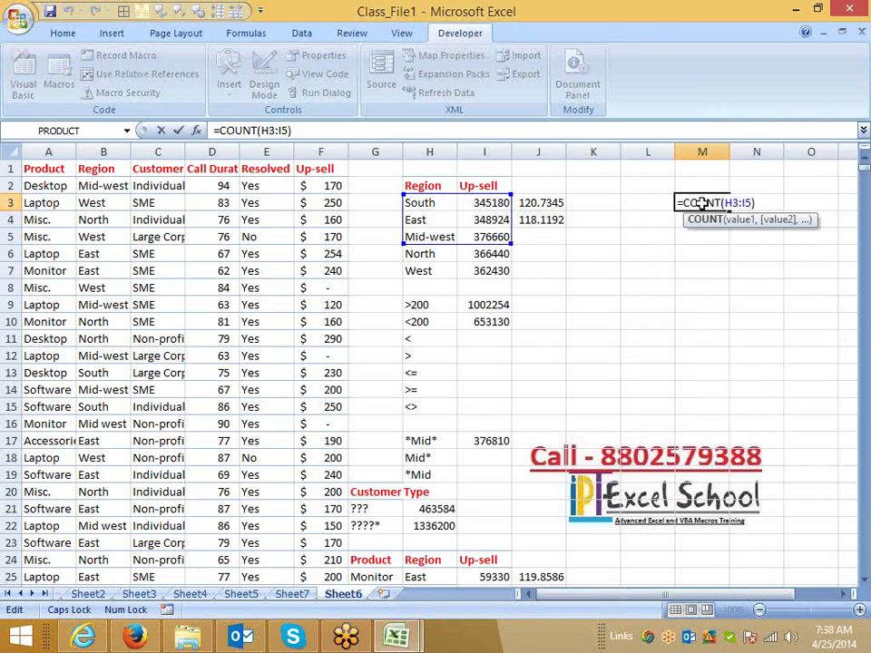
pyautogui.click(756, 200)
pyautogui.press('F2')
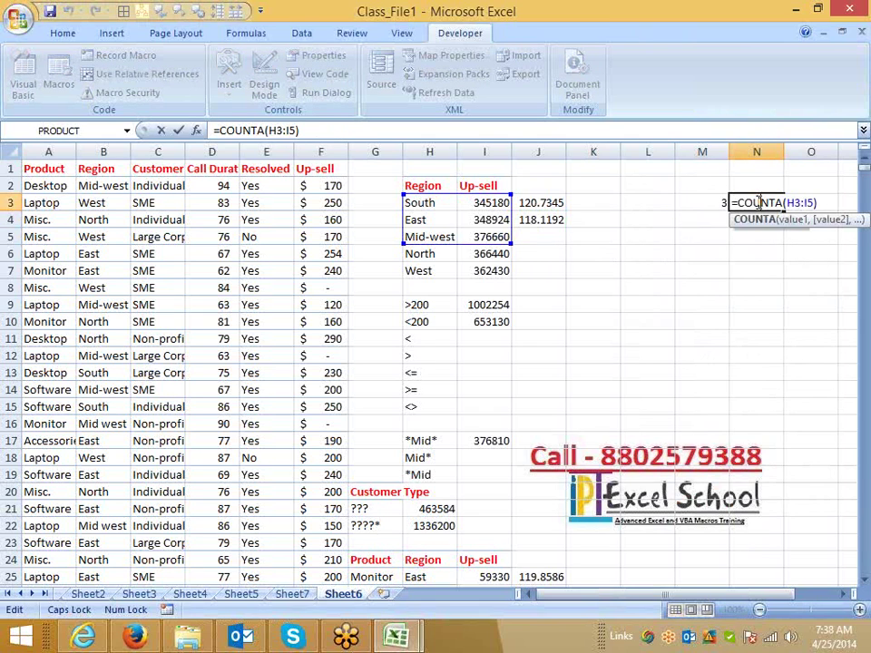
pyautogui.press('Escape')
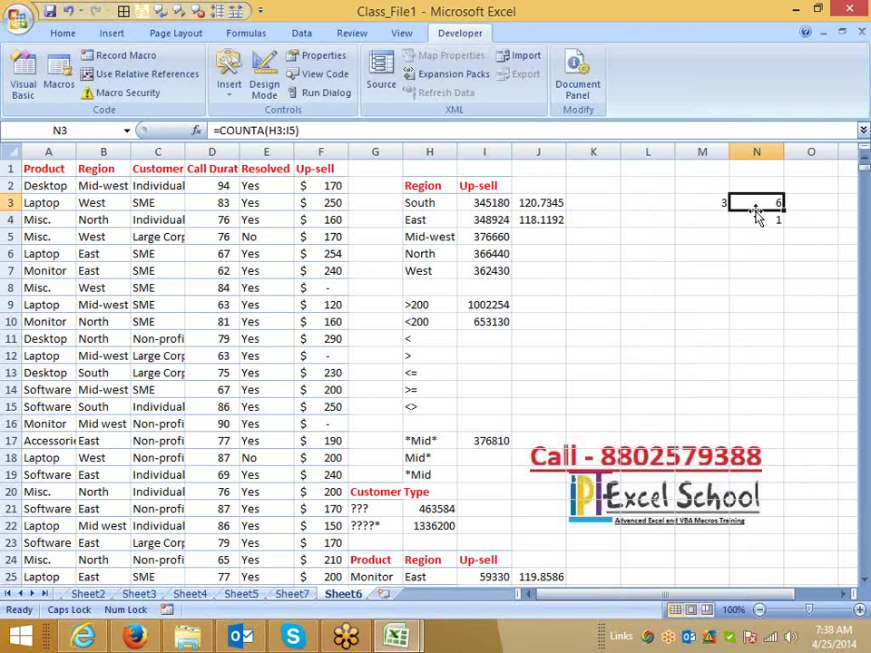
pyautogui.click(756, 222)
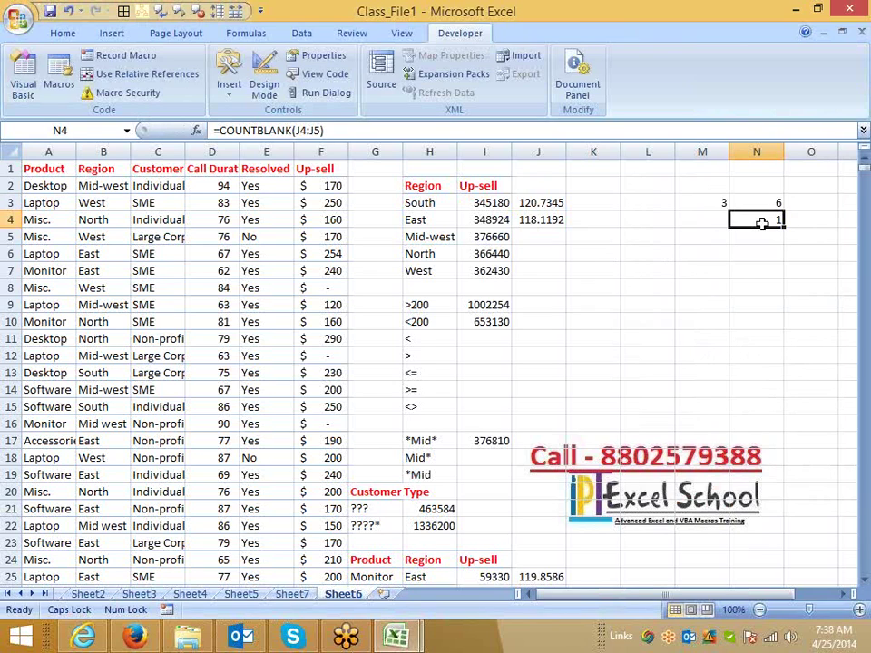
pyautogui.press('F2')
pyautogui.press('Escape')
pyautogui.click(756, 203)
pyautogui.click(703, 203)
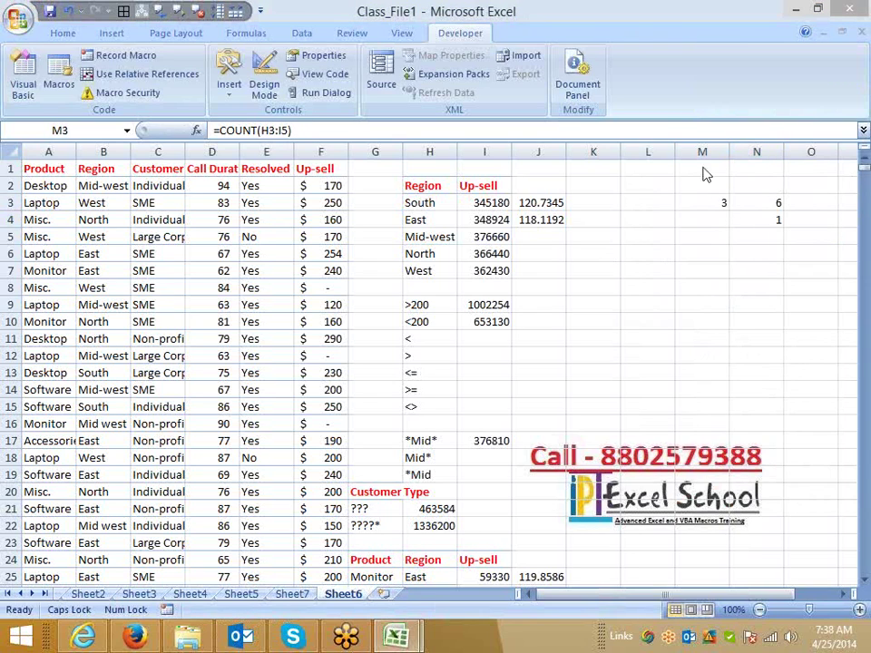
# Step: Enter a COUNTIF formula in K3 that counts column B entries matching the South region in H3
pyautogui.click(595, 253)
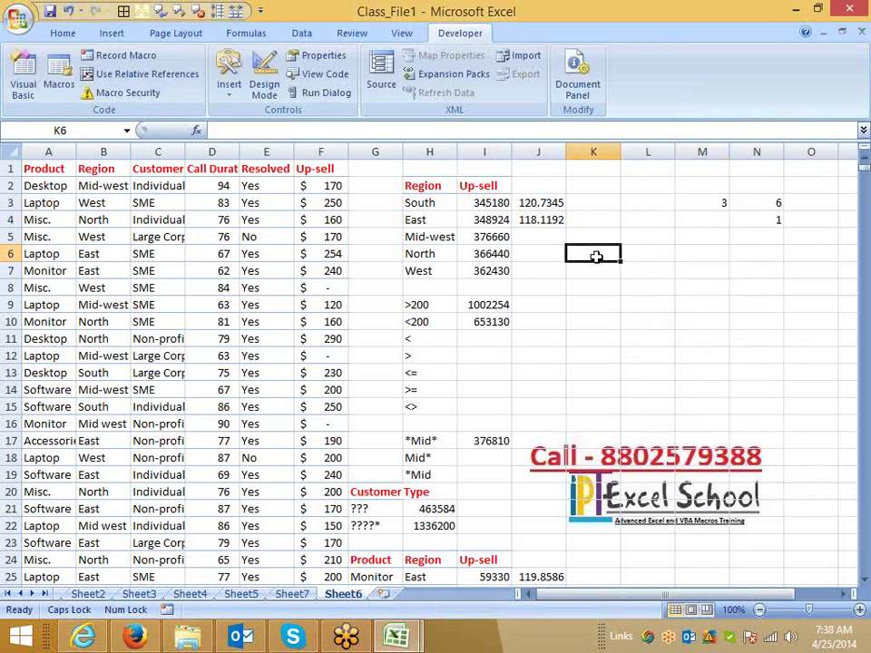
pyautogui.click(576, 203)
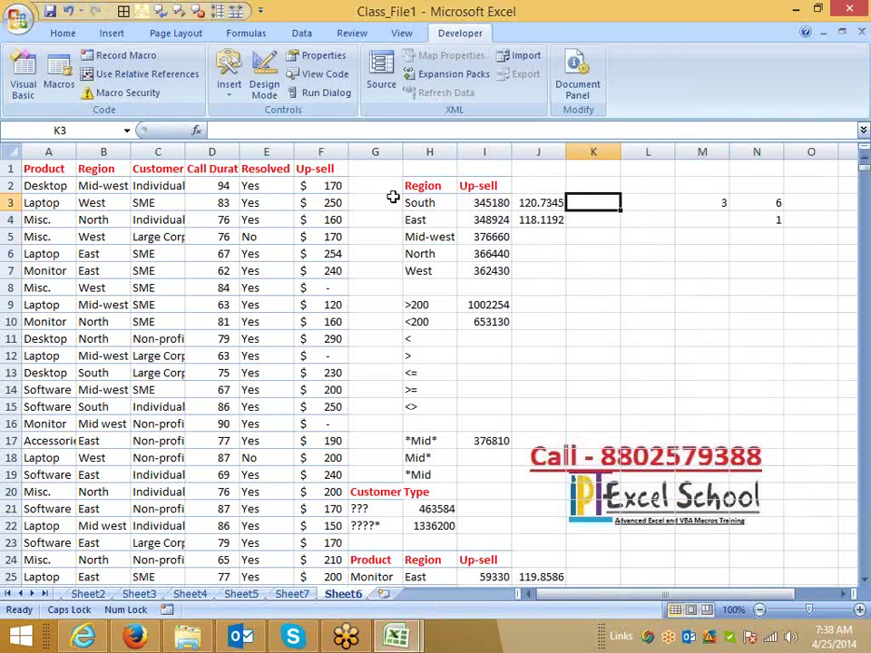
pyautogui.click(101, 152)
pyautogui.click(418, 200)
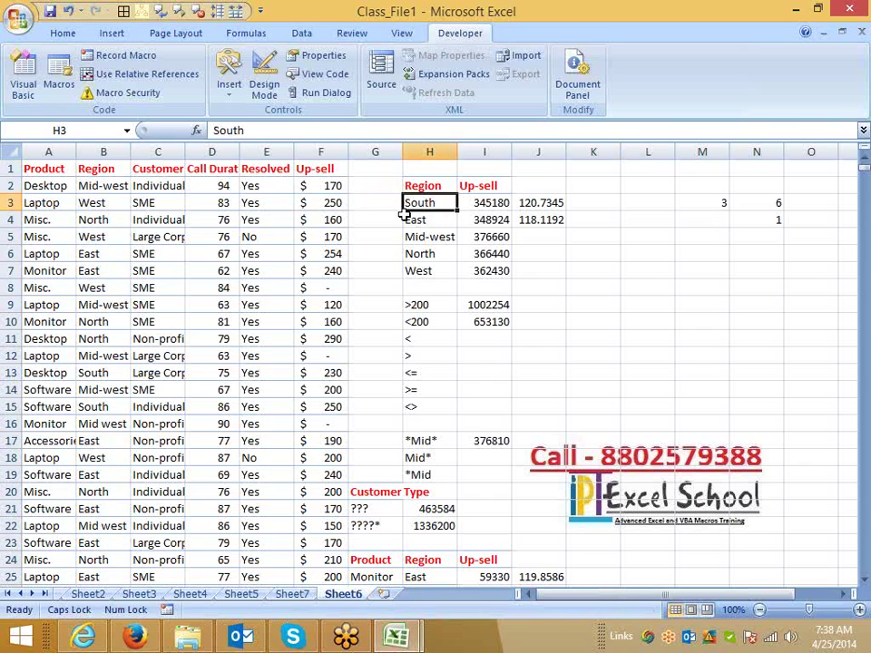
pyautogui.click(577, 207)
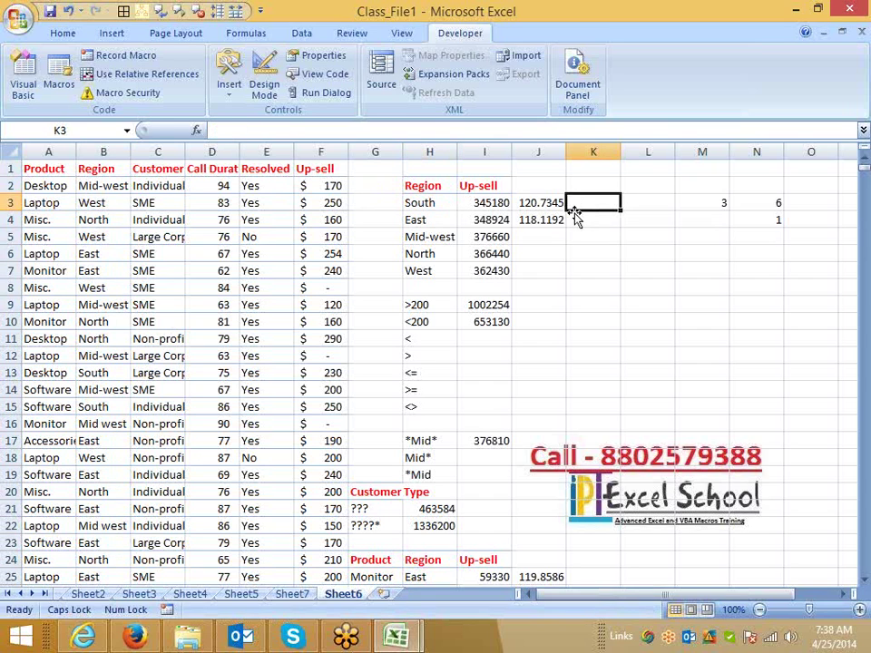
pyautogui.write('=COI')
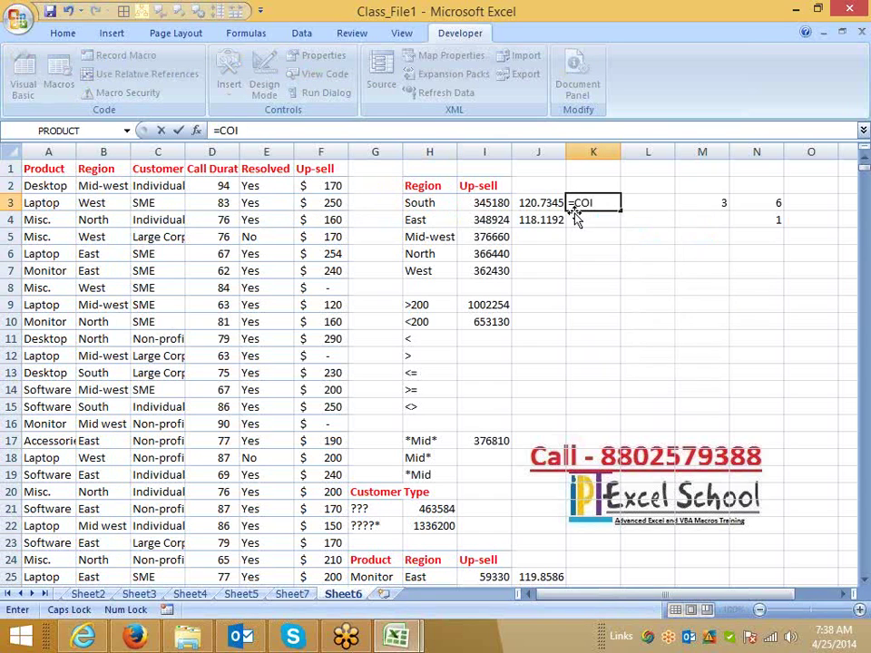
pyautogui.press('BackSpace')
pyautogui.write('U')
pyautogui.press('Down')
pyautogui.press('Down')
pyautogui.press('Down')
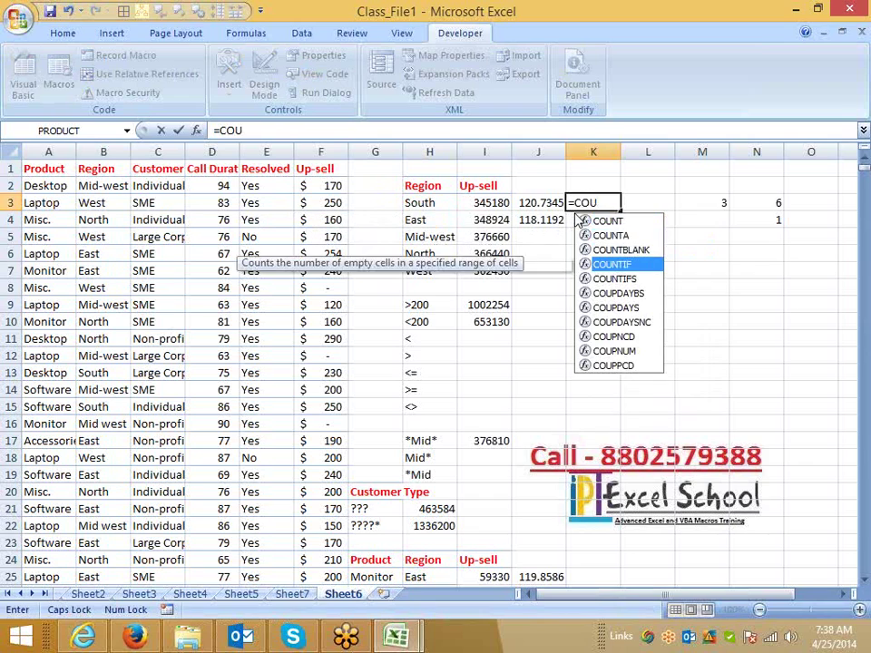
pyautogui.press('Tab')
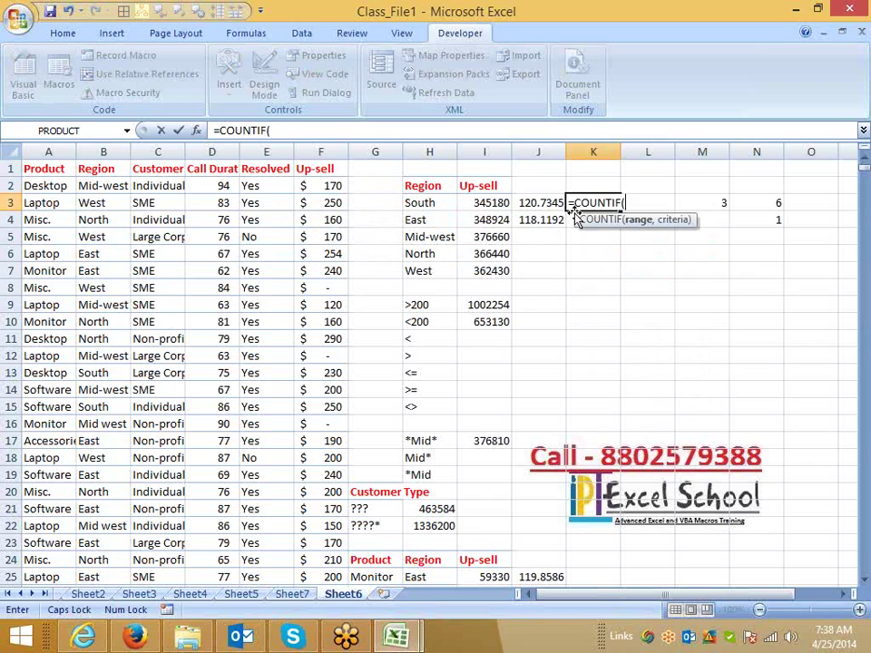
pyautogui.click(47, 152)
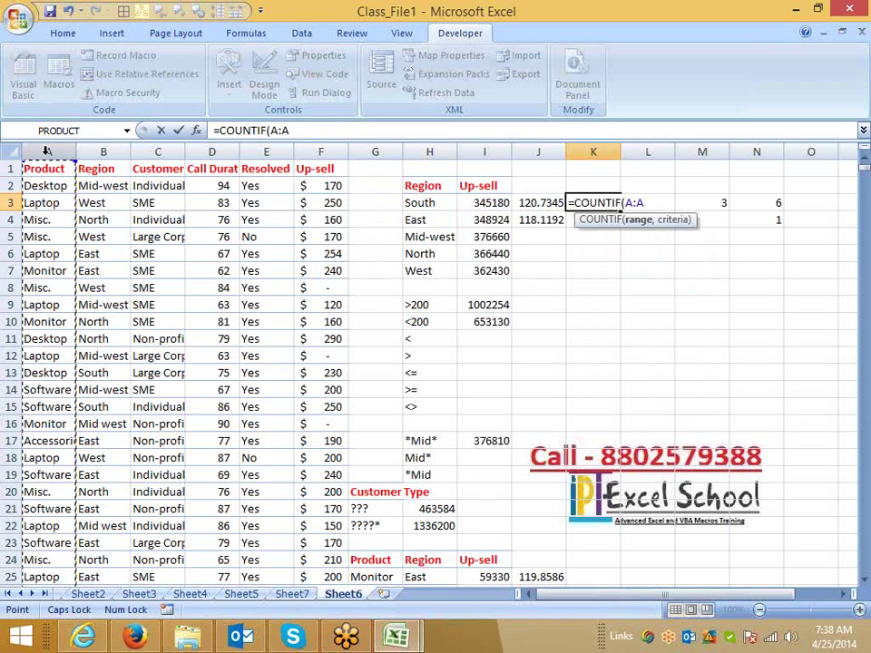
pyautogui.click(94, 152)
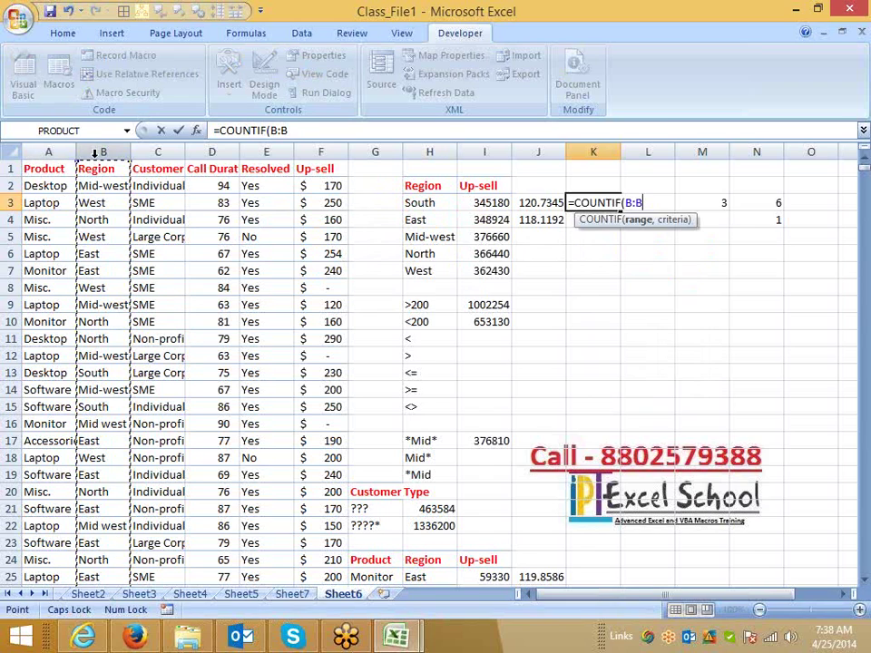
pyautogui.write(',')
pyautogui.click(410, 203)
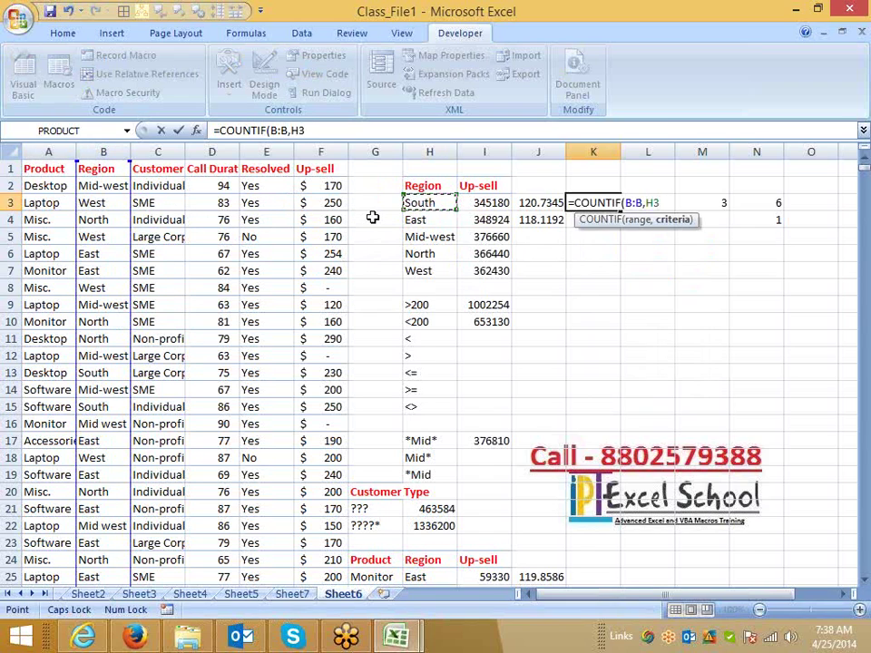
pyautogui.press('Return')
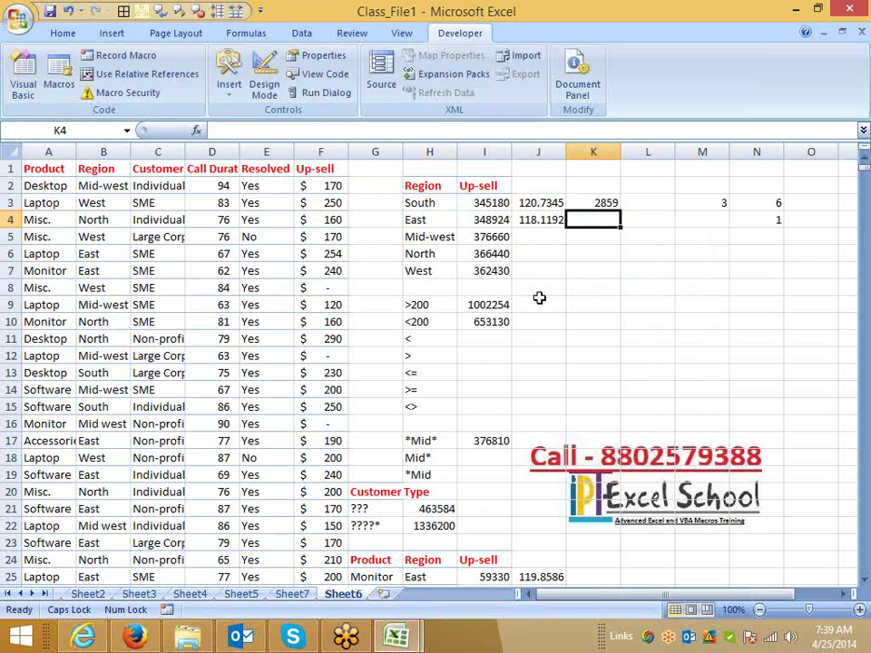
# Step: Enter a COUNTIF formula in K4 that counts column B entries matching the East region in H4
pyautogui.write('=COU')
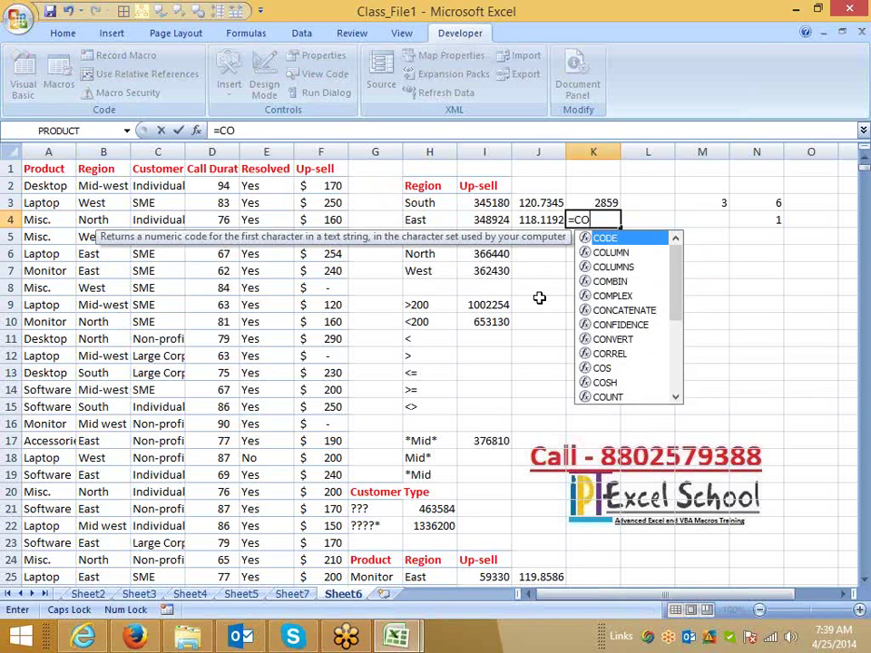
pyautogui.press('Down')
pyautogui.press('Down')
pyautogui.press('Down')
pyautogui.press('Tab')
pyautogui.press('Left')
pyautogui.press('Left')
pyautogui.press('Left')
pyautogui.press('Left')
pyautogui.press('Left')
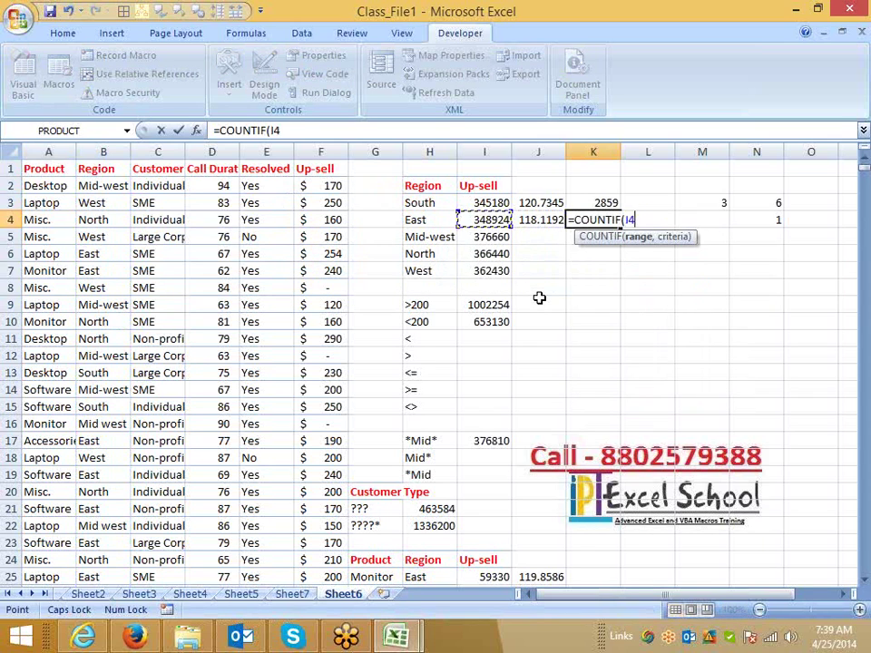
pyautogui.press('Left')
pyautogui.press('Left')
pyautogui.press('Left')
pyautogui.press('Left')
pyautogui.hotkey('ctrl', 'space')
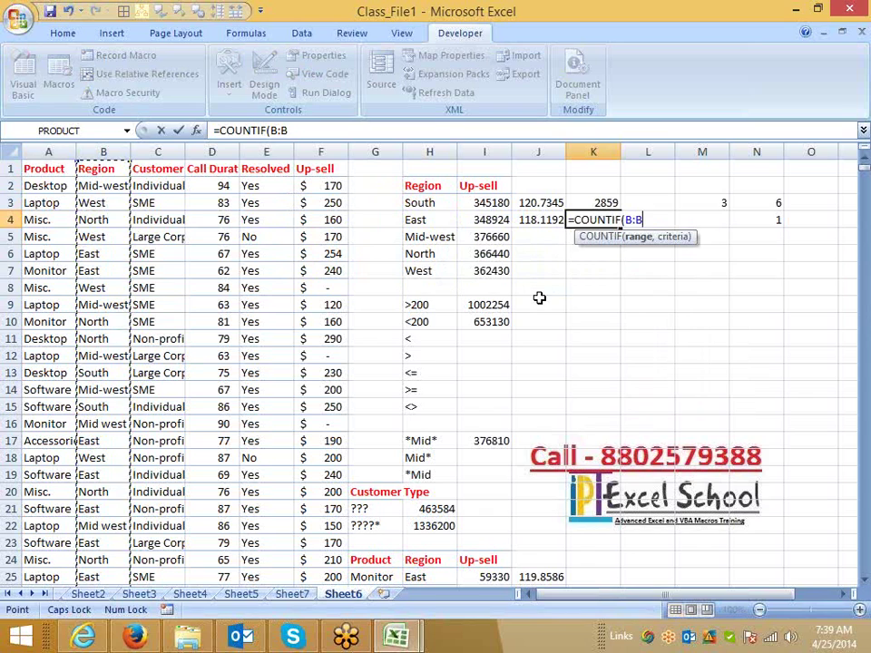
pyautogui.write(',')
pyautogui.press('Left')
pyautogui.press('Left')
pyautogui.press('Left')
pyautogui.press('Return')
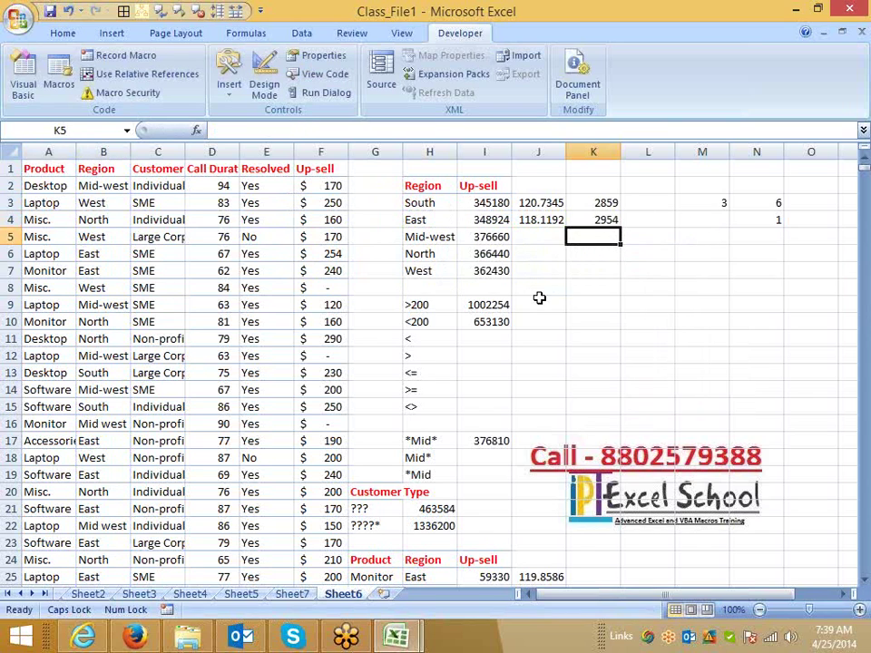
# Step: Enter a COUNTIF formula in J9 over column D with the criterion ">200"
pyautogui.press('Left')
pyautogui.press('Down')
pyautogui.press('Down')
pyautogui.press('Down')
pyautogui.press('Down')
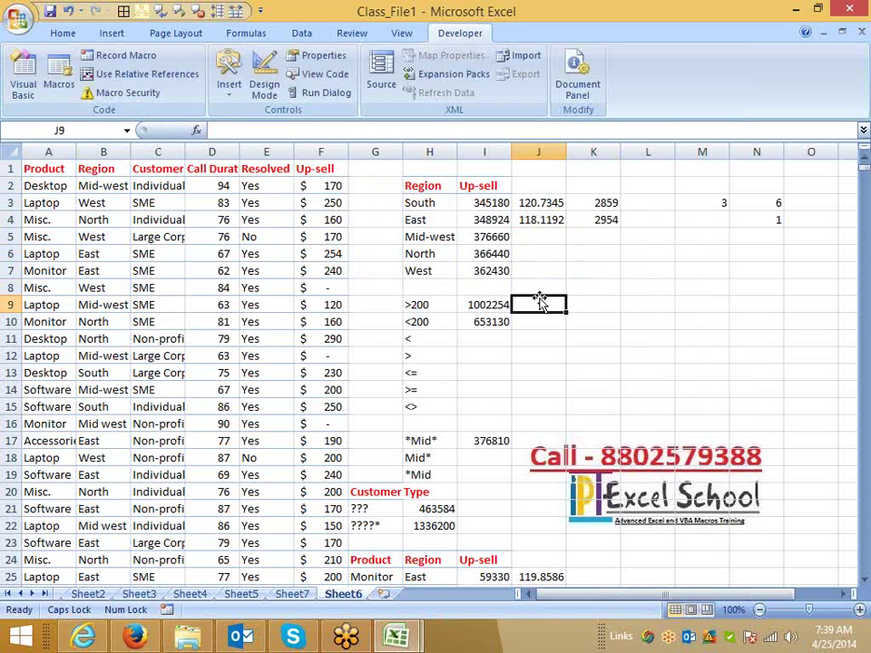
pyautogui.write('=COU')
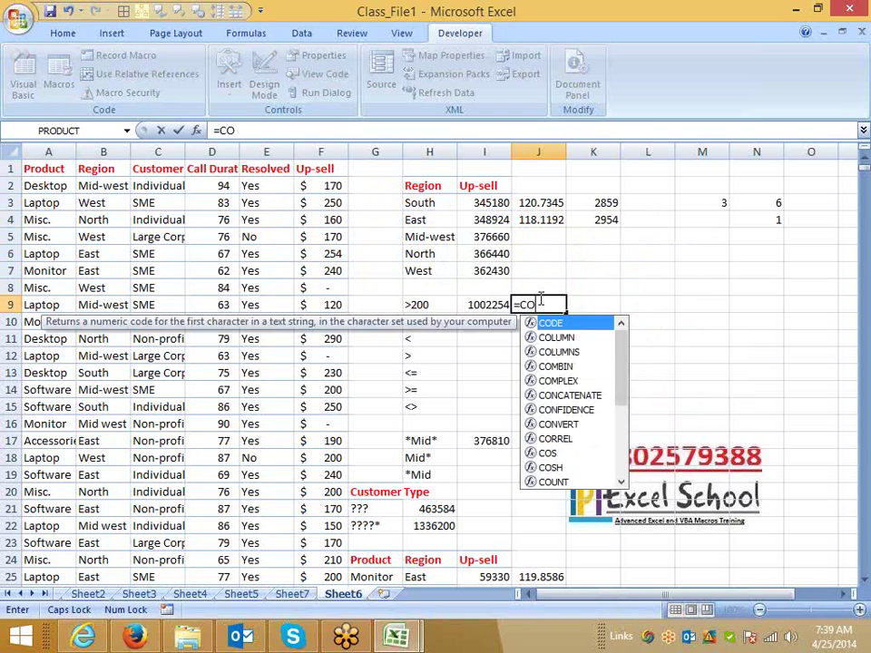
pyautogui.press('Down')
pyautogui.press('Down')
pyautogui.press('Down')
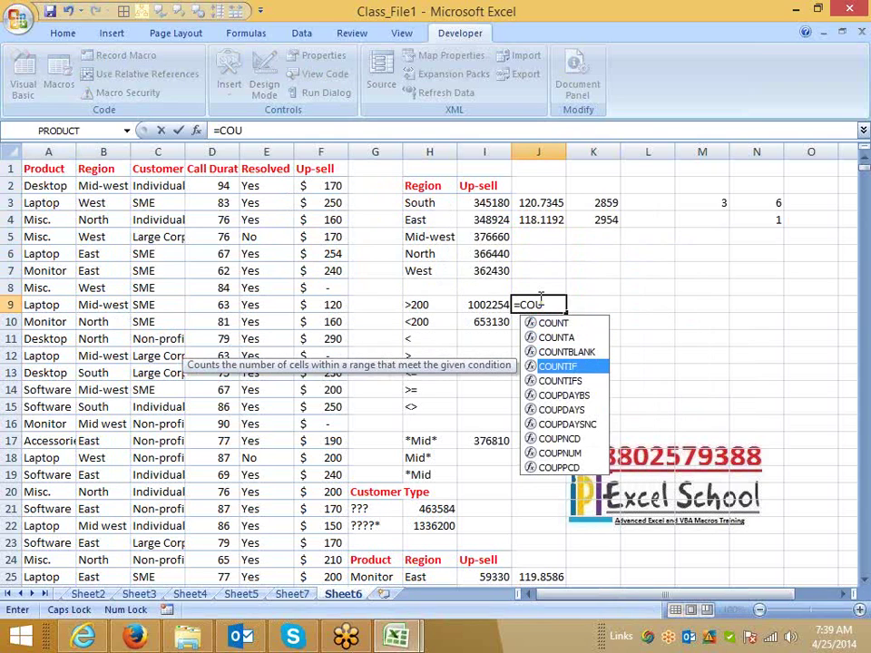
pyautogui.press('Tab')
pyautogui.press('Left')
pyautogui.press('Left')
pyautogui.press('Left')
pyautogui.press('Left')
pyautogui.press('Left')
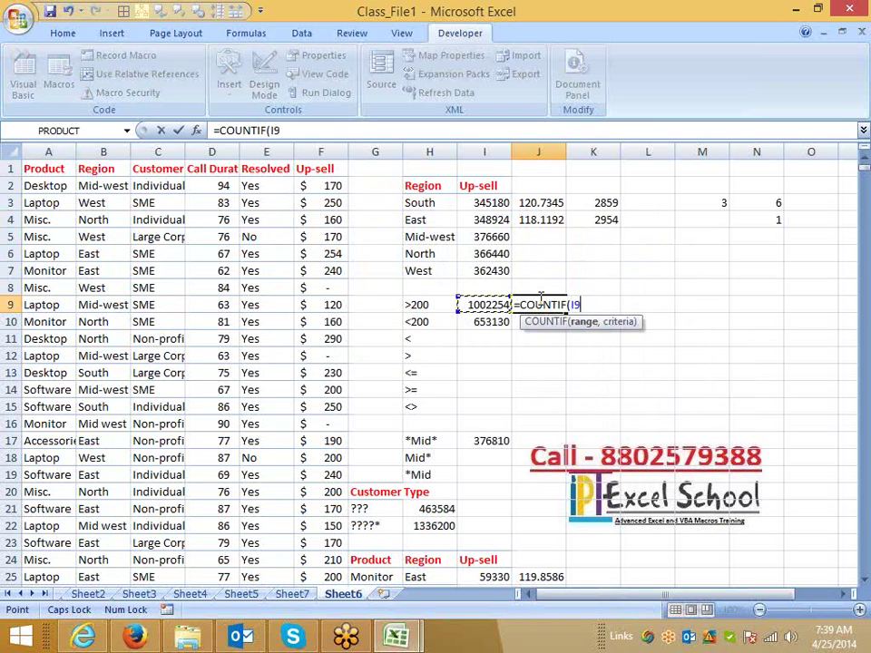
pyautogui.press('Left')
pyautogui.hotkey('ctrl', 'space')
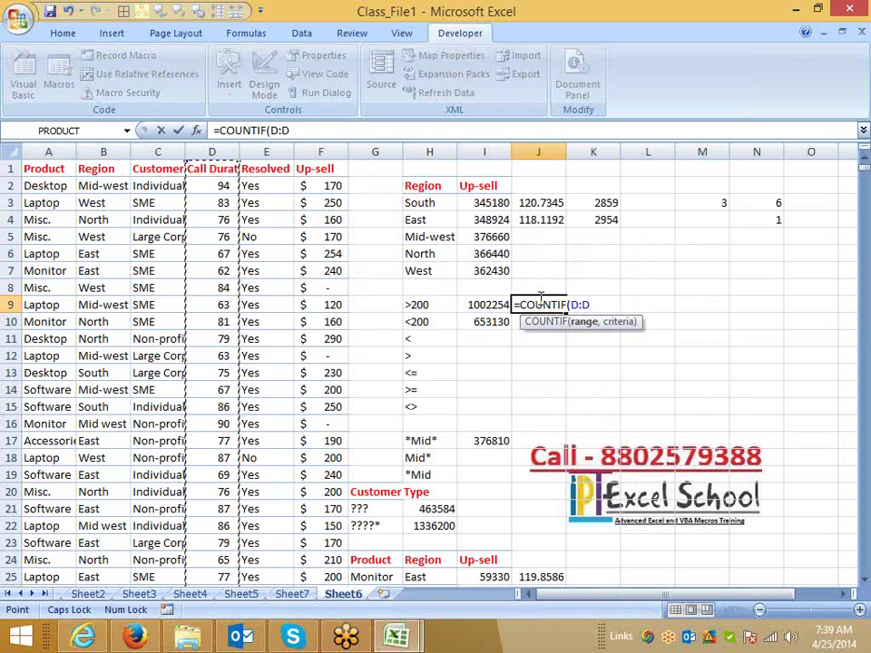
pyautogui.write(',"')
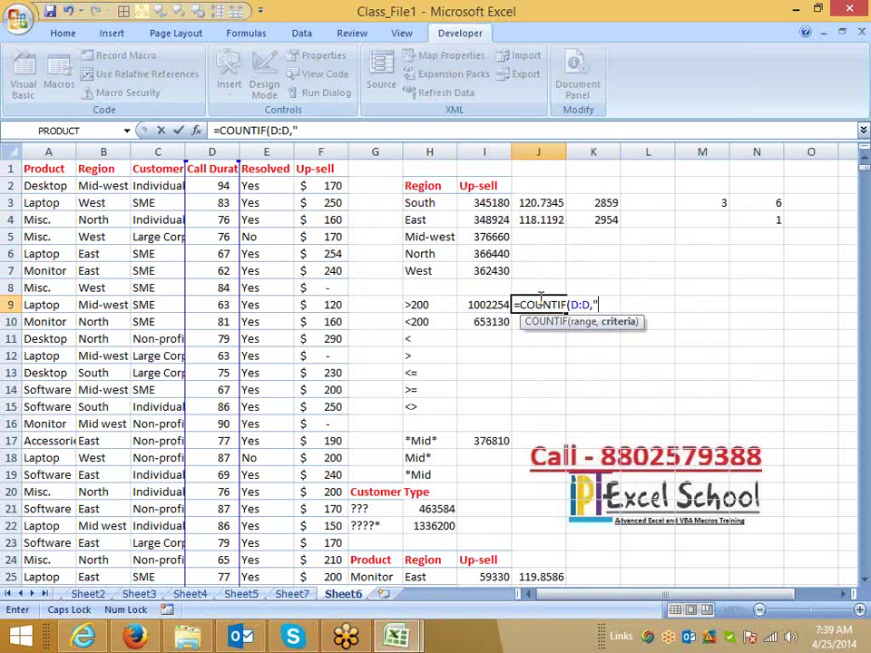
pyautogui.write('>200')
pyautogui.press('Return')
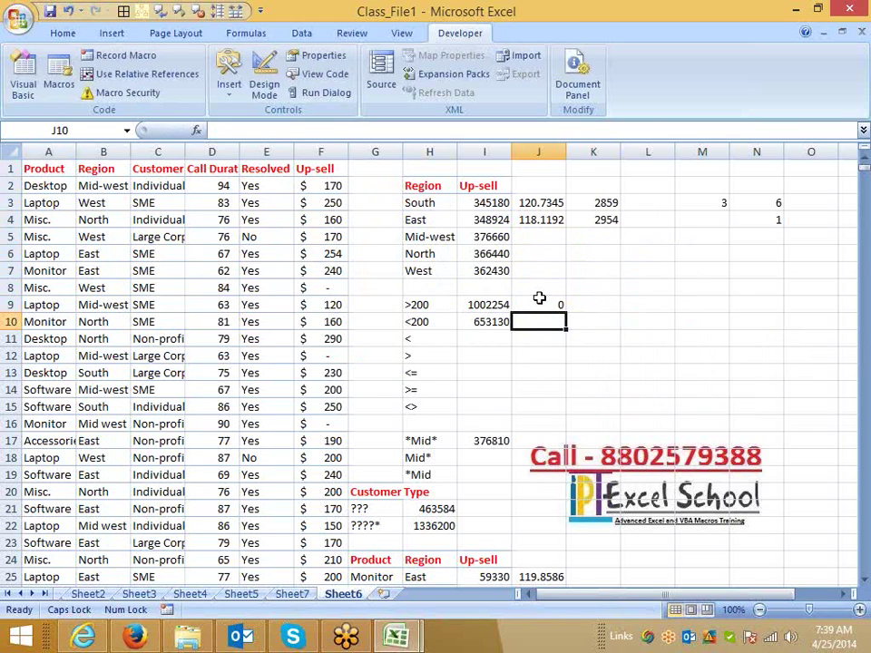
# Step: Change the range of the COUNTIF formula in J9 to the Up-sell column F
pyautogui.click(540, 302)
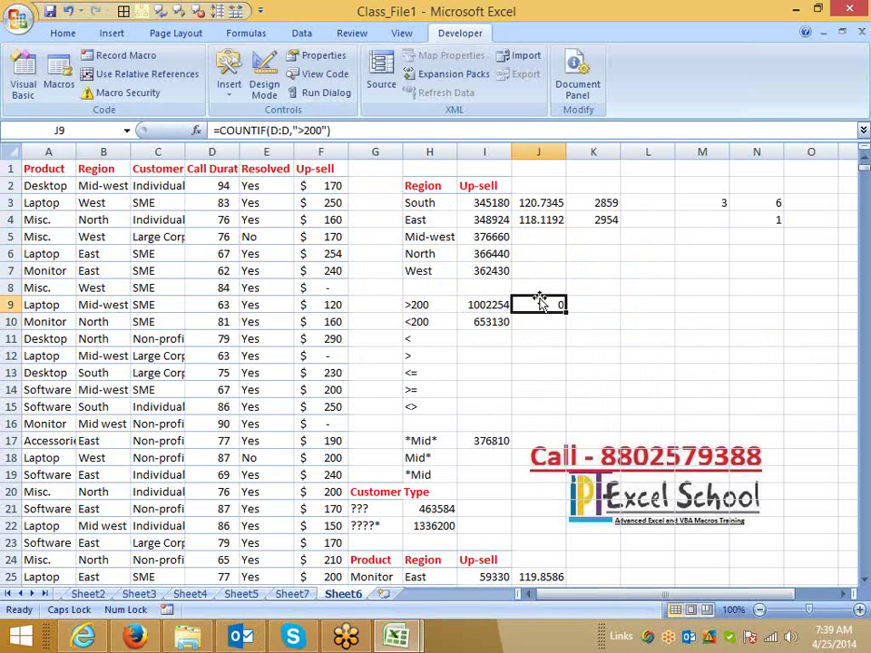
pyautogui.click(299, 129)
pyautogui.moveTo(227, 184); pyautogui.dragTo(320, 197)
pyautogui.press('Return')
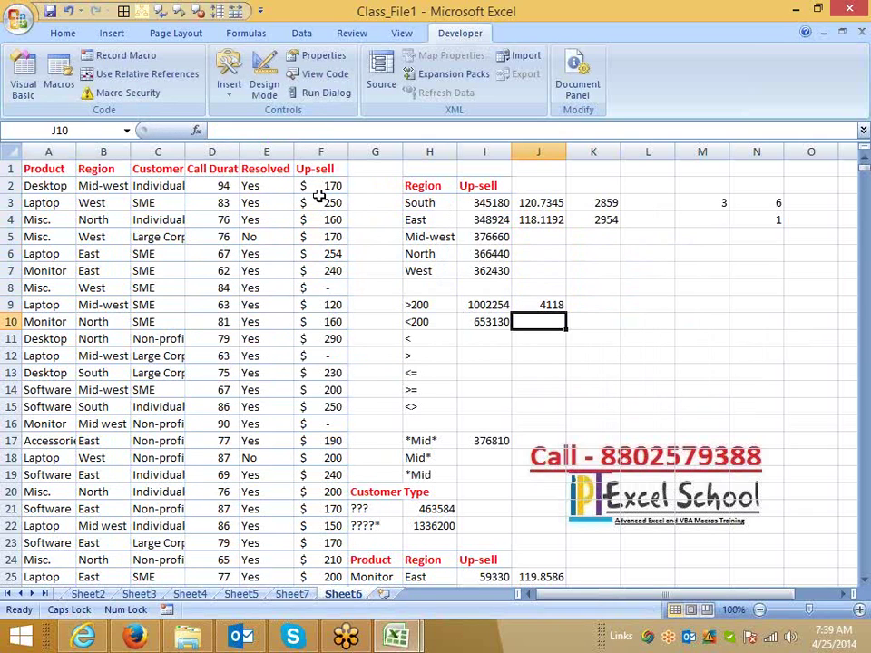
# Step: Enter a COUNTIFS formula in K25 matching column A to the product in G25 and column B to the region in H25
pyautogui.scroll(-3, 453, 461)
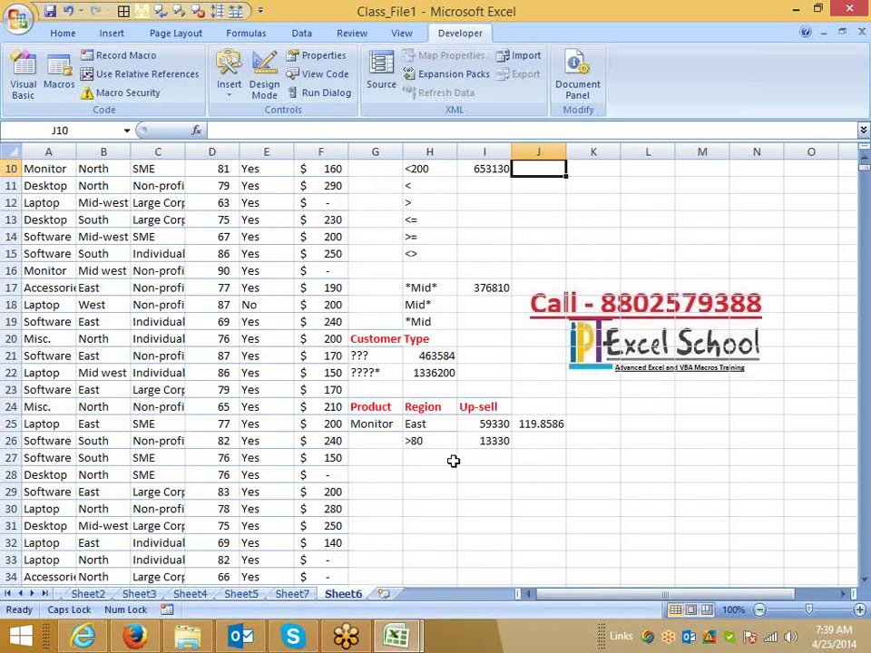
pyautogui.click(590, 433)
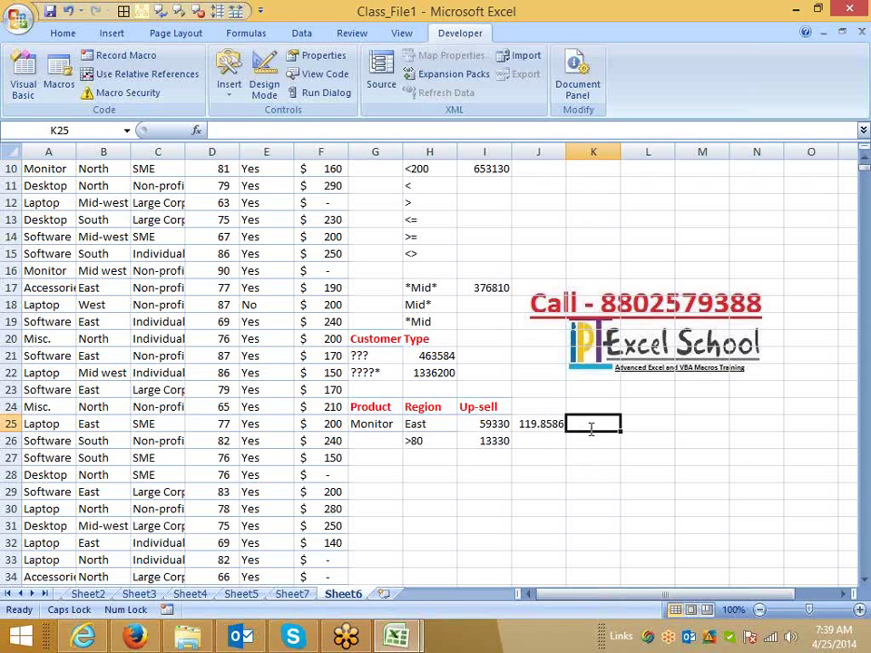
pyautogui.write('=COU')
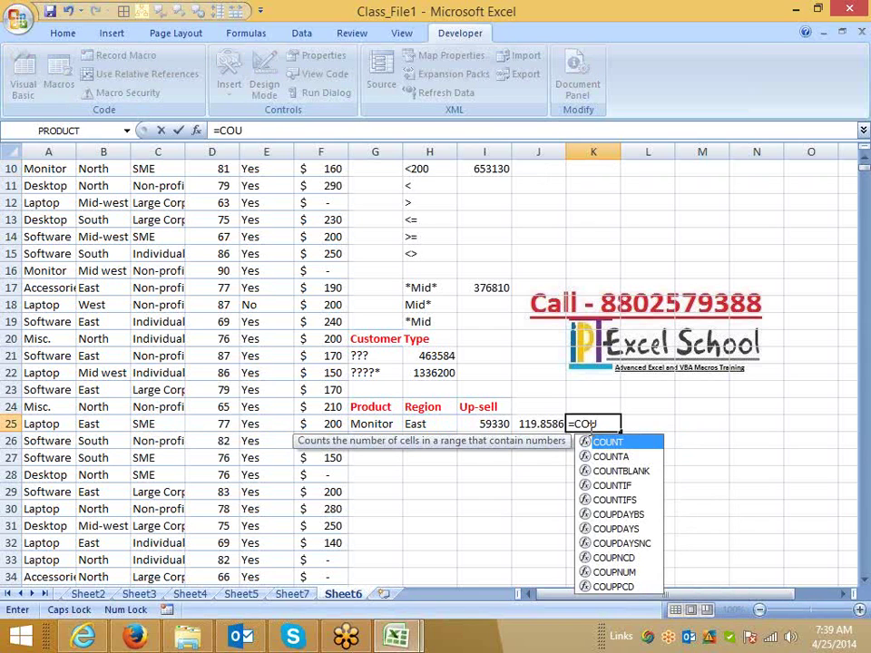
pyautogui.press('Down')
pyautogui.press('Down')
pyautogui.press('Down')
pyautogui.press('Down')
pyautogui.press('Tab')
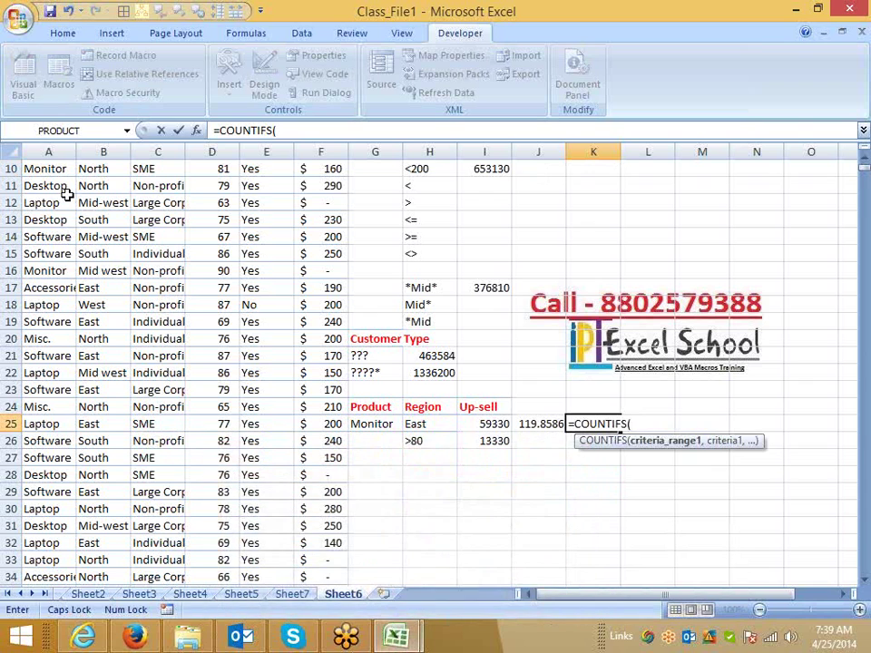
pyautogui.scroll(2, 64, 222)
pyautogui.scroll(-2, 61, 222)
pyautogui.click(44, 150)
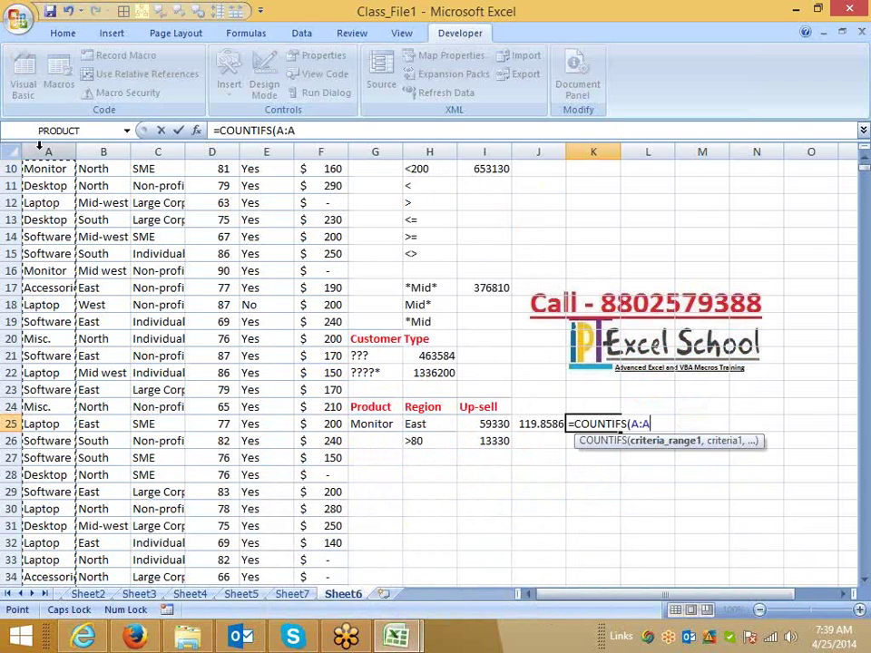
pyautogui.write(',')
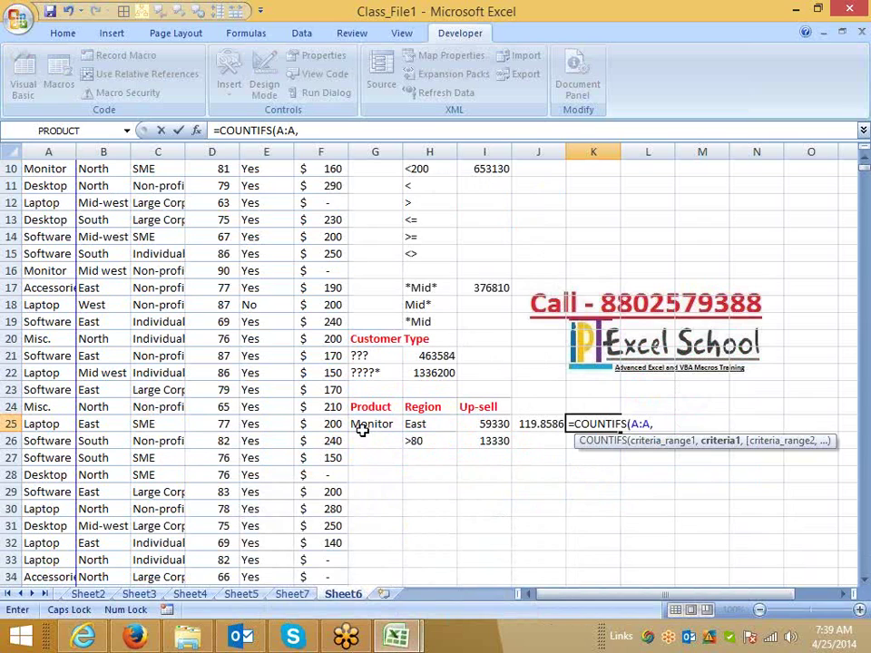
pyautogui.click(363, 427)
pyautogui.write(',')
pyautogui.click(102, 150)
pyautogui.write(',B:B,')
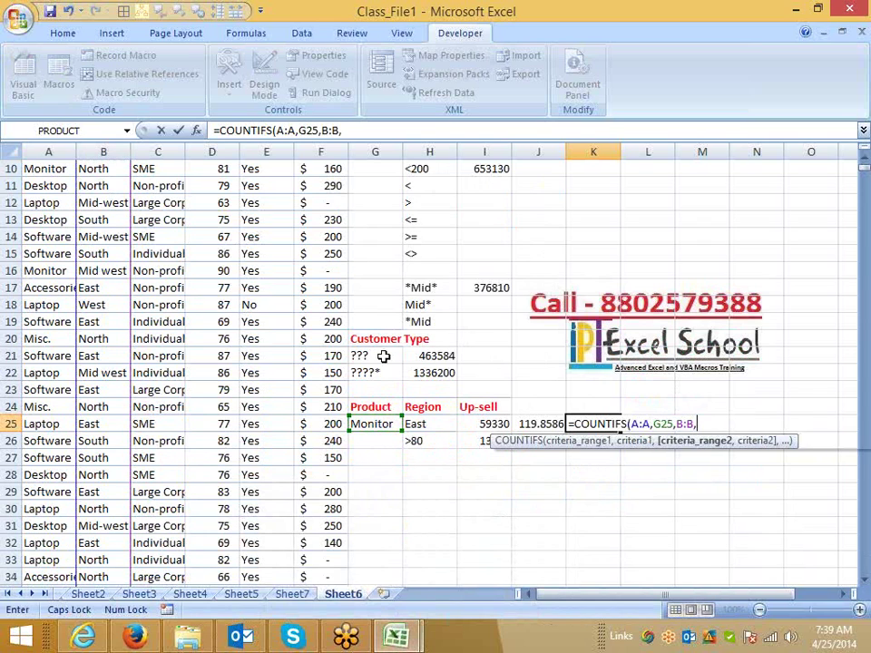
pyautogui.click(426, 424)
pyautogui.press('Return')
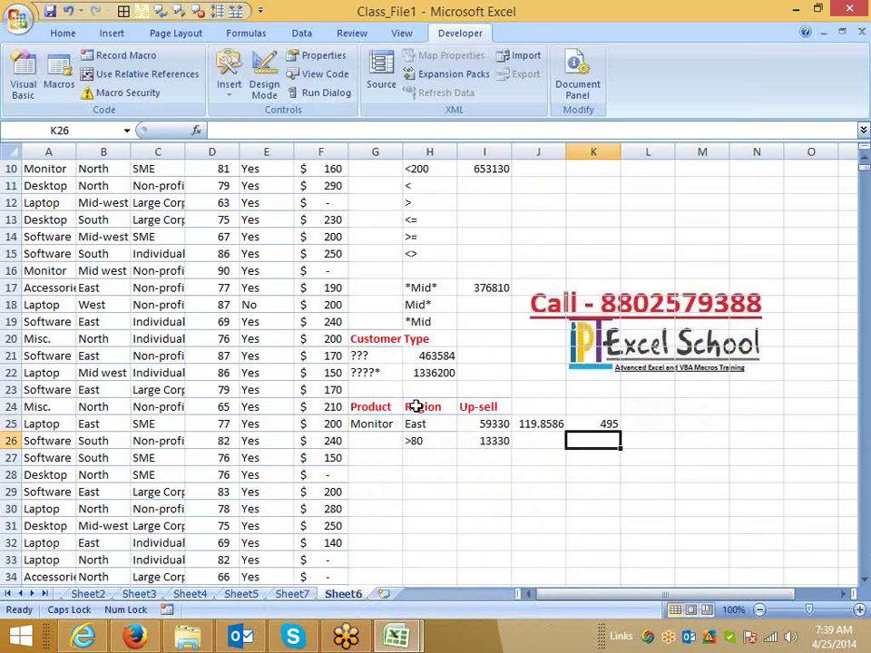
# Step: Copy the Up-sell column F from Sheet6 into column A of a new worksheet
pyautogui.scroll(2, 415, 406)
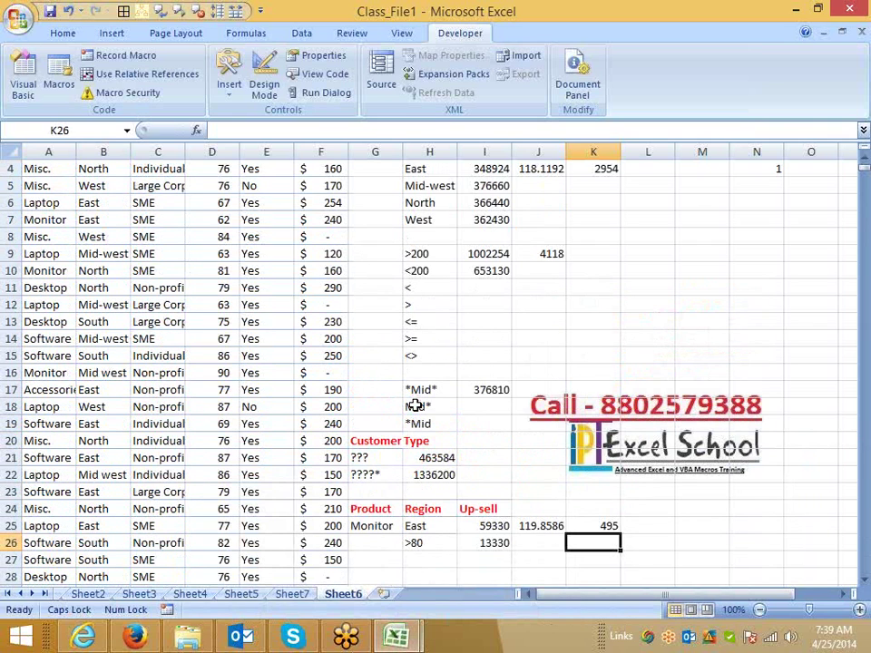
pyautogui.scroll(1, 420, 337)
pyautogui.click(214, 355)
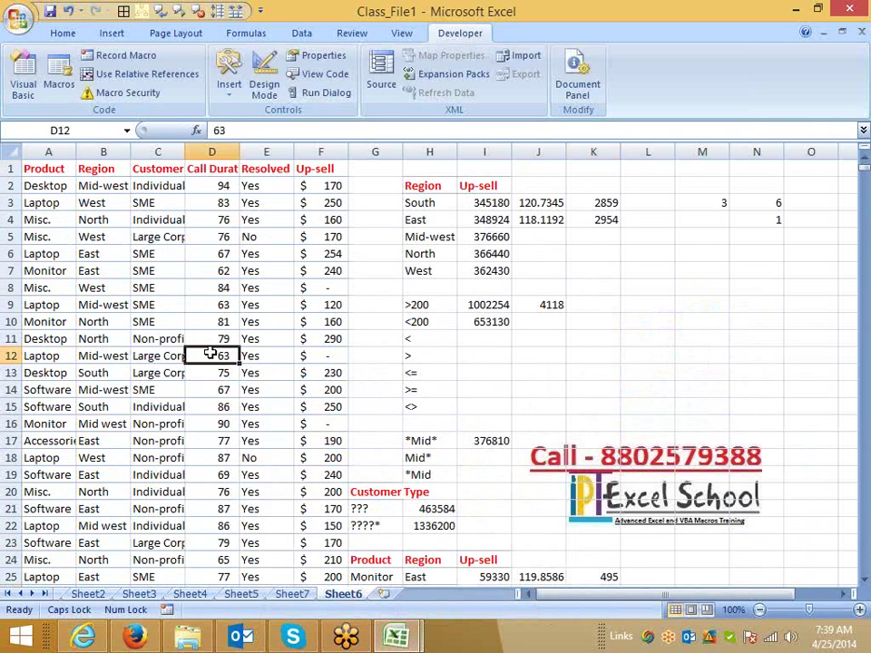
pyautogui.click(325, 152)
pyautogui.hotkey('ctrl', 'c')
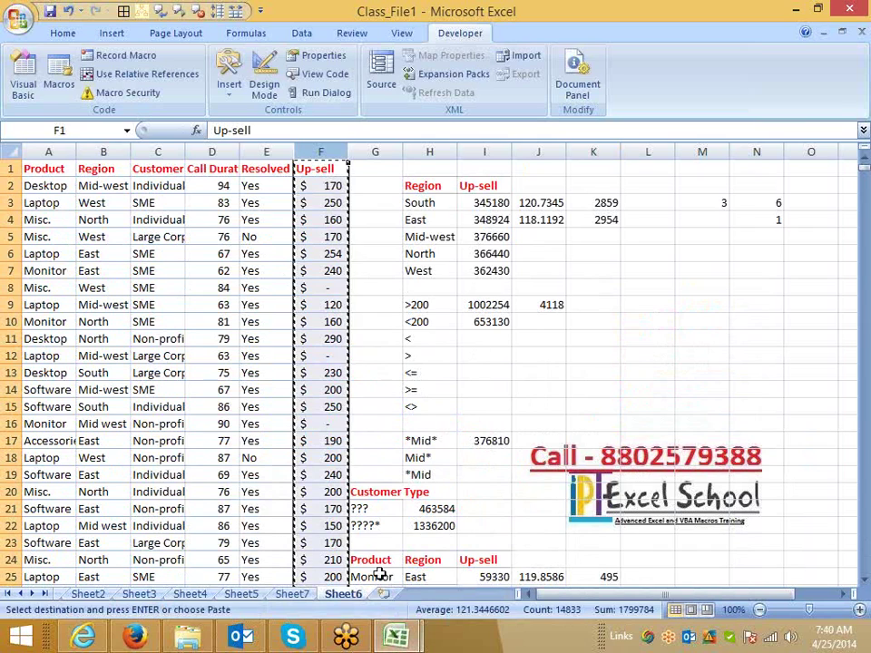
pyautogui.click(384, 594)
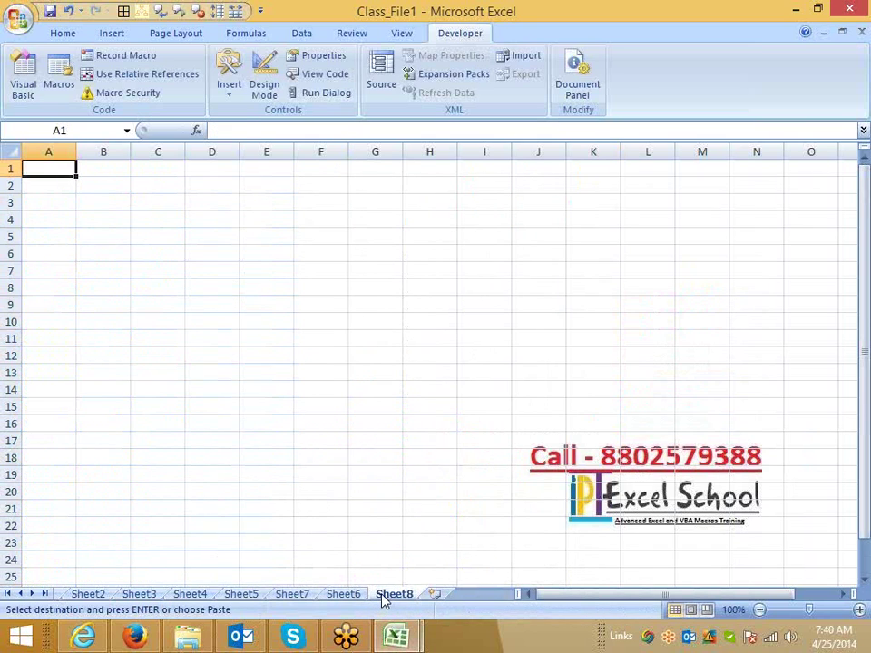
pyautogui.hotkey('ctrl', 'v')
pyautogui.press('Escape')
# Step: Enter the heading "Top 5" in C7 and the ranks 1 to 5 below it in C8:C12
pyautogui.click(166, 271)
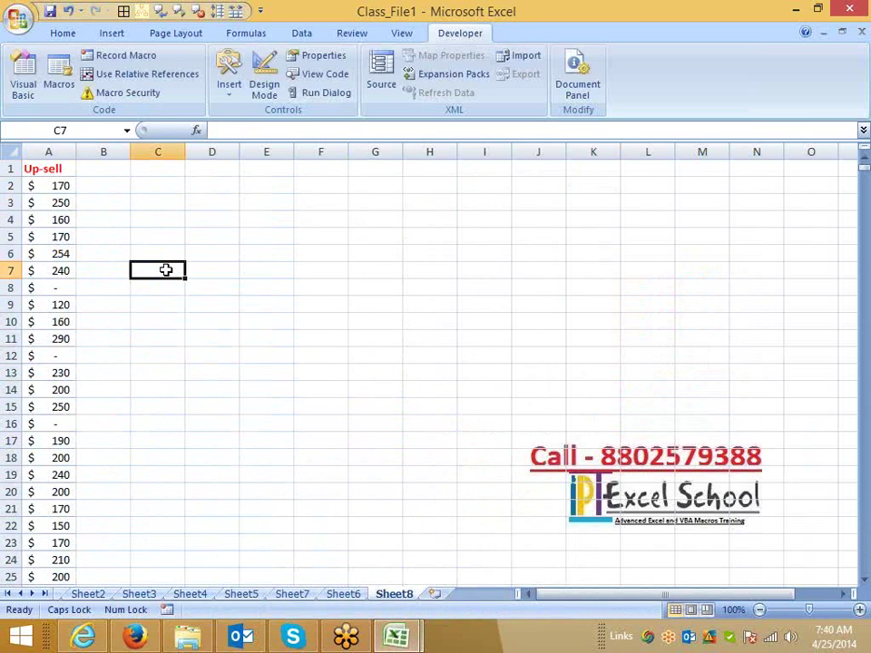
pyautogui.write('tOP')
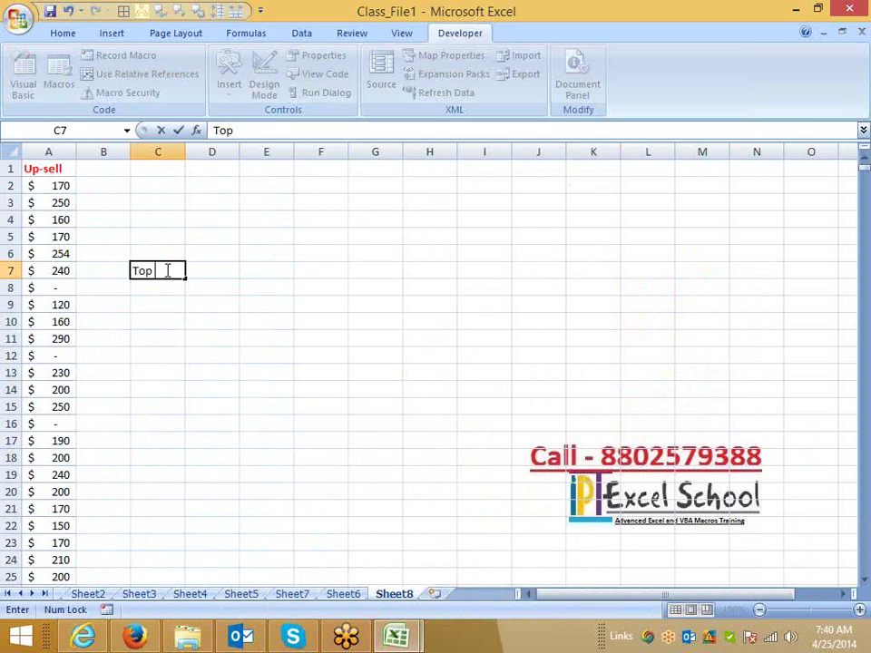
pyautogui.write(' 5')
pyautogui.press('Return')
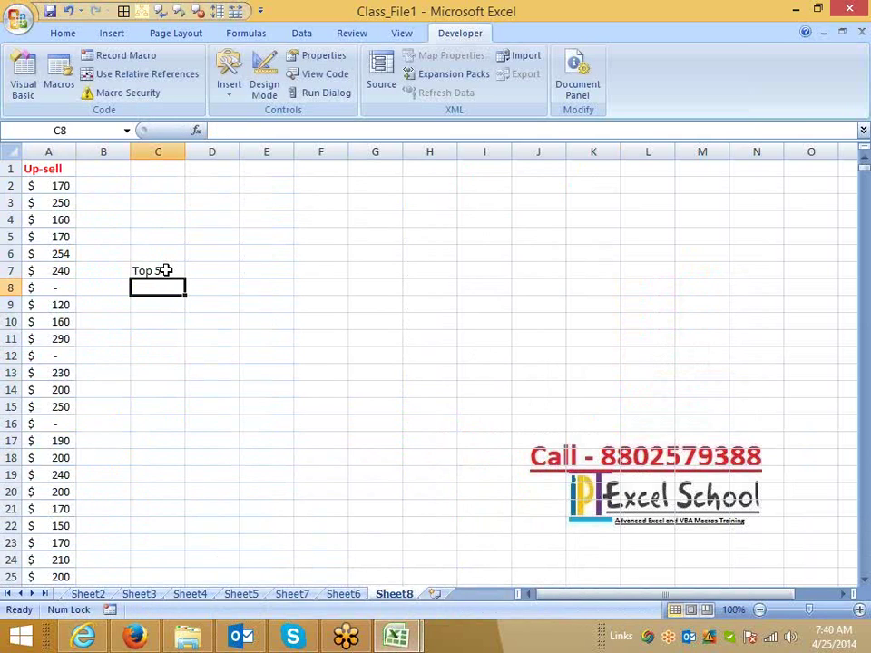
pyautogui.write('1')
pyautogui.press('Return')
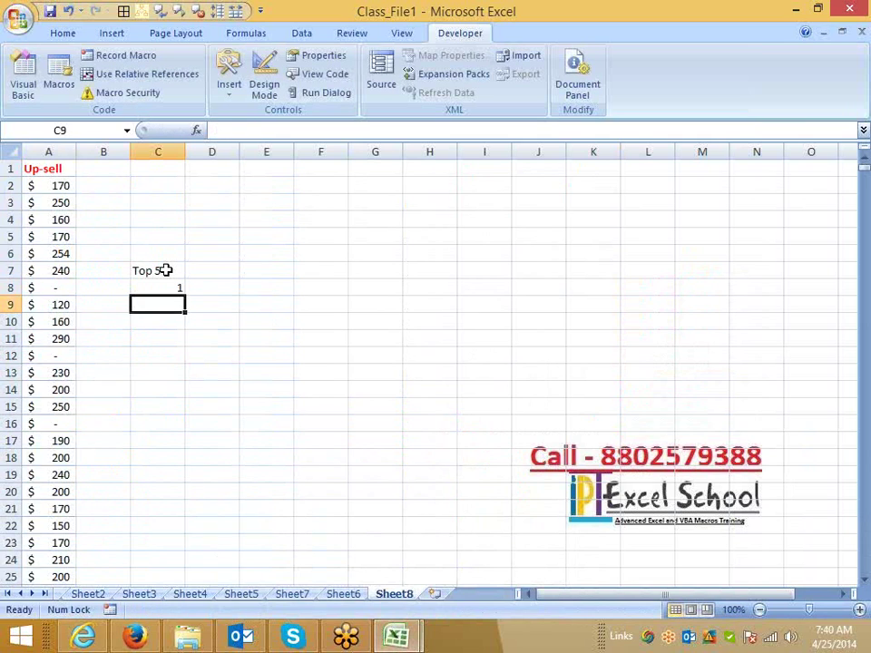
pyautogui.write('2')
pyautogui.press('Return')
pyautogui.write('3')
pyautogui.press('Return')
pyautogui.write('4')
pyautogui.press('Return')
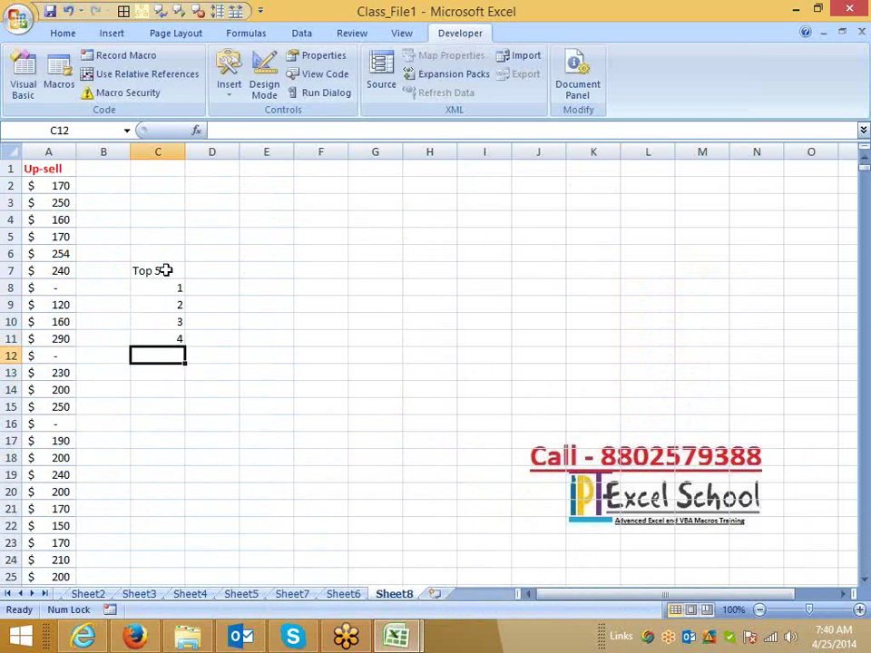
pyautogui.write('5')
pyautogui.press('Return')
# Step: Enter a LARGE formula in D8 over column A, using the rank in C8 as k
pyautogui.press('Up')
pyautogui.press('Up')
pyautogui.press('Up')
pyautogui.press('Up')
pyautogui.press('Up')
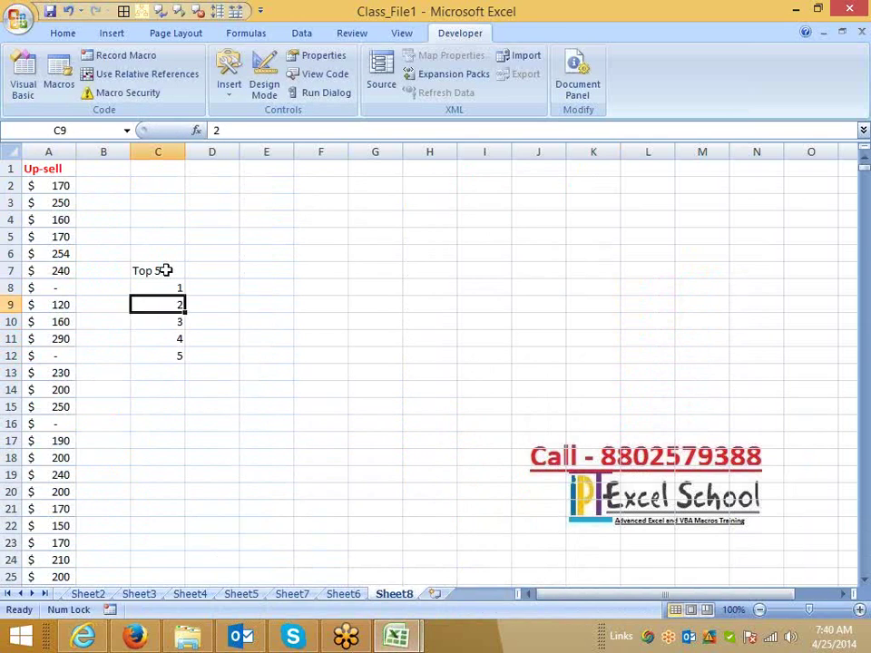
pyautogui.press('Right')
pyautogui.write('=lar')
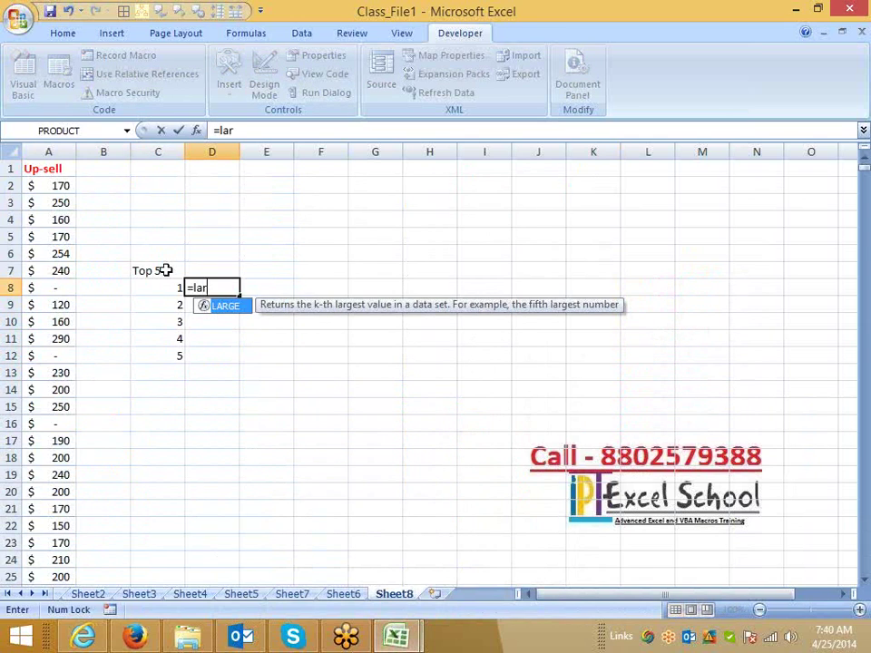
pyautogui.press('Tab')
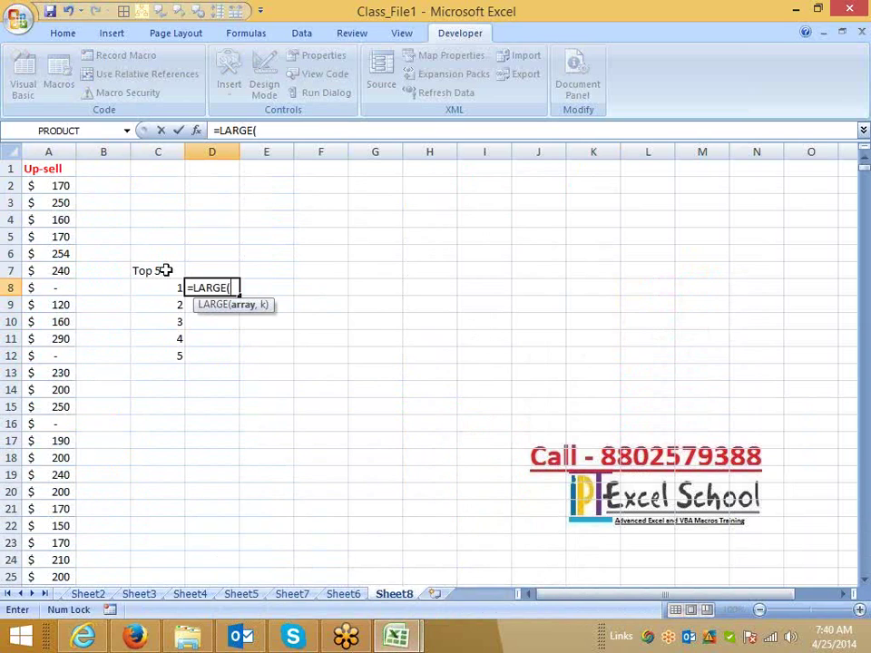
pyautogui.press('Left')
pyautogui.press('Left')
pyautogui.press('Left')
pyautogui.hotkey('ctrl', 'space')
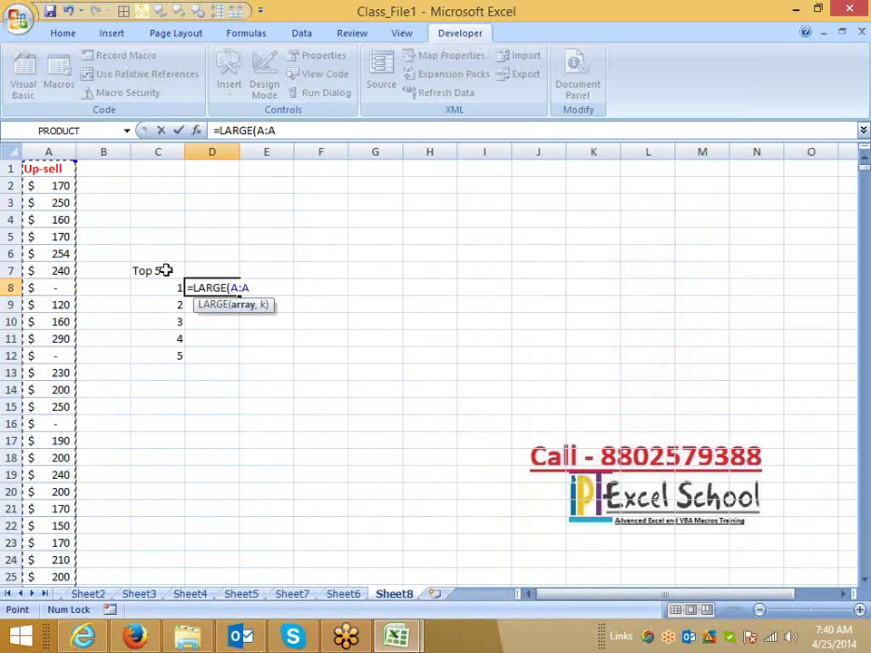
pyautogui.write(',')
pyautogui.press('Left')
pyautogui.press('Return')
# Step: Fill the LARGE formula in D8 down to D13
pyautogui.press('Up')
pyautogui.hotkey('shift', 'Down')
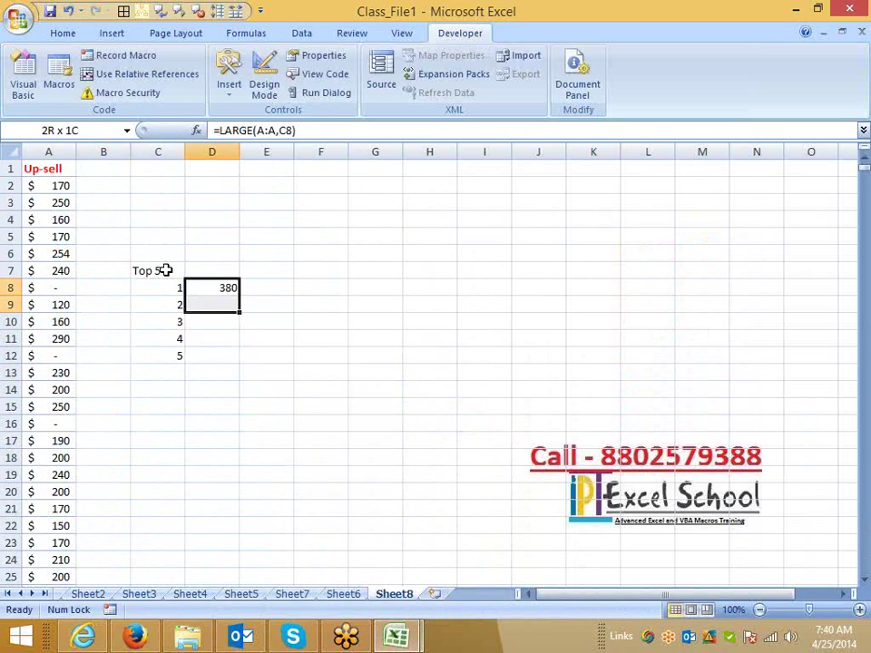
pyautogui.hotkey('shift', 'Down')
pyautogui.hotkey('shift', 'Down')
pyautogui.hotkey('shift', 'Down')
pyautogui.hotkey('shift', 'Down')
pyautogui.hotkey('ctrl', 'd')
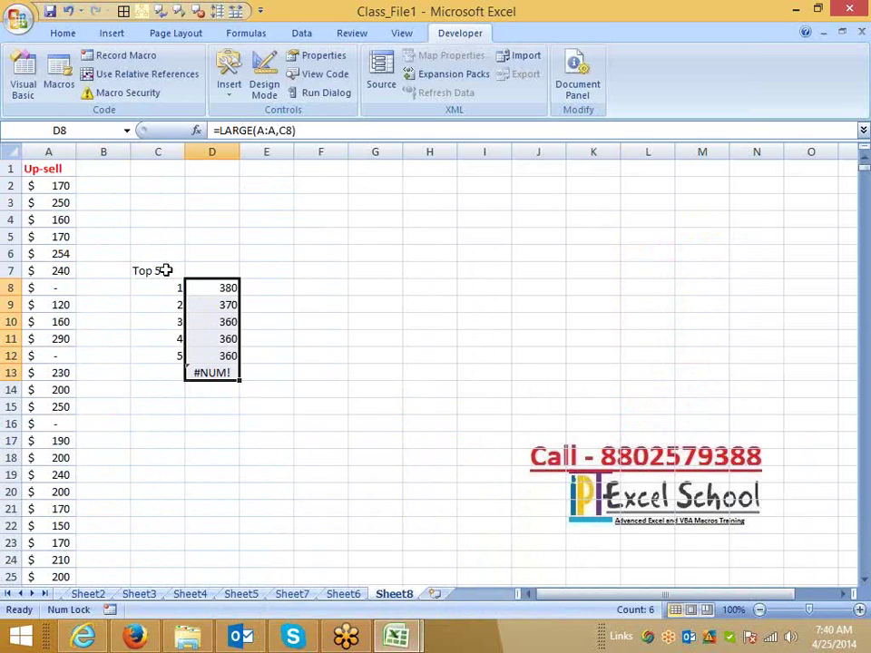
# Step: Clear the surplus LARGE formula in D13, below the fifth rank
pyautogui.press('Down')
pyautogui.press('Down')
pyautogui.press('Down')
pyautogui.press('Down')
pyautogui.press('Down')
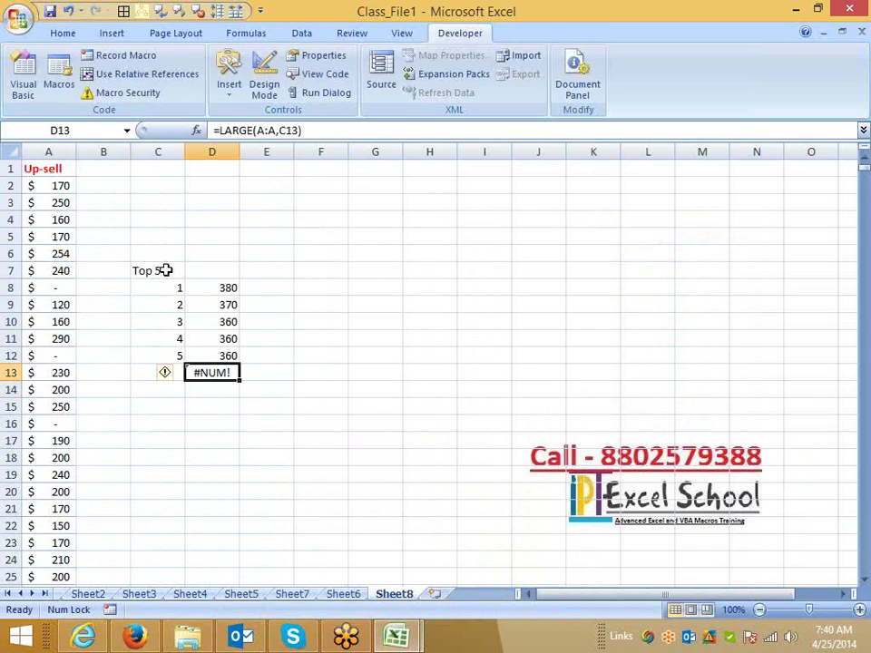
pyautogui.press('Delete')
# Step: Set the Up-sell value in A12 to 400
pyautogui.press('Left')
pyautogui.press('Left')
pyautogui.press('Left')
pyautogui.press('Up')
pyautogui.write('400')
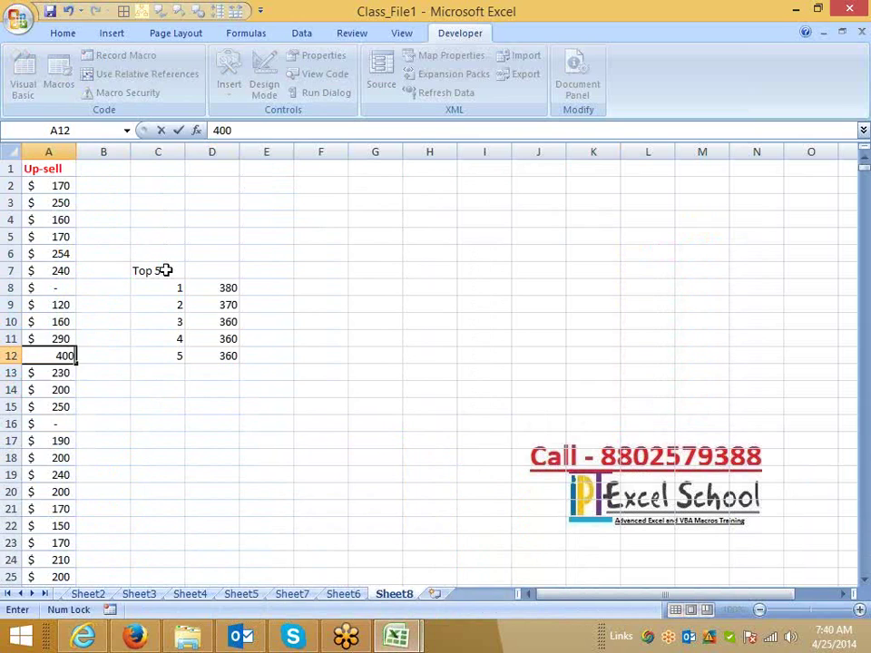
pyautogui.press('Return')
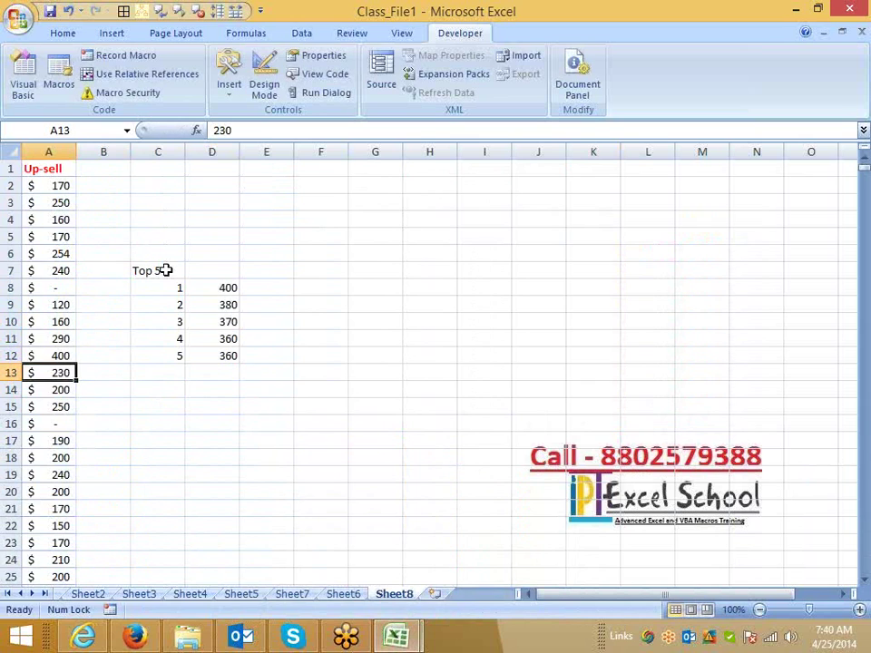
# Step: Enter 3795 as the Up-sell value in A8
pyautogui.press('Up')
pyautogui.press('Up')
pyautogui.press('Up')
pyautogui.press('Up')
pyautogui.press('Up')
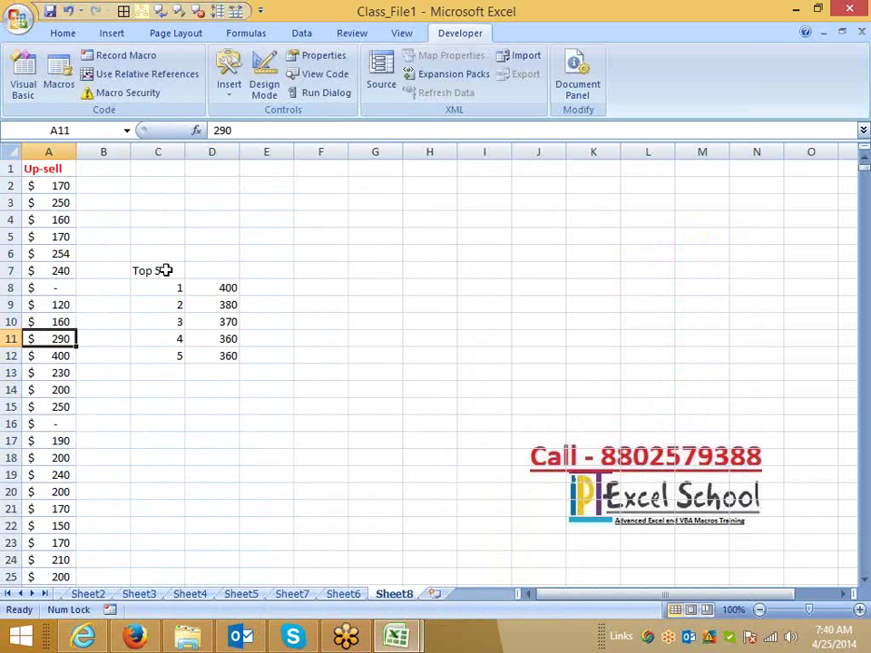
pyautogui.write('3795')
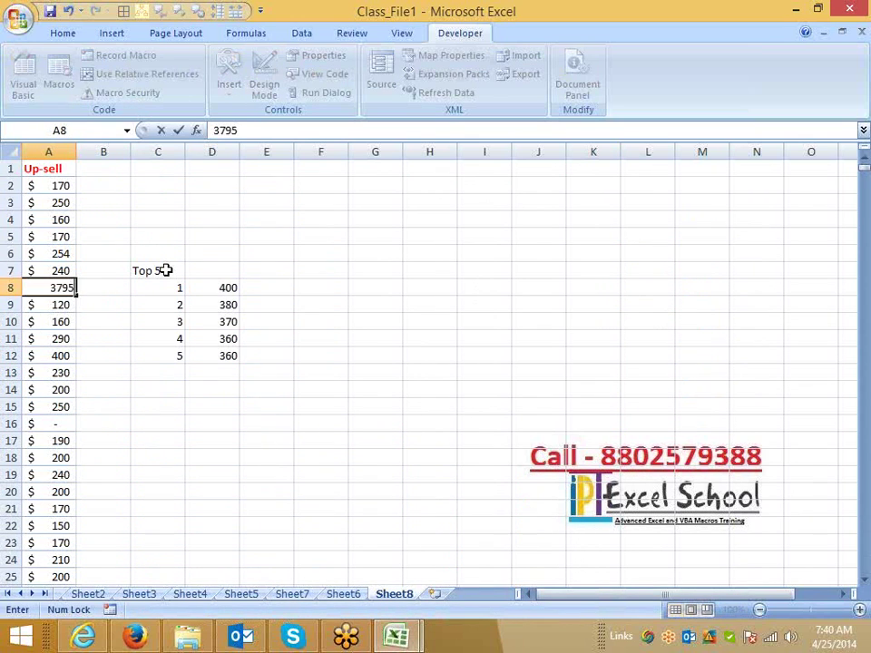
pyautogui.press('Return')
# Step: Replace the Up-sell value in A8 with 395
pyautogui.press('Up')
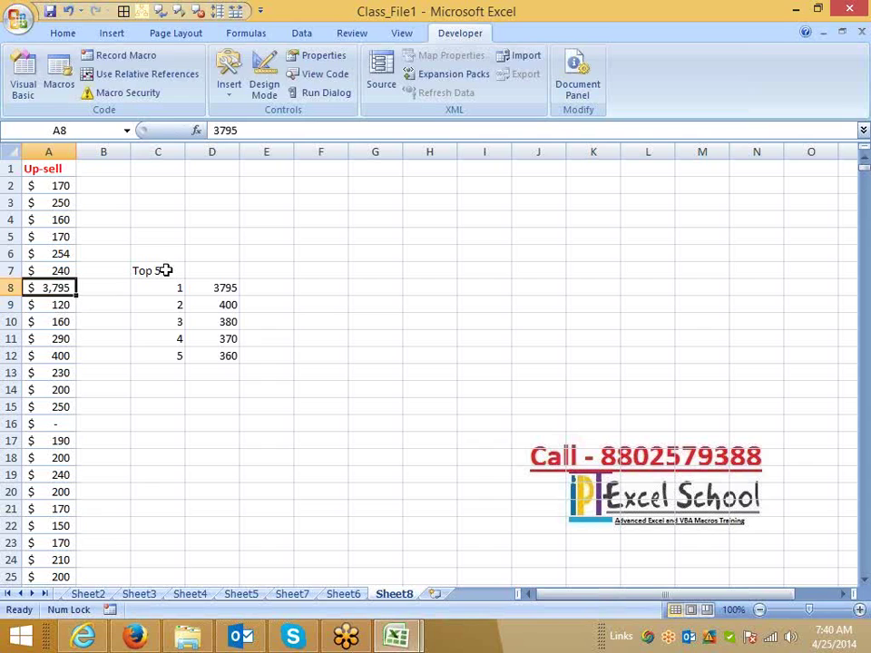
pyautogui.write('395')
pyautogui.press('Return')
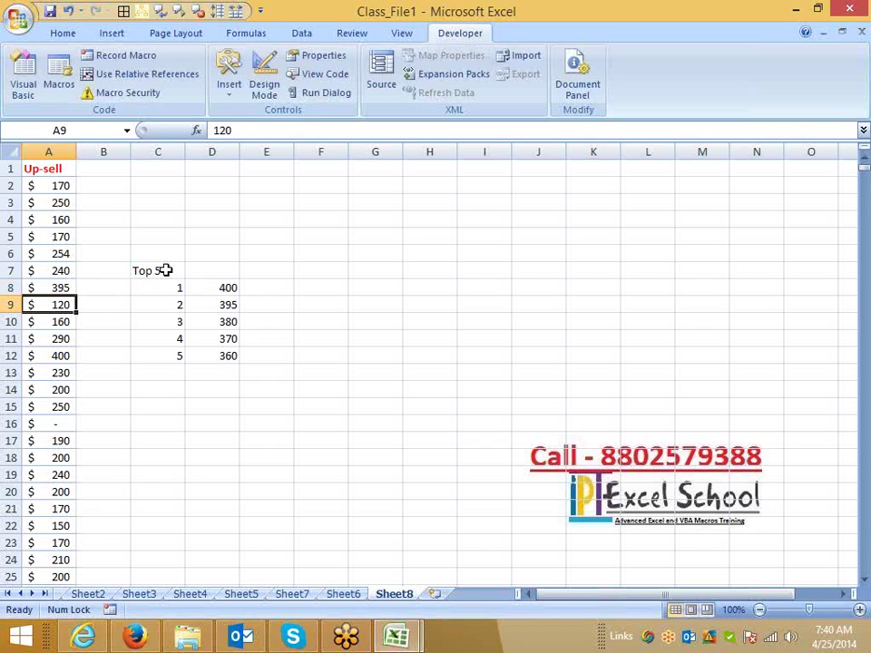
# Step: Enter a SMALL formula in E8 over column A, using the rank in C8 as k
pyautogui.press('Right')
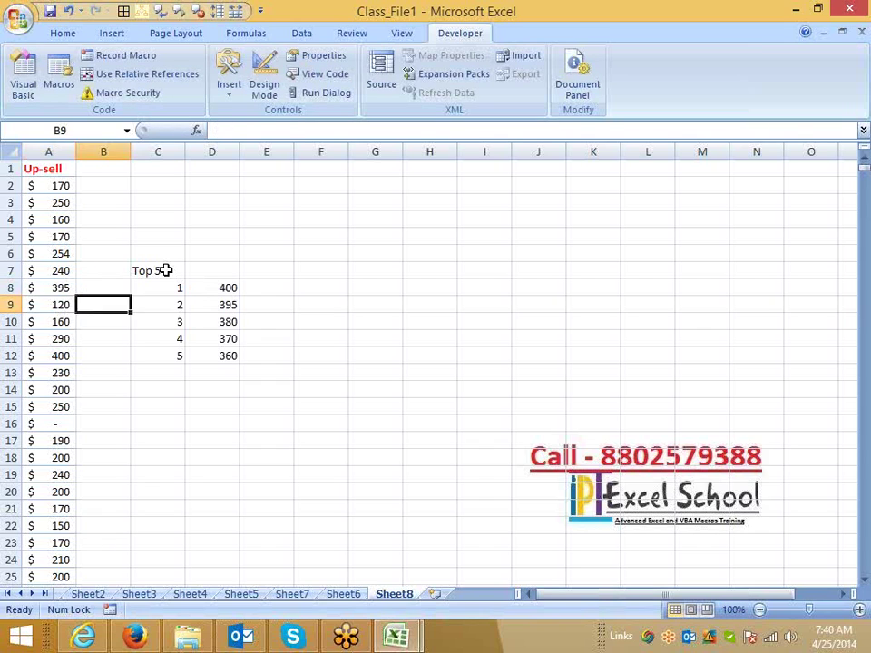
pyautogui.press('Right')
pyautogui.press('Right')
pyautogui.press('Right')
pyautogui.press('Up')
pyautogui.write('=s')
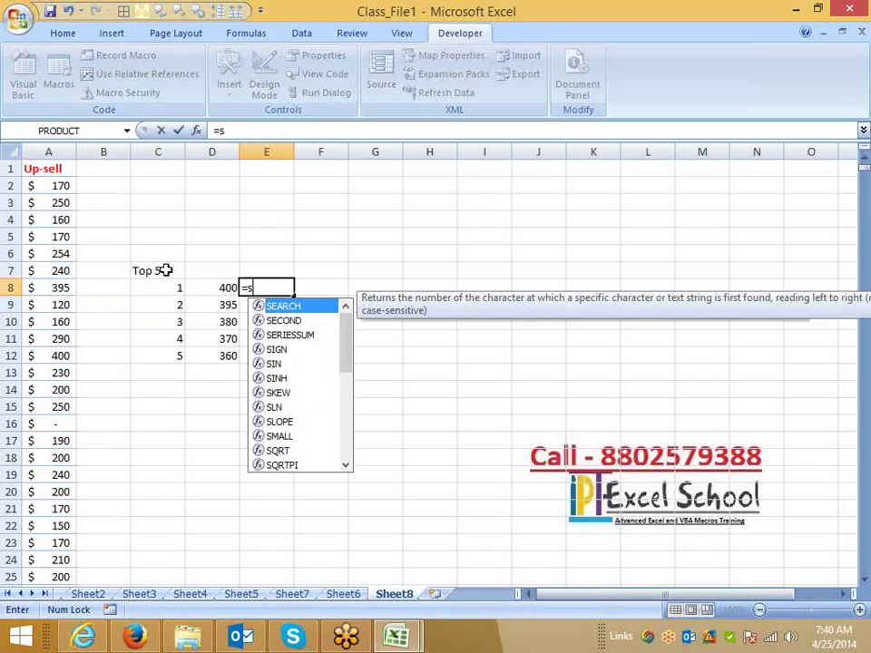
pyautogui.write('m')
pyautogui.press('Tab')
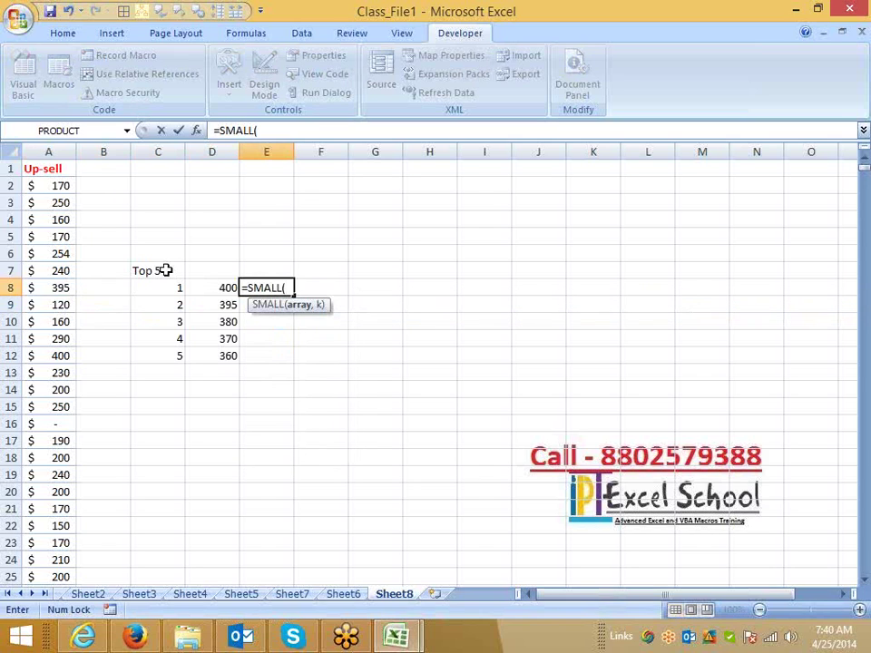
pyautogui.press('Left')
pyautogui.press('Left')
pyautogui.press('Left')
pyautogui.press('Left')
pyautogui.hotkey('ctrl', 'space')
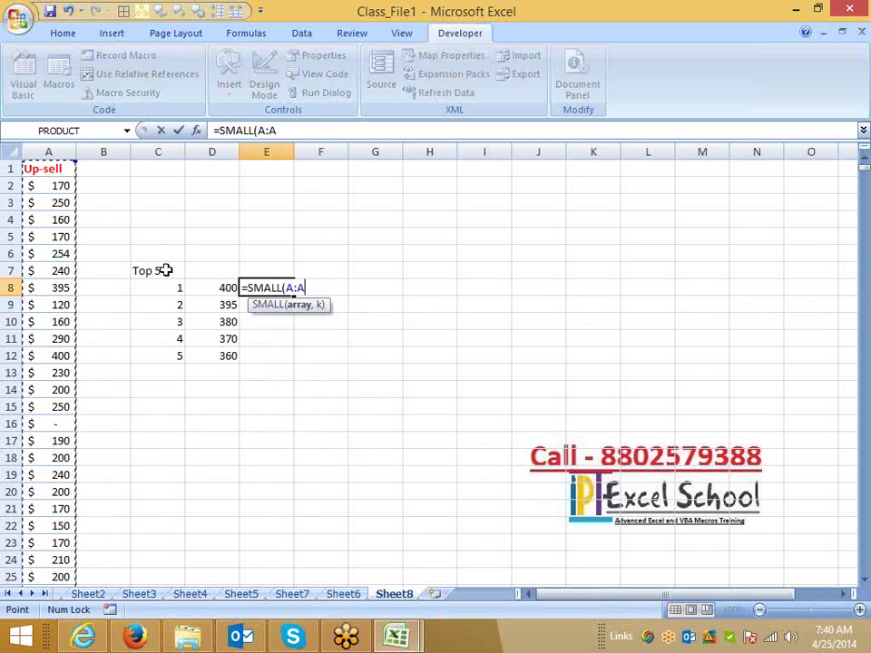
pyautogui.write(',')
pyautogui.press('Left')
pyautogui.press('Left')
pyautogui.press('Return')
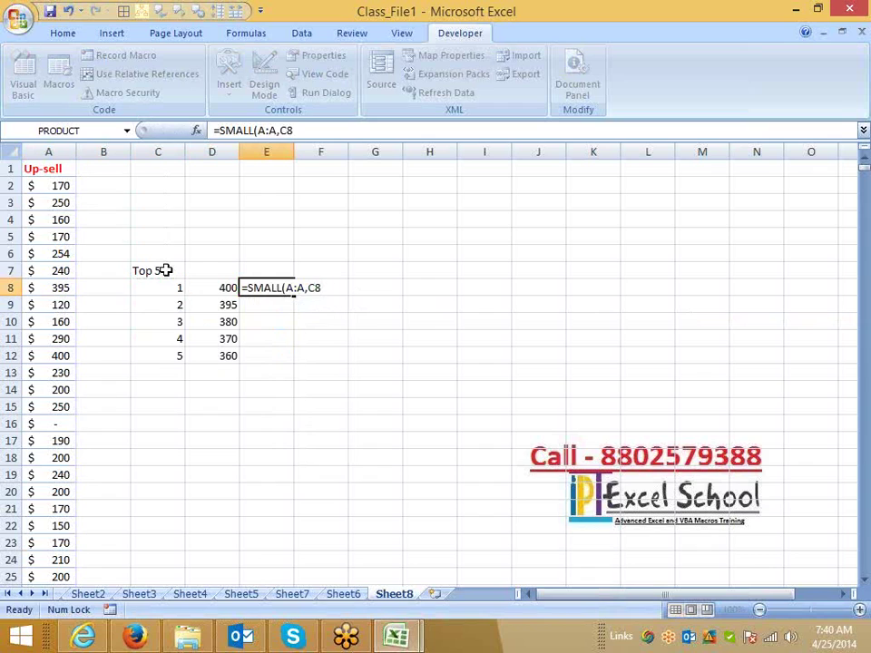
# Step: Fill the SMALL formula in E8 down to E12
pyautogui.press('Left')
pyautogui.press('Right')
pyautogui.press('Down')
pyautogui.press('Down')
pyautogui.press('Down')
pyautogui.hotkey('shift', 'Up')
pyautogui.hotkey('shift', 'Up')
pyautogui.hotkey('shift', 'Up')
pyautogui.hotkey('shift', 'Up')
pyautogui.hotkey('ctrl', 'd')
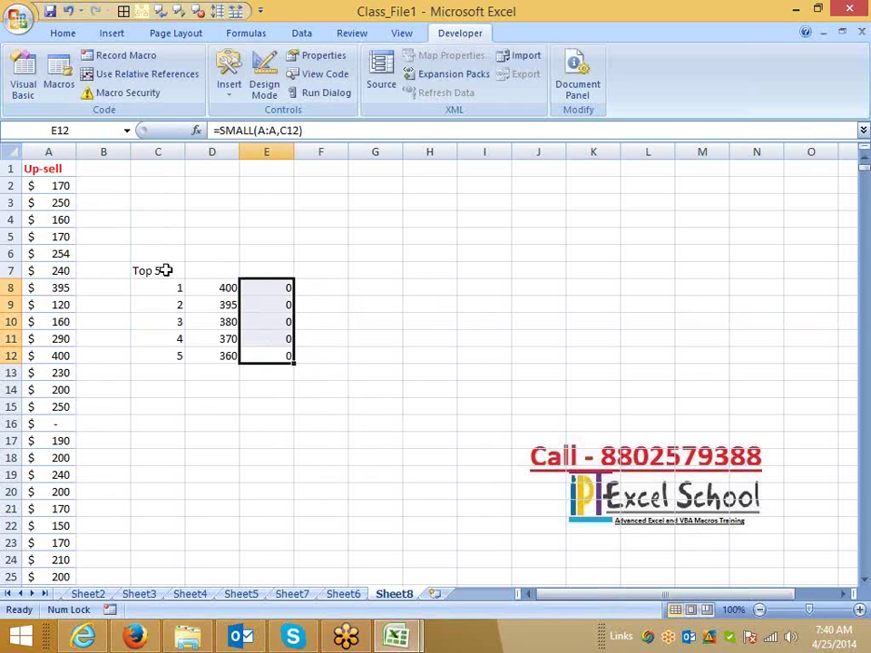
# Step: Set the Up-sell value in A16 to 0.5
pyautogui.press('Left')
pyautogui.press('Left')
pyautogui.press('Left')
pyautogui.press('Left')
pyautogui.press('Down')
pyautogui.press('Down')
pyautogui.press('Down')
pyautogui.press('Down')
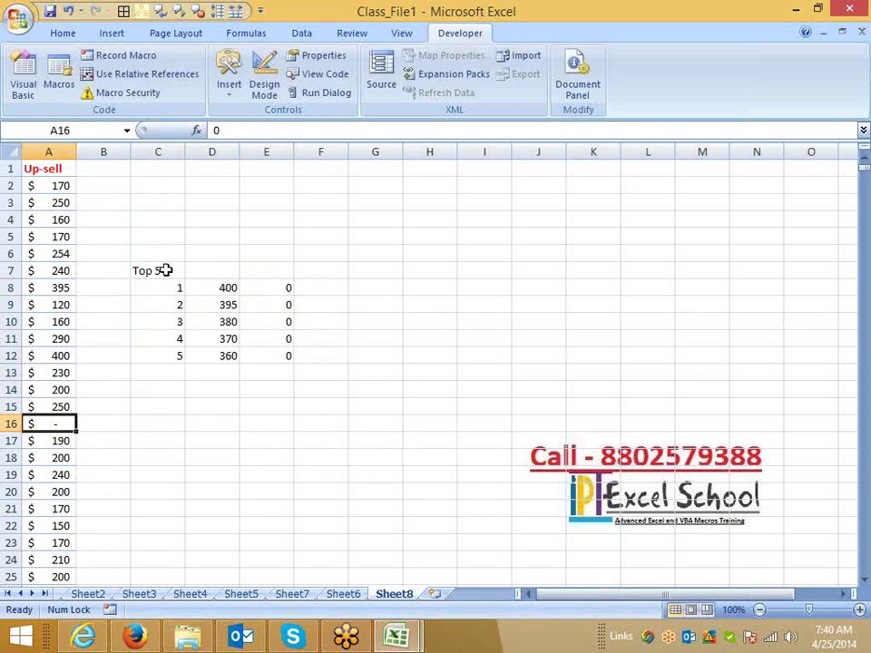
pyautogui.write('0.5')
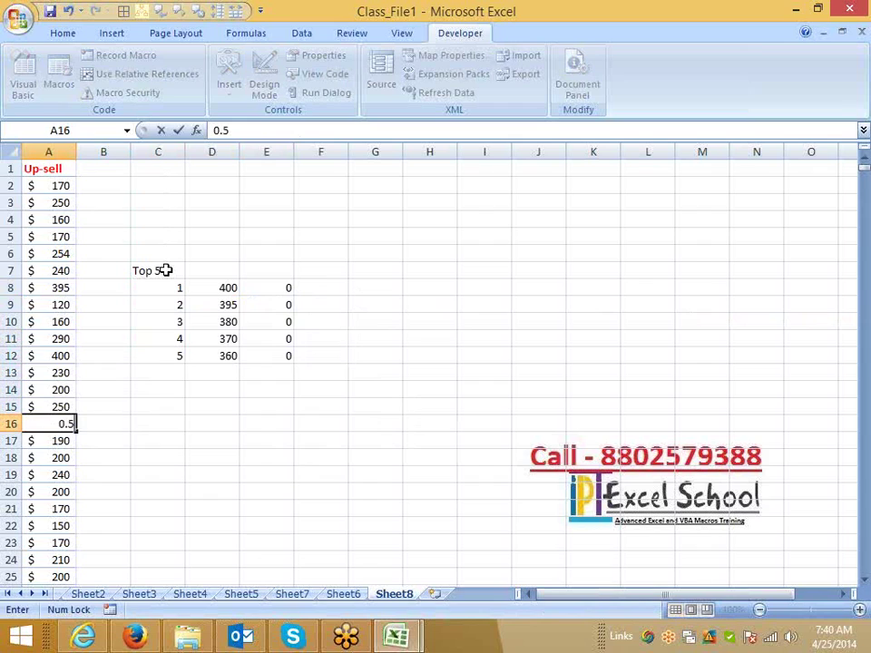
pyautogui.press('Return')
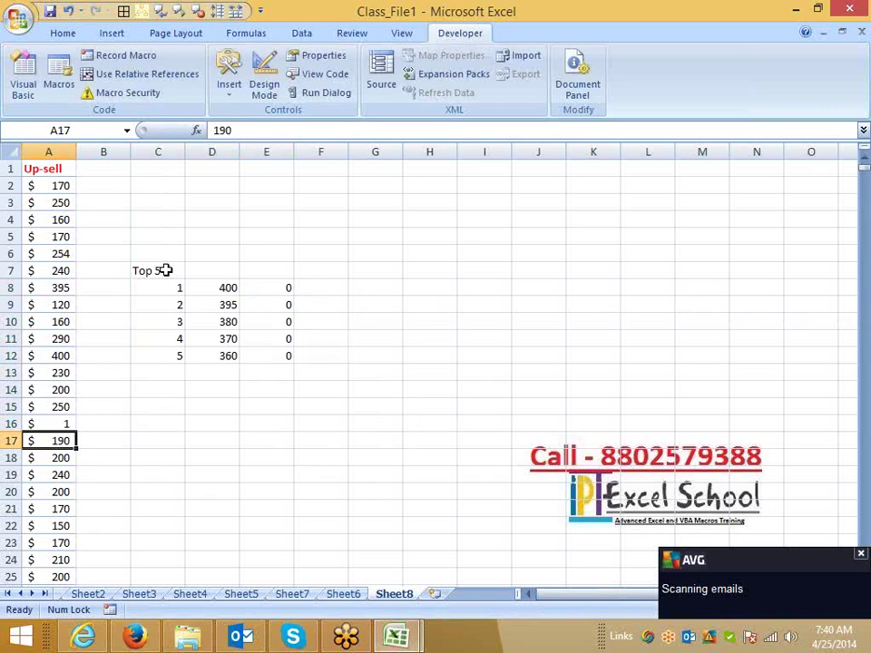
# Step: Change the Up-sell value in A16 to -80
pyautogui.press('Up')
pyautogui.write('-80')
pyautogui.press('Return')
# Step: Set the Up-sell value in A28 to -8
pyautogui.press('Down')
pyautogui.press('Down')
pyautogui.press('Down')
pyautogui.press('Down')
pyautogui.press('Down')
pyautogui.press('Down')
pyautogui.press('Down')
pyautogui.press('Down')
pyautogui.press('Down')
pyautogui.press('Down')
pyautogui.press('Down')
pyautogui.press('Down')
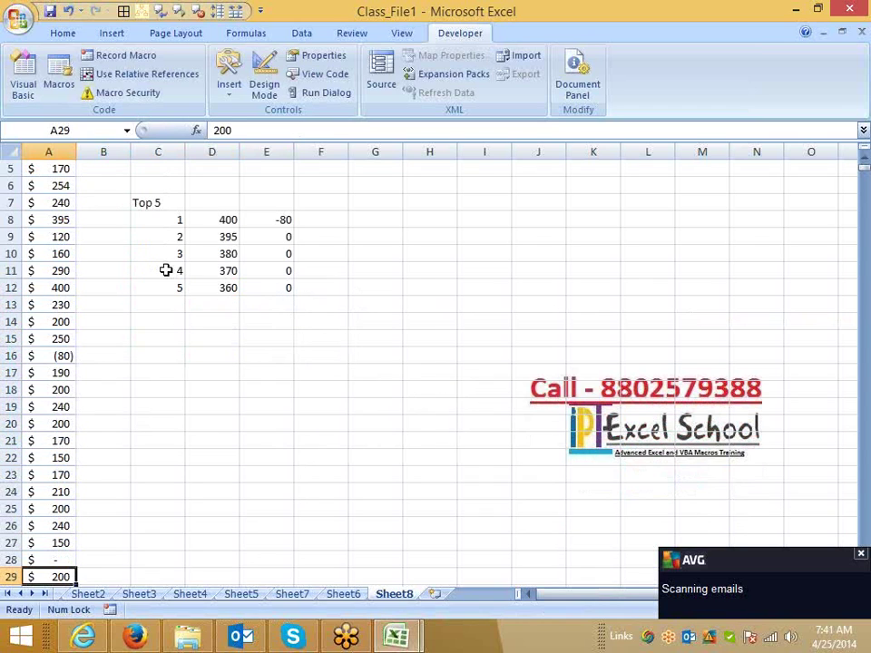
pyautogui.press('Up')
pyautogui.write('-8')
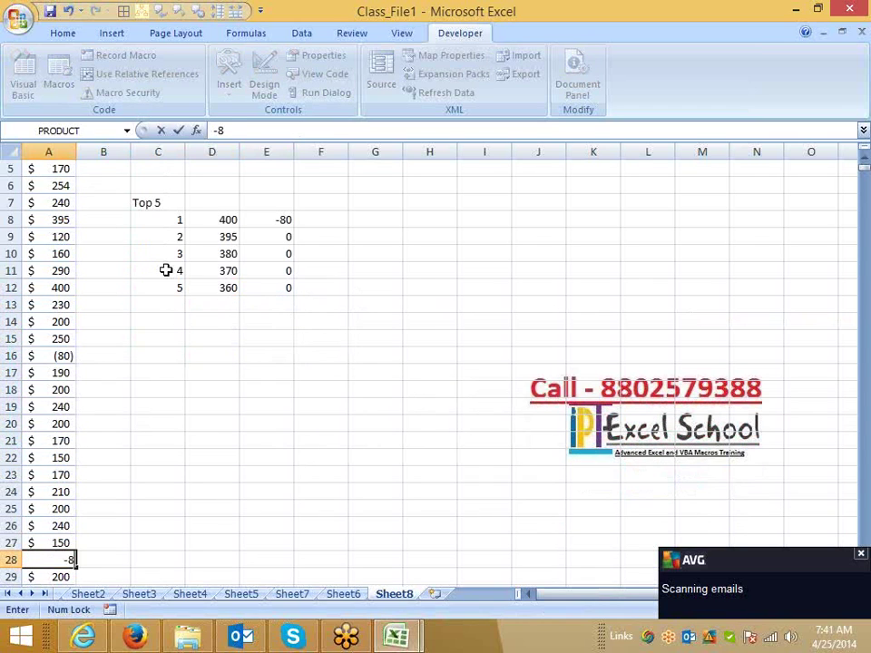
pyautogui.press('Return')
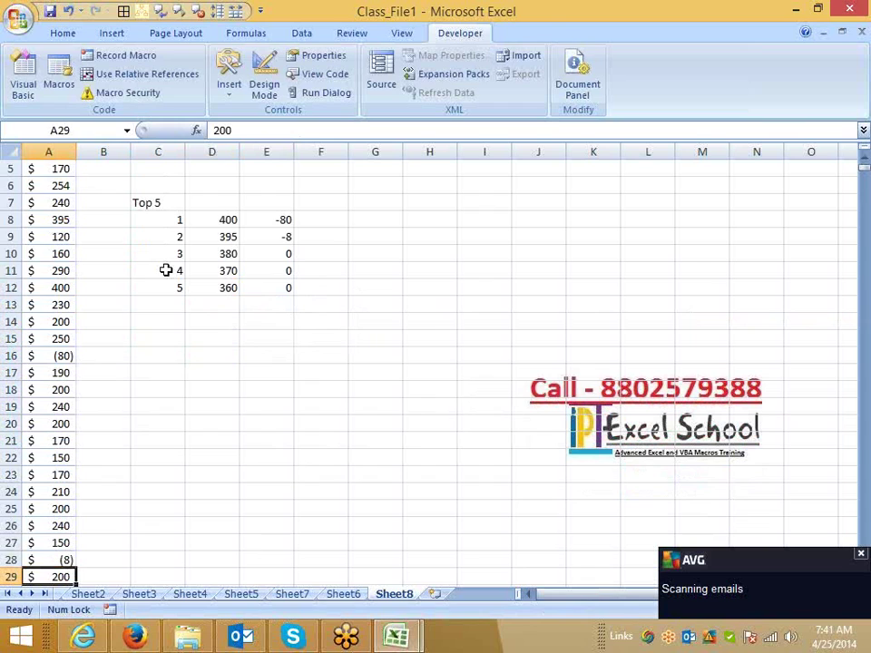
pyautogui.click(295, 338)
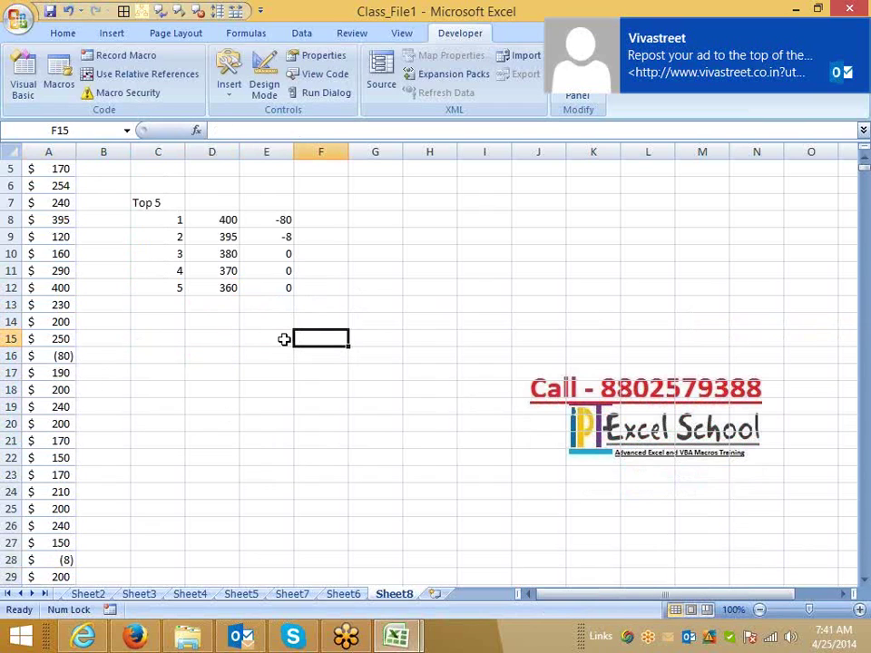
# Step: Compare the LARGE formula in D8 with the SMALL formula in E8
pyautogui.scroll(1, 284, 340)
pyautogui.click(204, 268)
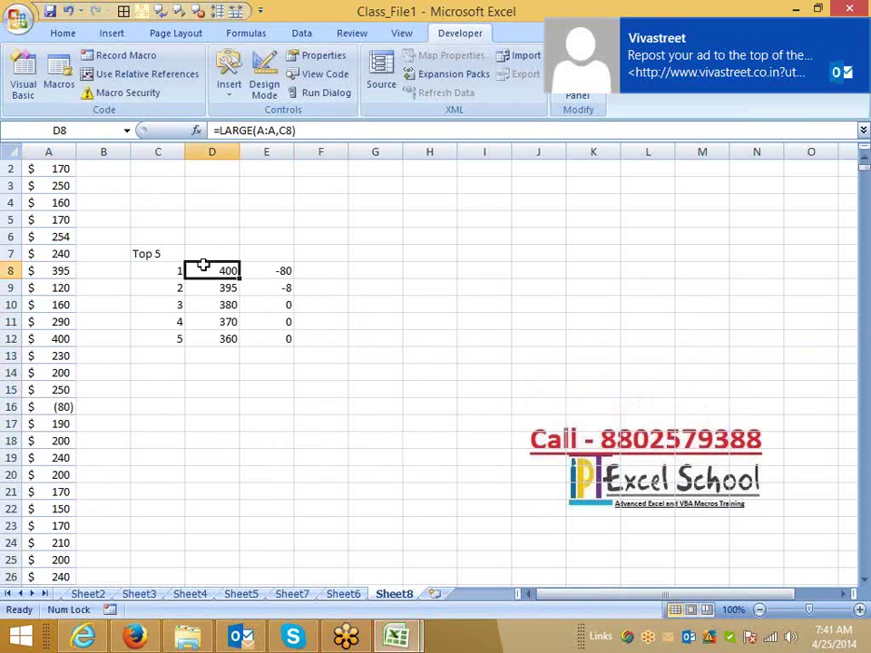
pyautogui.click(266, 270)
pyautogui.click(219, 271)
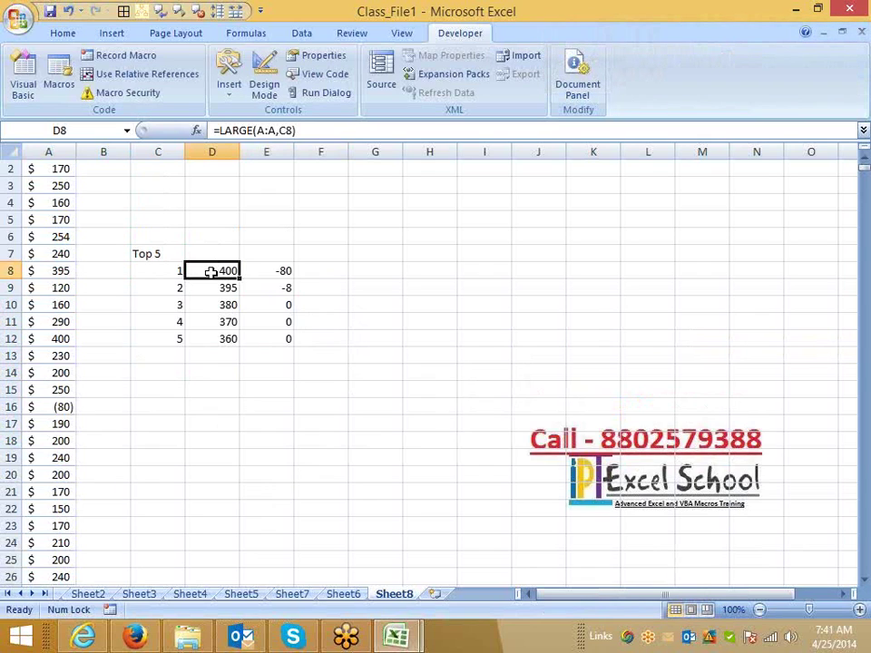
pyautogui.click(286, 272)
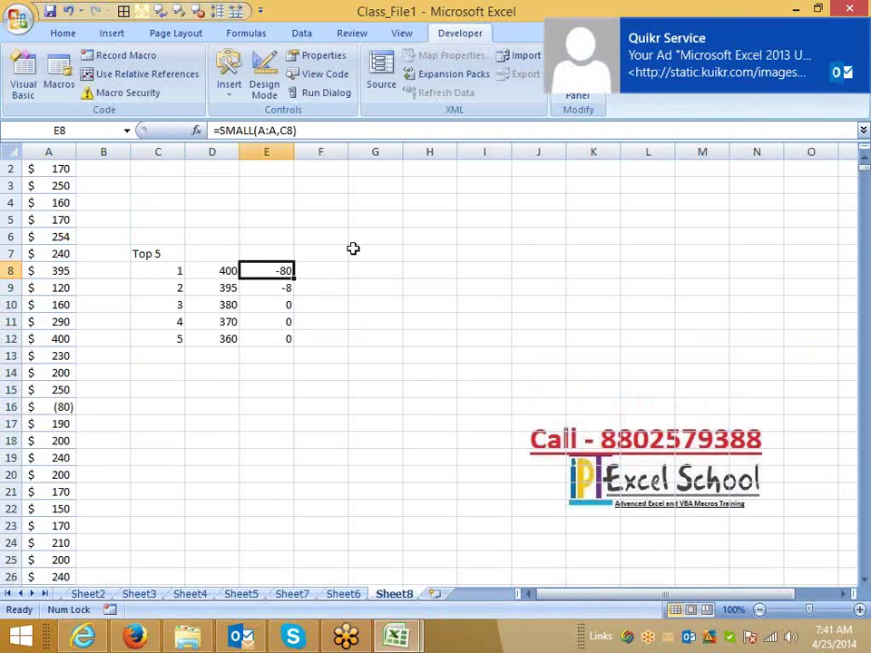
# Step: Open the newly arrived Quikr Service email in Outlook, then close the message to return to the Excel workbook
pyautogui.click(660, 54)
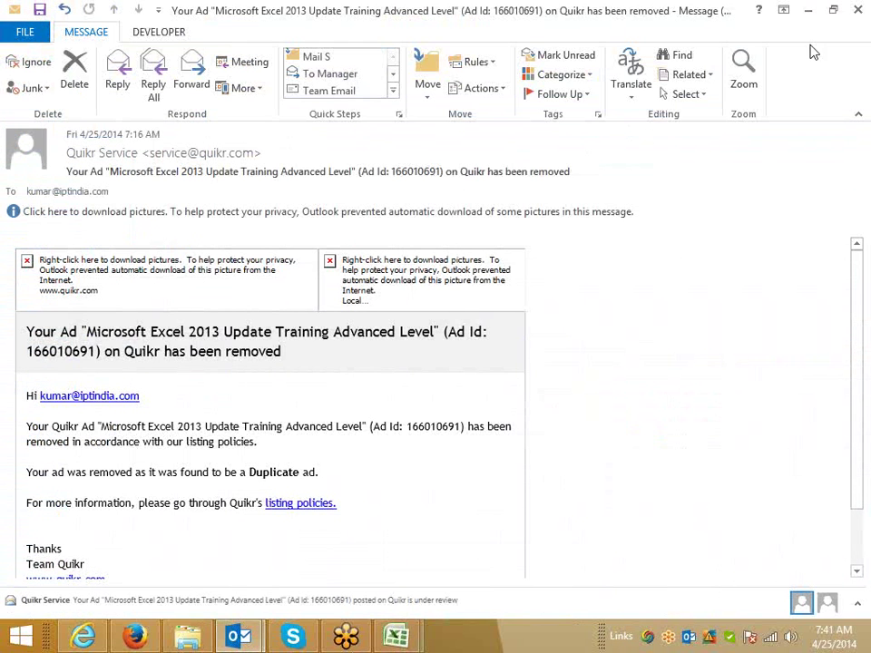
pyautogui.click(856, 11)
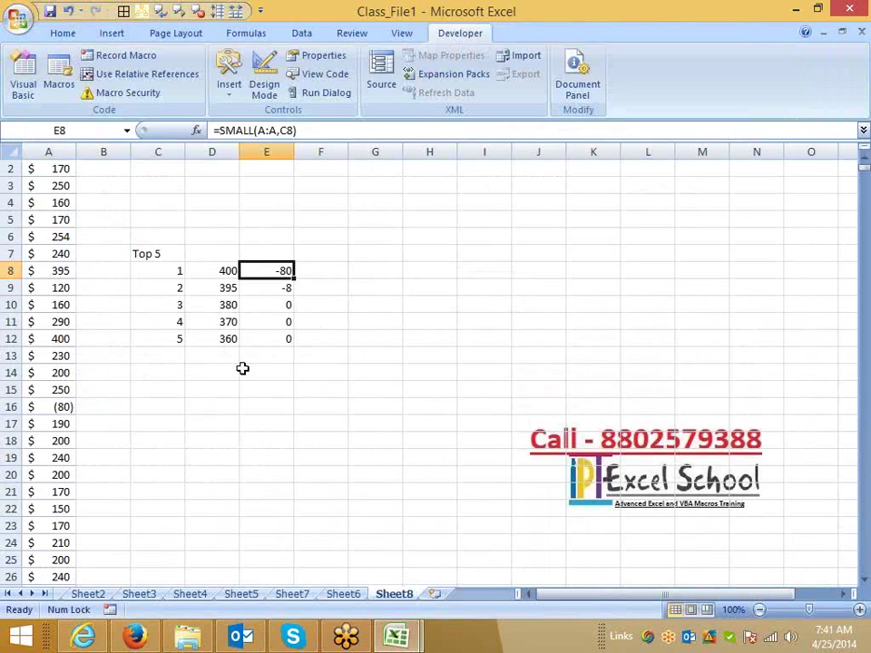
# Step: Enter 230 in D15 as the value to rank
pyautogui.click(193, 390)
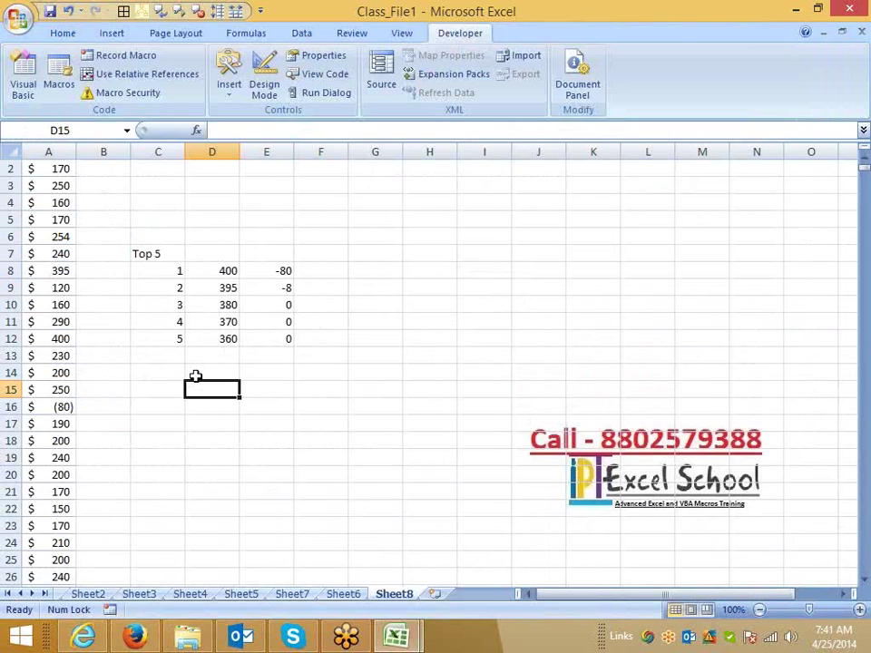
pyautogui.write('230')
pyautogui.press('Tab')
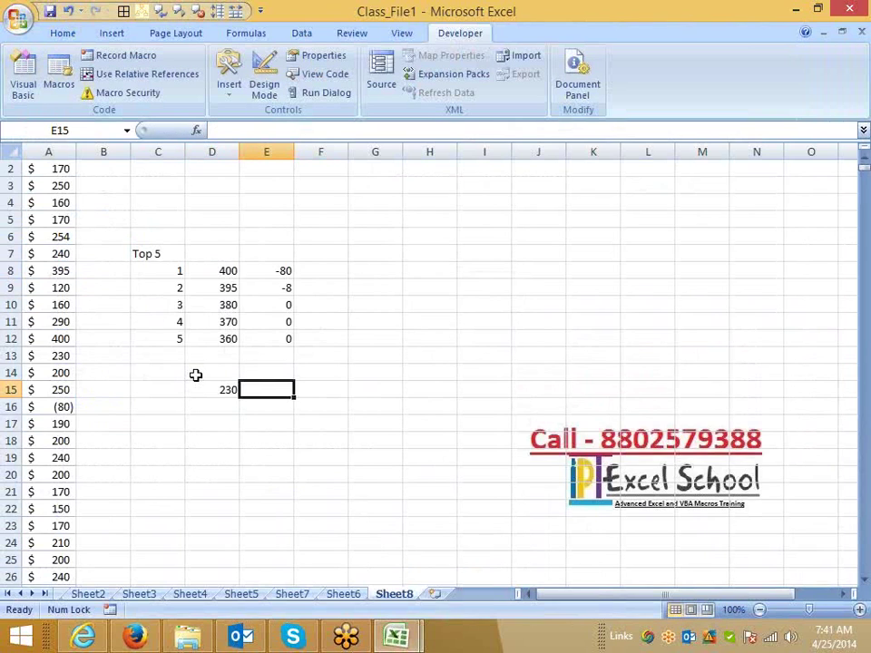
pyautogui.moveTo(180, 270); pyautogui.dragTo(179, 336)
pyautogui.moveTo(212, 254); pyautogui.dragTo(229, 338)
pyautogui.click(226, 388)
pyautogui.moveTo(175, 338); pyautogui.dragTo(180, 275)
# Step: Enter =RANK(D15,A:A,1) in E15 to rank the D15 value within column A in ascending order
pyautogui.click(283, 388)
pyautogui.write('=ra')
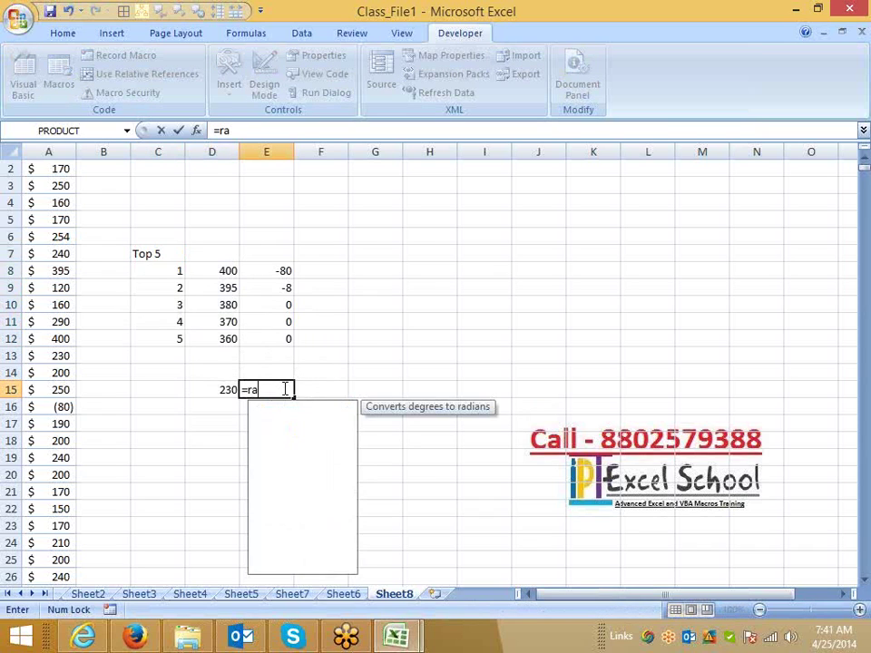
pyautogui.press('Down')
pyautogui.press('Down')
pyautogui.press('Down')
pyautogui.press('Tab')
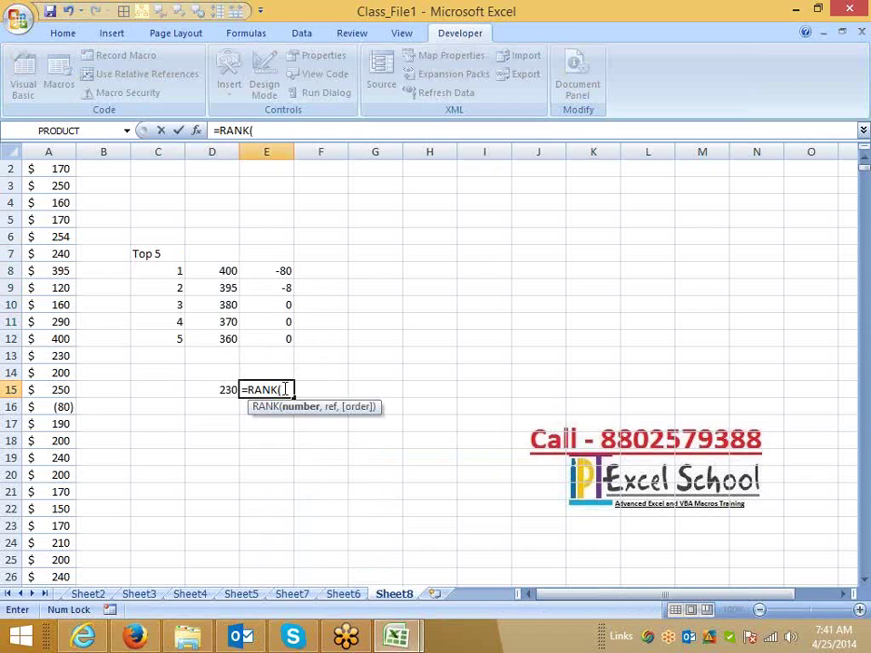
pyautogui.click(218, 375)
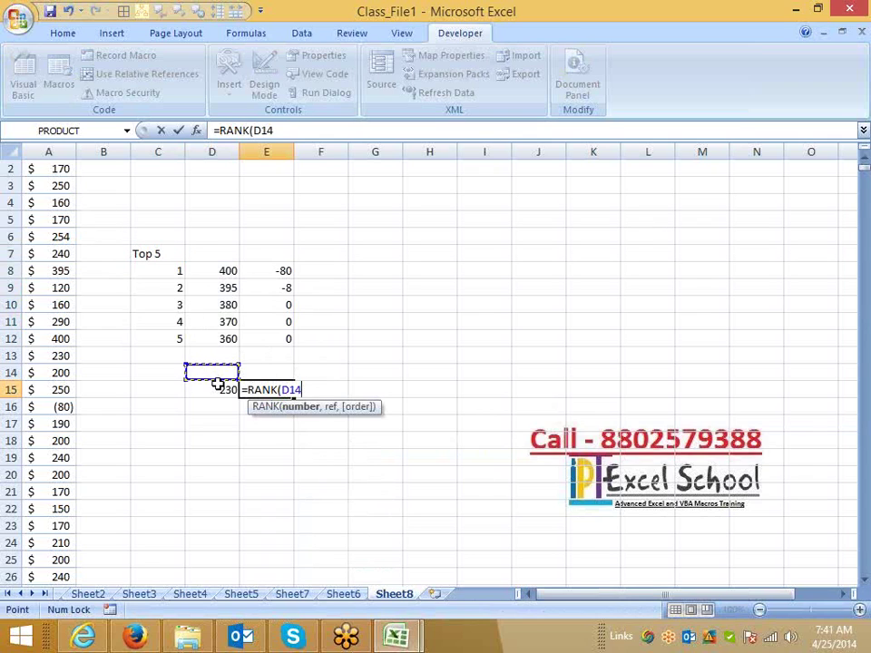
pyautogui.click(217, 388)
pyautogui.write(',')
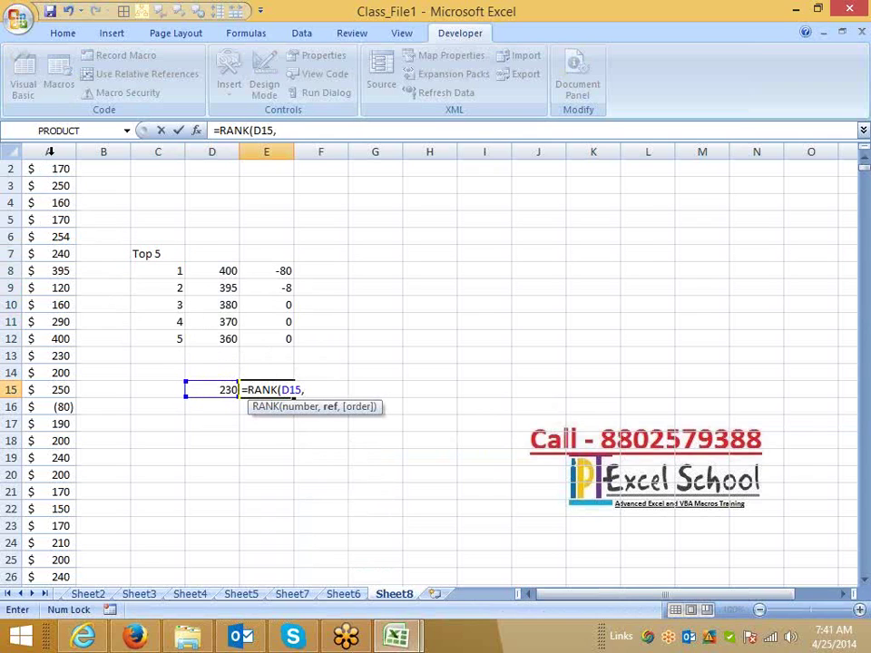
pyautogui.click(49, 151)
pyautogui.write(',')
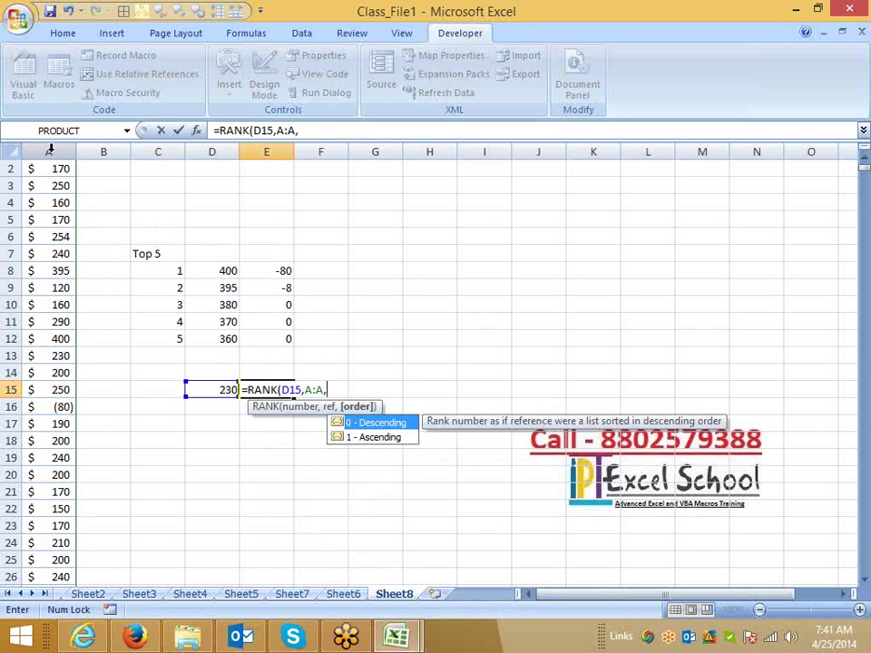
pyautogui.press('Down')
pyautogui.press('Tab')
pyautogui.press('Return')
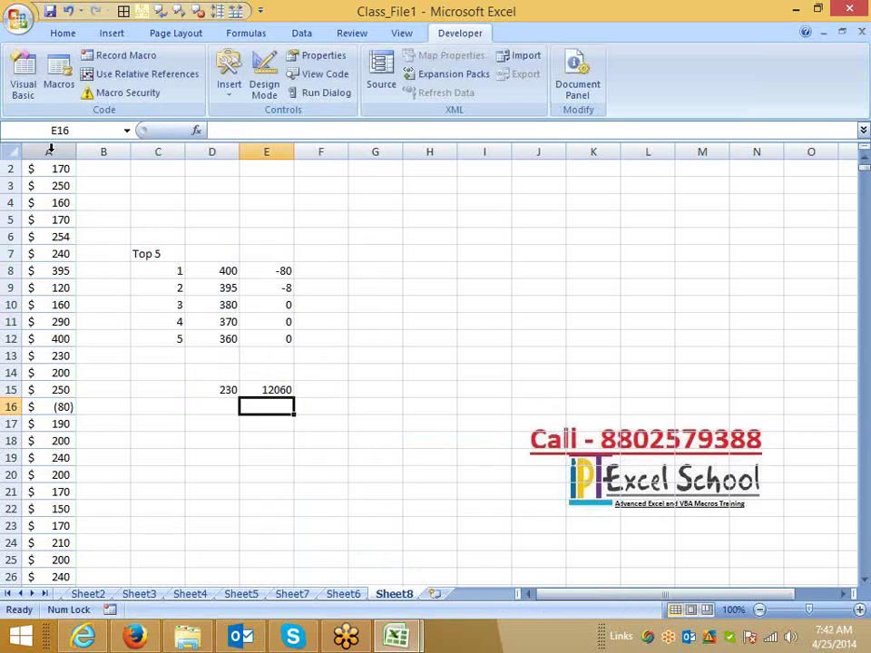
# Step: Review the RANK formula in E15 and select the whole of column A that it ranks against
pyautogui.press('Up')
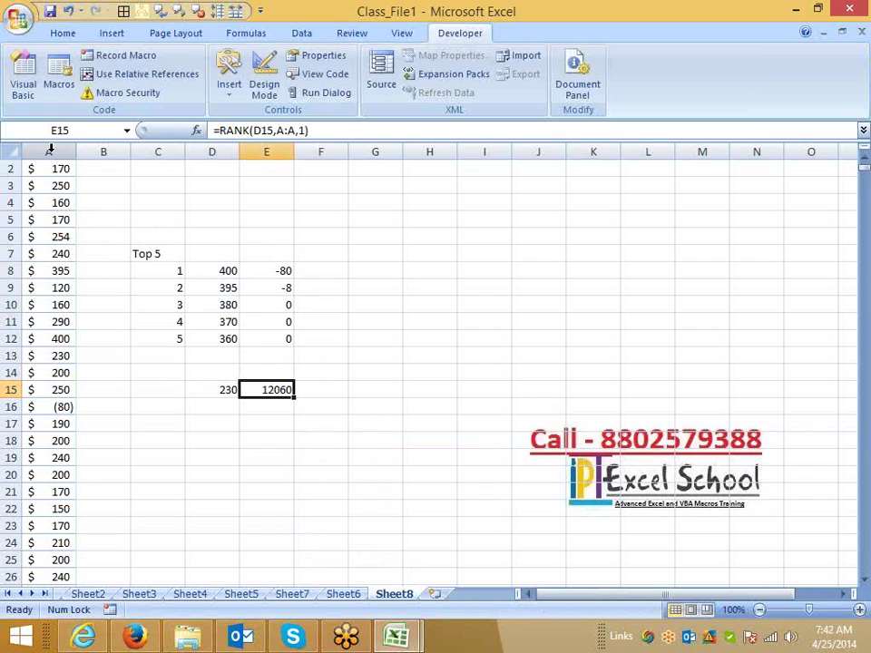
pyautogui.click(50, 149)
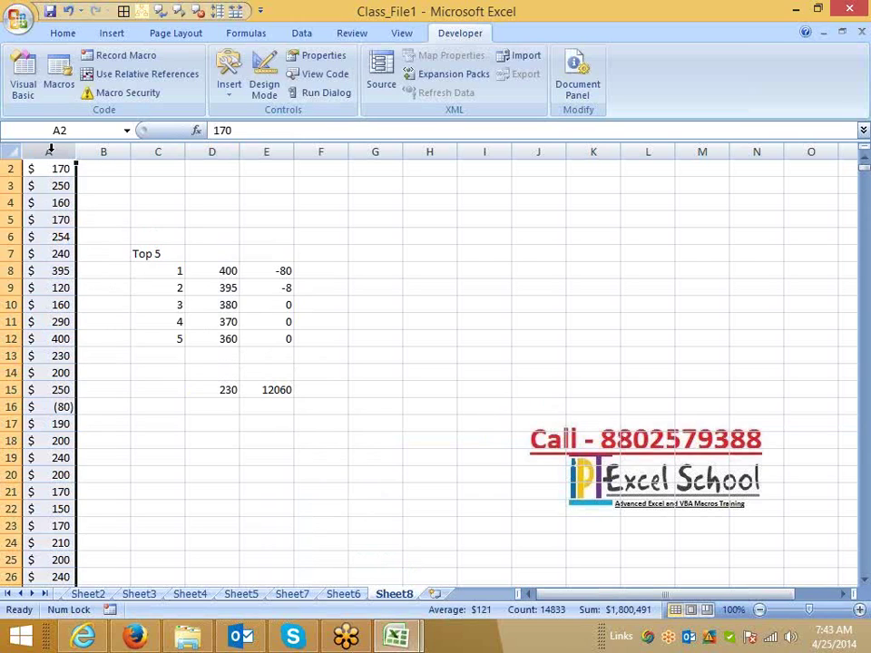
pyautogui.click(849, 9)
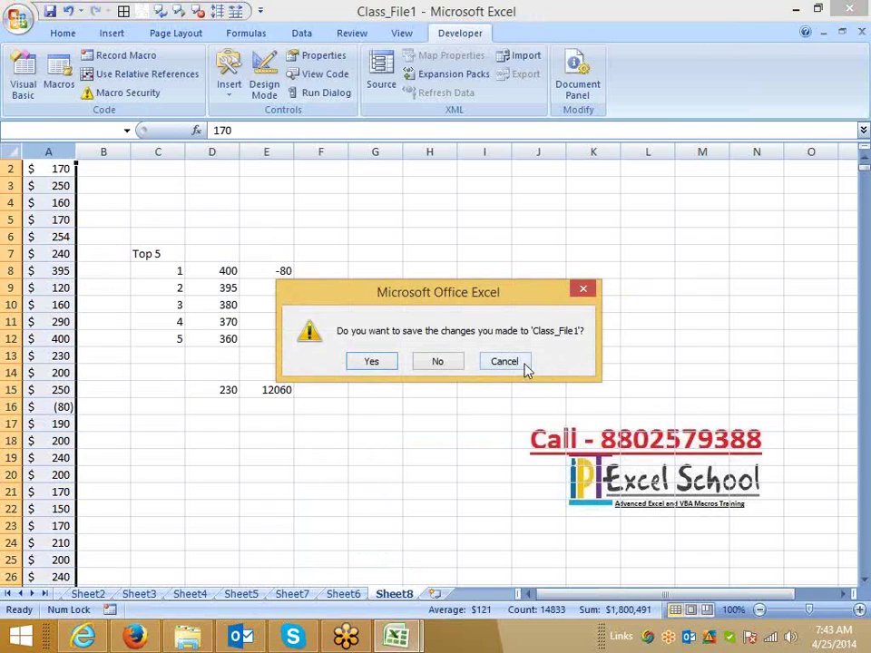
pyautogui.moveTo(524, 303); pyautogui.dragTo(542, 263)
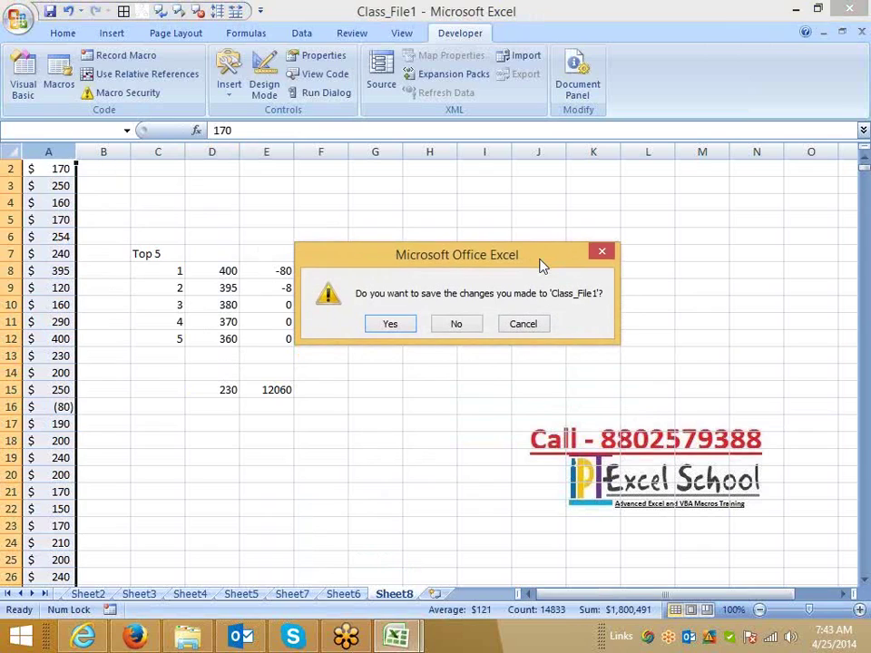
pyautogui.click(543, 324)
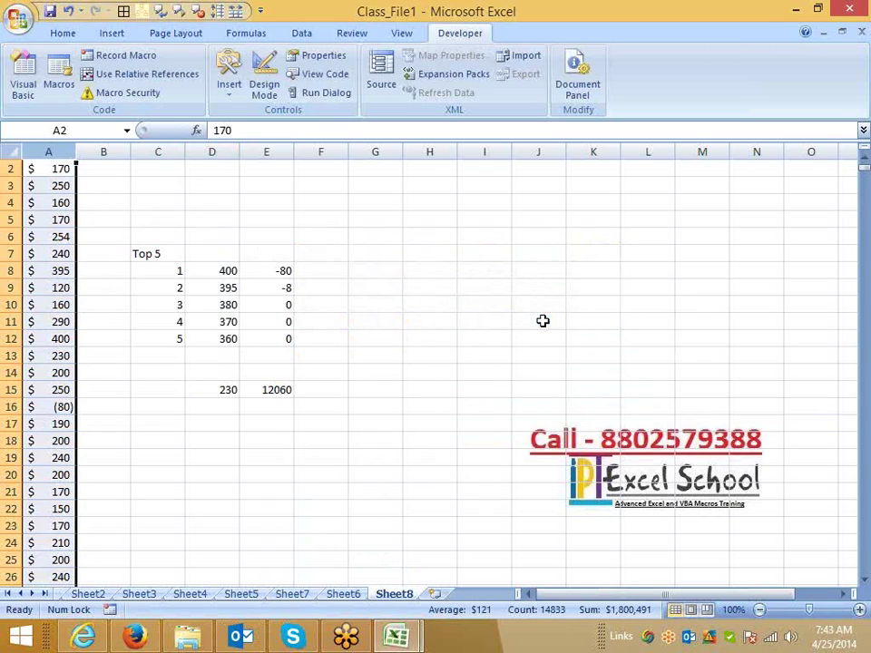